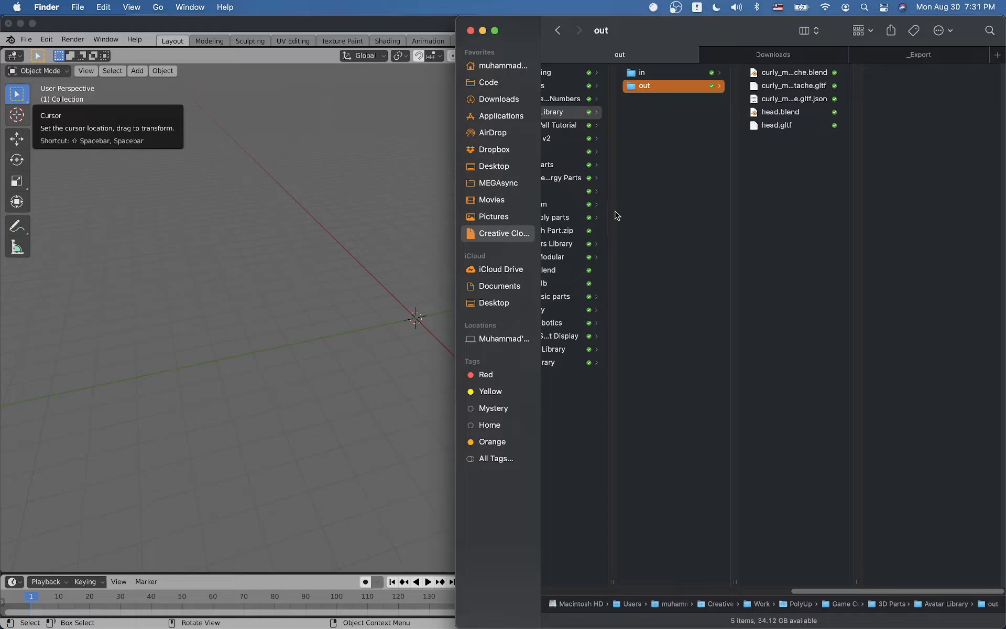
- Open head.blend from the out folder, discarding the changes to the untitled scene
{"action": "left_click", "coordinate": [803, 115]}
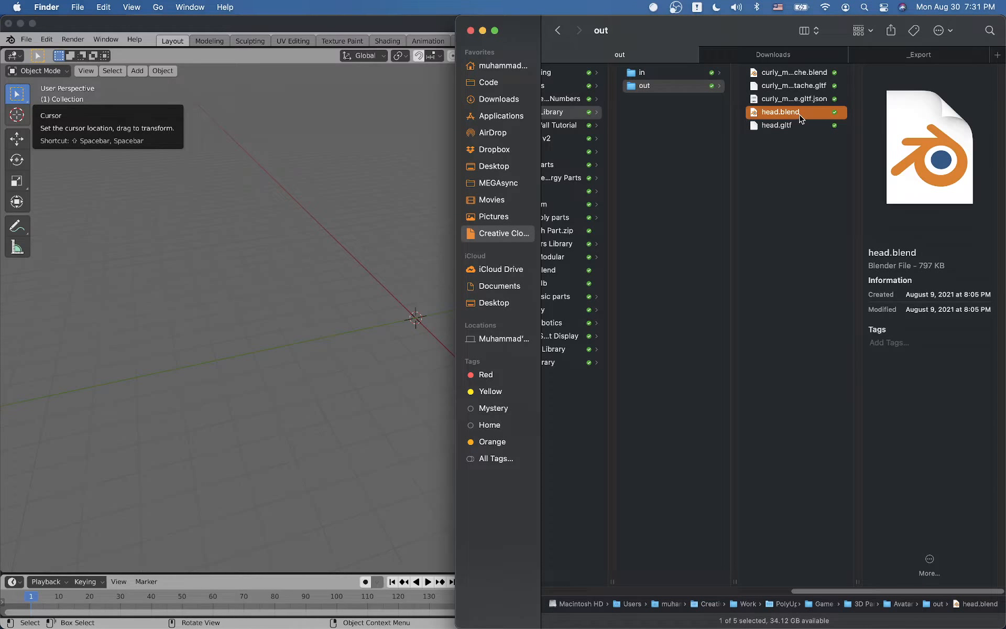
{"action": "double_click", "coordinate": [780, 112]}
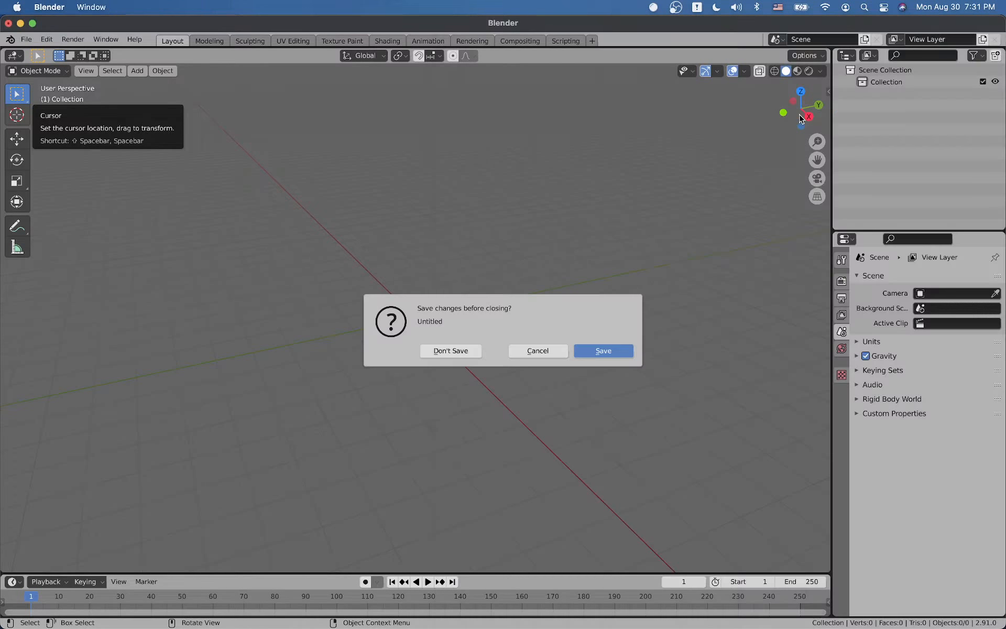
{"action": "left_click", "coordinate": [467, 354]}
- Examine the rounded head mesh and the anchor empties around it from several sides
{"action": "middle_click_drag", "start_coordinate": [661, 355], "coordinate": [431, 348]}
{"action": "scroll", "coordinate": [459, 363], "scroll_direction": "down", "scroll_amount": 4}
{"action": "scroll", "coordinate": [431, 348], "scroll_direction": "up", "scroll_amount": 4}
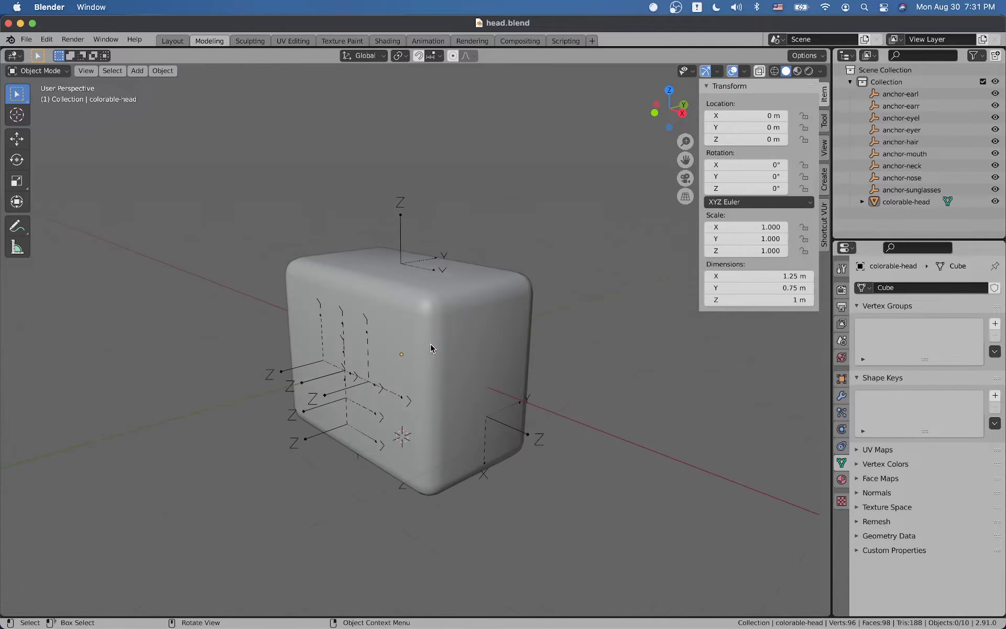
{"action": "left_click", "coordinate": [468, 302]}
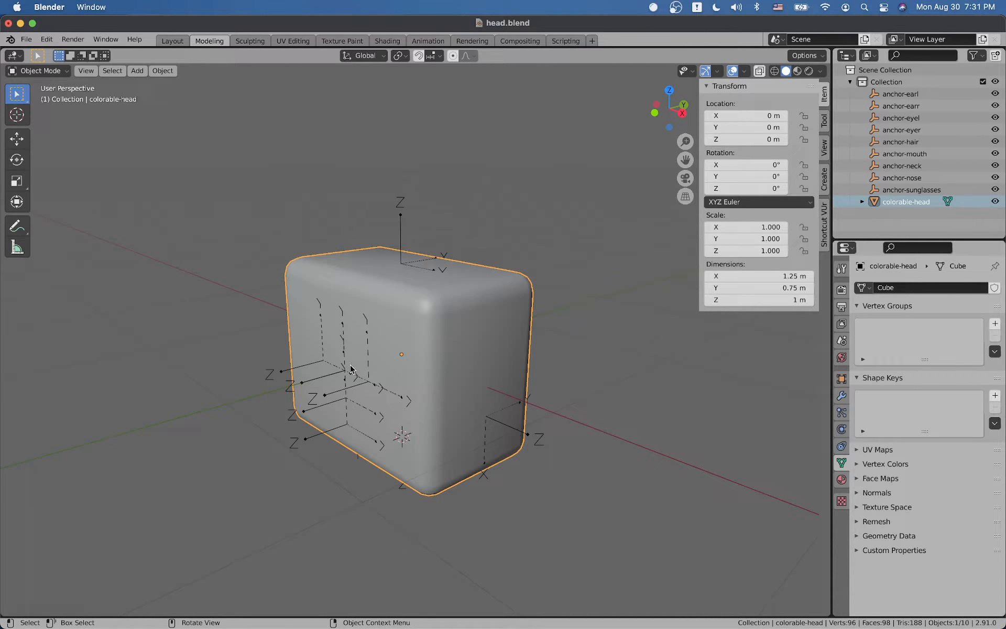
{"action": "left_click", "coordinate": [552, 317]}
{"action": "middle_click_drag", "start_coordinate": [361, 282], "coordinate": [391, 330]}
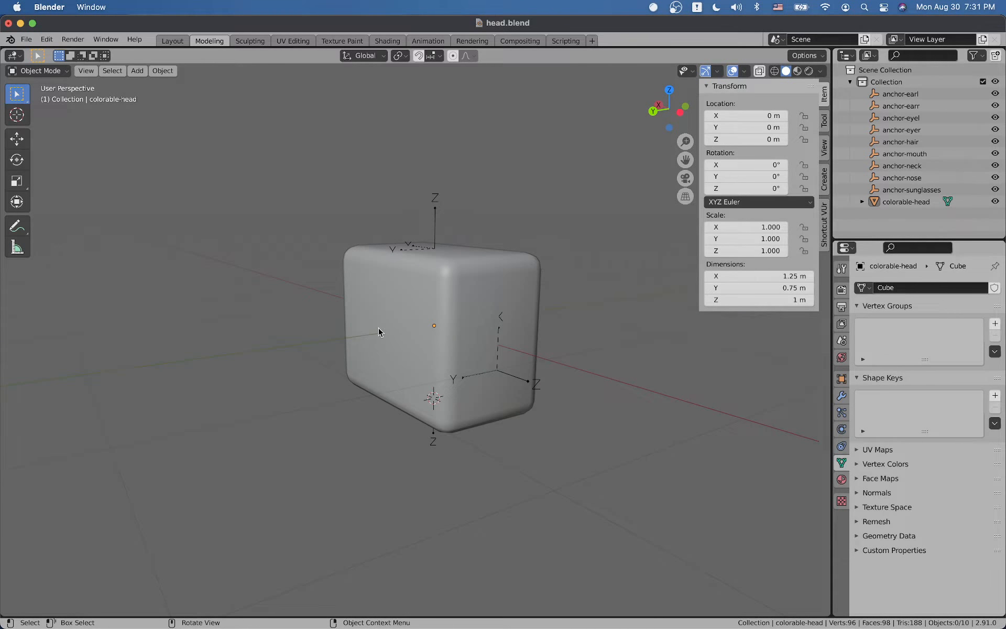
{"action": "middle_click_drag", "start_coordinate": [401, 367], "coordinate": [253, 385]}
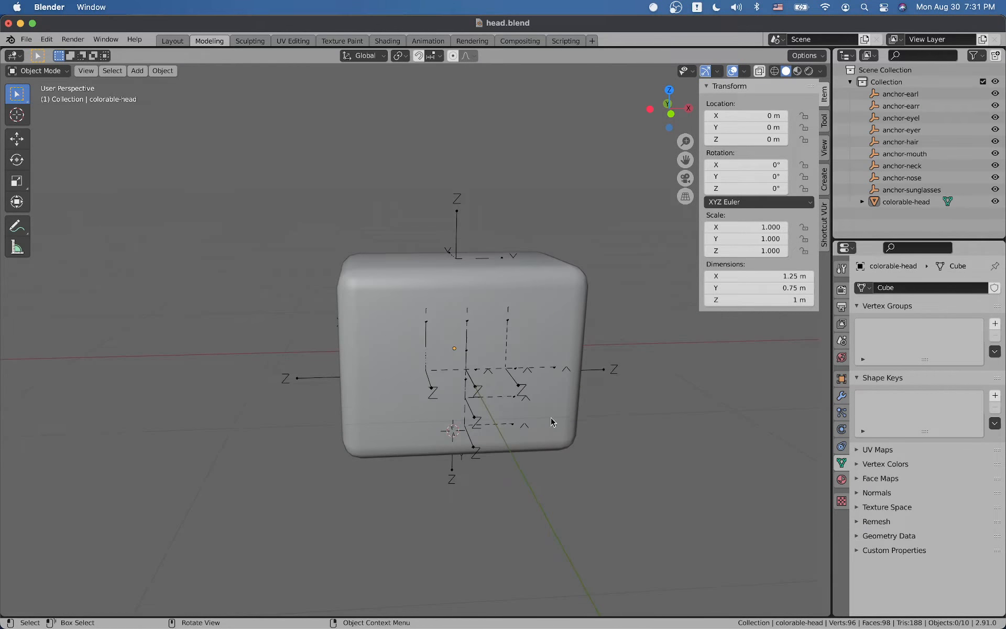
{"action": "middle_click_drag", "start_coordinate": [551, 422], "coordinate": [447, 325]}
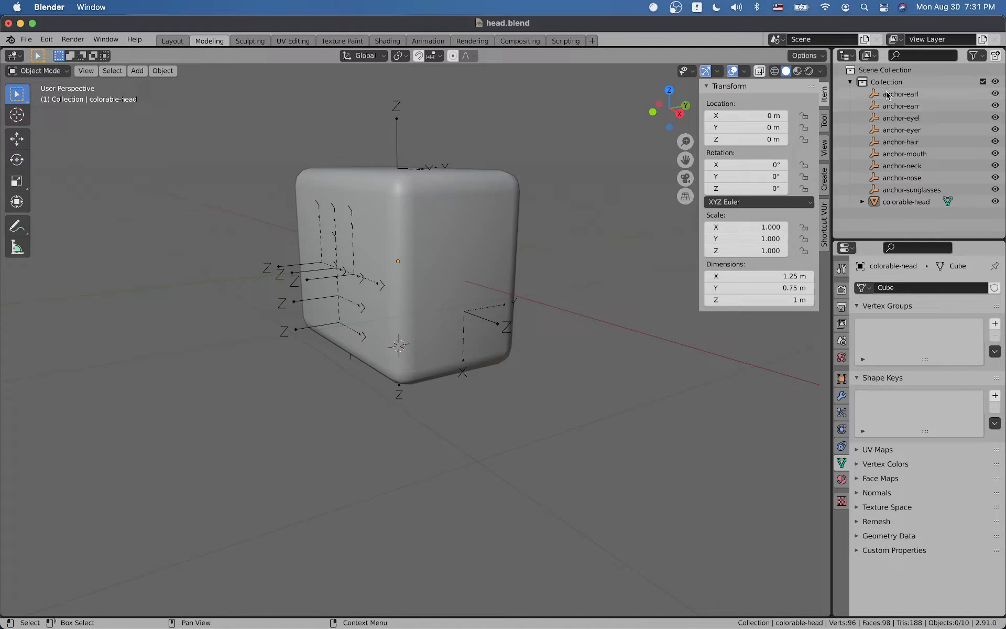
- Inspect the colorable-head object's contents and highlight all anchor empties from anchor-sunglasses to anchor-earl in the scene
{"action": "left_click", "coordinate": [895, 204]}
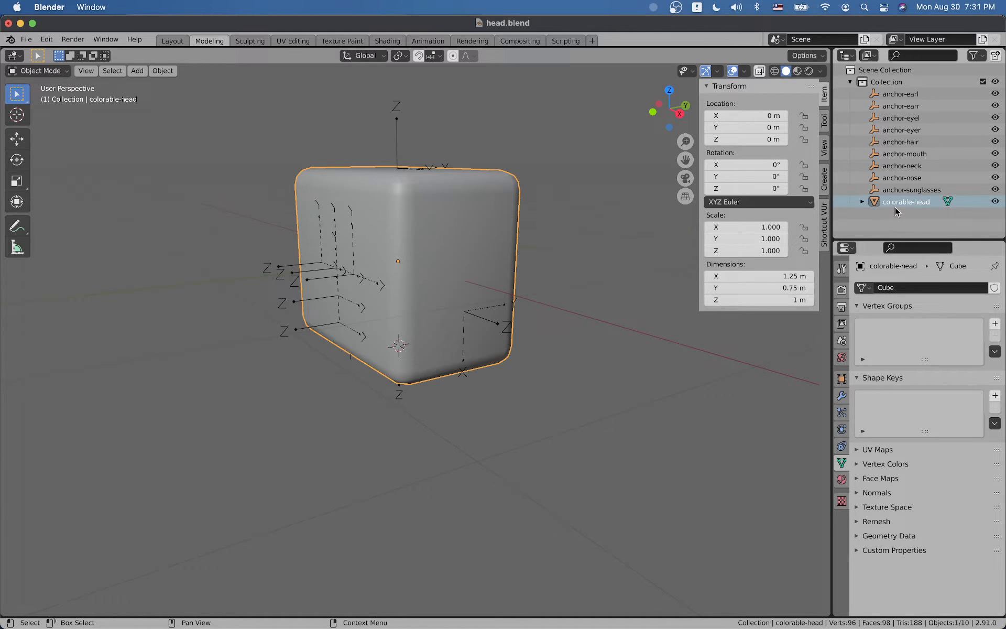
{"action": "left_click", "coordinate": [862, 202]}
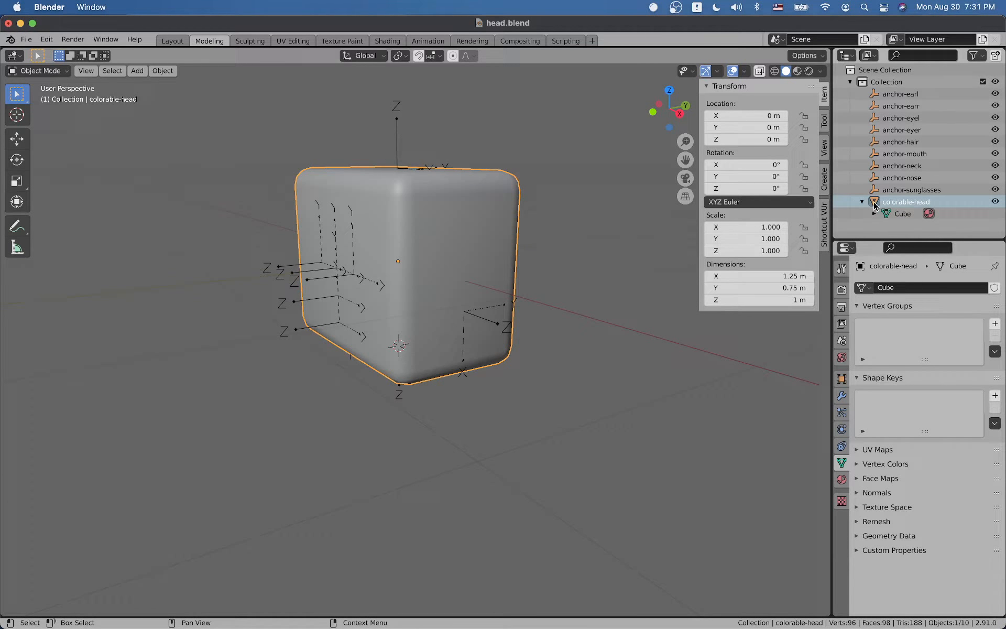
{"action": "left_click", "coordinate": [863, 203]}
{"action": "left_click", "coordinate": [898, 191]}
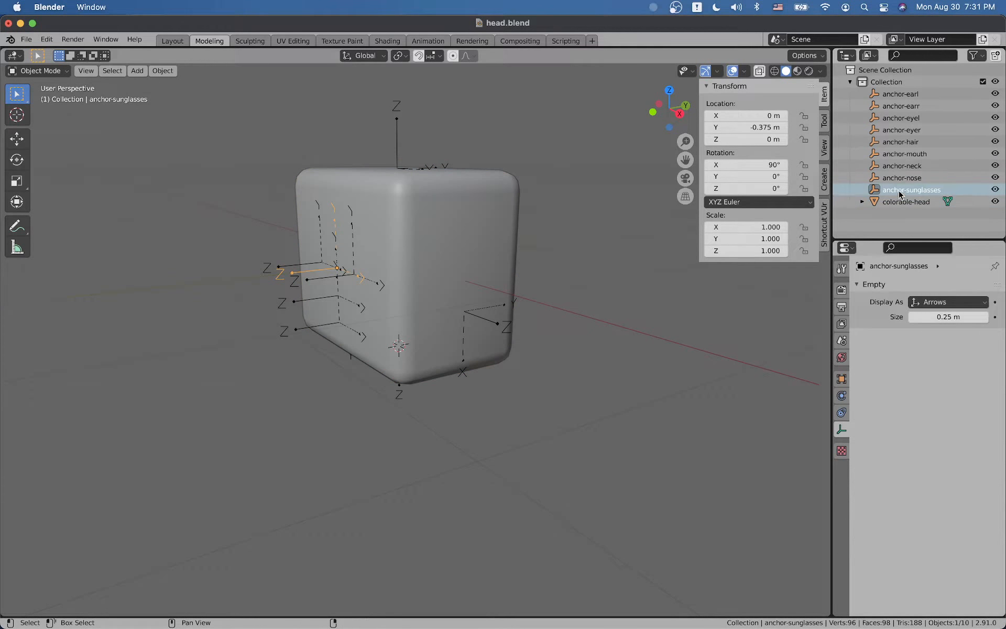
{"action": "left_click", "coordinate": [901, 94], "text": "shift"}
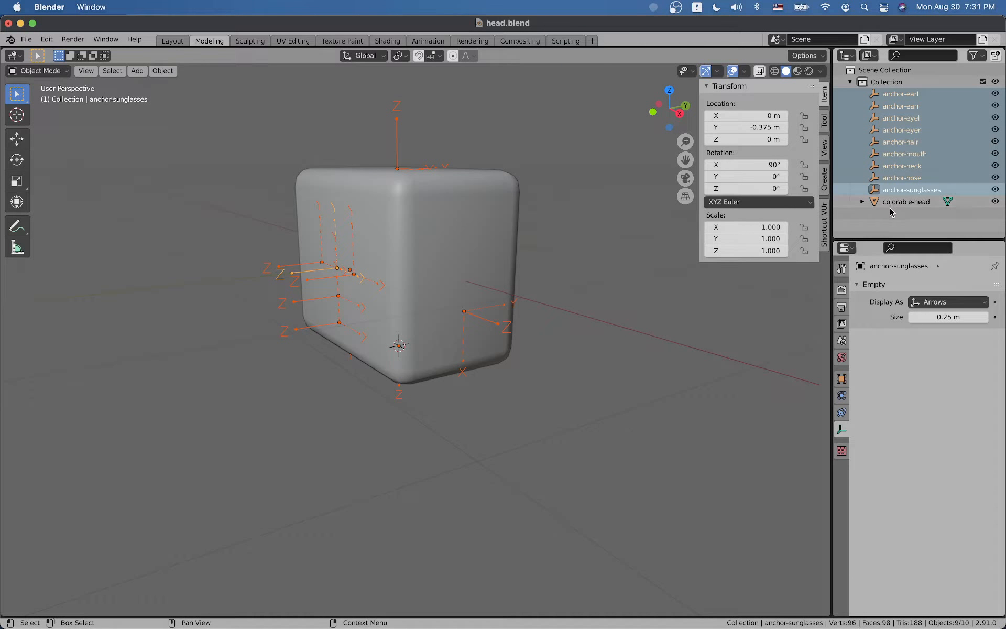
{"action": "key", "text": "alt+a"}
{"action": "mouse_move", "coordinate": [523, 246]}
{"action": "middle_mouse_down"}
{"action": "mouse_move", "coordinate": [426, 254]}
{"action": "mouse_move", "coordinate": [507, 241]}
{"action": "mouse_move", "coordinate": [520, 227]}
{"action": "middle_mouse_up"}
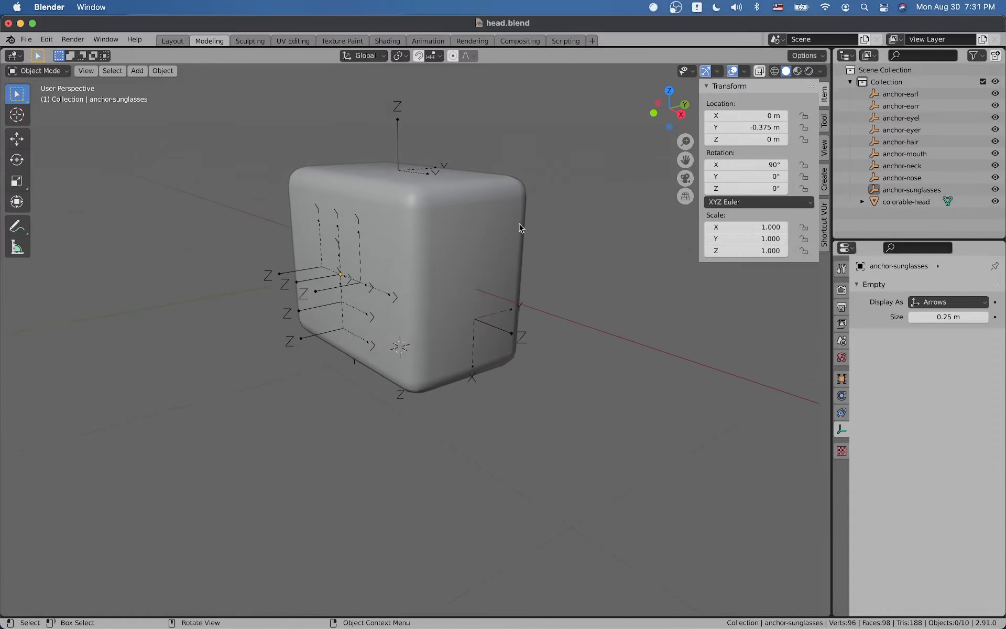
- Inspect the head mesh from other angles, using X-ray temporarily to check the anchors and origin inside it
{"action": "left_click", "coordinate": [468, 262]}
{"action": "left_click", "coordinate": [528, 266]}
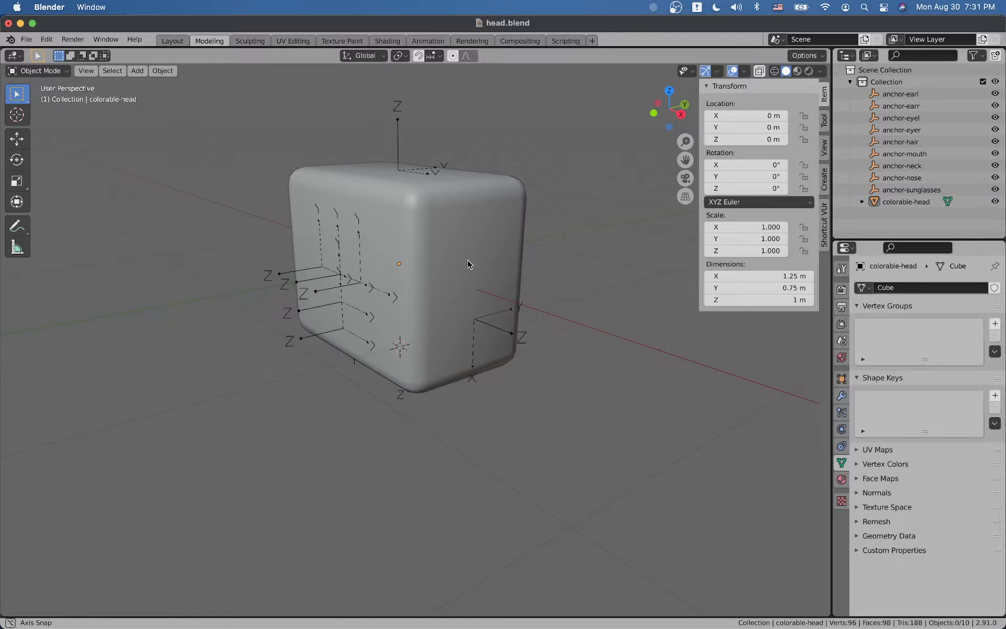
{"action": "middle_click_drag", "start_coordinate": [467, 265], "coordinate": [377, 269]}
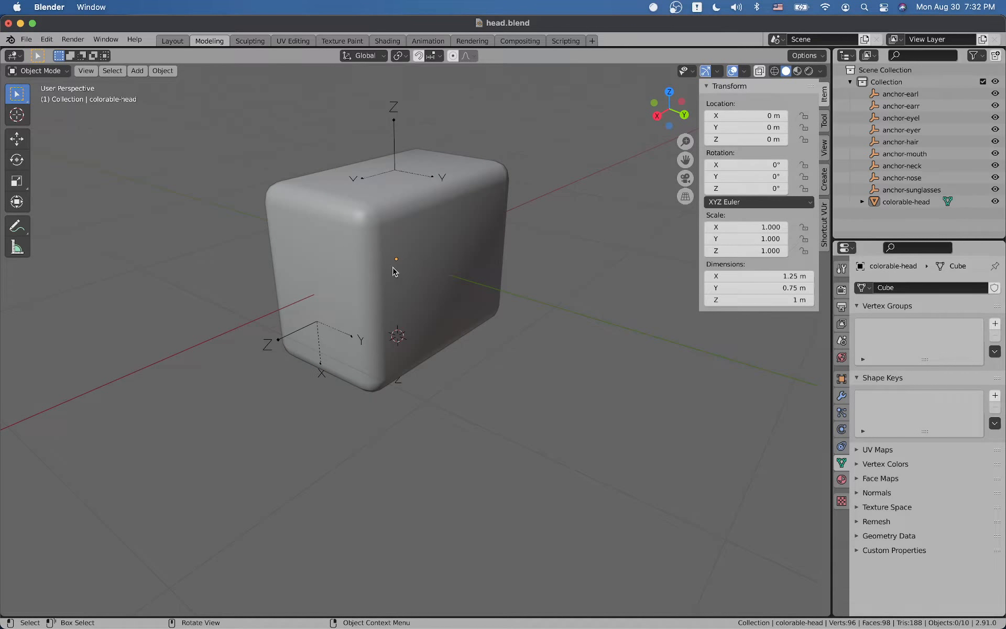
{"action": "middle_click_drag", "start_coordinate": [377, 288], "coordinate": [417, 278]}
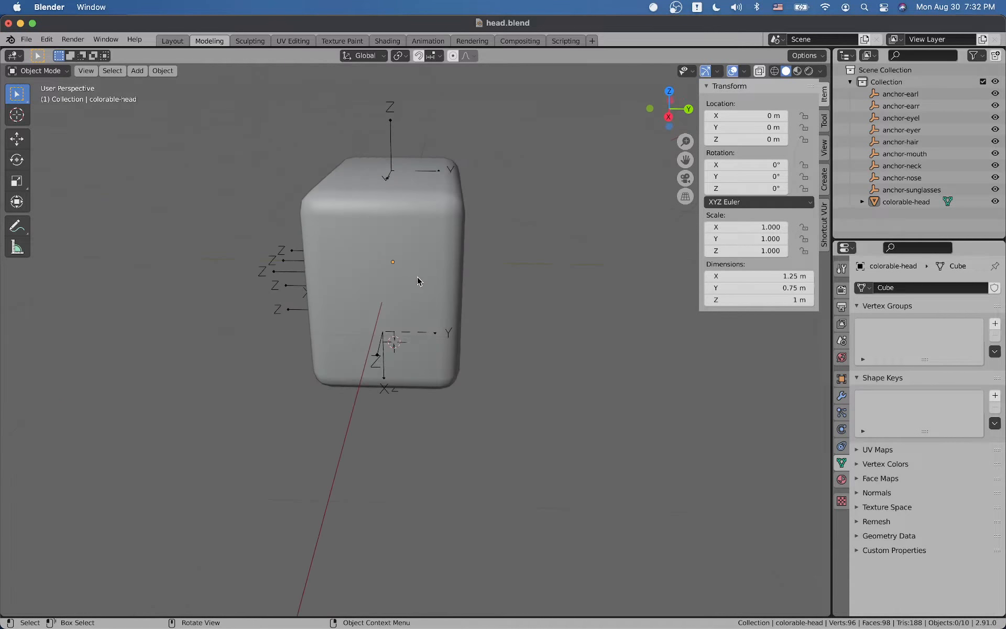
{"action": "left_click", "coordinate": [401, 266]}
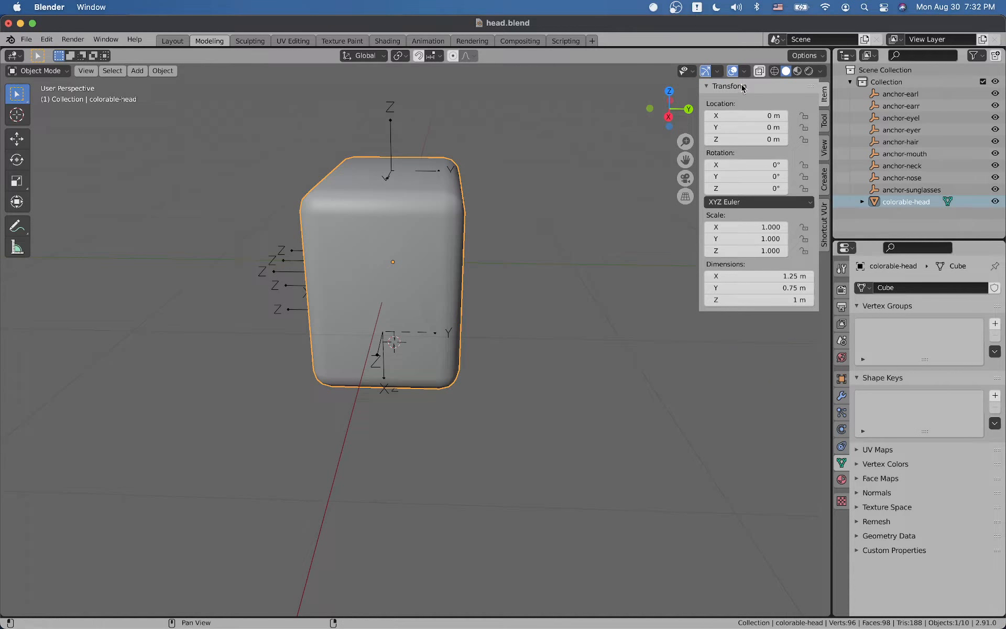
{"action": "left_click", "coordinate": [759, 71]}
{"action": "middle_click_drag", "start_coordinate": [503, 251], "coordinate": [393, 355]}
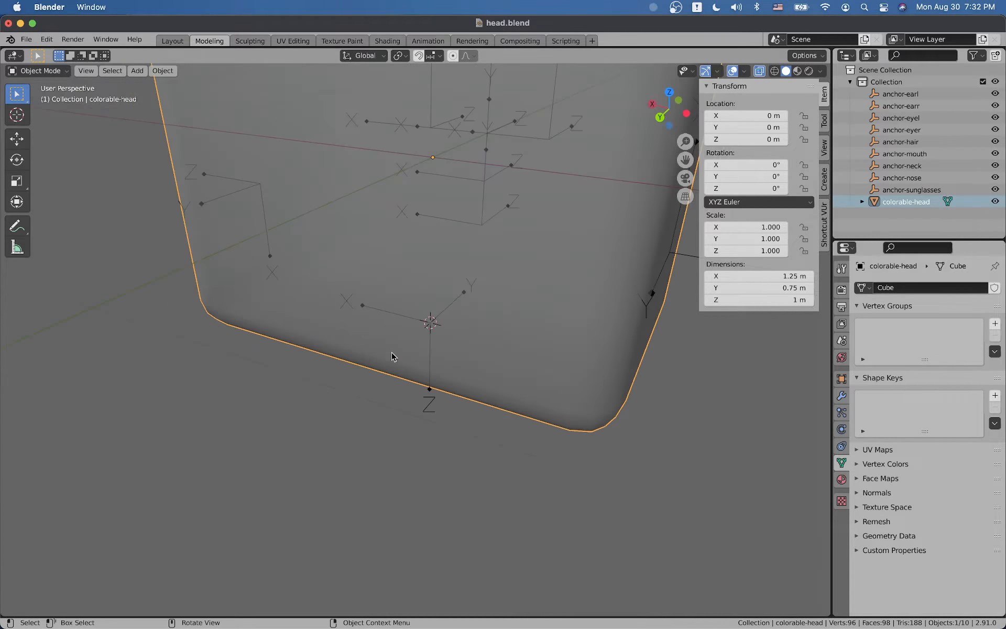
{"action": "scroll", "coordinate": [414, 340], "scroll_direction": "down", "scroll_amount": 4}
{"action": "left_click", "coordinate": [758, 72]}
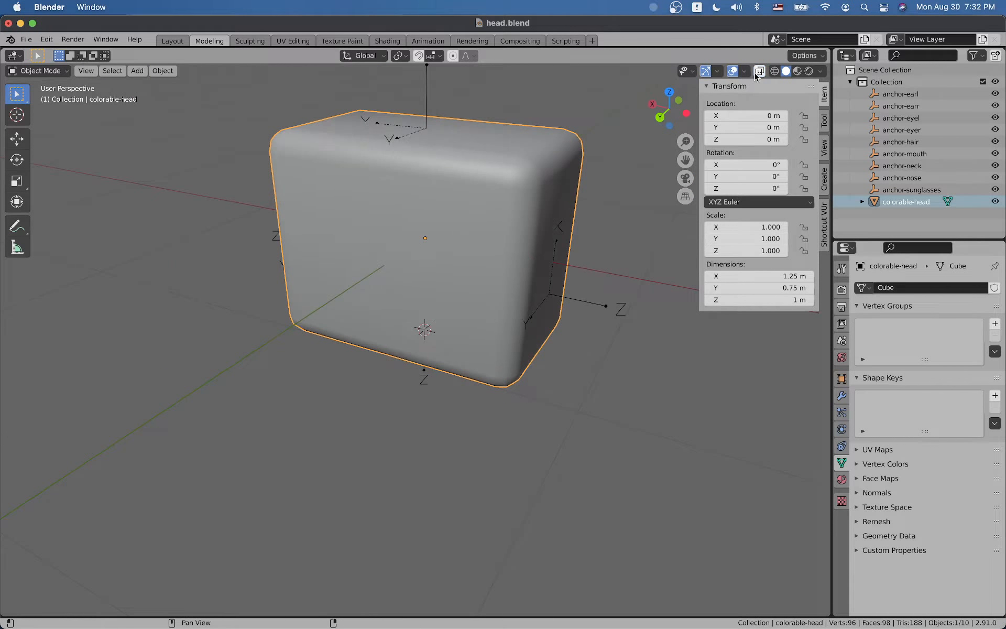
- Snap the 3D cursor to the world origin and add a Plain Axes empty there
{"action": "key", "text": "shift+s"}
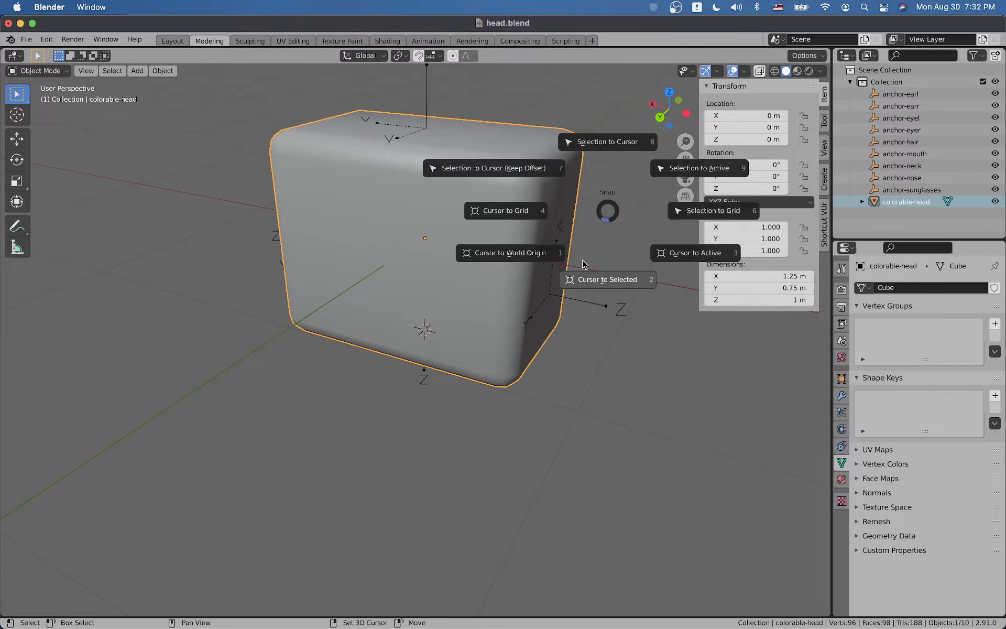
{"action": "left_click", "coordinate": [496, 261]}
{"action": "key", "text": "shift+a"}
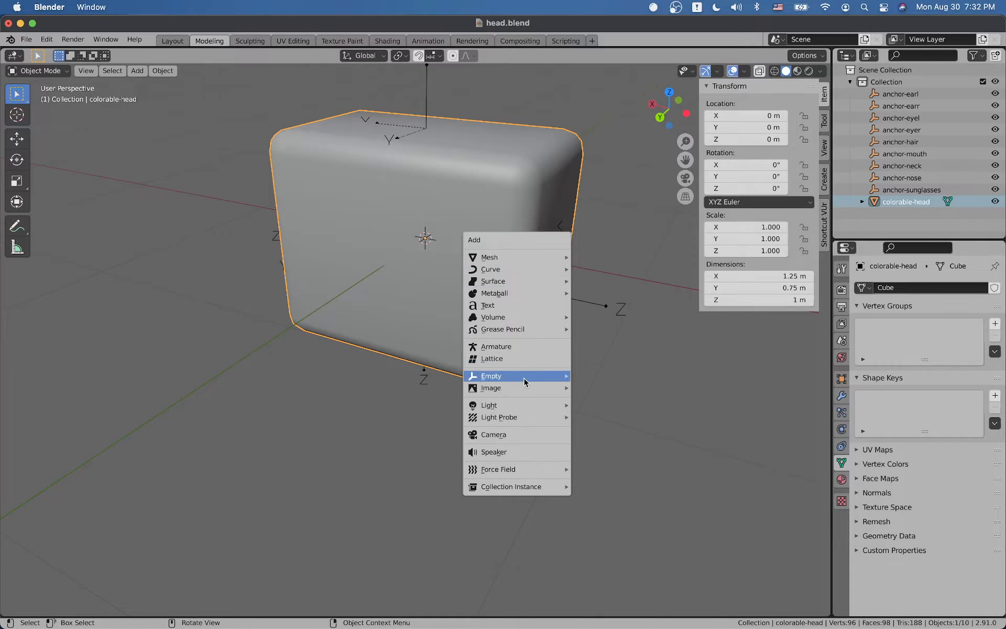
{"action": "mouse_move", "coordinate": [525, 377]}
{"action": "left_click", "coordinate": [609, 381]}
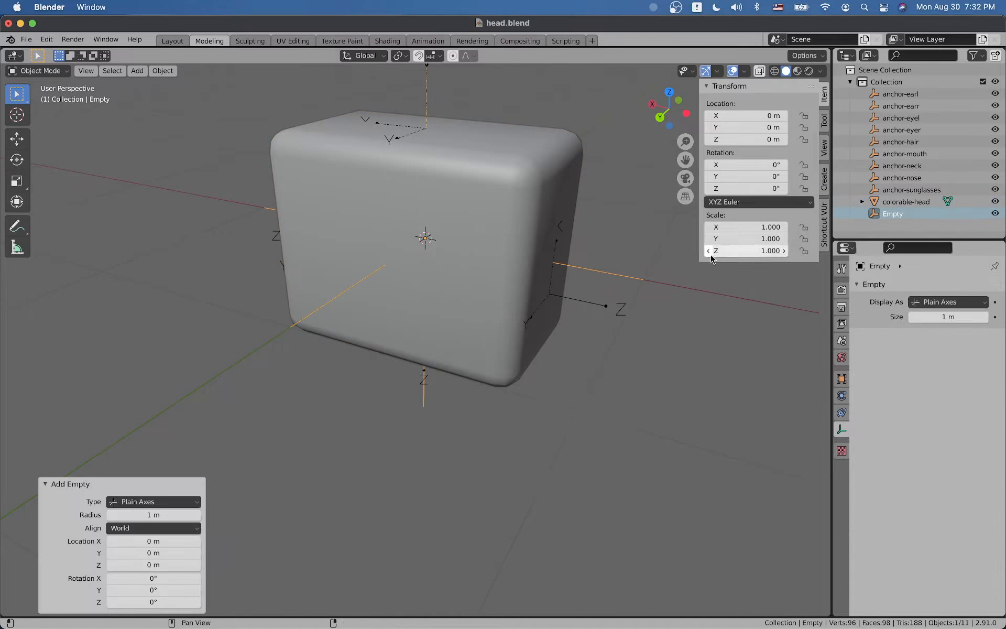
- Start the Shortcut VUr key display with an X offset of 78 and return to the object's transform properties
{"action": "left_click", "coordinate": [823, 239]}
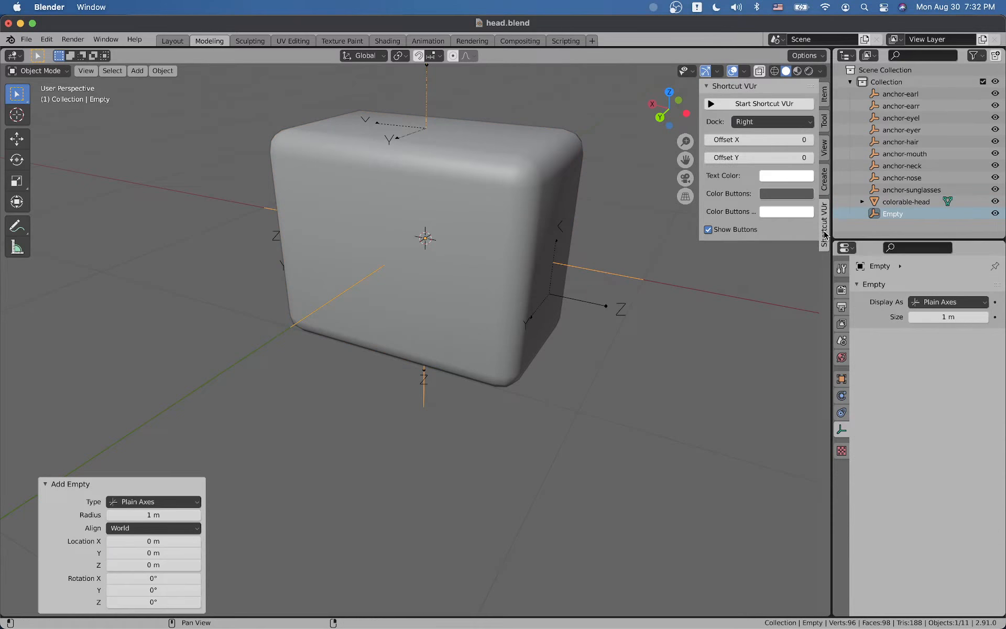
{"action": "left_click", "coordinate": [753, 103]}
{"action": "left_click_drag", "start_coordinate": [759, 139], "coordinate": [789, 79]}
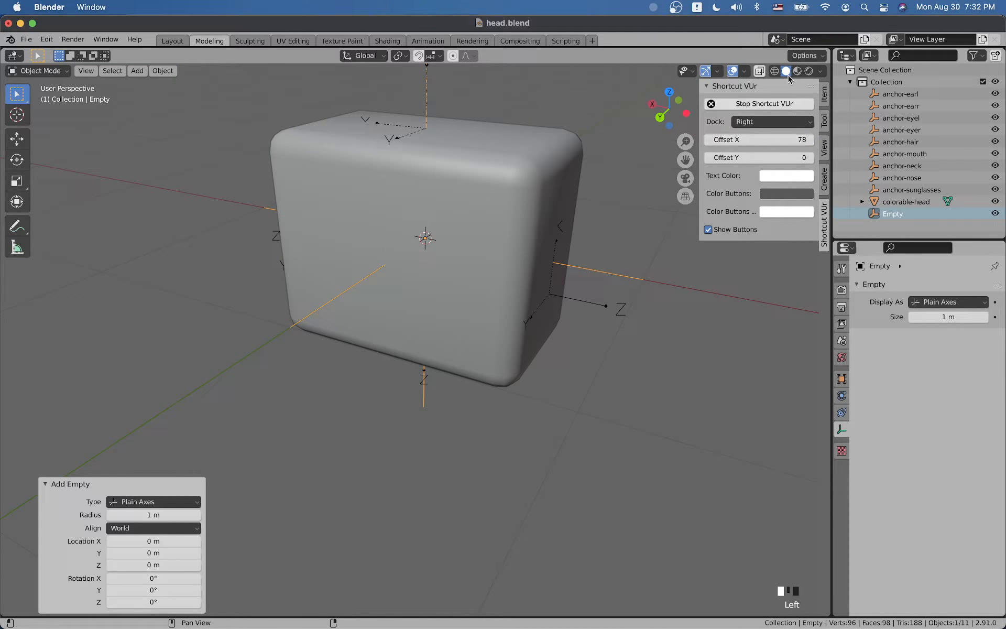
{"action": "left_click", "coordinate": [823, 94]}
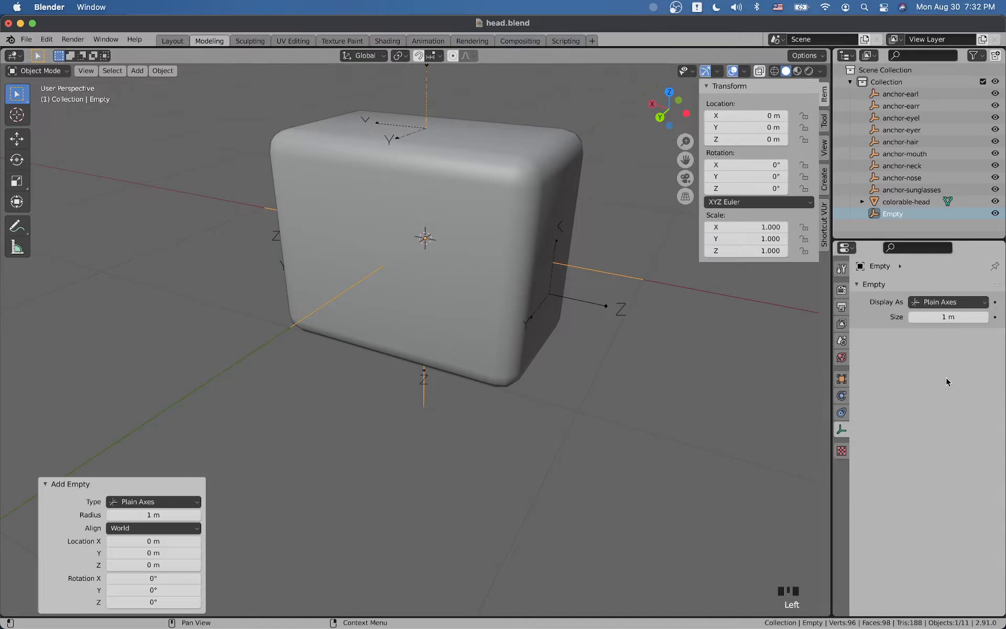
- Rename the new Plain Axes empty as head-part
{"action": "left_click", "coordinate": [920, 316]}
{"action": "left_click", "coordinate": [916, 361]}
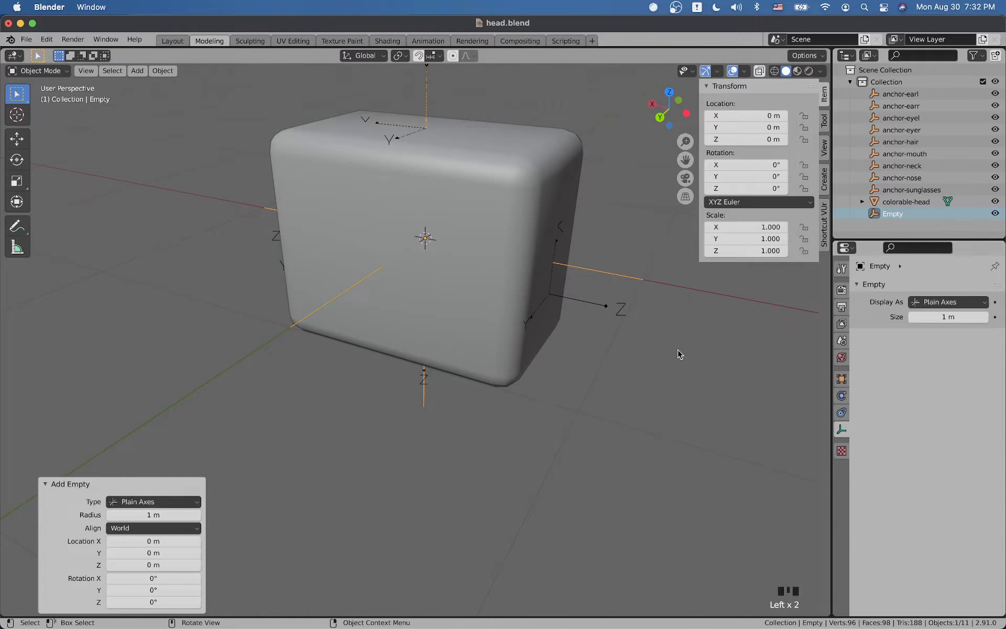
{"action": "scroll", "coordinate": [609, 312], "scroll_direction": "down", "scroll_amount": 3}
{"action": "middle_click_drag", "start_coordinate": [594, 326], "coordinate": [594, 300]}
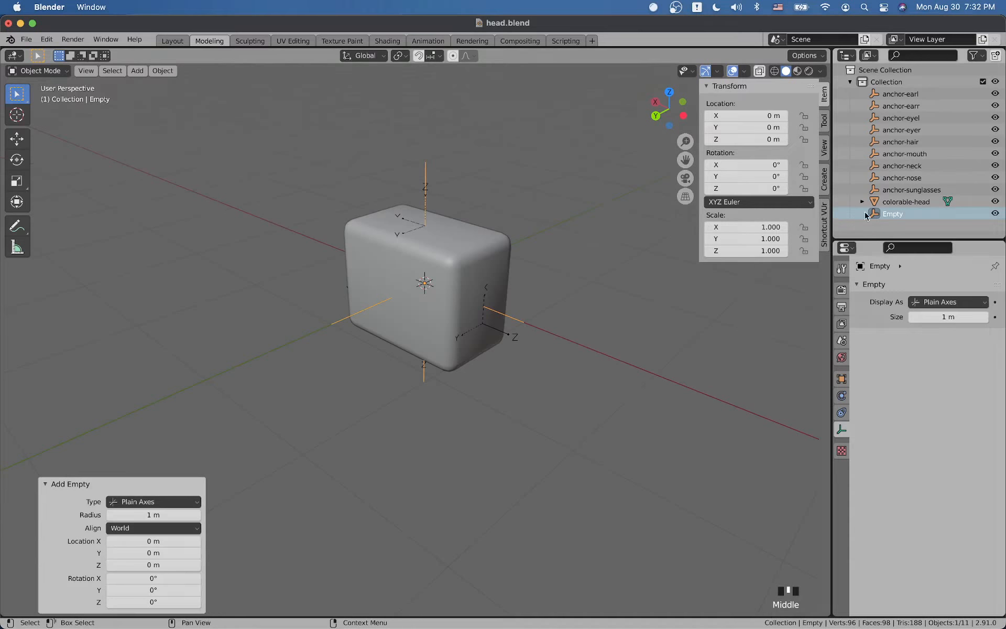
{"action": "double_click", "coordinate": [893, 215]}
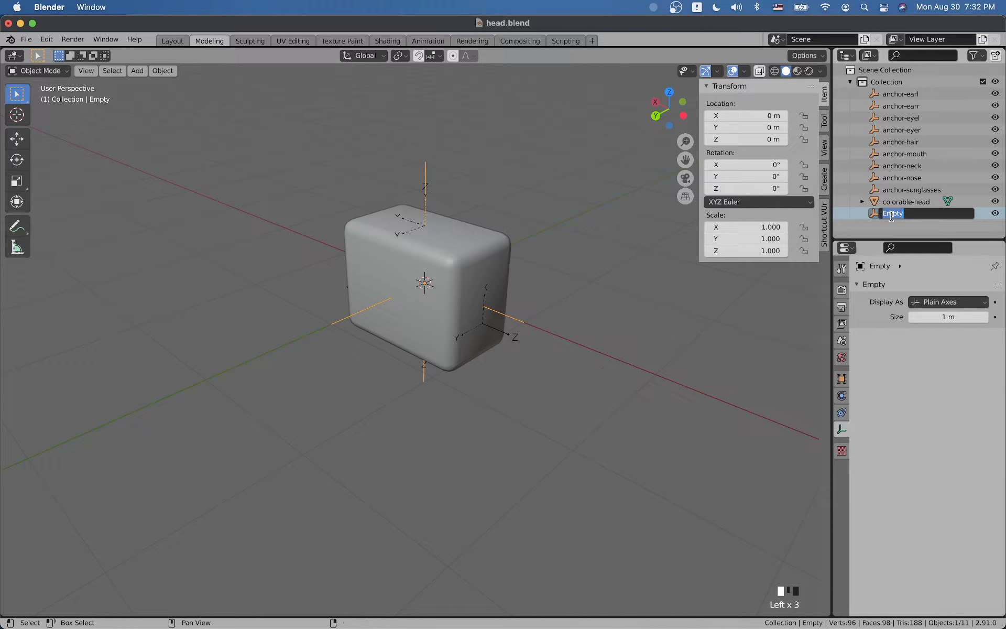
{"action": "type", "text": "head-part"}
{"action": "key", "text": "Return"}
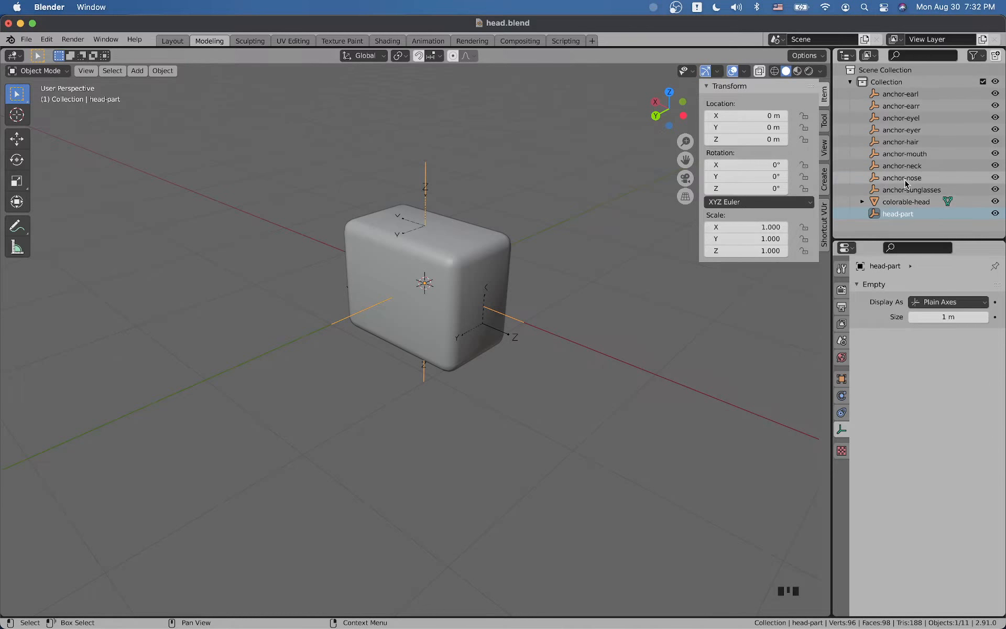
- Parent all the anchor empties and colorable-head to the head-part empty using the Object option
{"action": "left_click", "coordinate": [899, 94]}
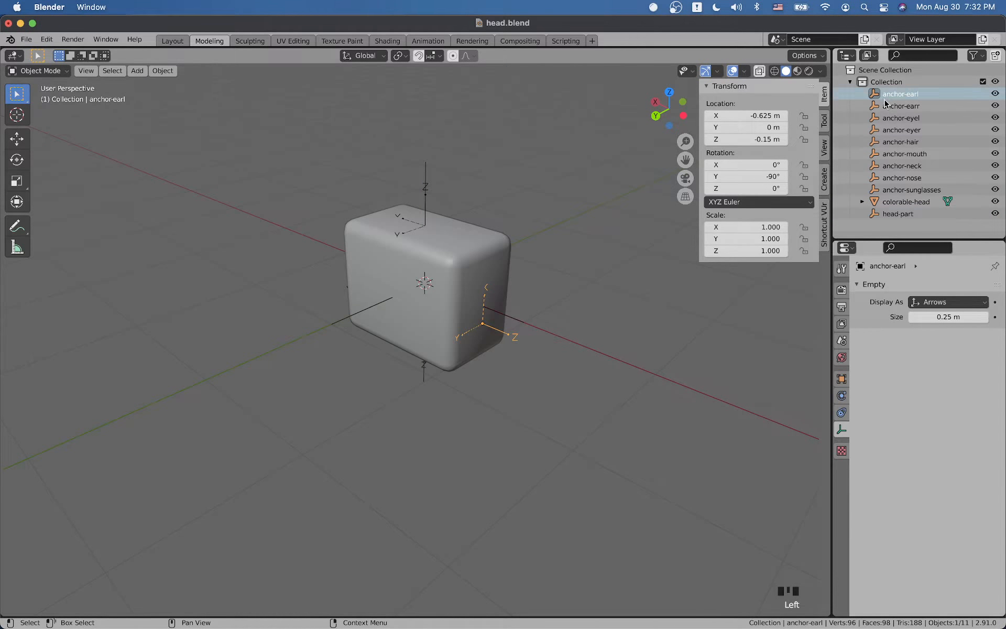
{"action": "left_click", "coordinate": [894, 199], "text": "shift"}
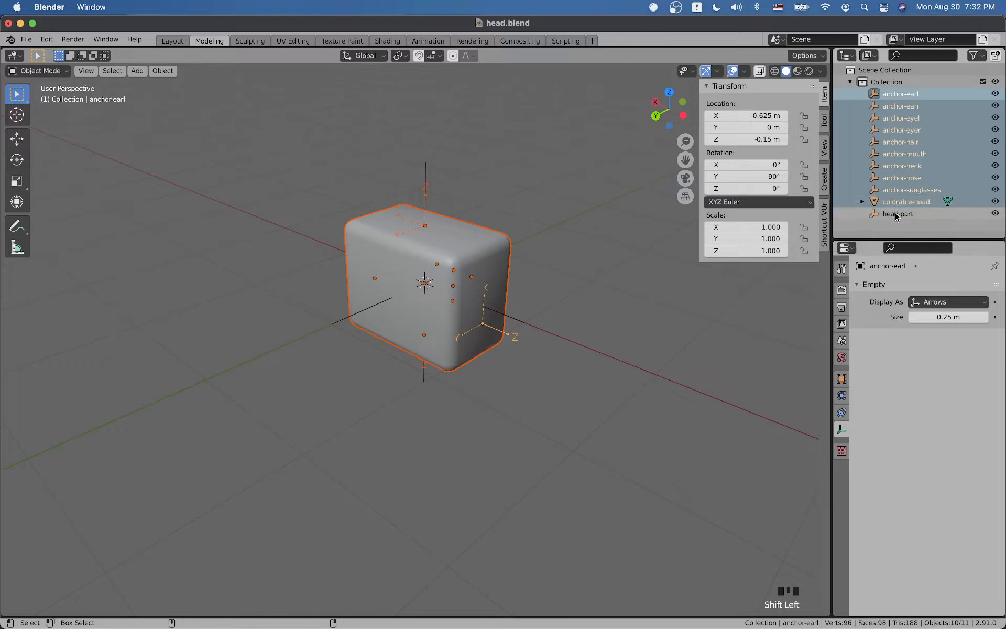
{"action": "left_click", "coordinate": [902, 216], "text": "ctrl"}
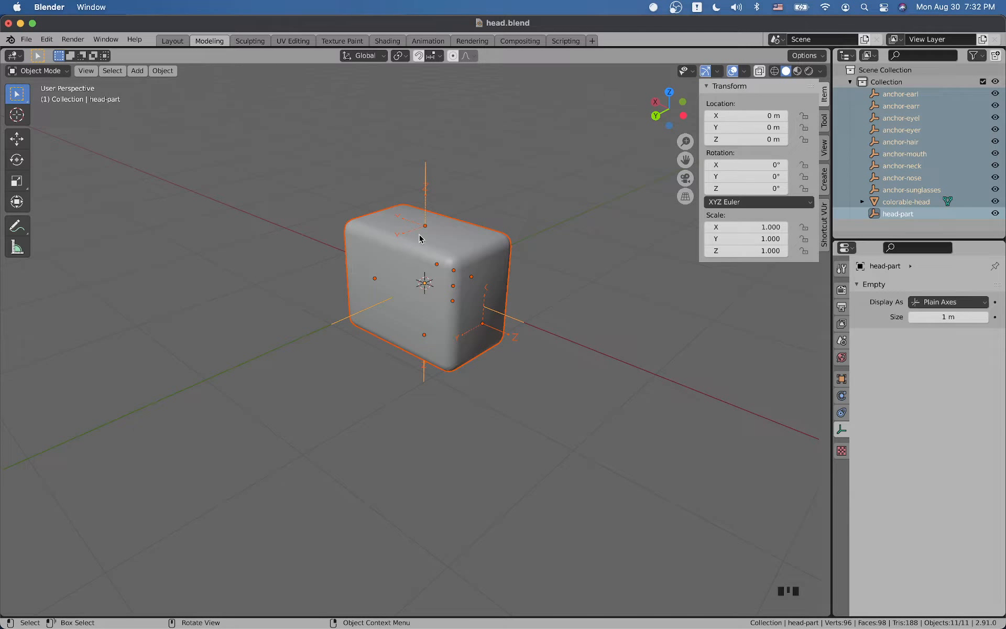
{"action": "key", "text": "ctrl"}
{"action": "key", "text": "ctrl+p"}
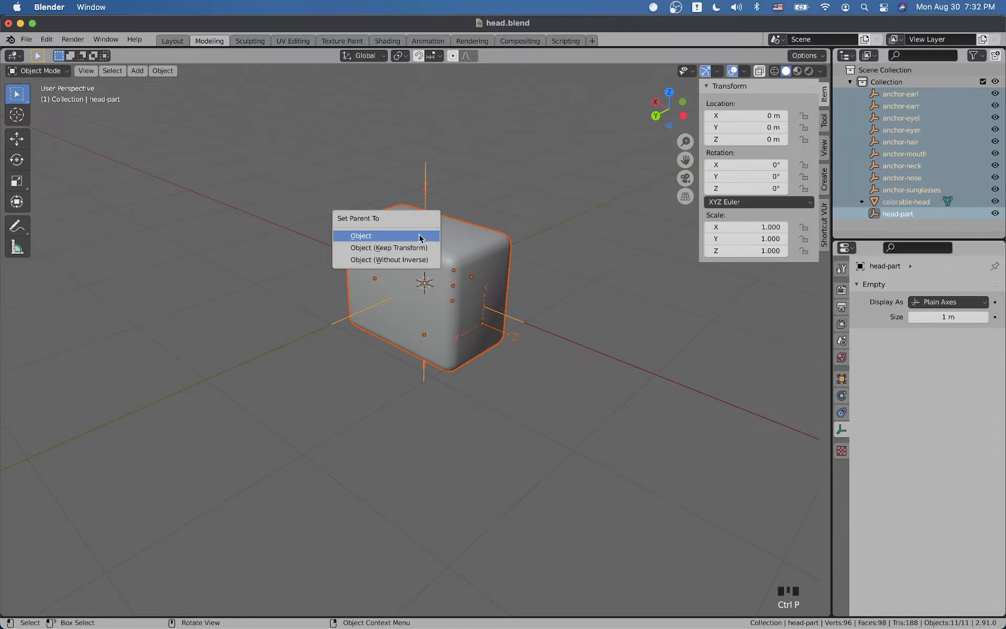
{"action": "left_click", "coordinate": [419, 235]}
- Select only the head-part empty, try moving it with its children, and save head.blend
{"action": "left_click", "coordinate": [910, 94]}
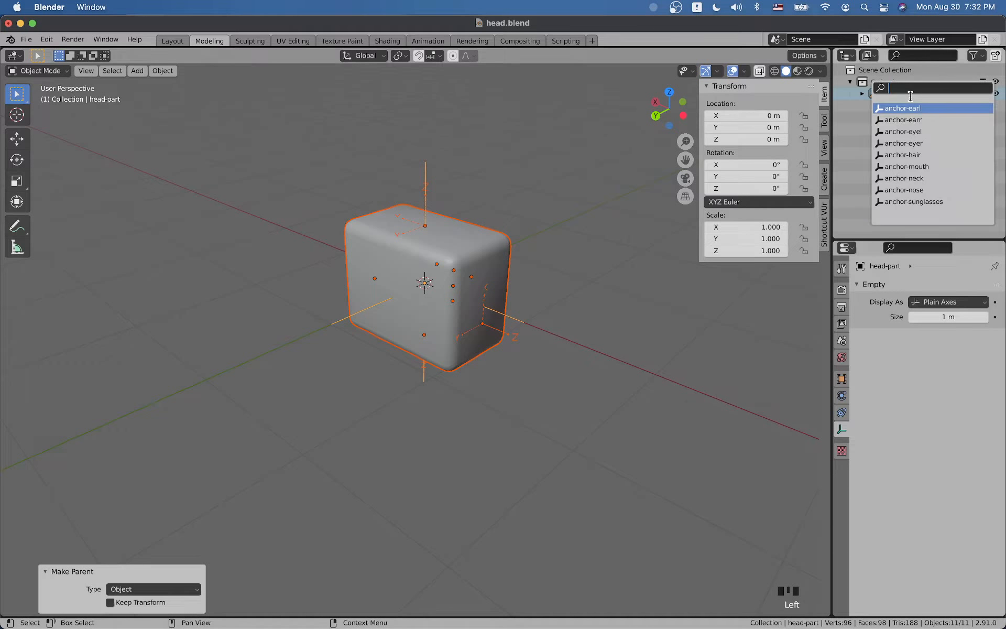
{"action": "left_click", "coordinate": [910, 94]}
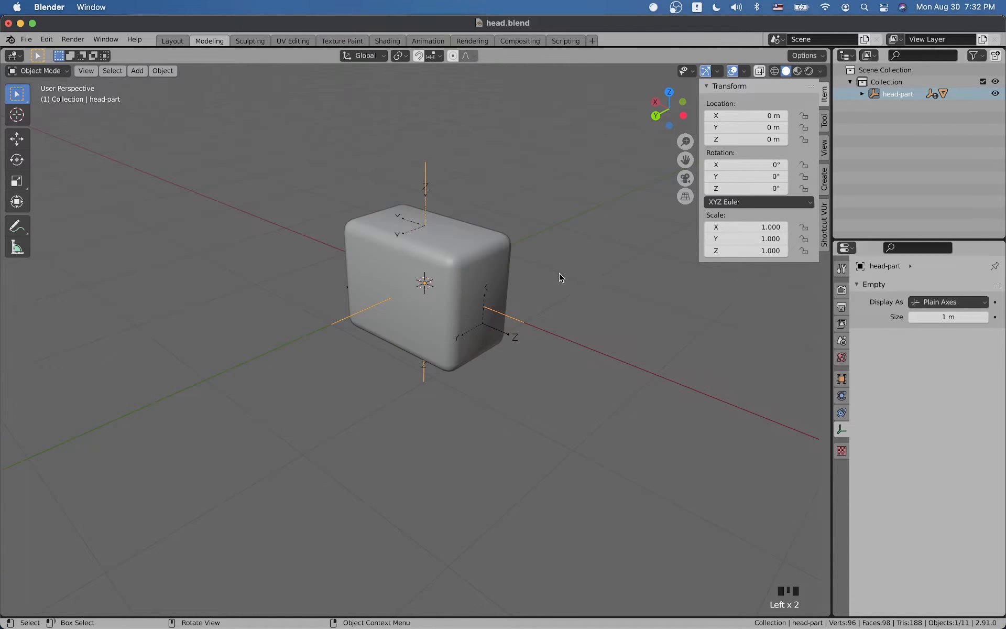
{"action": "middle_click_drag", "start_coordinate": [560, 276], "coordinate": [592, 191]}
{"action": "key", "text": "g"}
{"action": "key", "text": "super+s"}
{"action": "scroll", "coordinate": [323, 274], "scroll_direction": "up", "scroll_amount": 2}
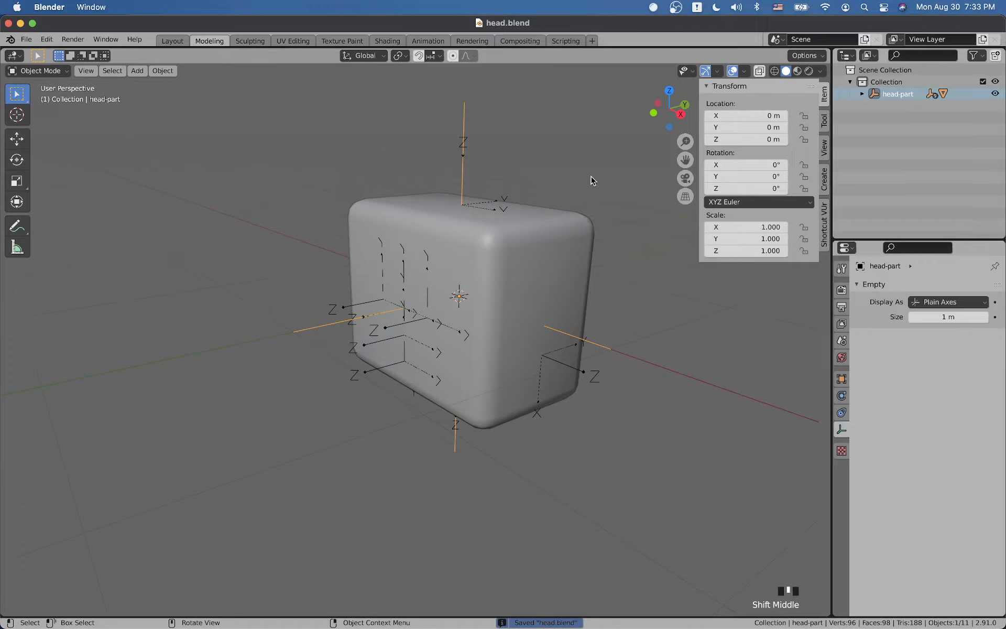
- Rename the collection holding the head-part empty as head-part, save the file, and exclude that collection from the view layer
{"action": "left_click", "coordinate": [863, 102]}
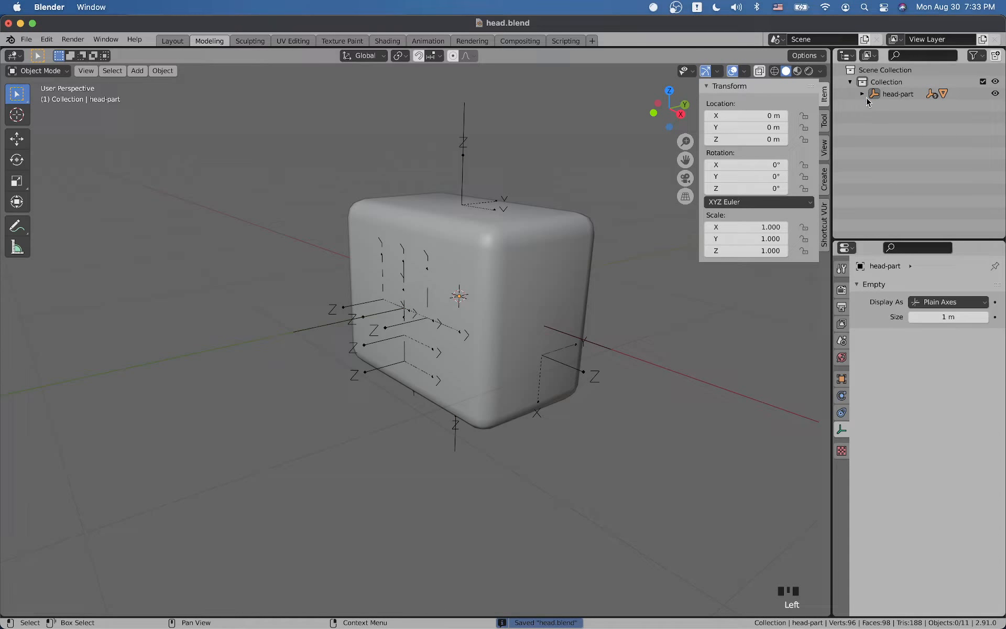
{"action": "left_click", "coordinate": [891, 83]}
{"action": "double_click", "coordinate": [892, 83]}
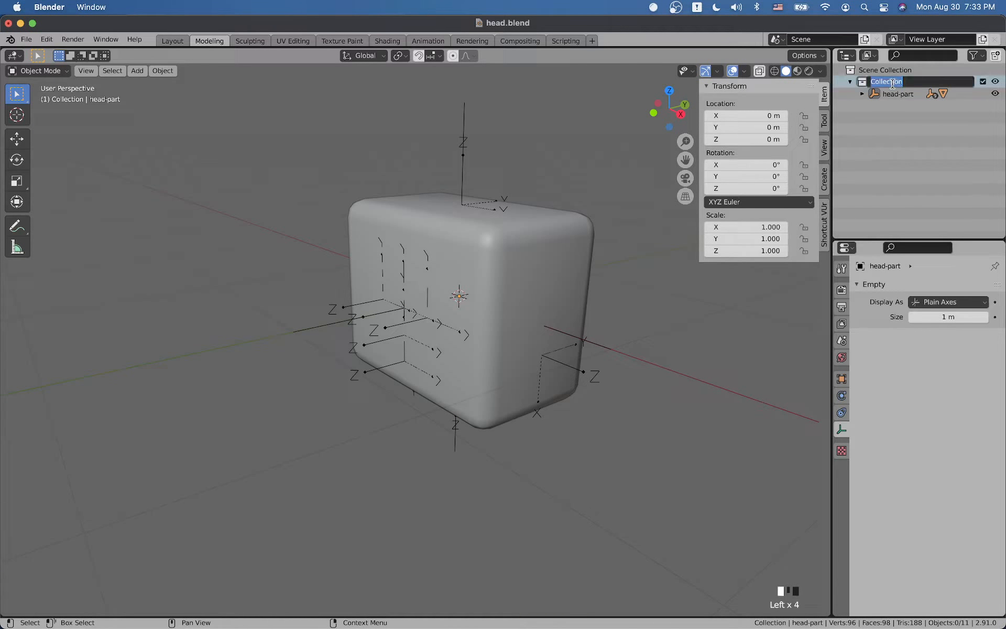
{"action": "type", "text": "head-part"}
{"action": "key", "text": "Return"}
{"action": "key", "text": "super+s"}
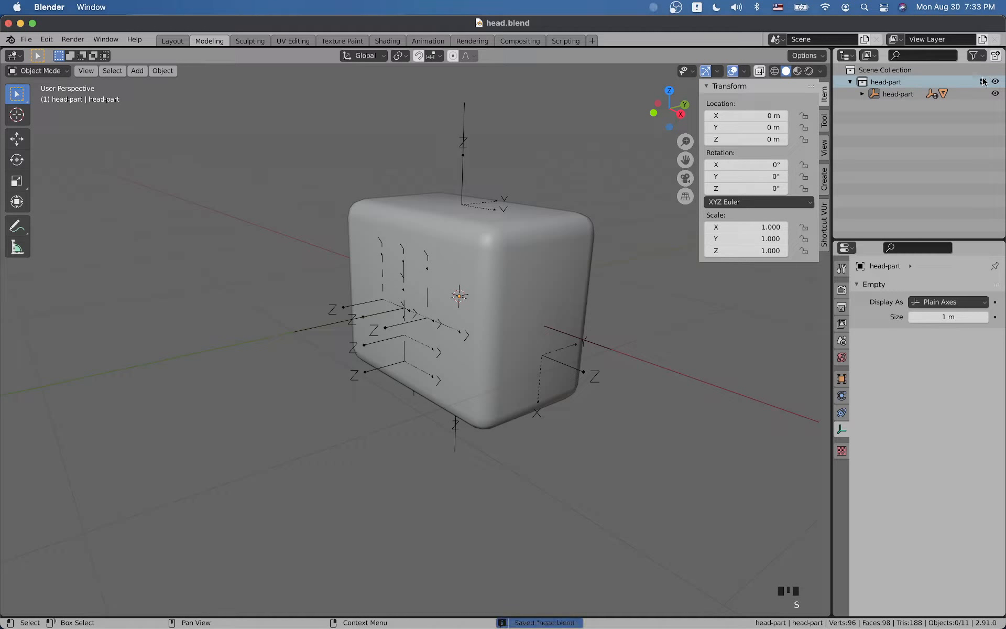
{"action": "left_click", "coordinate": [982, 81]}
- Switch to Finder and open ear.blend from the in folder, saving head.blend's changes, to examine the ear's shape
{"action": "key", "text": "super+Tab"}
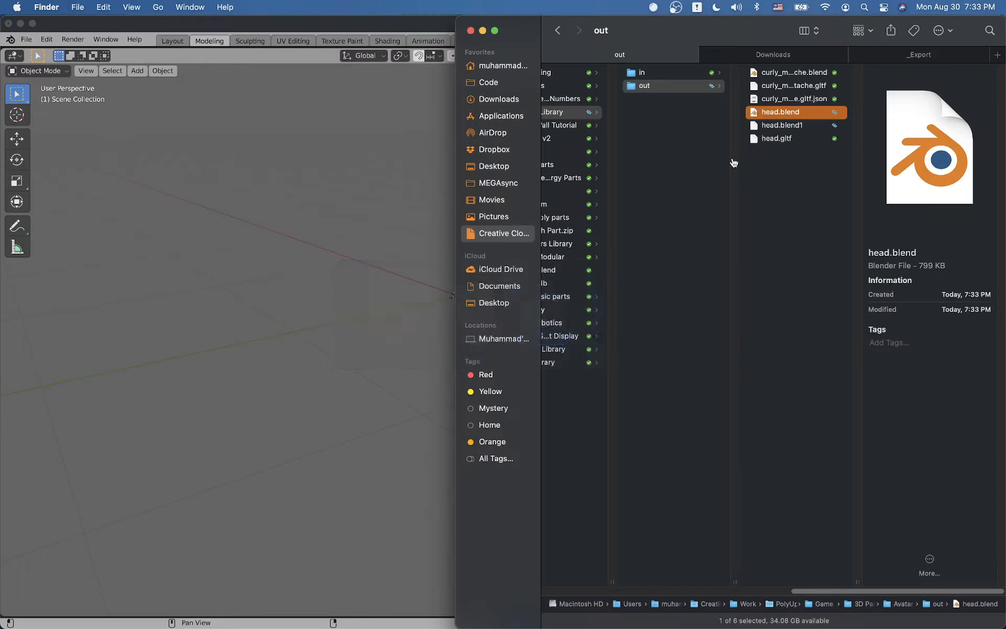
{"action": "left_click", "coordinate": [680, 85]}
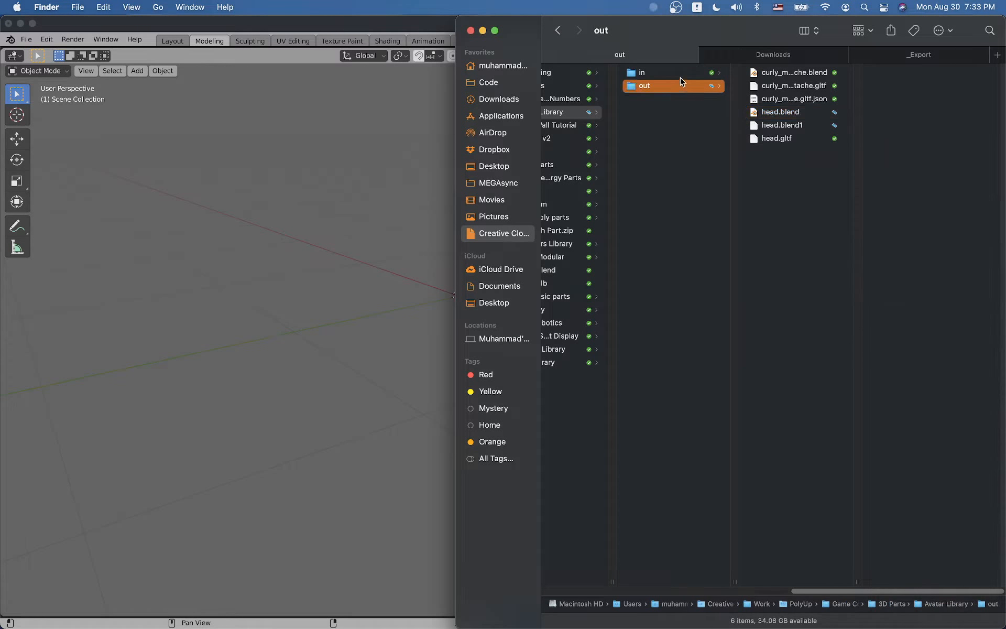
{"action": "left_click", "coordinate": [692, 73]}
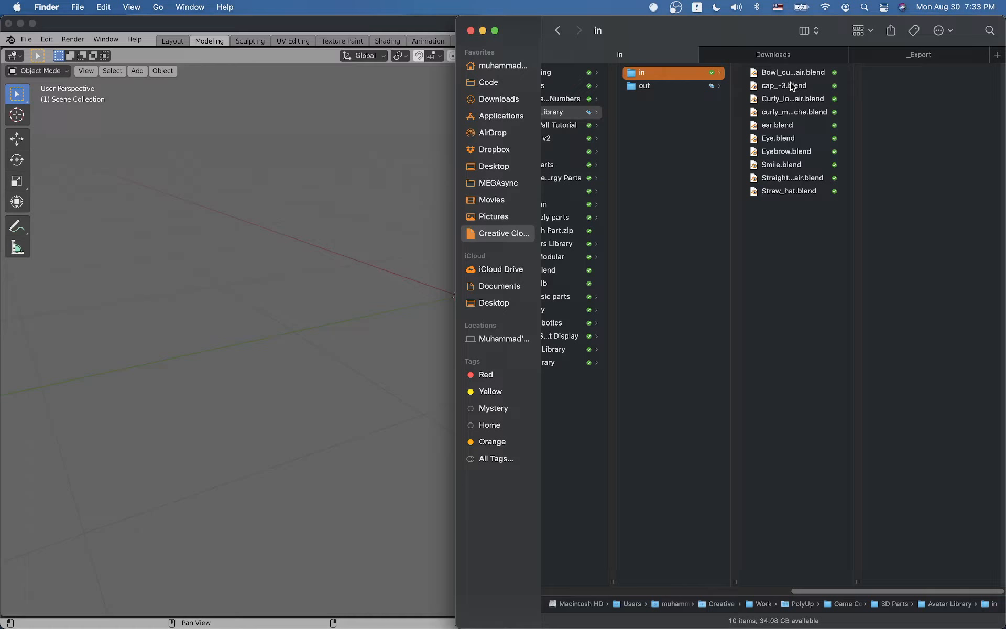
{"action": "left_click", "coordinate": [784, 127]}
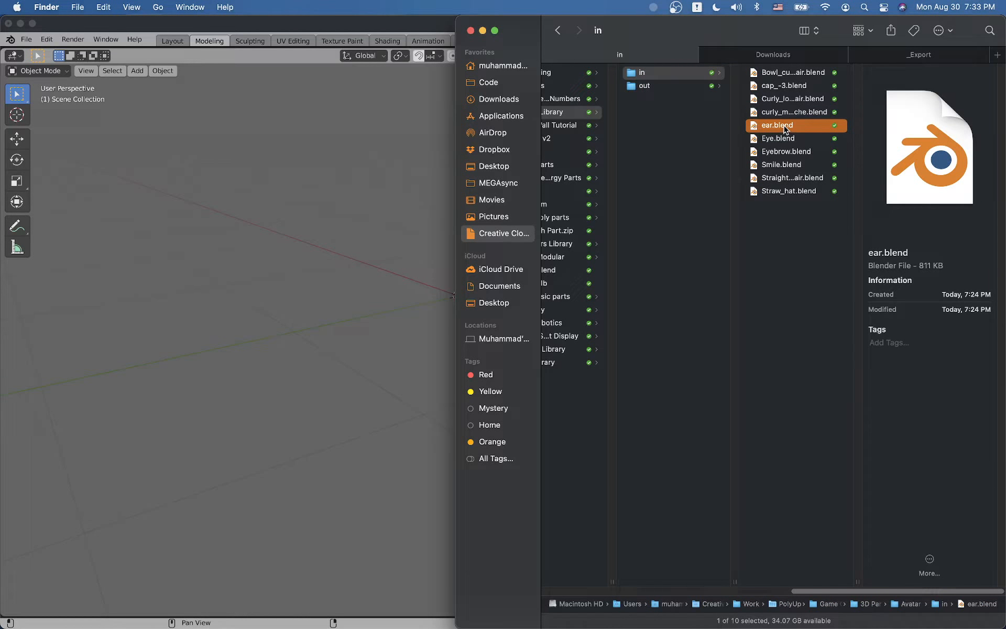
{"action": "double_click", "coordinate": [785, 126]}
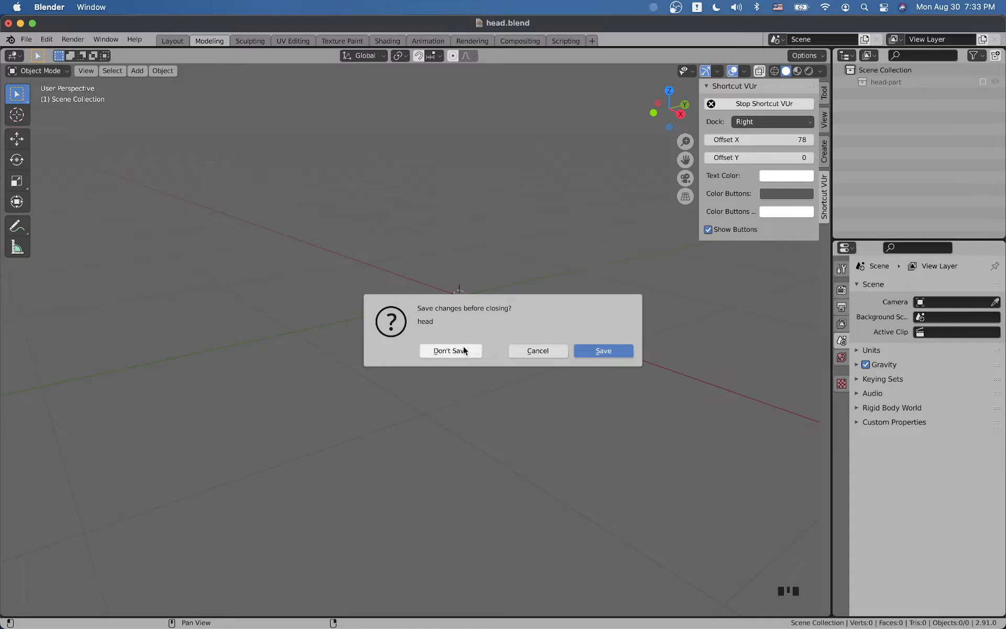
{"action": "left_click", "coordinate": [605, 355]}
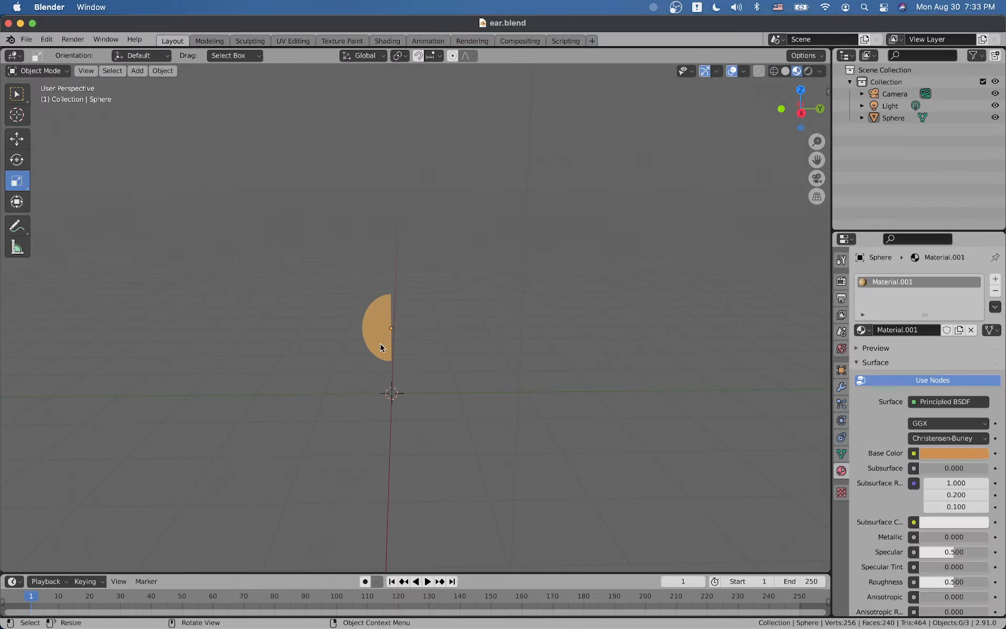
{"action": "middle_click_drag", "start_coordinate": [414, 344], "coordinate": [481, 333]}
{"action": "scroll", "coordinate": [477, 333], "scroll_direction": "up", "scroll_amount": 2}
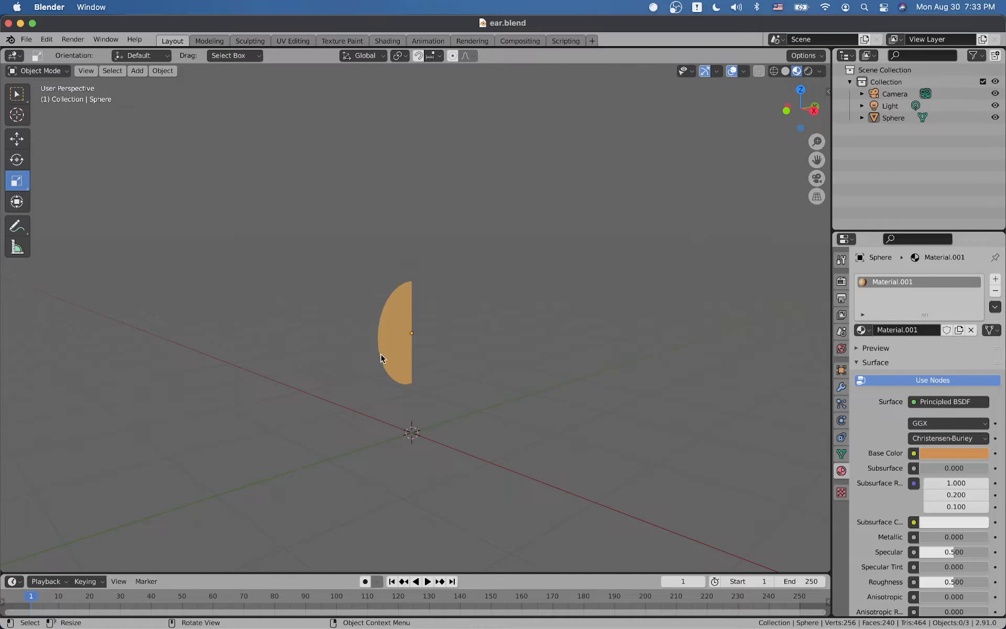
{"action": "mouse_move", "coordinate": [381, 358]}
{"action": "middle_mouse_down"}
{"action": "mouse_move", "coordinate": [425, 349]}
{"action": "mouse_move", "coordinate": [391, 340]}
{"action": "middle_mouse_up"}
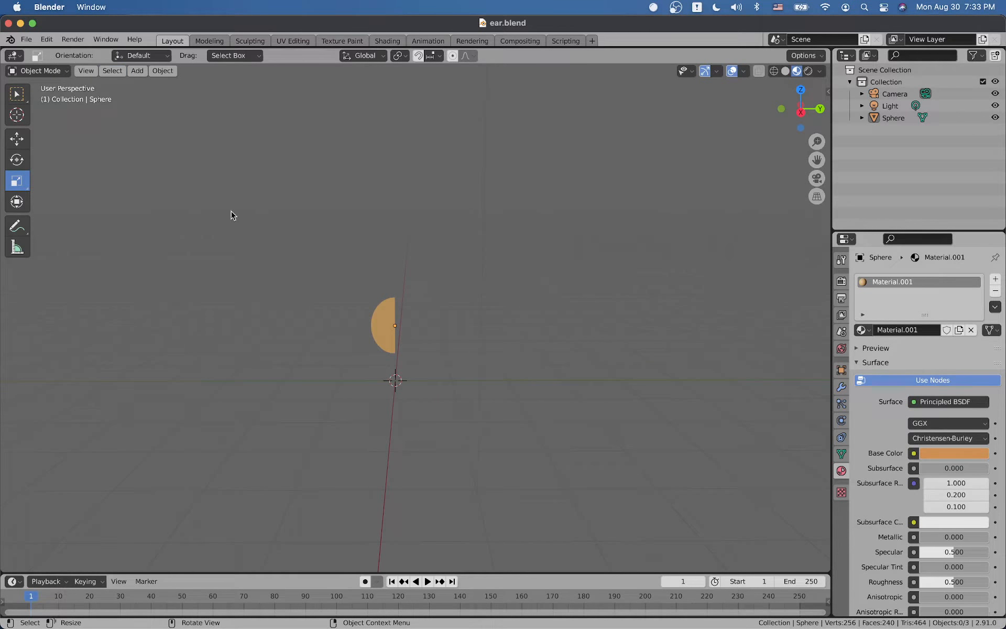
- Switch to Finder and reopen head.blend from the out folder
{"action": "key", "text": "super+Tab"}
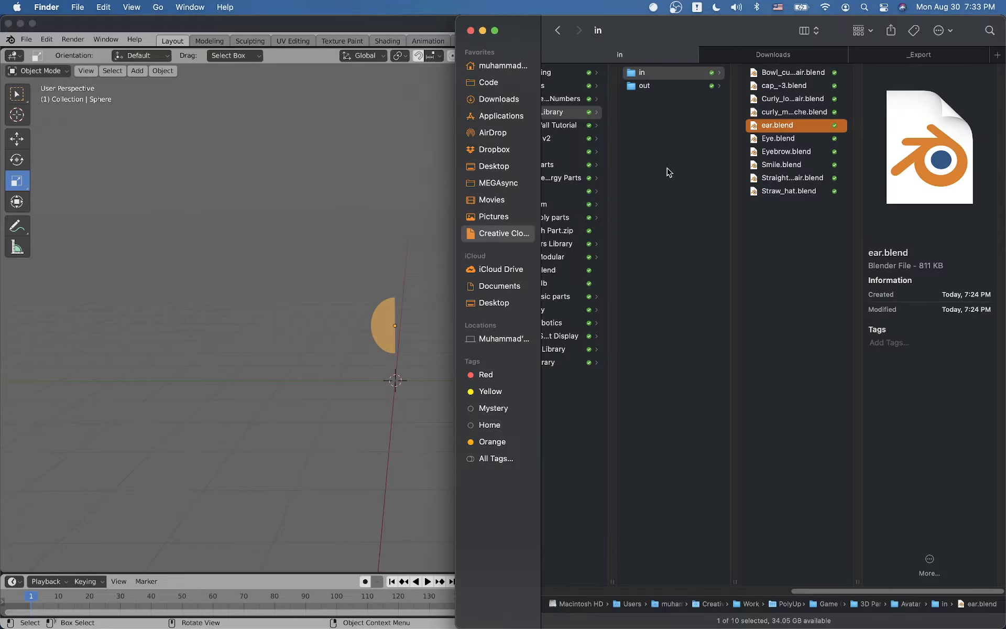
{"action": "left_click", "coordinate": [686, 86]}
{"action": "left_click", "coordinate": [790, 116]}
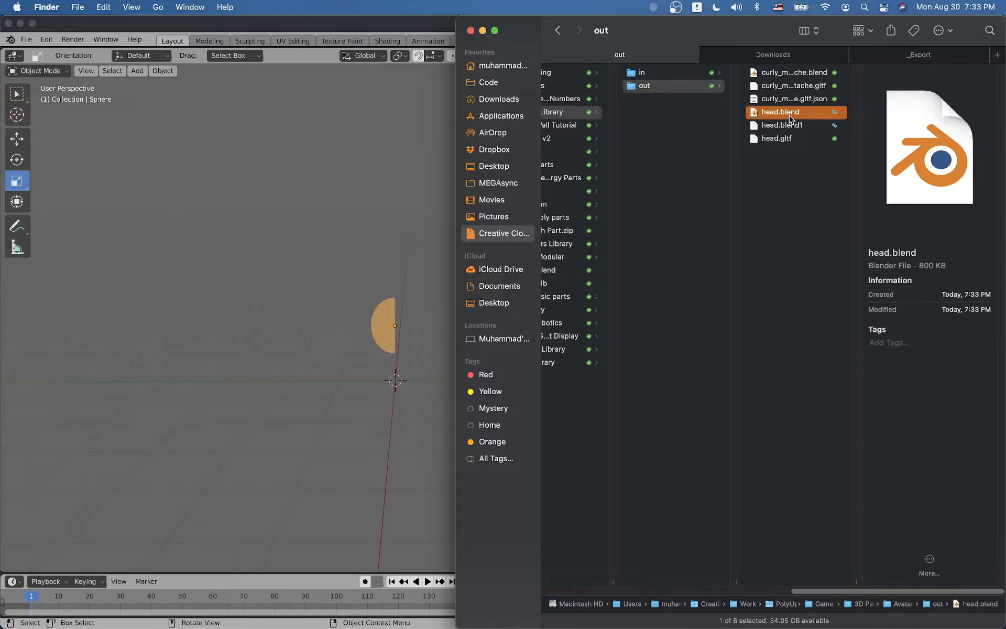
{"action": "double_click", "coordinate": [781, 113]}
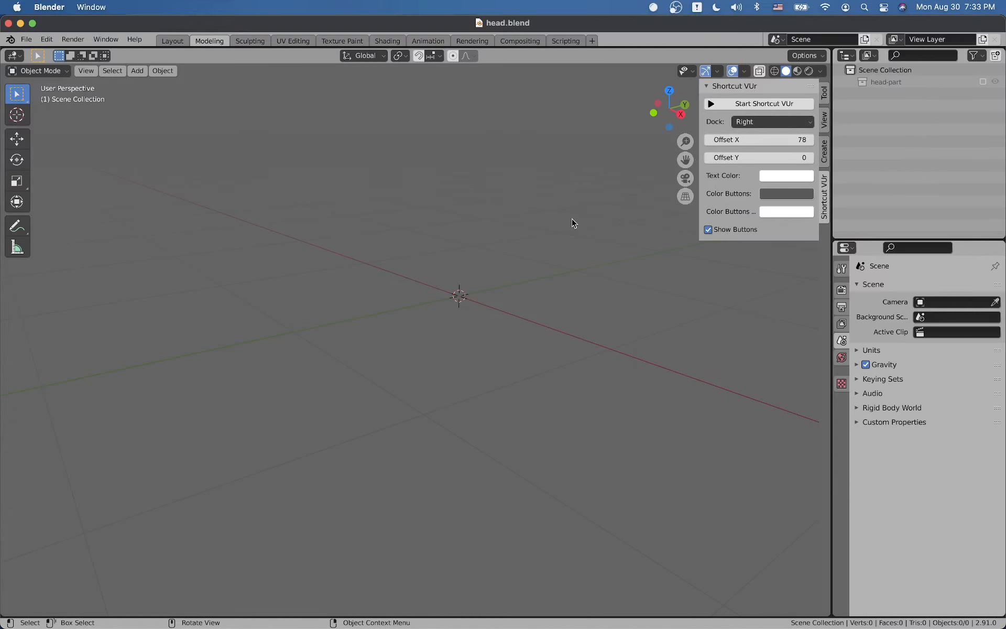
{"action": "left_click", "coordinate": [994, 82]}
{"action": "left_click", "coordinate": [995, 82]}
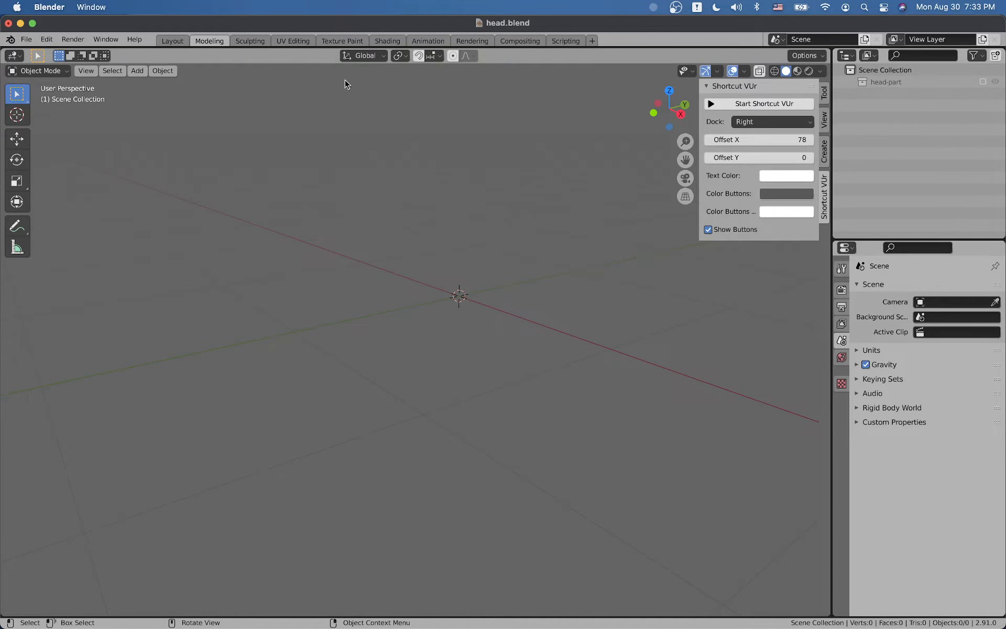
- Start appending data and browse into ear.blend in the Avatar Library's in folder
{"action": "left_click", "coordinate": [25, 40]}
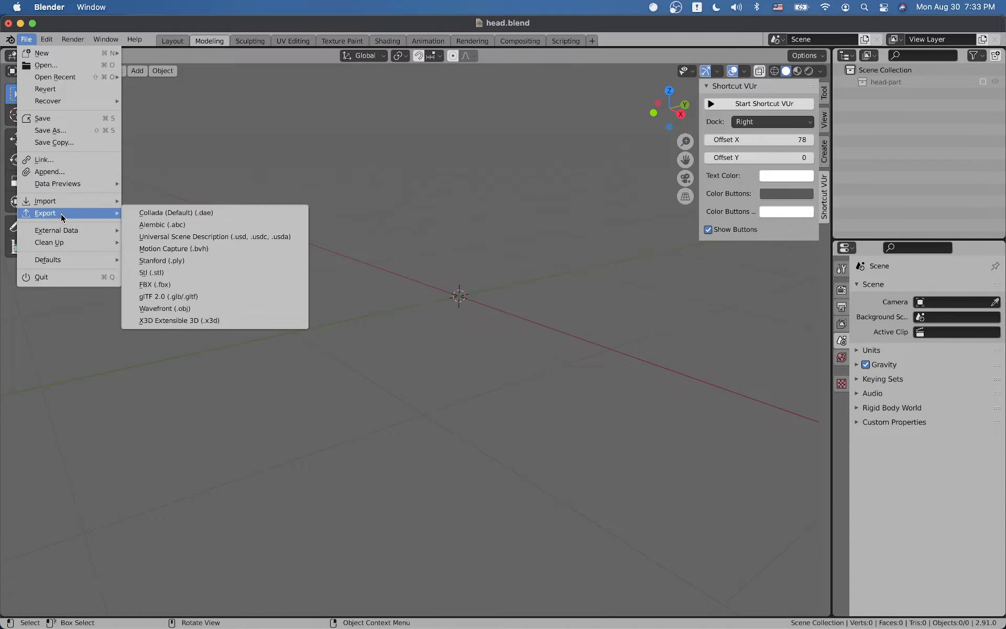
{"action": "mouse_move", "coordinate": [64, 203]}
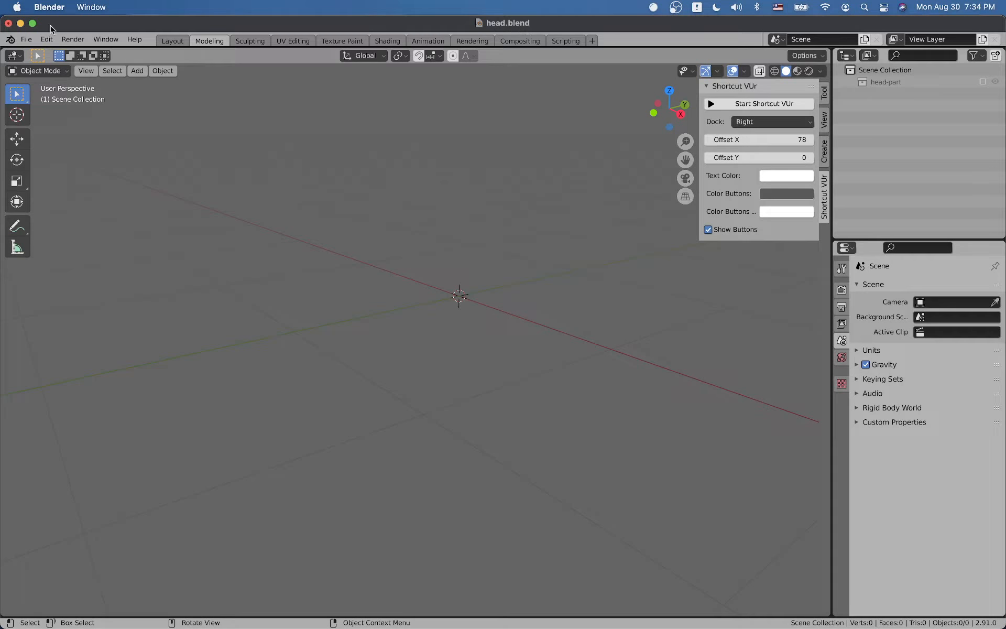
{"action": "left_click", "coordinate": [27, 42]}
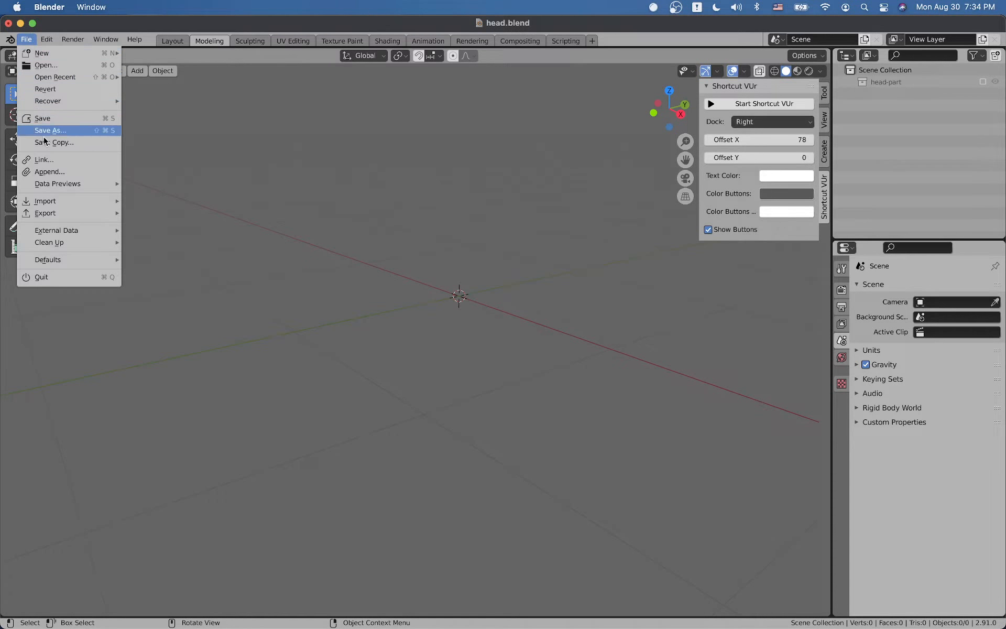
{"action": "left_click", "coordinate": [54, 172]}
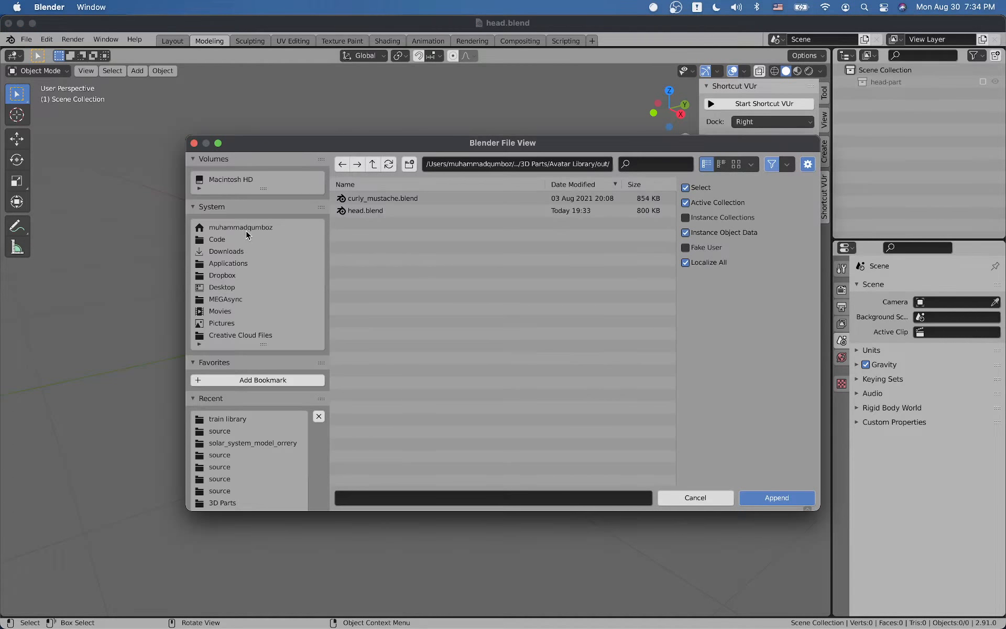
{"action": "left_click", "coordinate": [373, 165]}
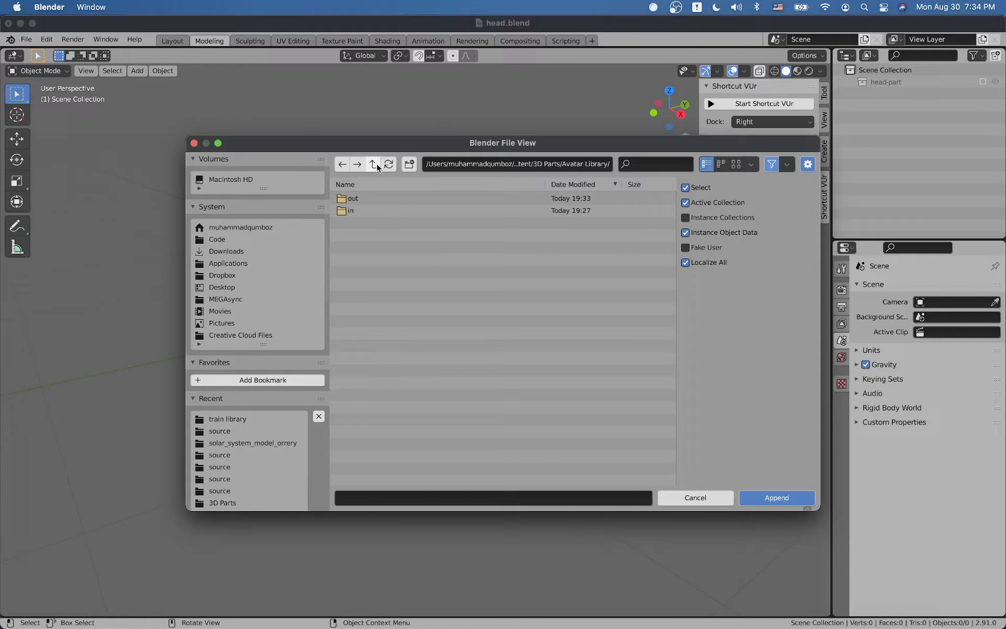
{"action": "double_click", "coordinate": [362, 205]}
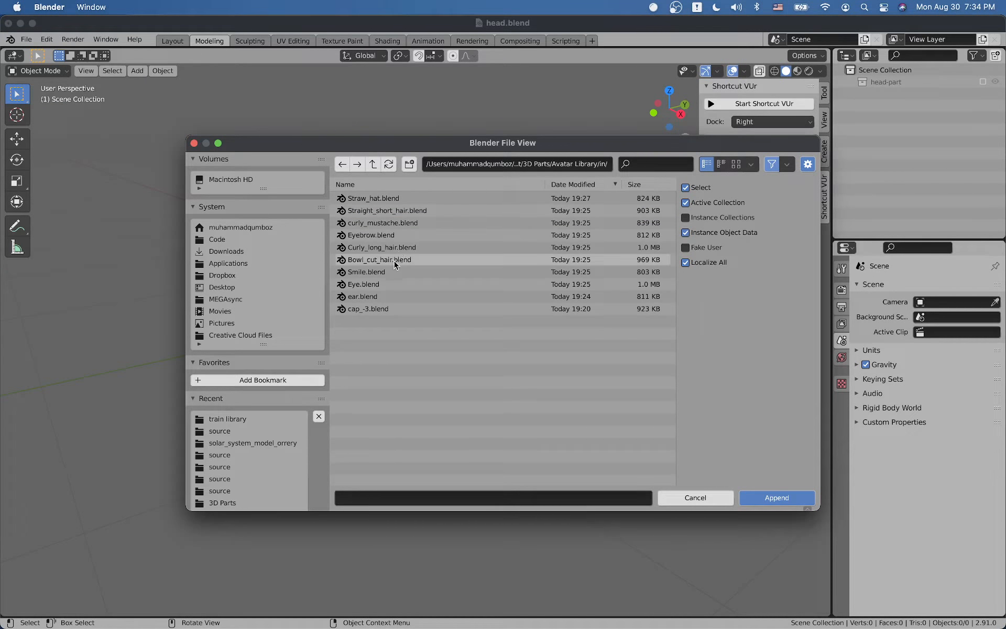
{"action": "left_click", "coordinate": [376, 297]}
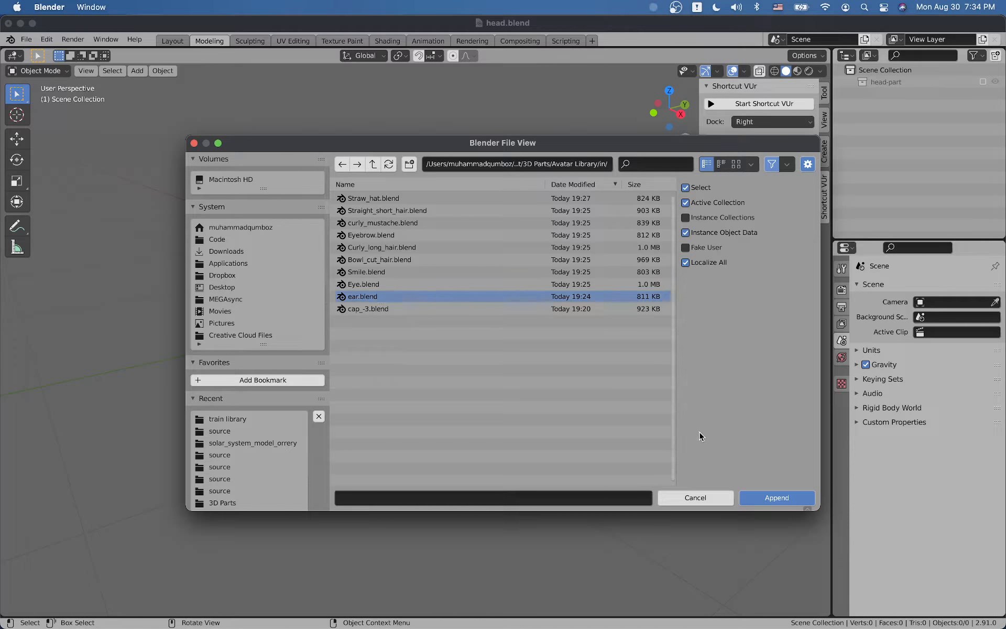
{"action": "double_click", "coordinate": [629, 297]}
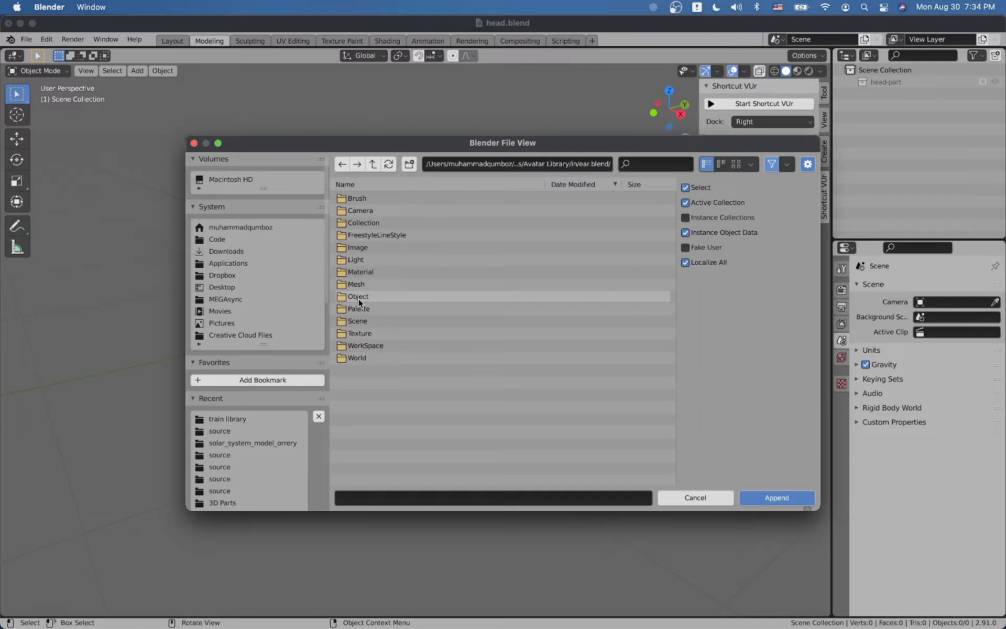
- Append the Sphere object from ear.blend's Object data to the head scene
{"action": "left_click", "coordinate": [379, 298]}
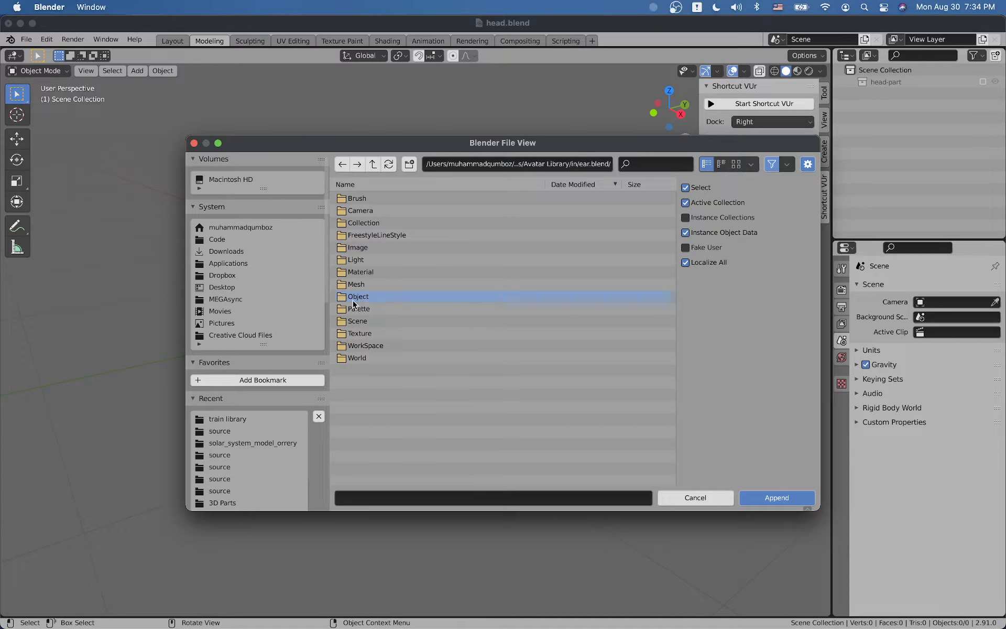
{"action": "left_click", "coordinate": [367, 298]}
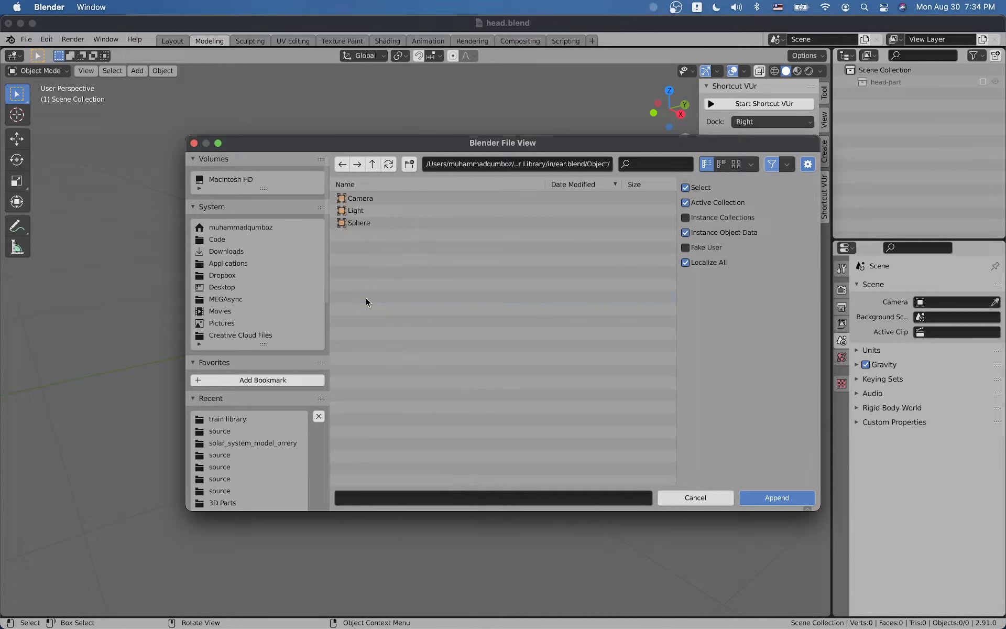
{"action": "left_click", "coordinate": [361, 224]}
{"action": "left_click", "coordinate": [357, 210]}
{"action": "left_click", "coordinate": [367, 199]}
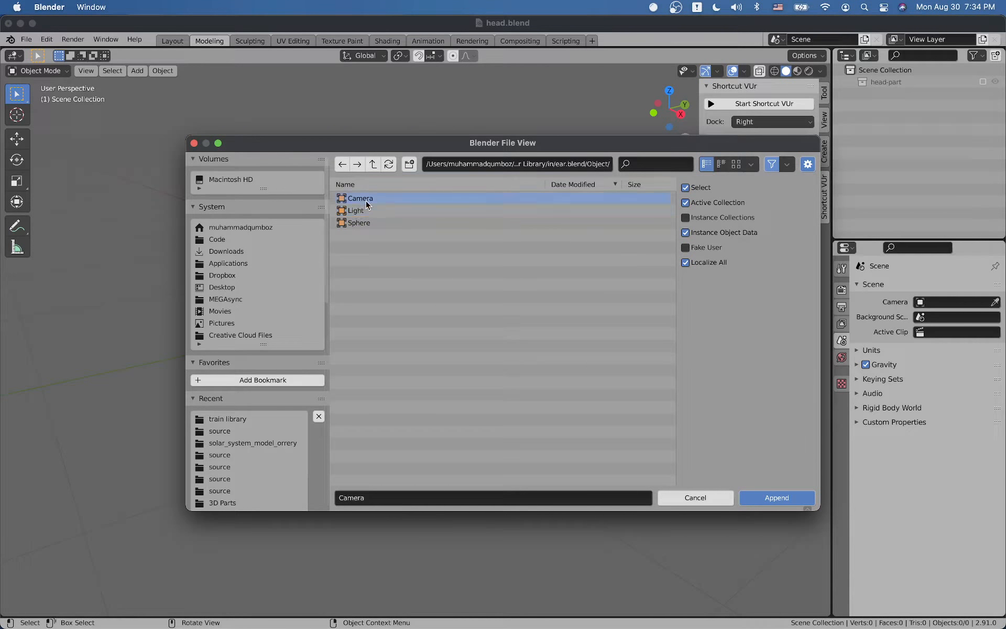
{"action": "left_click", "coordinate": [370, 222]}
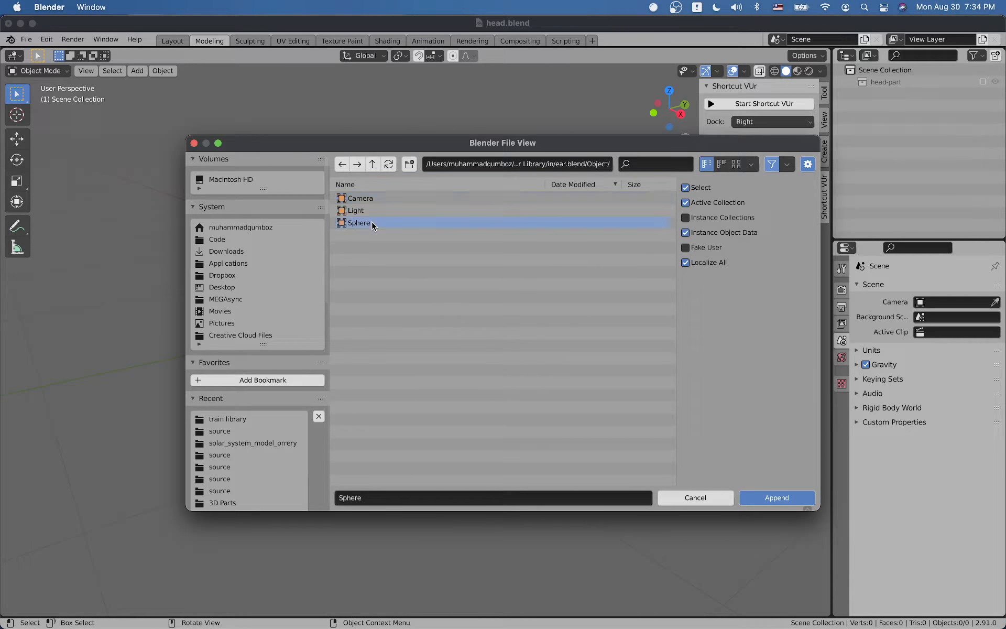
{"action": "left_click", "coordinate": [762, 502]}
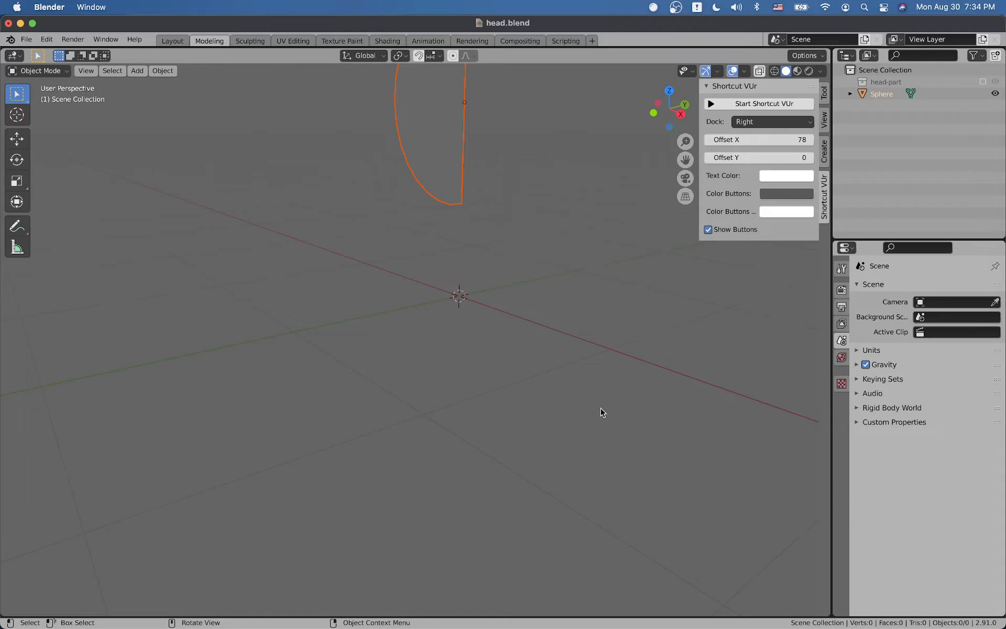
- Set the viewport shading color to Random with the appended ear in view
{"action": "mouse_move", "coordinate": [601, 412]}
{"action": "middle_mouse_down"}
{"action": "mouse_move", "coordinate": [566, 350]}
{"action": "mouse_move", "coordinate": [584, 296]}
{"action": "mouse_move", "coordinate": [729, 292]}
{"action": "mouse_move", "coordinate": [469, 296]}
{"action": "middle_mouse_up"}
{"action": "left_click", "coordinate": [818, 71]}
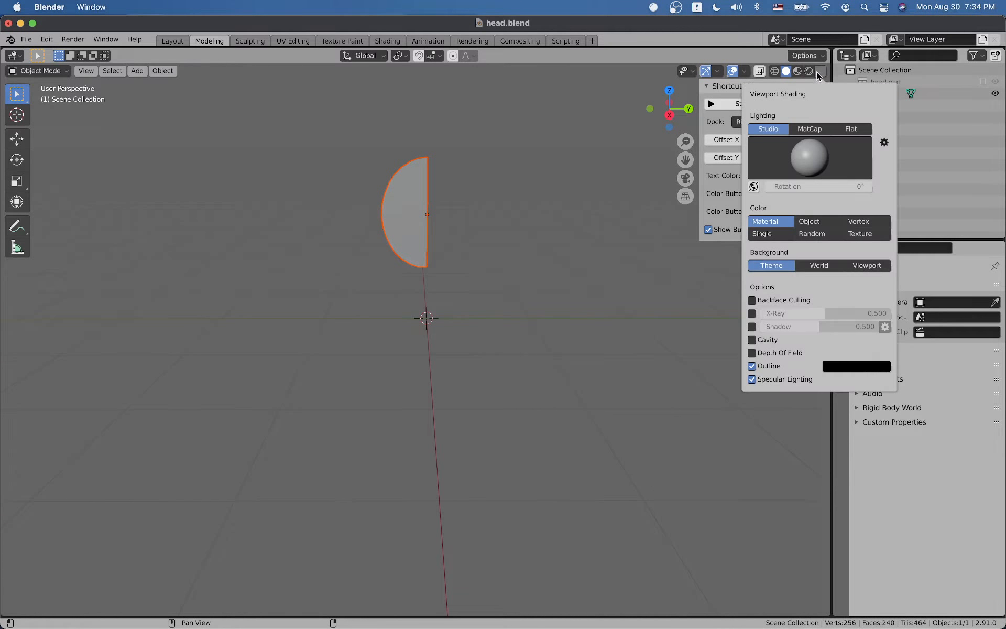
{"action": "left_click", "coordinate": [819, 233]}
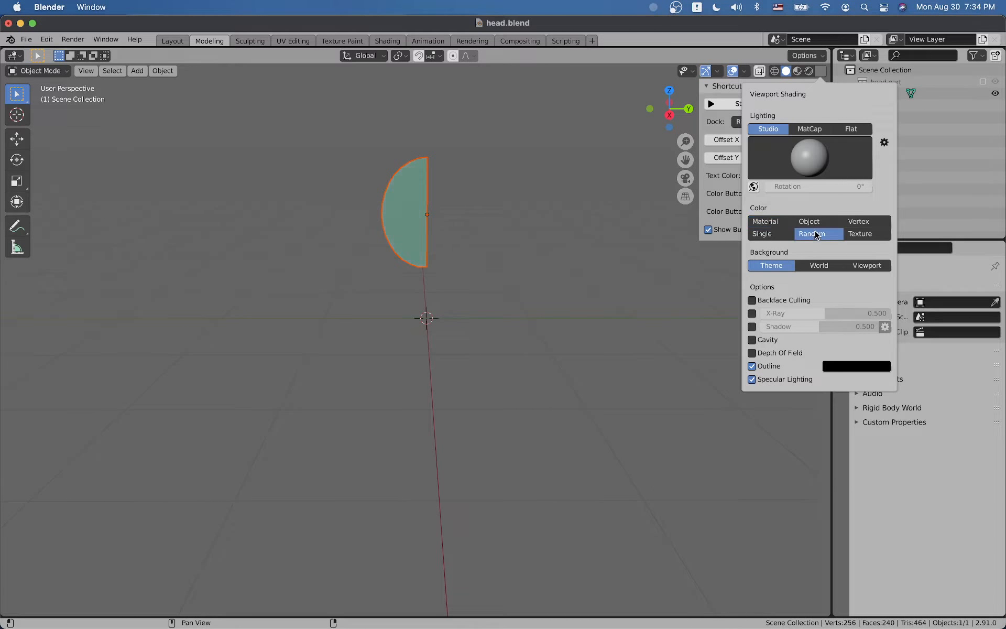
- Select the appended Sphere and examine its shape up close and its position relative to the origin
{"action": "middle_click_drag", "start_coordinate": [569, 290], "coordinate": [479, 281]}
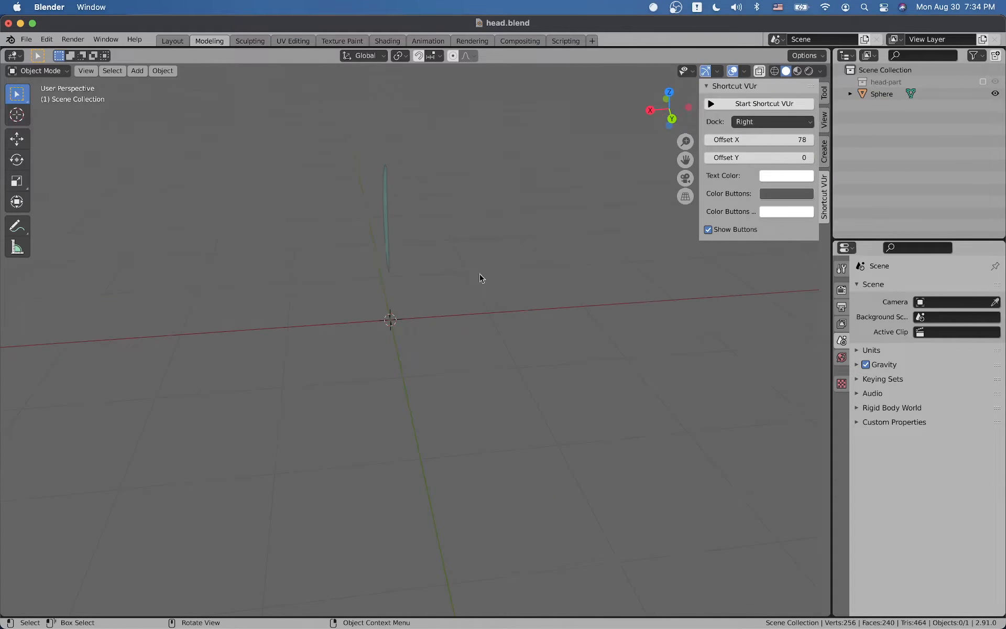
{"action": "left_click", "coordinate": [389, 238]}
{"action": "middle_click_drag", "start_coordinate": [389, 239], "coordinate": [429, 256]}
{"action": "key", "text": "grave"}
{"action": "left_click", "coordinate": [524, 220]}
{"action": "scroll", "coordinate": [496, 261], "scroll_direction": "up", "scroll_amount": 3}
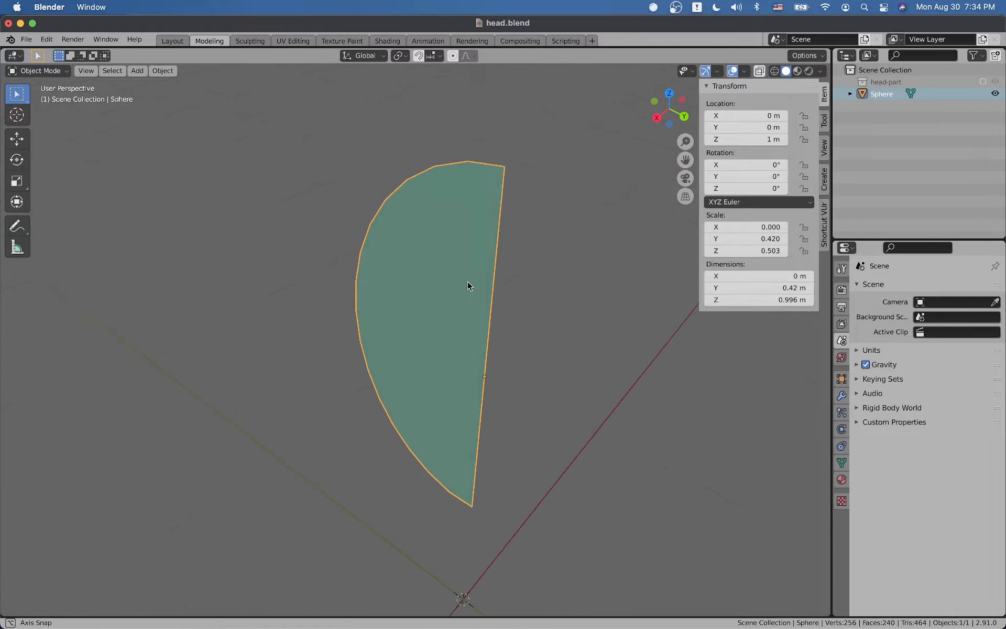
{"action": "scroll", "coordinate": [587, 285], "scroll_direction": "down", "scroll_amount": 5}
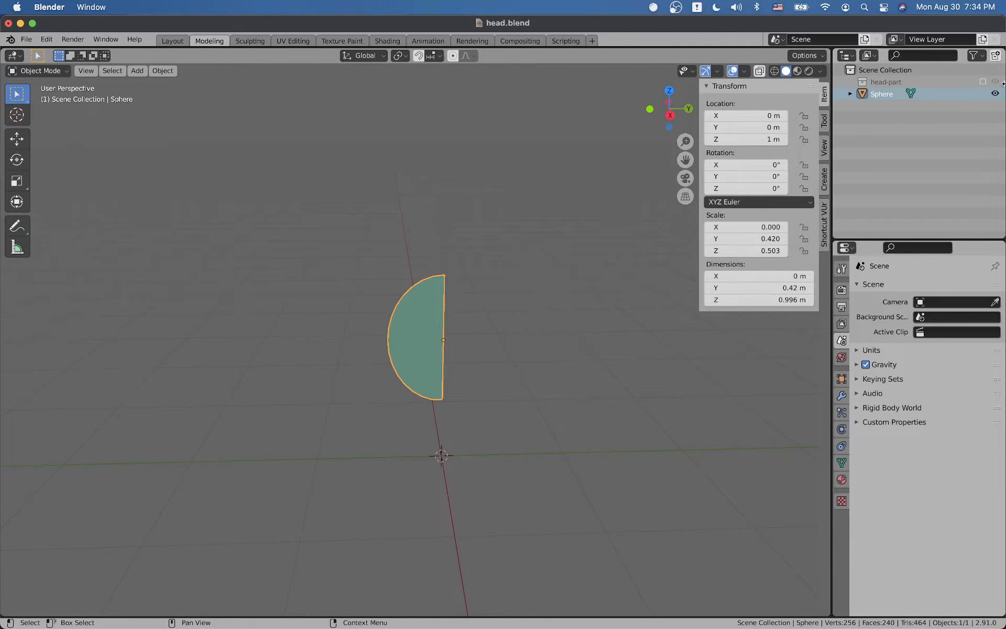
{"action": "scroll", "coordinate": [633, 260], "scroll_direction": "down", "scroll_amount": 4}
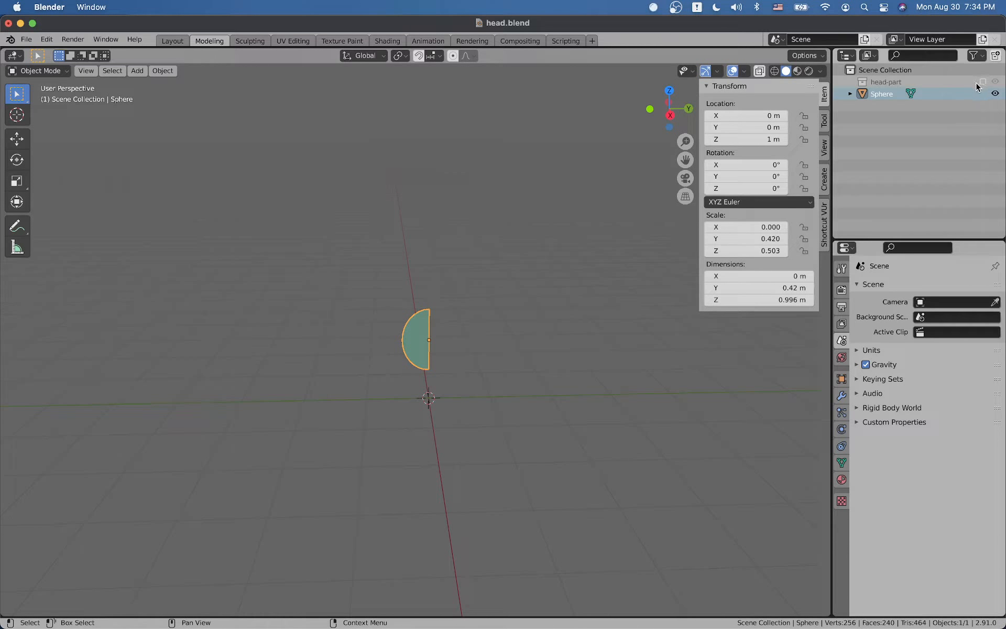
- Create a new collection in the Scene Collection alongside head-part
{"action": "left_click", "coordinate": [894, 124]}
{"action": "right_click", "coordinate": [894, 124]}
{"action": "left_click", "coordinate": [869, 121]}
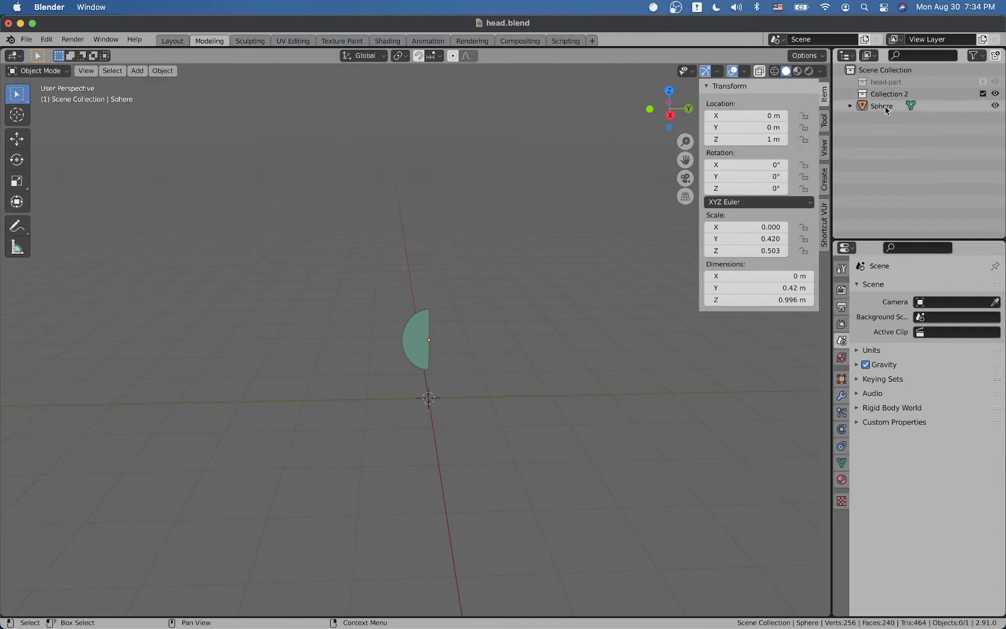
- Rename Collection 2 to ear-part and move the Sphere object into it
{"action": "double_click", "coordinate": [886, 94]}
{"action": "type", "text": "Ear"}
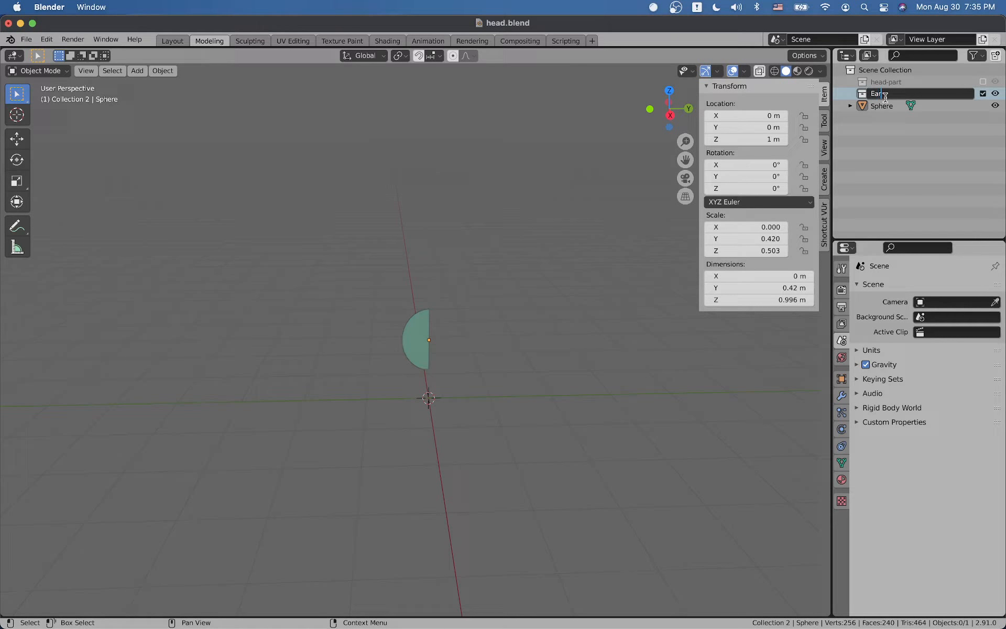
{"action": "type", "text": "-part"}
{"action": "key", "text": "Return"}
{"action": "left_click", "coordinate": [875, 106]}
{"action": "left_click_drag", "start_coordinate": [874, 108], "coordinate": [891, 95]}
- Rename the Sphere object to colorable-ear and save the file
{"action": "double_click", "coordinate": [890, 105]}
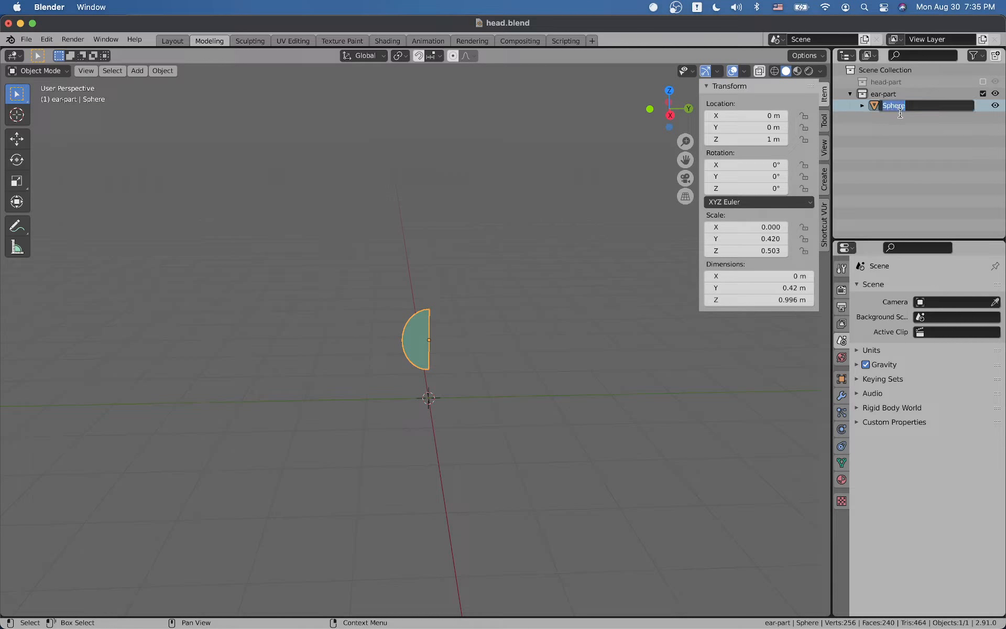
{"action": "type", "text": "colorable-ear"}
{"action": "key", "text": "Return"}
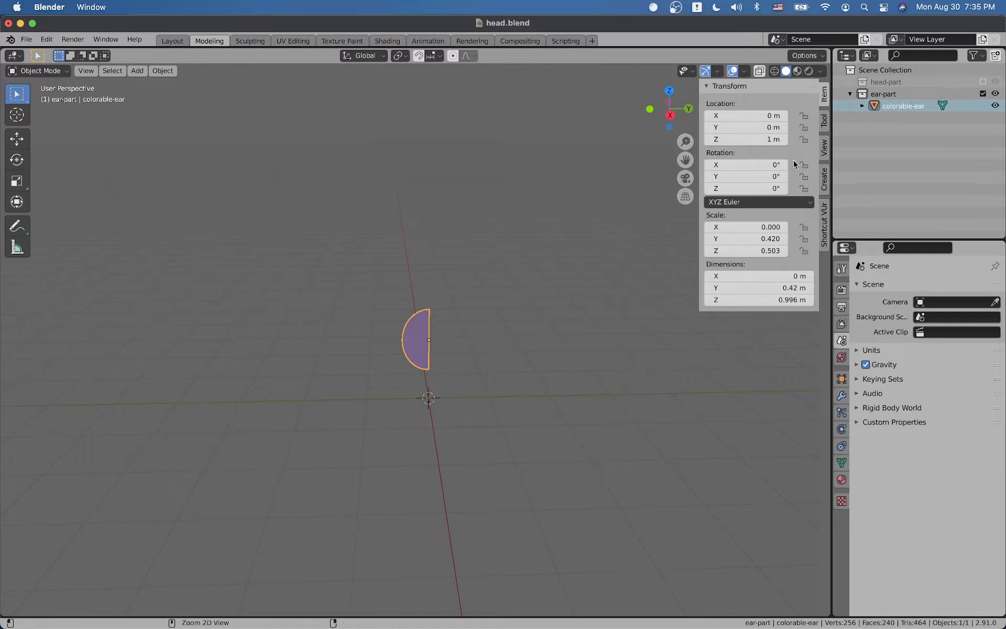
{"action": "key", "text": "super+s"}
- Re-enable the head-part collection and examine the ear's orientation and size relative to the head
{"action": "key", "text": "grave"}
{"action": "left_click", "coordinate": [498, 337]}
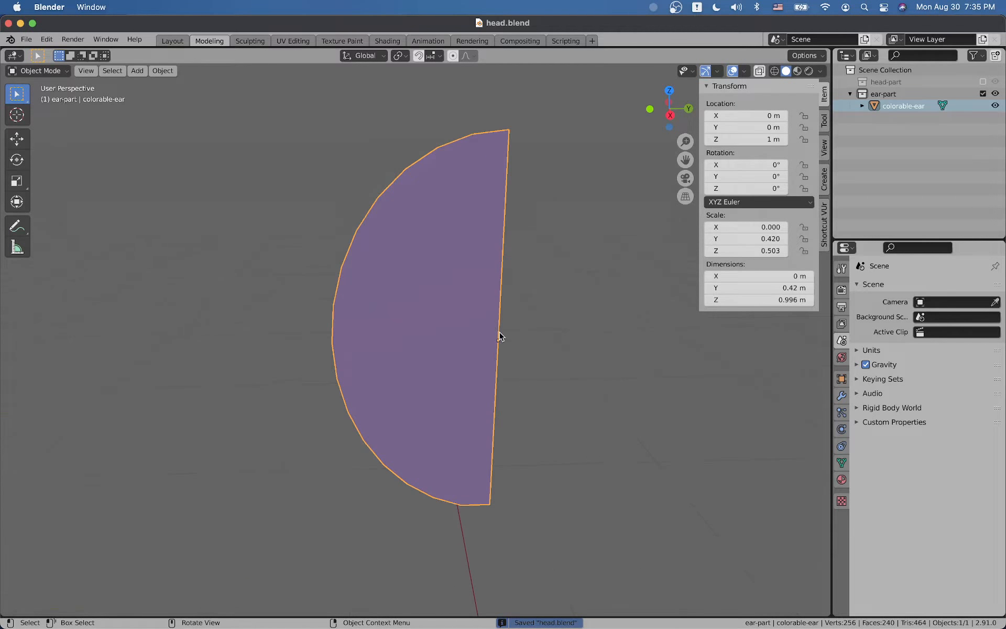
{"action": "left_click", "coordinate": [983, 82]}
{"action": "middle_click_drag", "start_coordinate": [446, 367], "coordinate": [397, 391]}
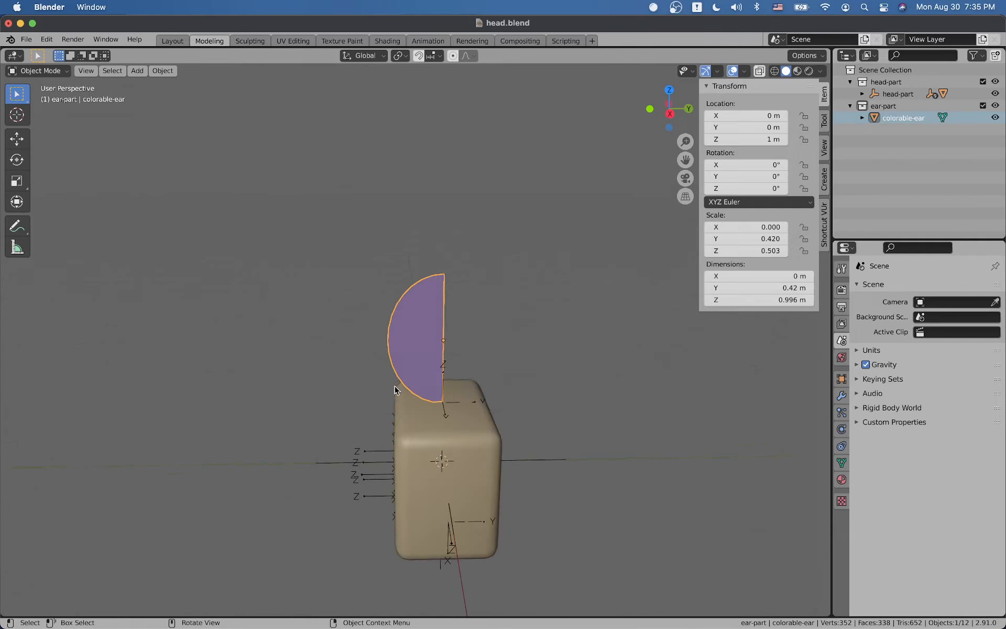
{"action": "middle_click_drag", "start_coordinate": [445, 319], "coordinate": [428, 392]}
{"action": "middle_click_drag", "start_coordinate": [408, 322], "coordinate": [498, 320]}
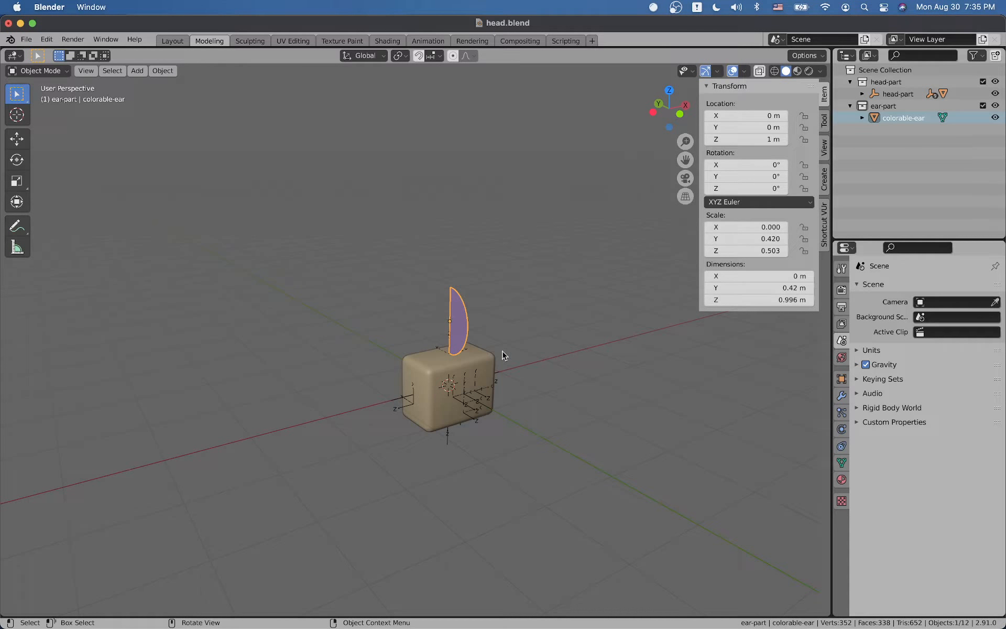
{"action": "key", "text": "grave"}
{"action": "left_click", "coordinate": [530, 348]}
{"action": "scroll", "coordinate": [448, 384], "scroll_direction": "down", "scroll_amount": 3}
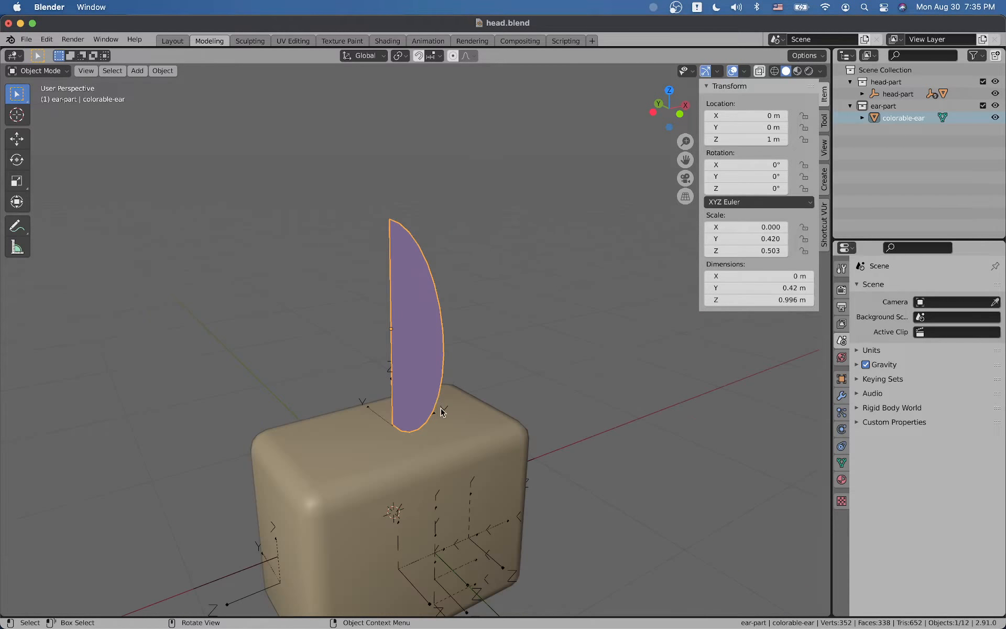
{"action": "middle_click_drag", "start_coordinate": [442, 409], "coordinate": [539, 265], "text": "shift"}
- Start the Shortcut VUr key display and return to the ear's transform properties
{"action": "key", "text": "r"}
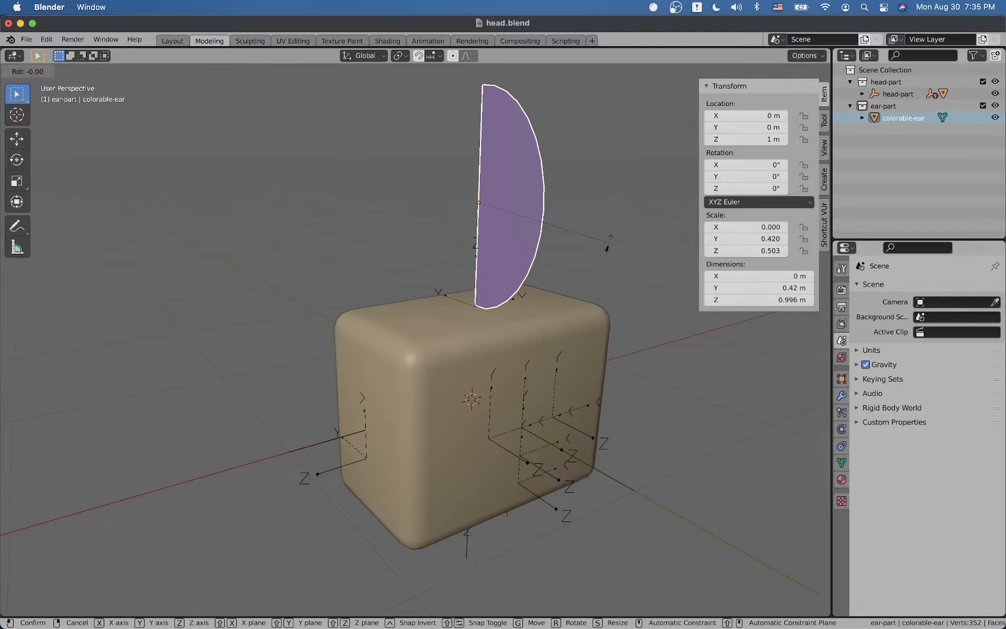
{"action": "key", "text": "Escape"}
{"action": "left_click", "coordinate": [826, 233]}
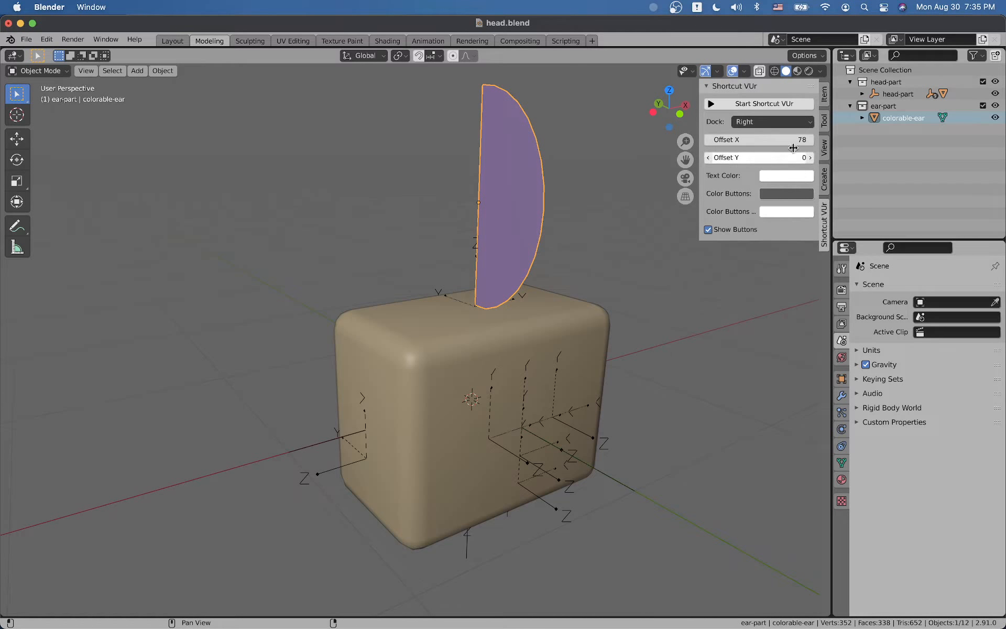
{"action": "left_click", "coordinate": [759, 104]}
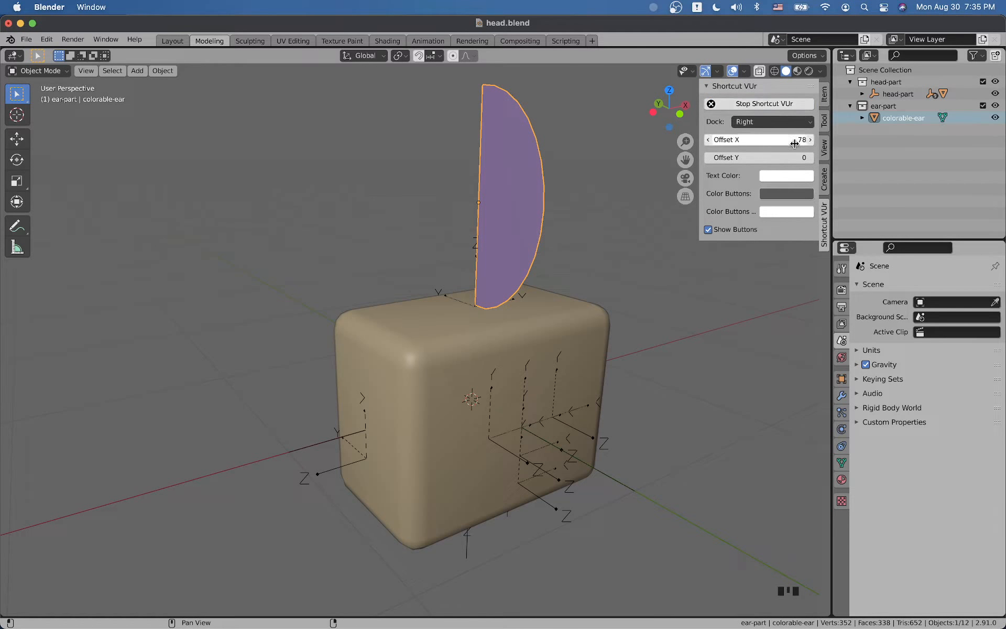
{"action": "left_click", "coordinate": [826, 103]}
- Rotate colorable-ear -90° about the global Z axis
{"action": "key", "text": "r"}
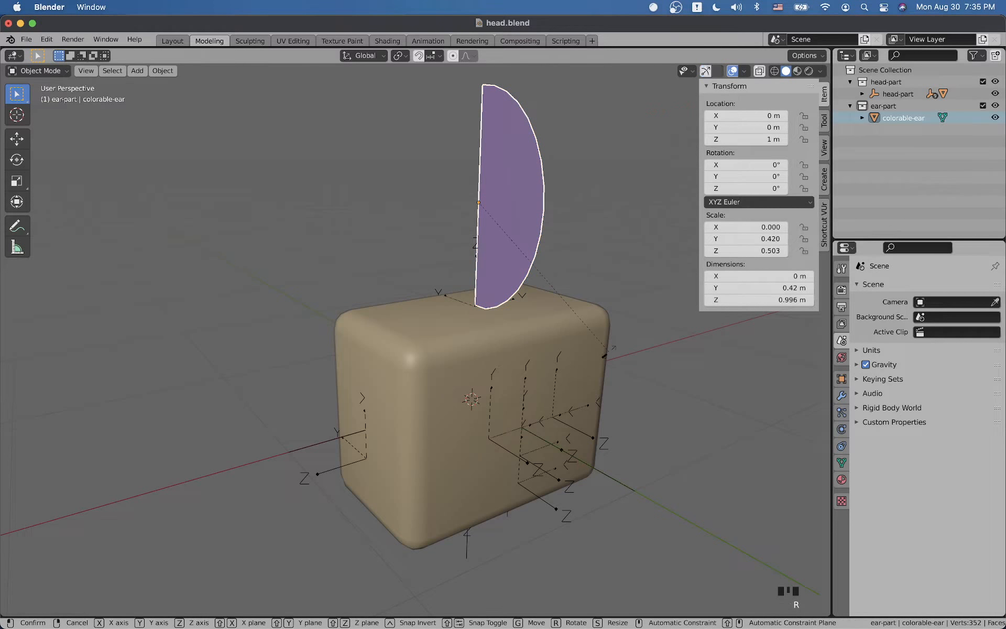
{"action": "key", "text": "z"}
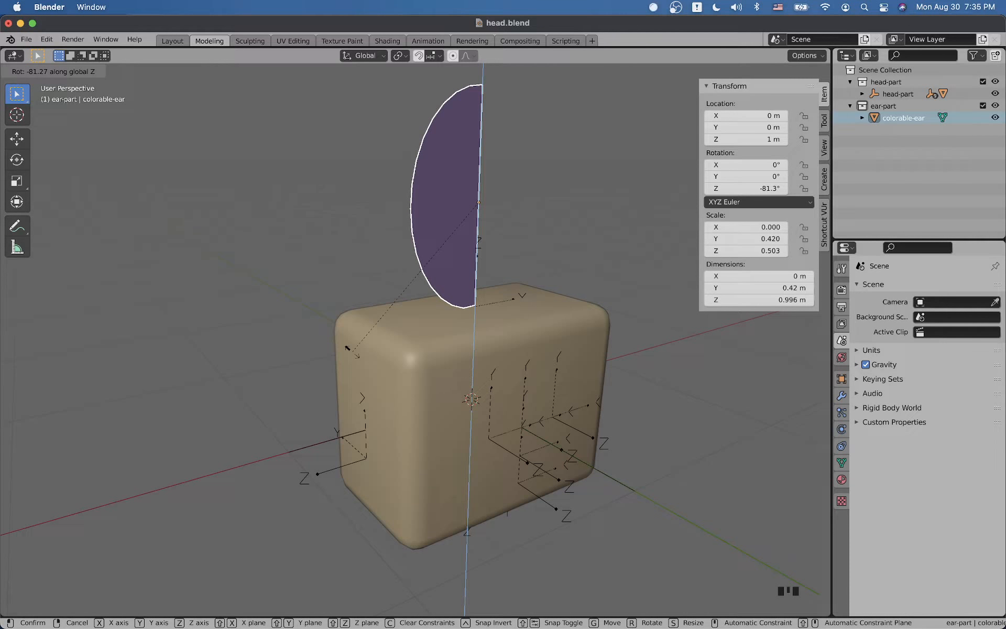
{"action": "type", "text": "-90"}
{"action": "key", "text": "Return"}
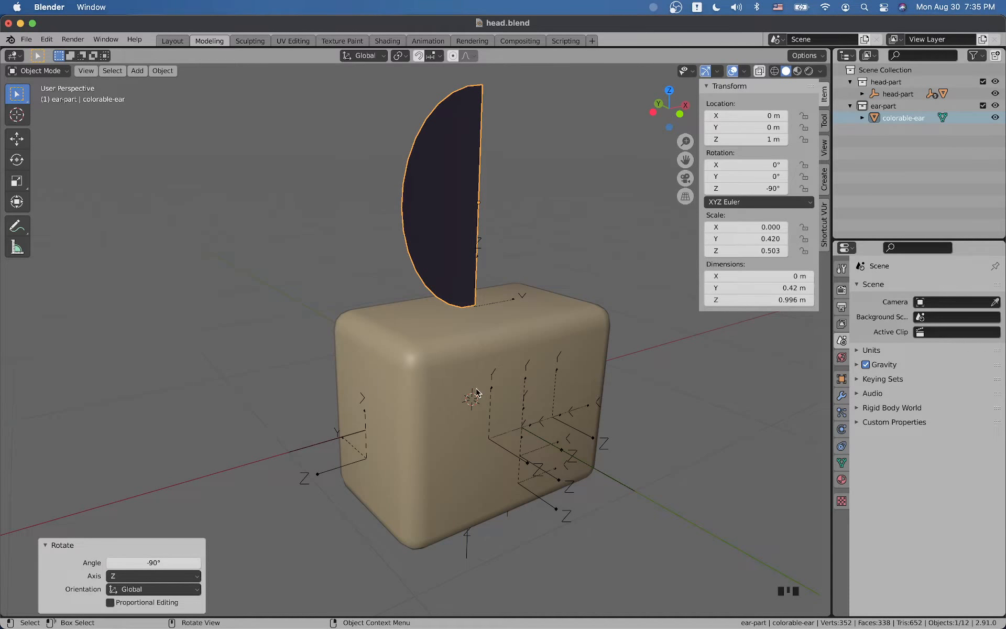
- In front view, move the ear against the head's negative-X side, to about X -0.634 m and Z -0.152 m
{"action": "middle_click_drag", "start_coordinate": [476, 391], "coordinate": [473, 366]}
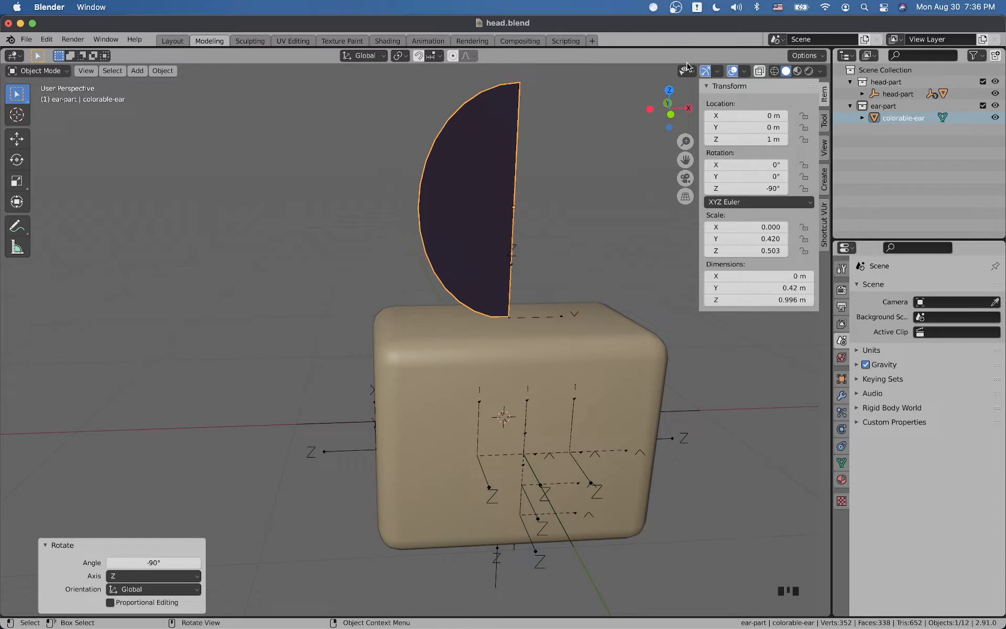
{"action": "left_click", "coordinate": [670, 111]}
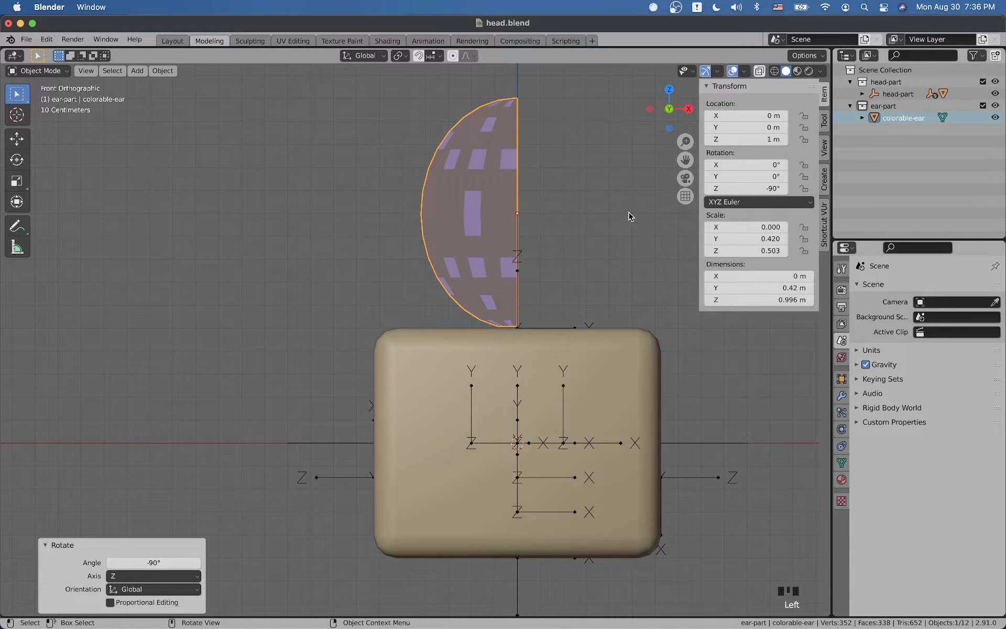
{"action": "key", "text": "g"}
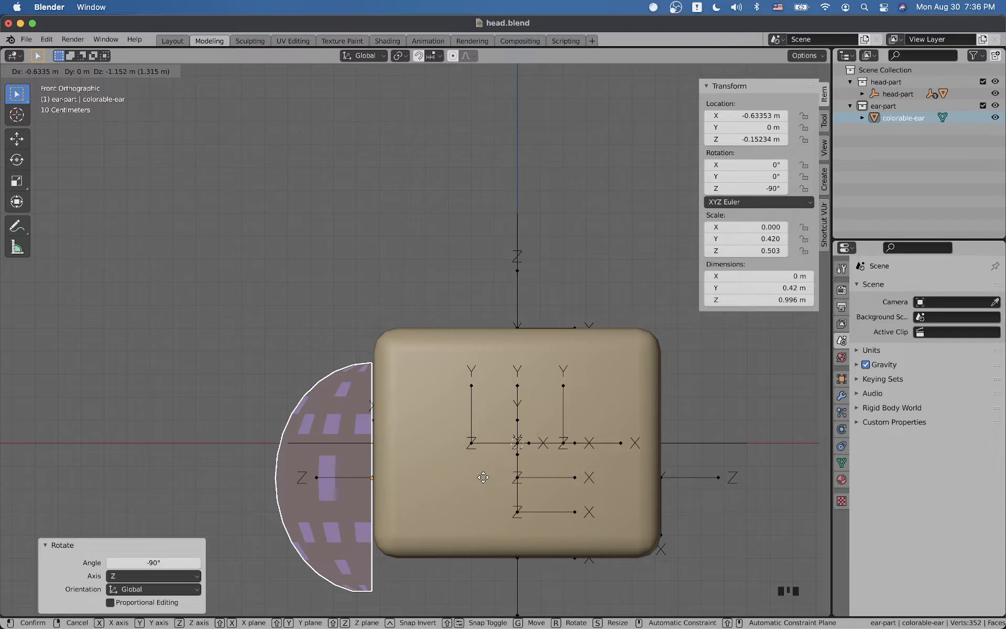
{"action": "left_click", "coordinate": [483, 476]}
- Scale the ear down uniformly to about 0.286 of its size
{"action": "middle_click_drag", "start_coordinate": [380, 416], "coordinate": [436, 335], "text": "shift"}
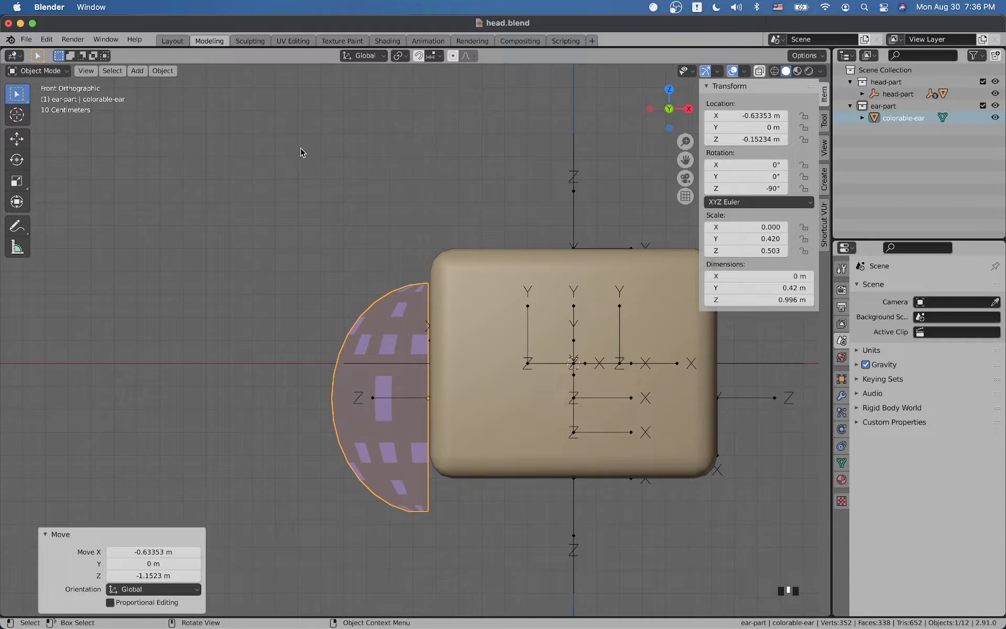
{"action": "key", "text": "s"}
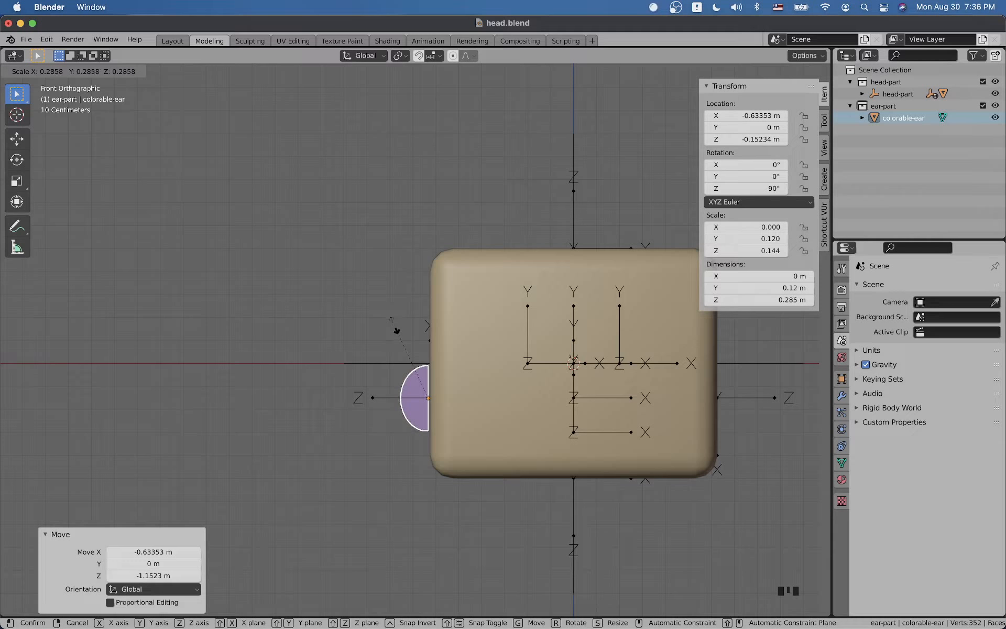
{"action": "left_click", "coordinate": [397, 331]}
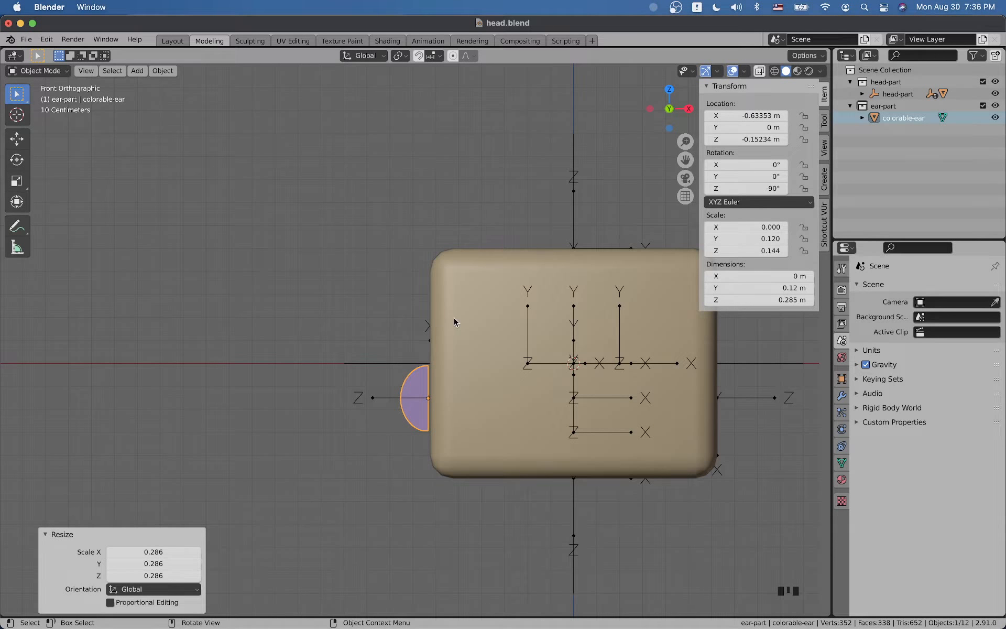
- Examine how the scaled ear sits on the side of the head and inspect its mesh density up close
{"action": "middle_click_drag", "start_coordinate": [454, 318], "coordinate": [407, 330], "text": "shift"}
{"action": "scroll", "coordinate": [505, 327], "scroll_direction": "up", "scroll_amount": 1}
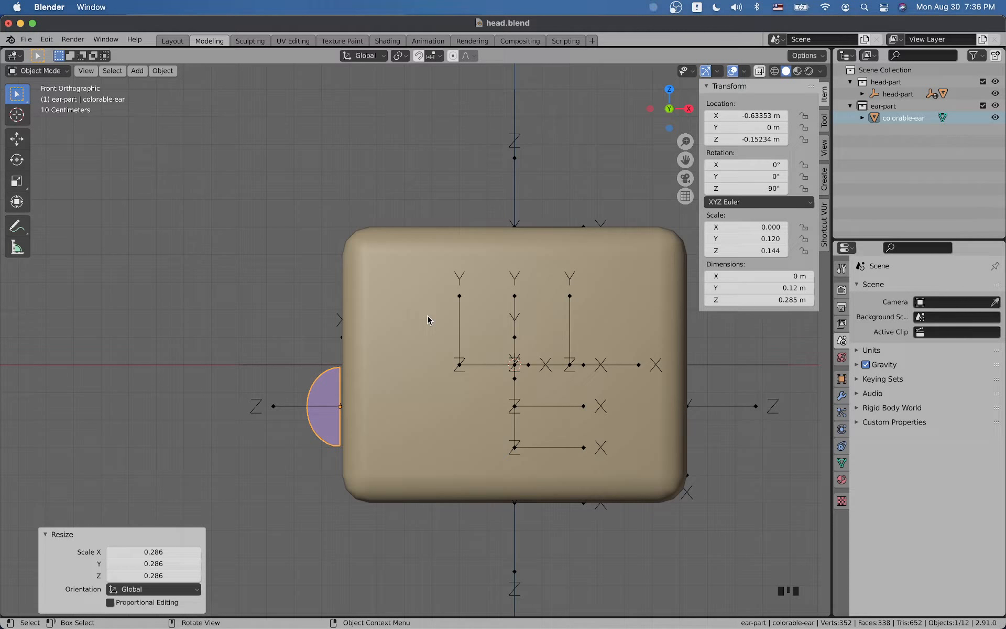
{"action": "middle_click_drag", "start_coordinate": [428, 320], "coordinate": [483, 297]}
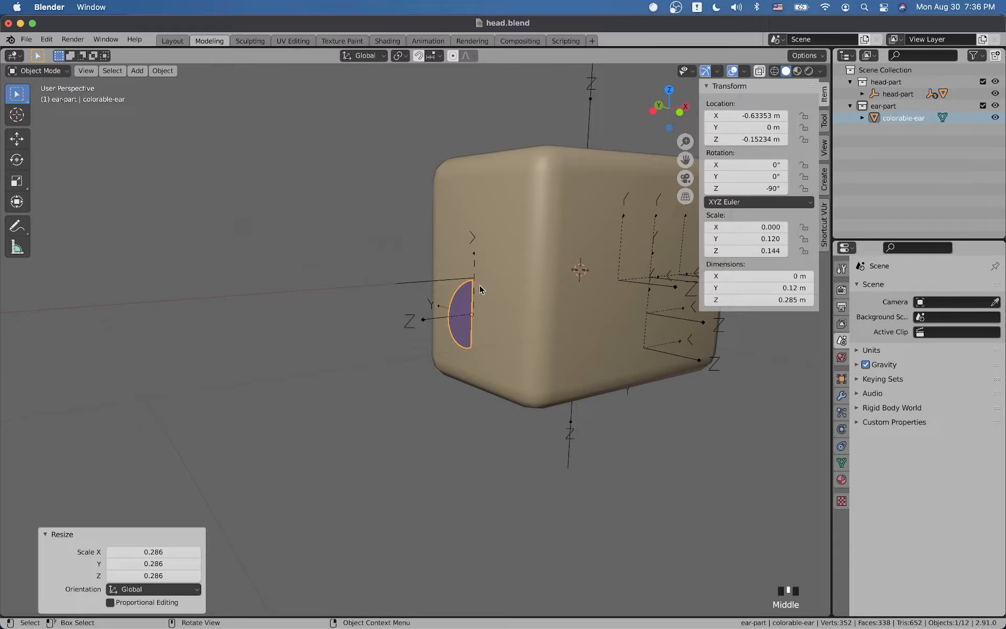
{"action": "key", "text": "s"}
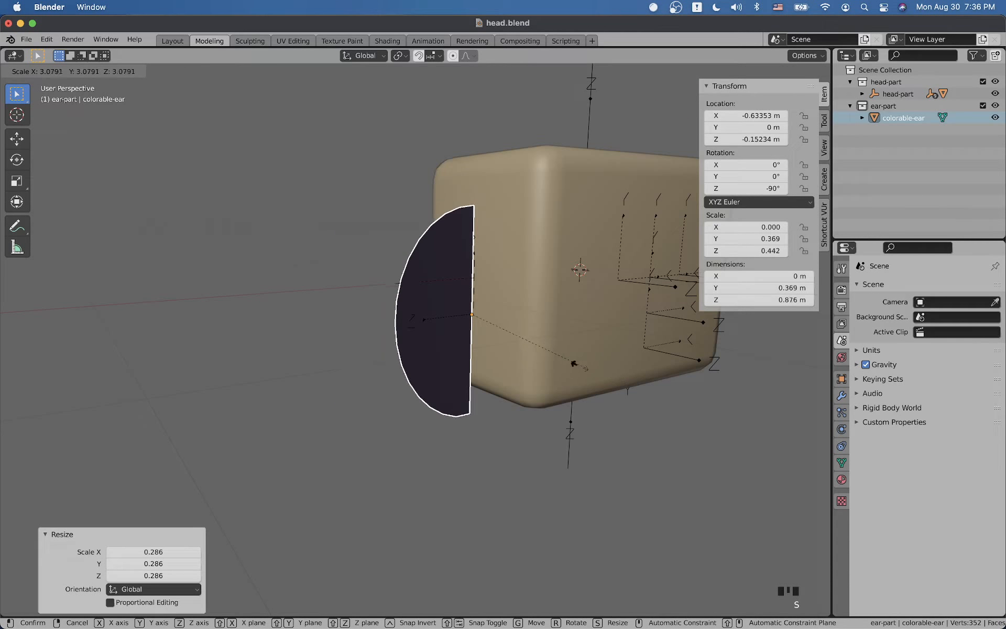
{"action": "left_click", "coordinate": [528, 346]}
{"action": "scroll", "coordinate": [456, 329], "scroll_direction": "up", "scroll_amount": 2}
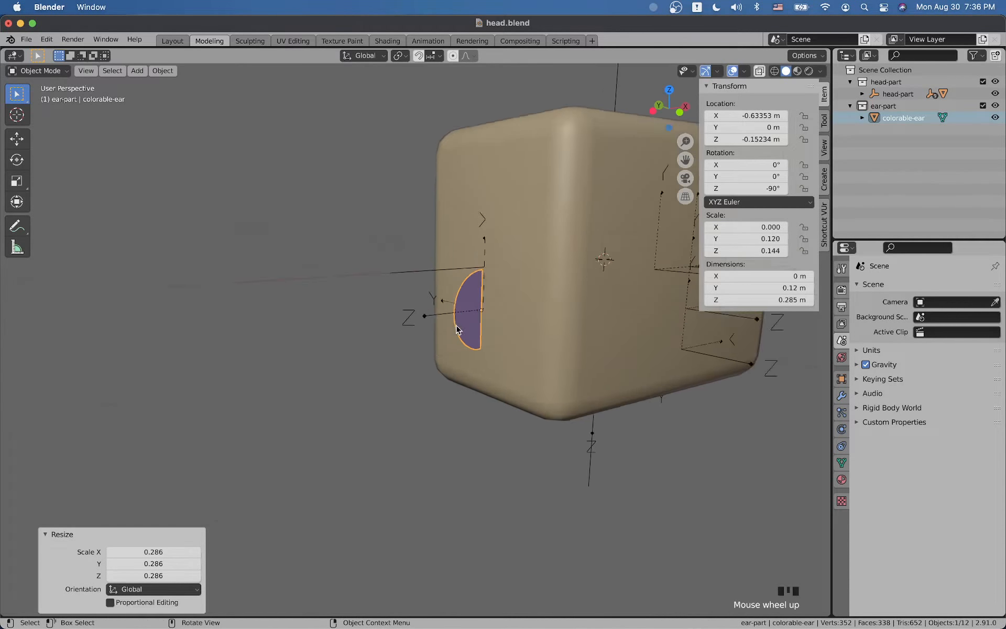
{"action": "scroll", "coordinate": [457, 329], "scroll_direction": "up", "scroll_amount": 4}
{"action": "key", "text": "Tab"}
{"action": "middle_click_drag", "start_coordinate": [517, 298], "coordinate": [452, 332], "text": "shift"}
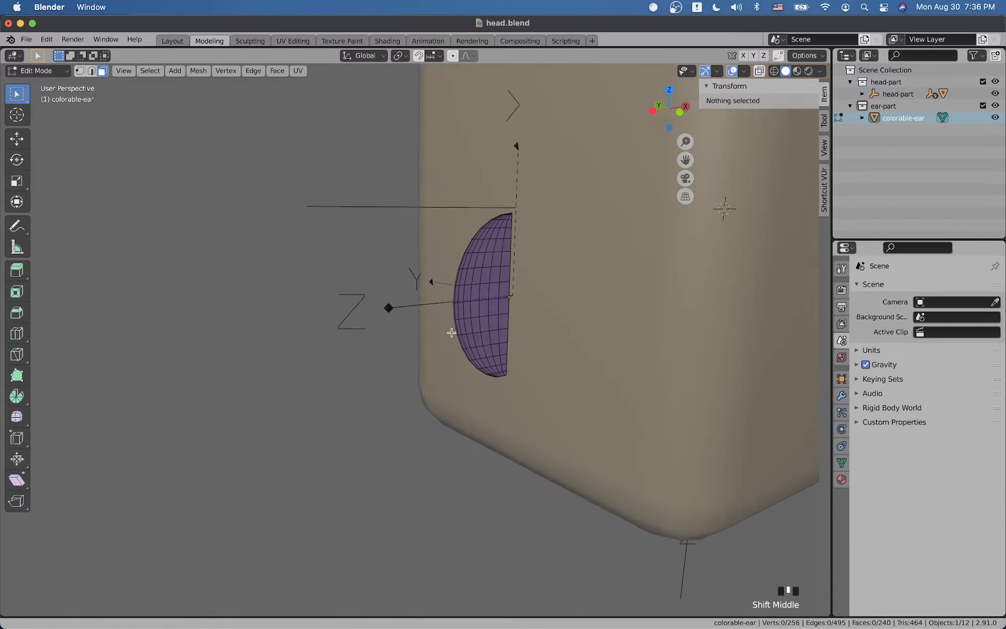
{"action": "scroll", "coordinate": [460, 298], "scroll_direction": "up", "scroll_amount": 7}
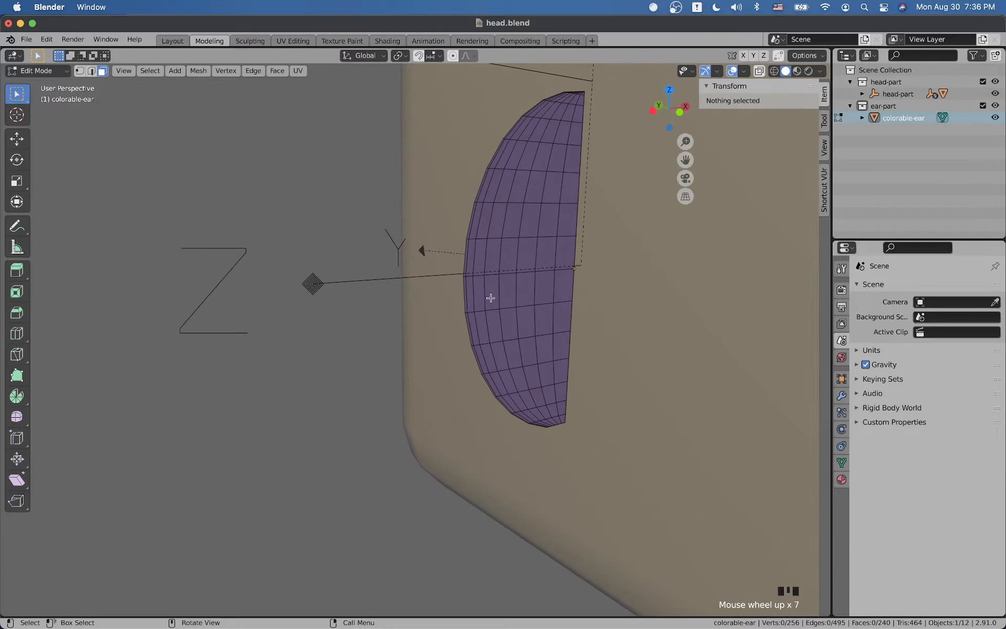
{"action": "mouse_move", "coordinate": [491, 298]}
{"action": "middle_mouse_down"}
{"action": "mouse_move", "coordinate": [525, 292]}
{"action": "mouse_move", "coordinate": [413, 292]}
{"action": "mouse_move", "coordinate": [492, 287]}
{"action": "middle_mouse_up"}
{"action": "key", "text": "Tab"}
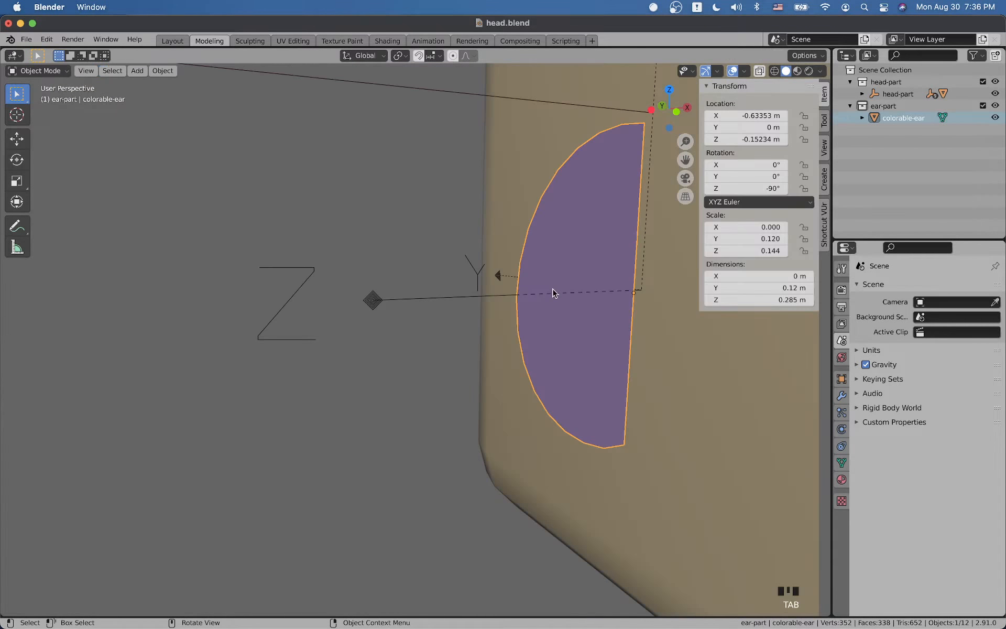
- Exclude the head-part collection, frame the ear and open its mesh for editing in edge selection
{"action": "left_click", "coordinate": [982, 81]}
{"action": "key", "text": "grave"}
{"action": "left_click", "coordinate": [619, 283]}
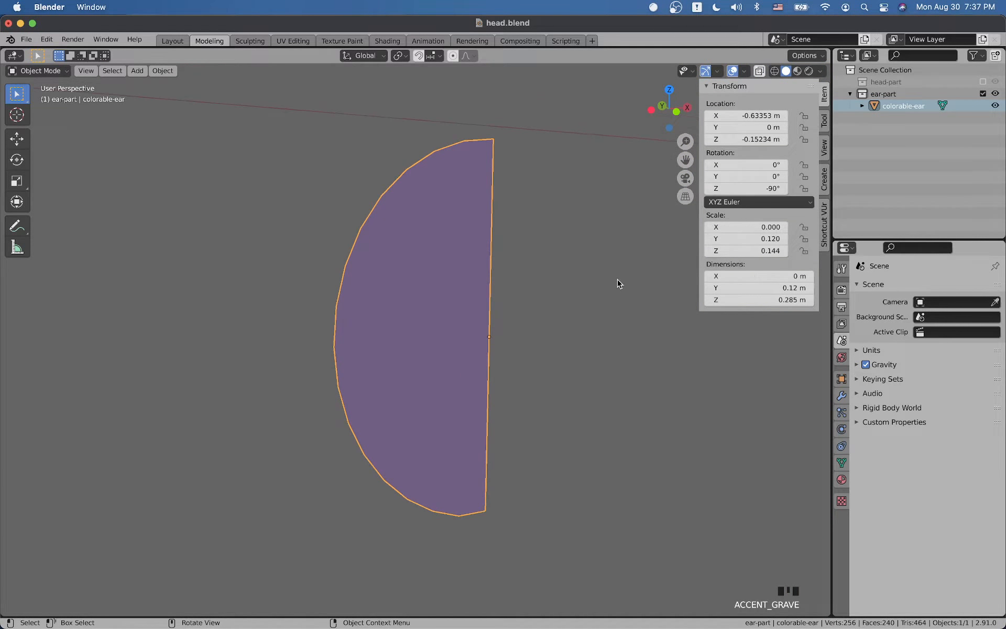
{"action": "middle_click_drag", "start_coordinate": [619, 284], "coordinate": [552, 278]}
{"action": "key", "text": "Tab"}
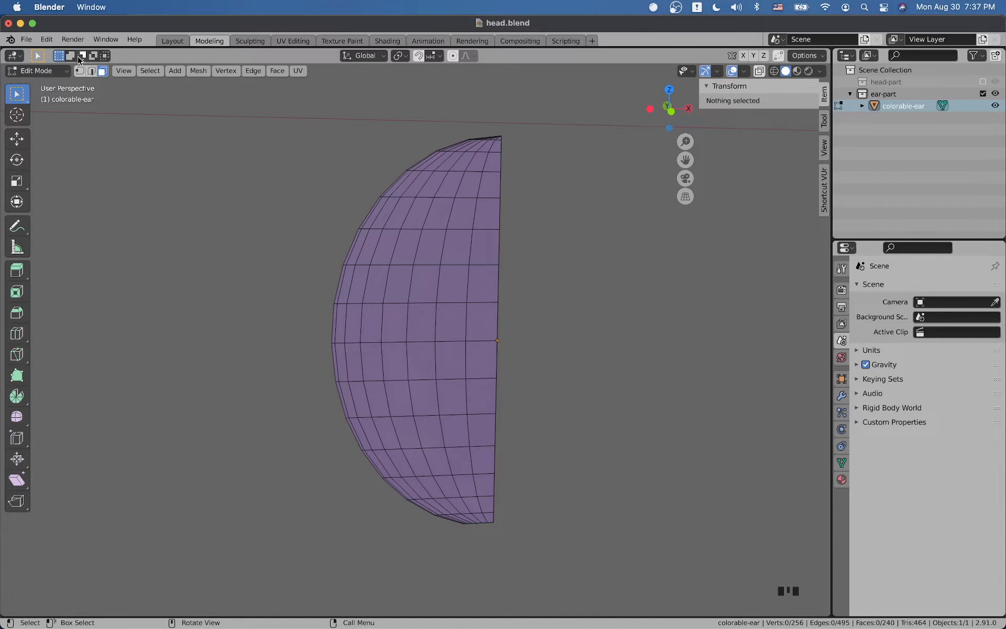
{"action": "left_click", "coordinate": [93, 72]}
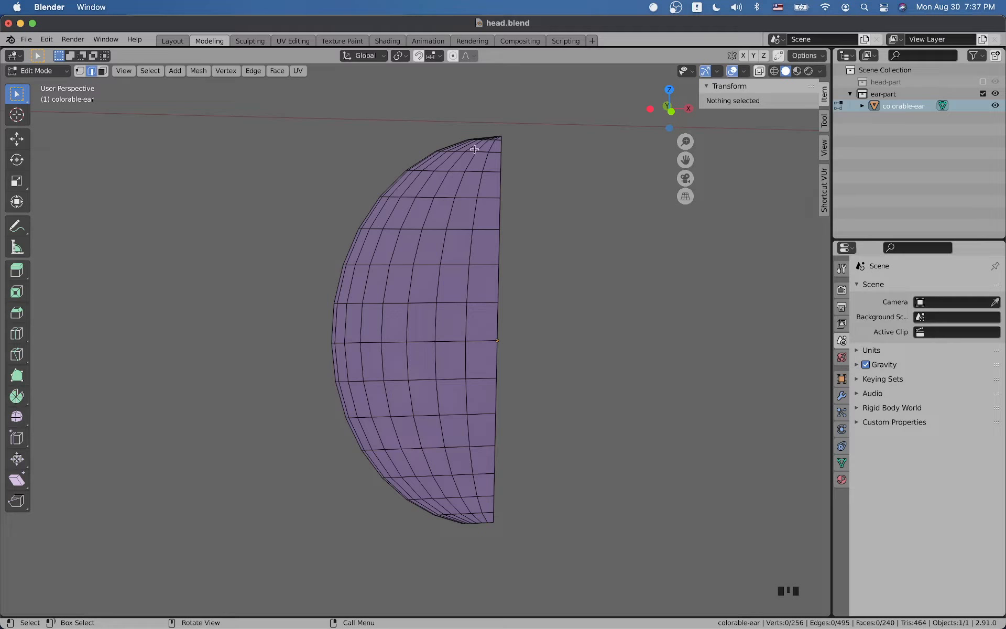
- Select the seven inner vertical edge loops across the ear mesh, try deleting their edges and undo the deletion
{"action": "scroll", "coordinate": [348, 245], "scroll_direction": "up", "scroll_amount": 1}
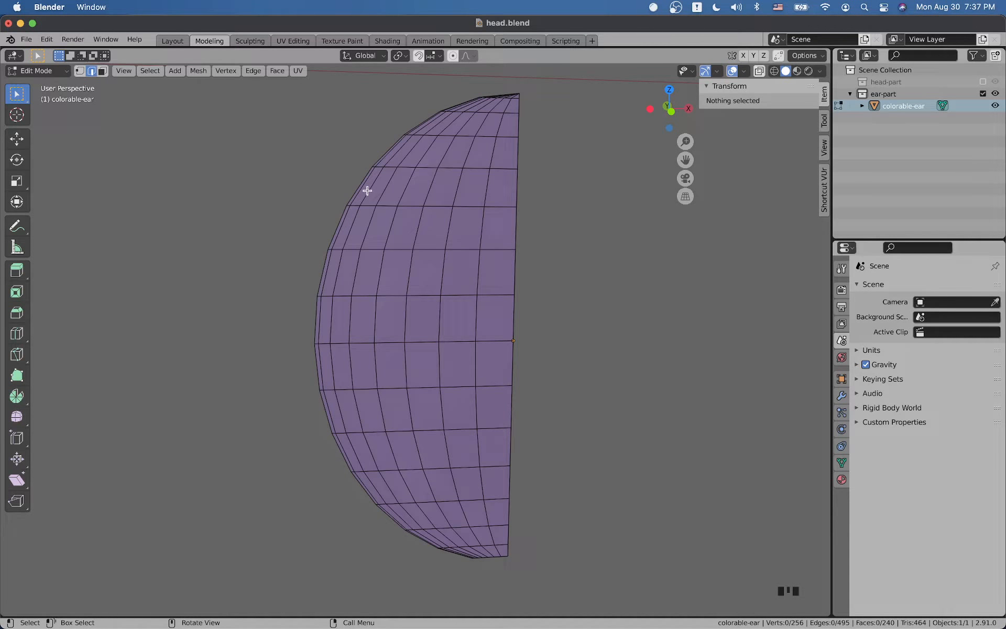
{"action": "scroll", "coordinate": [326, 261], "scroll_direction": "up", "scroll_amount": 1}
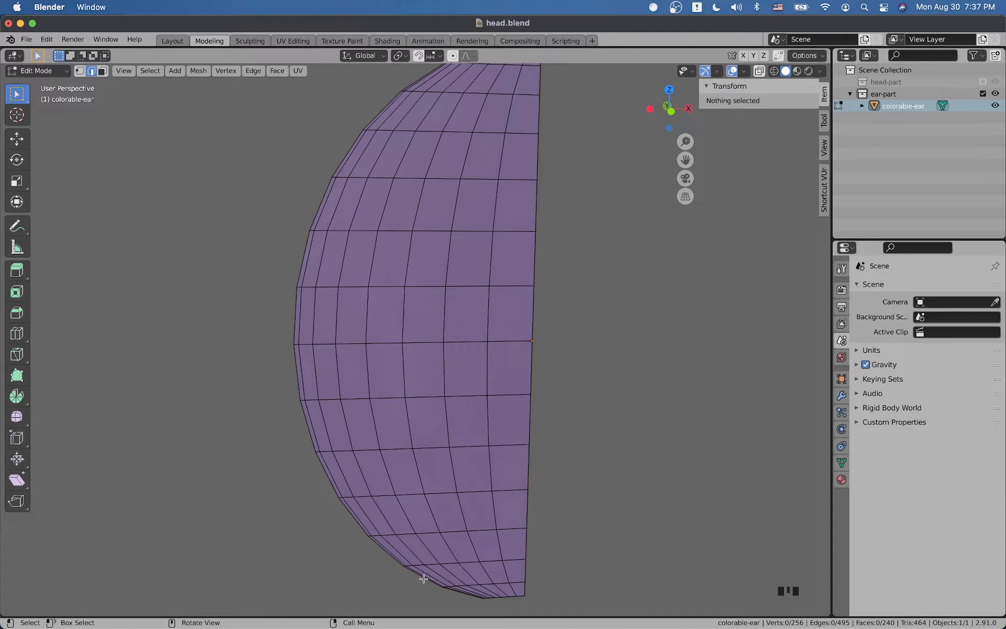
{"action": "scroll", "coordinate": [301, 342], "scroll_direction": "down", "scroll_amount": 2}
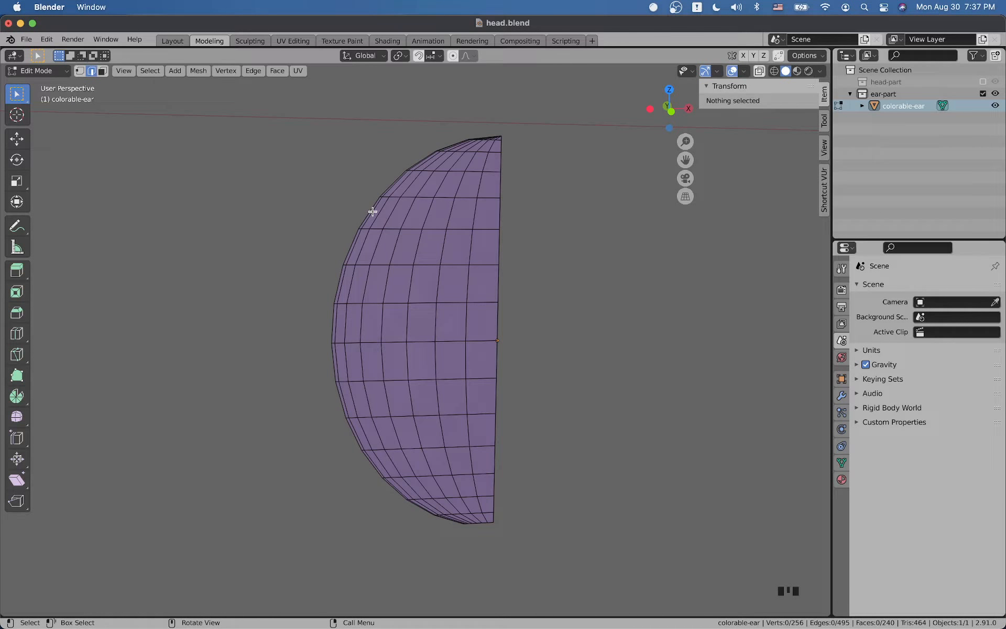
{"action": "key", "text": "alt"}
{"action": "key", "text": "alt"}
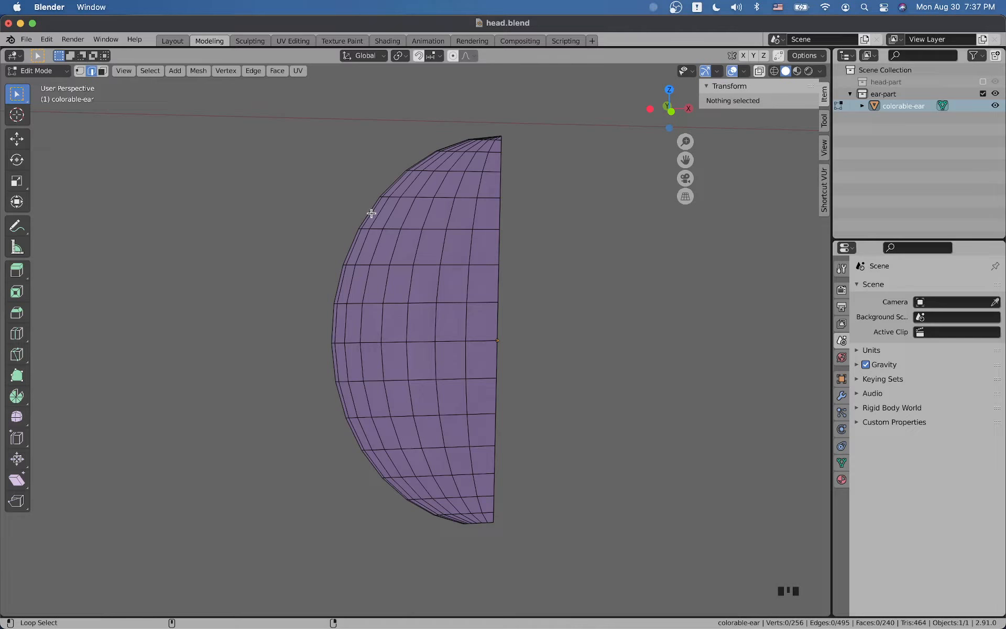
{"action": "left_click", "coordinate": [371, 213], "text": "alt+shift"}
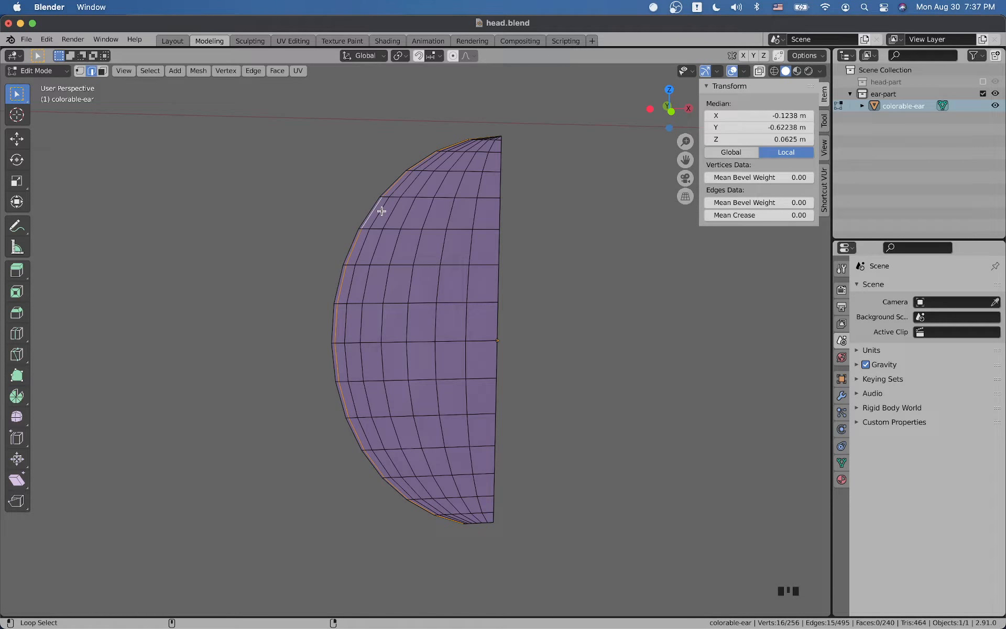
{"action": "left_click", "coordinate": [380, 211], "text": "alt+shift"}
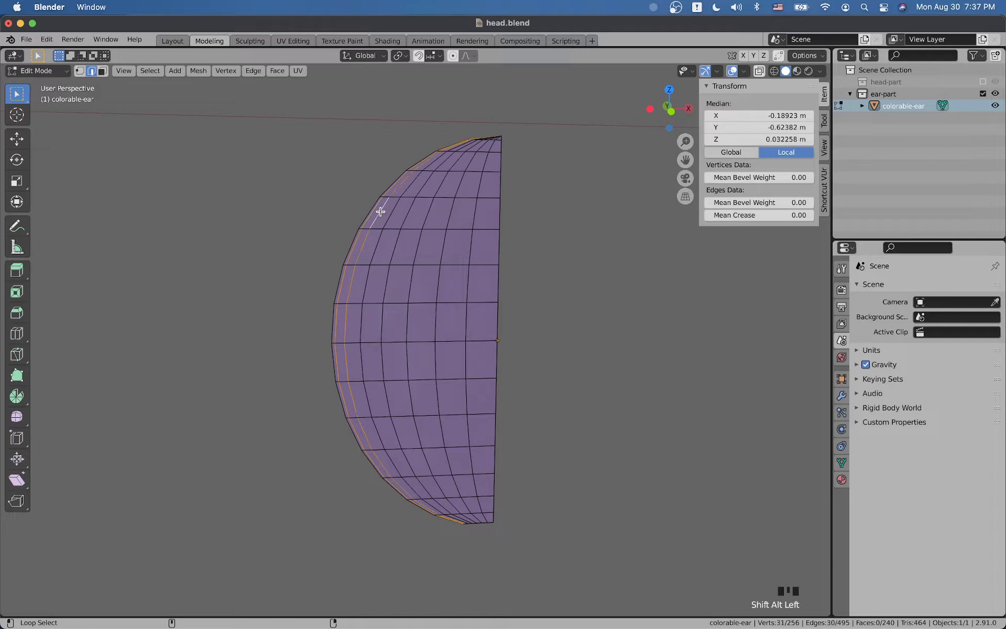
{"action": "left_click", "coordinate": [401, 213], "text": "alt+shift"}
{"action": "left_click", "coordinate": [418, 215], "text": "alt+shift"}
{"action": "left_click", "coordinate": [440, 214], "text": "alt+shift"}
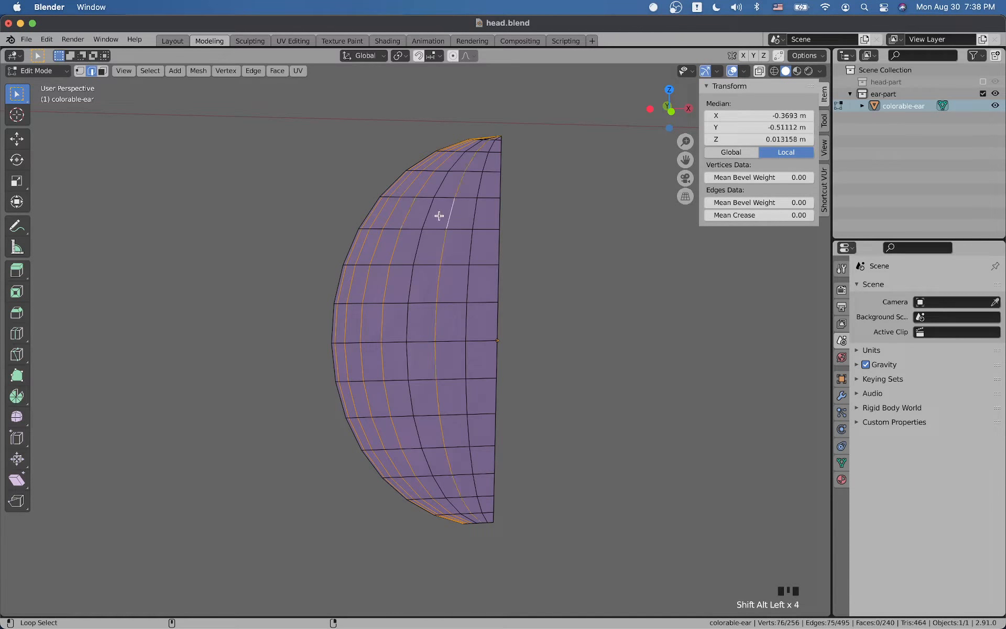
{"action": "left_click", "coordinate": [429, 214], "text": "alt+shift"}
{"action": "left_click", "coordinate": [474, 212], "text": "alt+shift"}
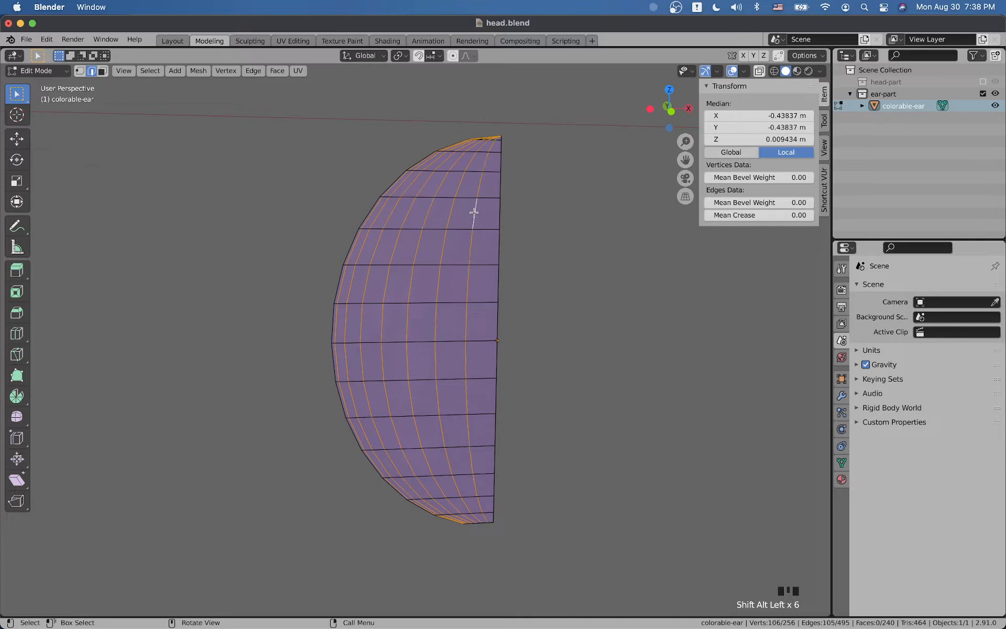
{"action": "key", "text": "x"}
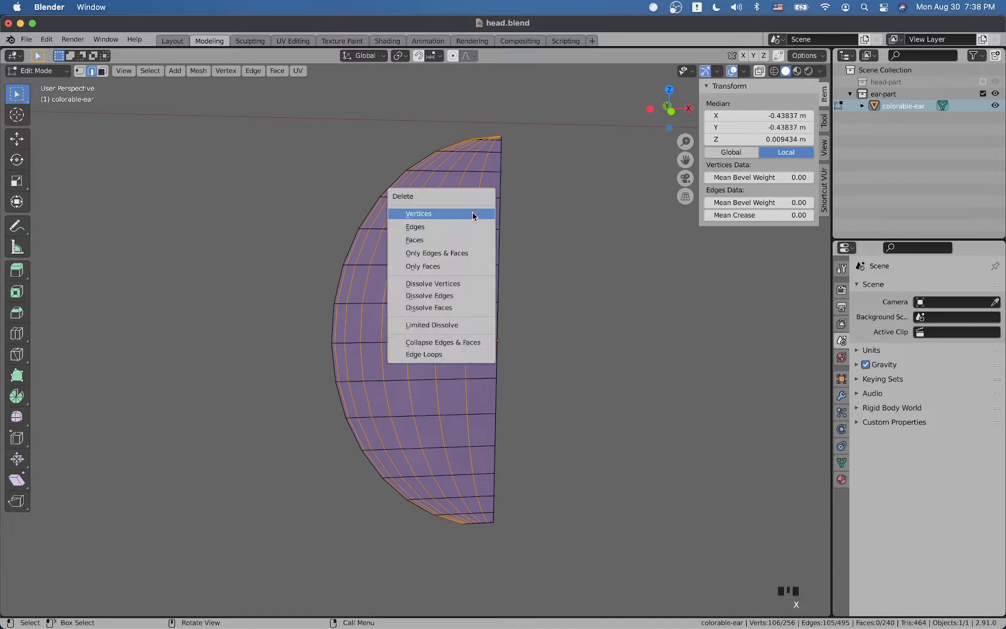
{"action": "left_click", "coordinate": [438, 232]}
{"action": "key", "text": "super+z"}
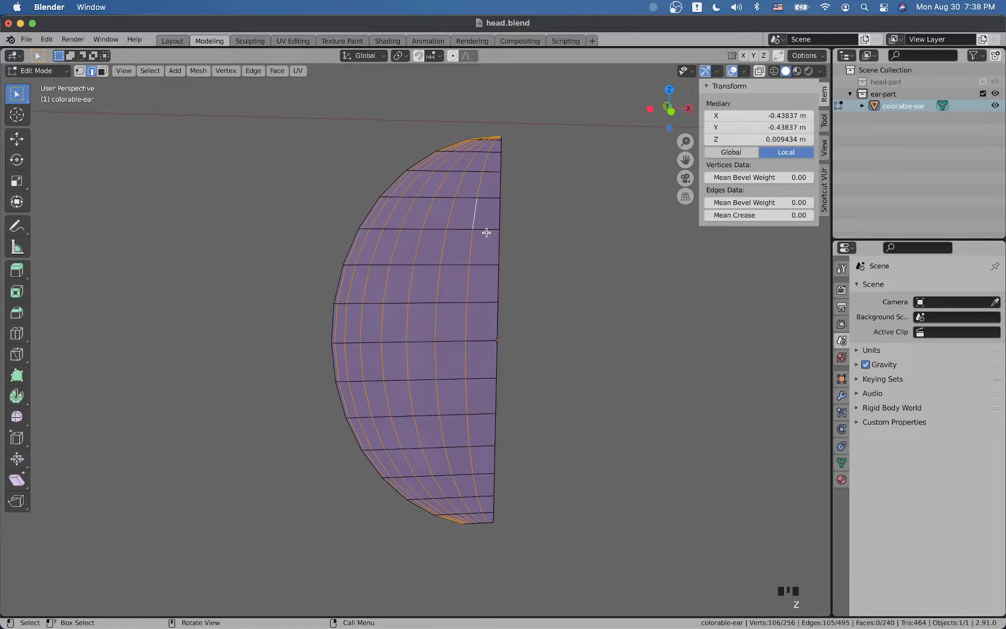
- Try moving the selected vertical edge loops away from the ear by about -0.046 m X, -0.079 m Y and -0.028 m Z, and undo it
{"action": "middle_click_drag", "start_coordinate": [478, 258], "coordinate": [395, 292]}
{"action": "key", "text": "g"}
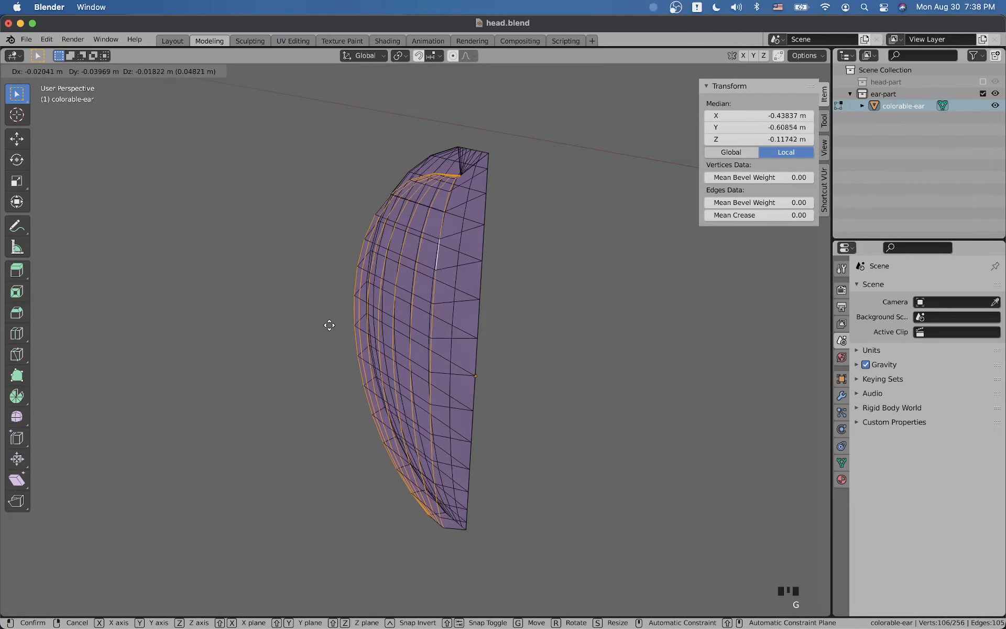
{"action": "left_click", "coordinate": [269, 337]}
{"action": "middle_click_drag", "start_coordinate": [270, 336], "coordinate": [467, 264]}
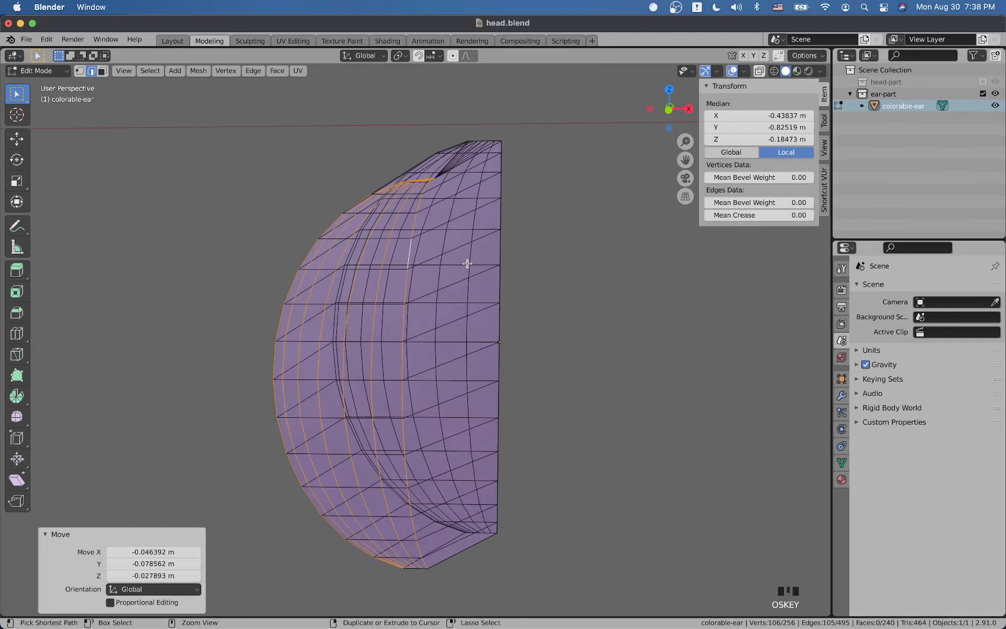
{"action": "key", "text": "super+z"}
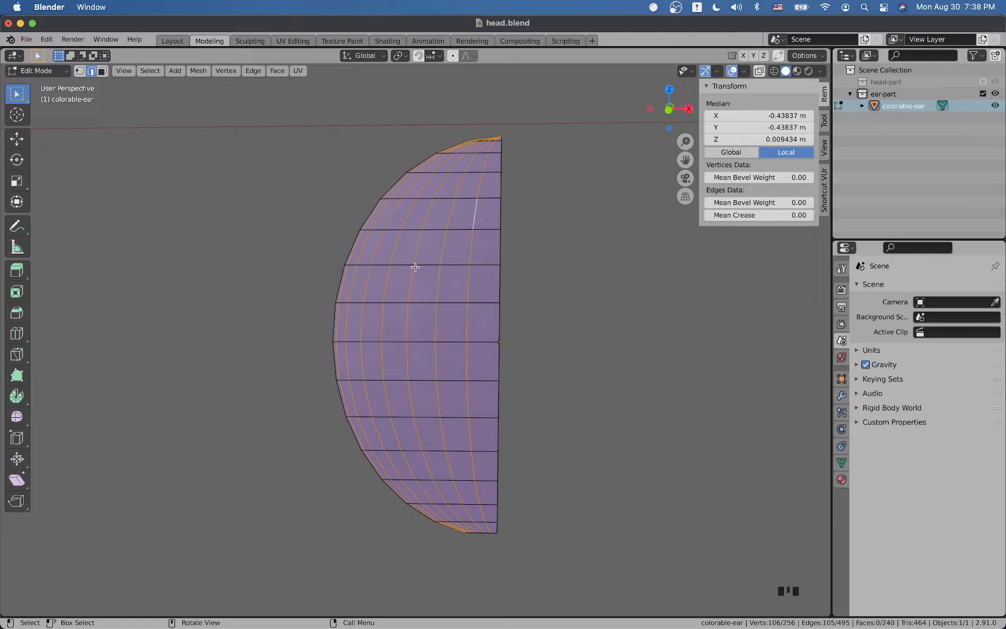
{"action": "middle_click_drag", "start_coordinate": [484, 186], "coordinate": [478, 225]}
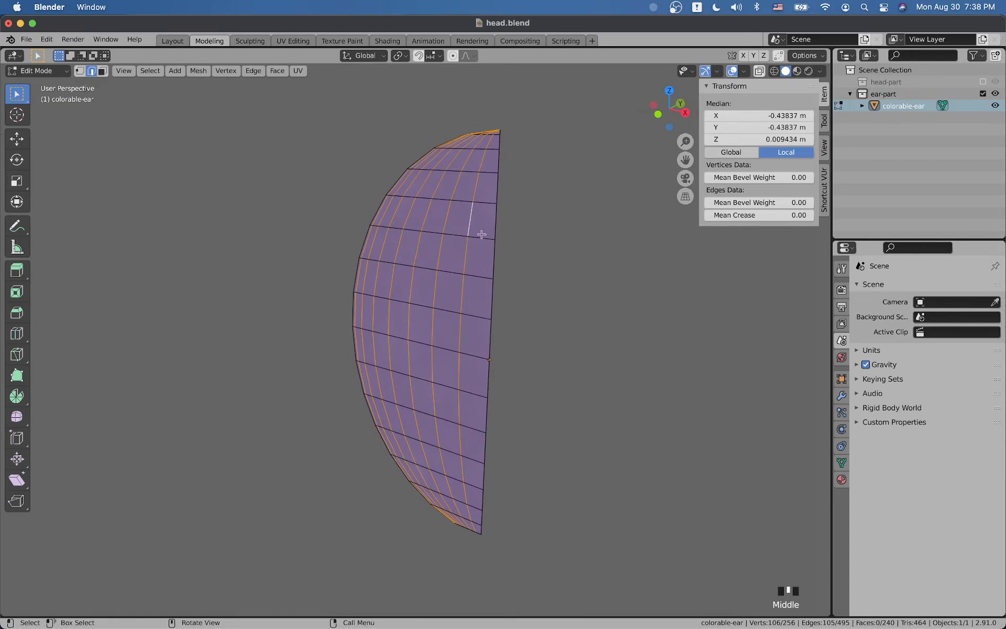
{"action": "scroll", "coordinate": [503, 224], "scroll_direction": "up", "scroll_amount": 2}
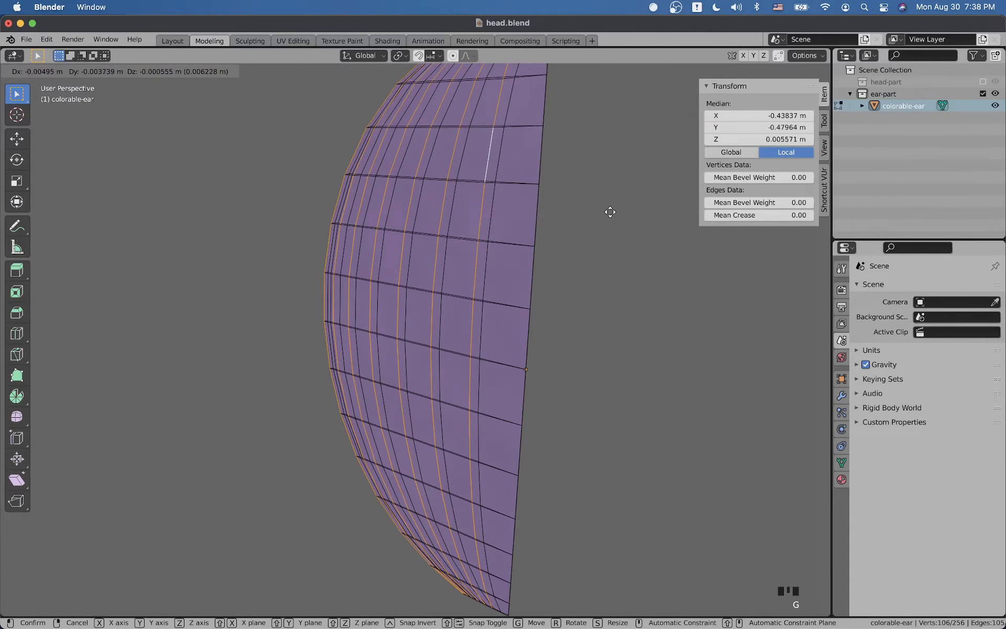
- Select the entire ear mesh and merge its vertices by distance with a merge distance of 0.0501 m
{"action": "scroll", "coordinate": [564, 261], "scroll_direction": "down", "scroll_amount": 3}
{"action": "key", "text": "a"}
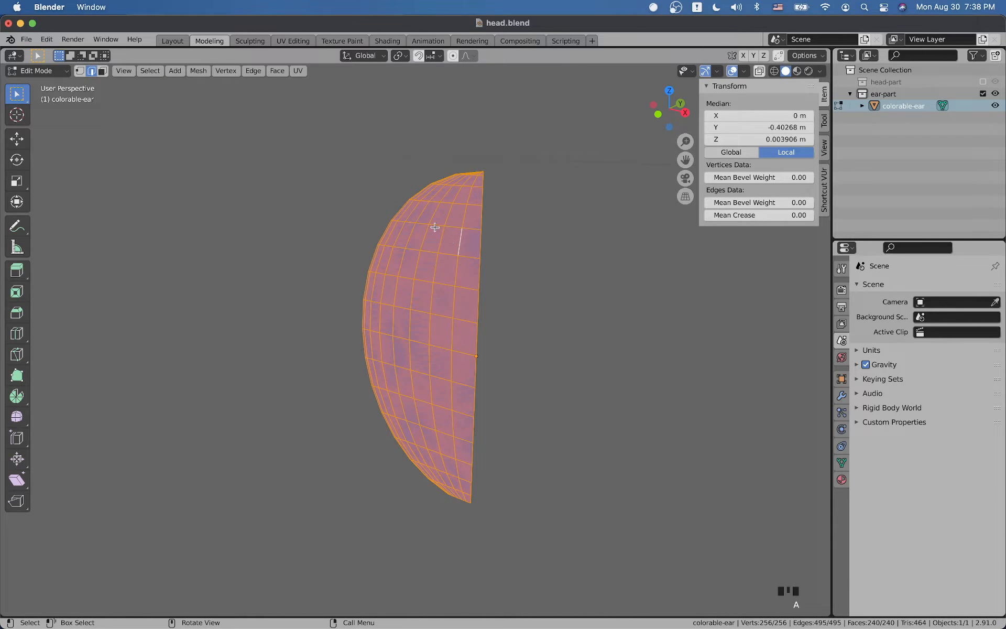
{"action": "scroll", "coordinate": [445, 241], "scroll_direction": "up", "scroll_amount": 2}
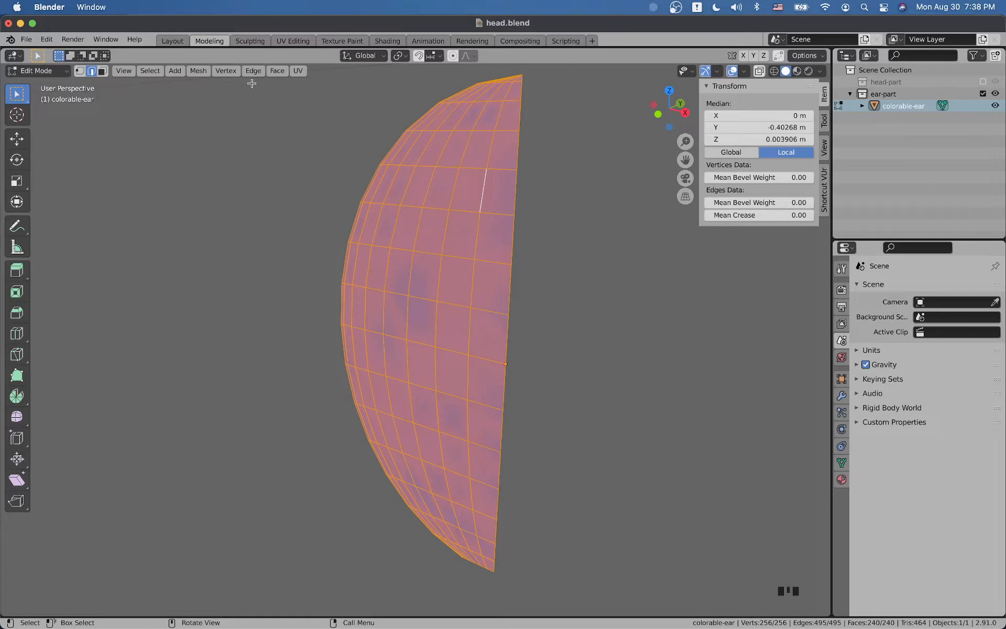
{"action": "left_click", "coordinate": [199, 74]}
{"action": "mouse_move", "coordinate": [229, 336]}
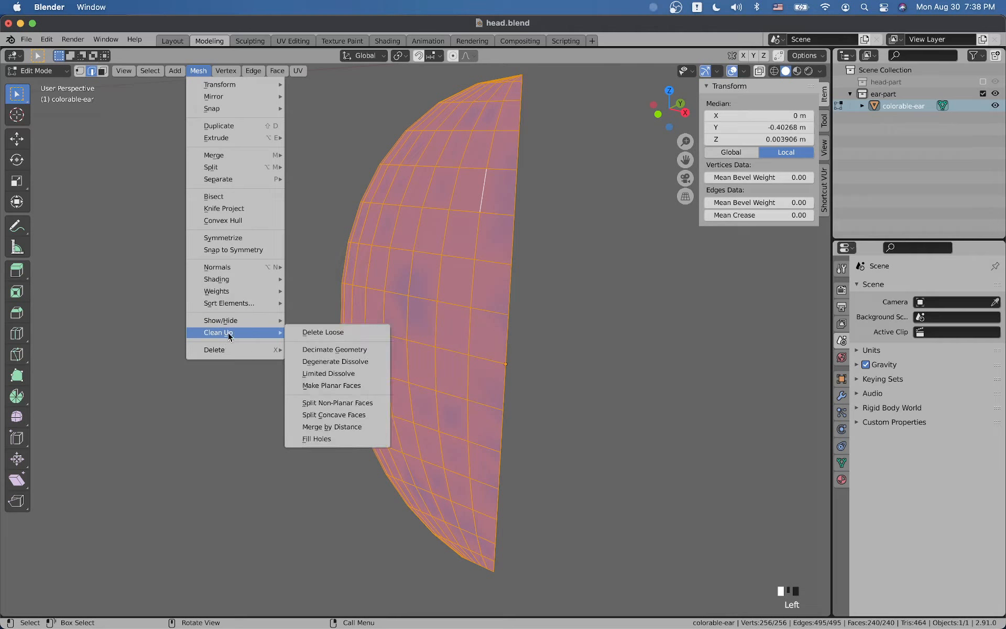
{"action": "left_click", "coordinate": [335, 427]}
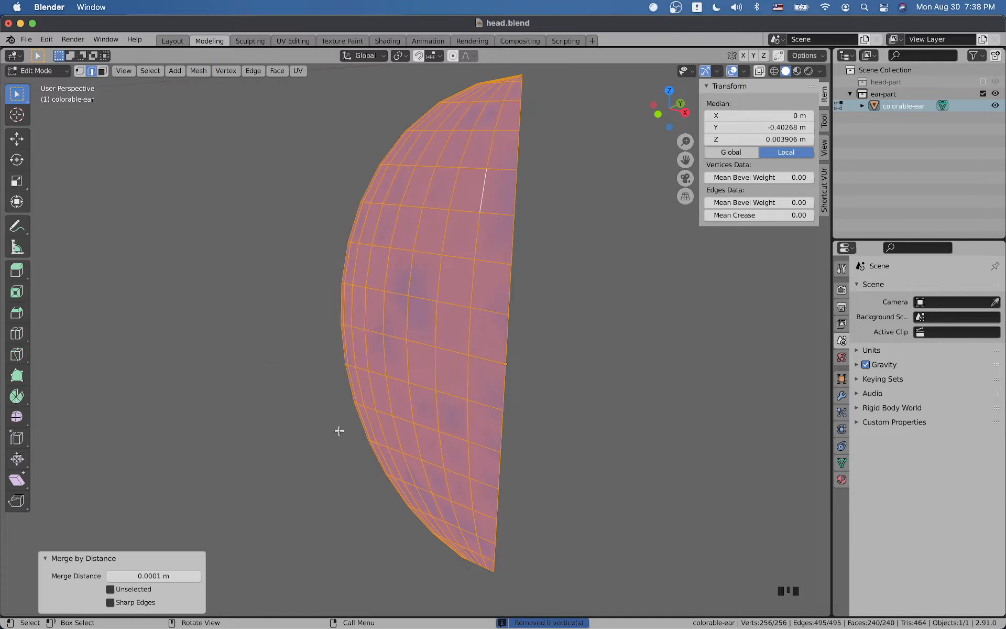
{"action": "left_click", "coordinate": [196, 576]}
{"action": "left_click", "coordinate": [196, 575]}
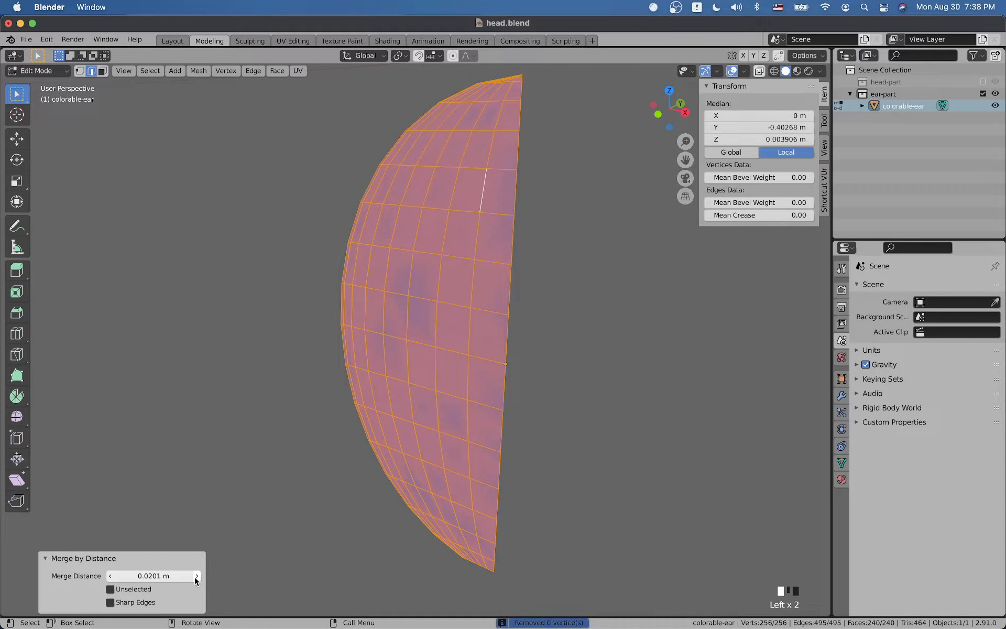
{"action": "left_click", "coordinate": [195, 575]}
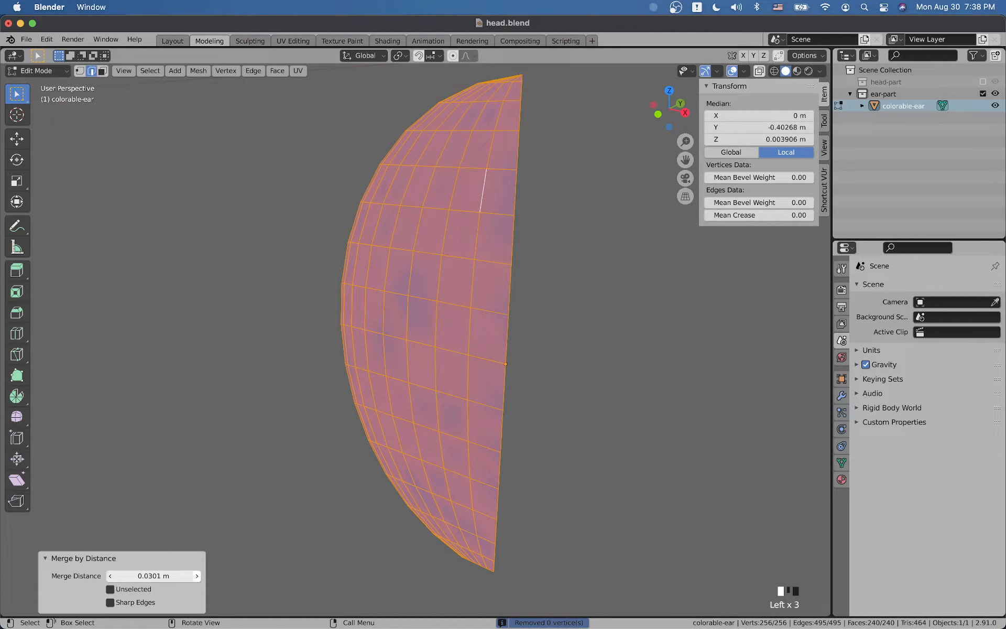
{"action": "left_click", "coordinate": [196, 576]}
{"action": "left_click", "coordinate": [196, 576]}
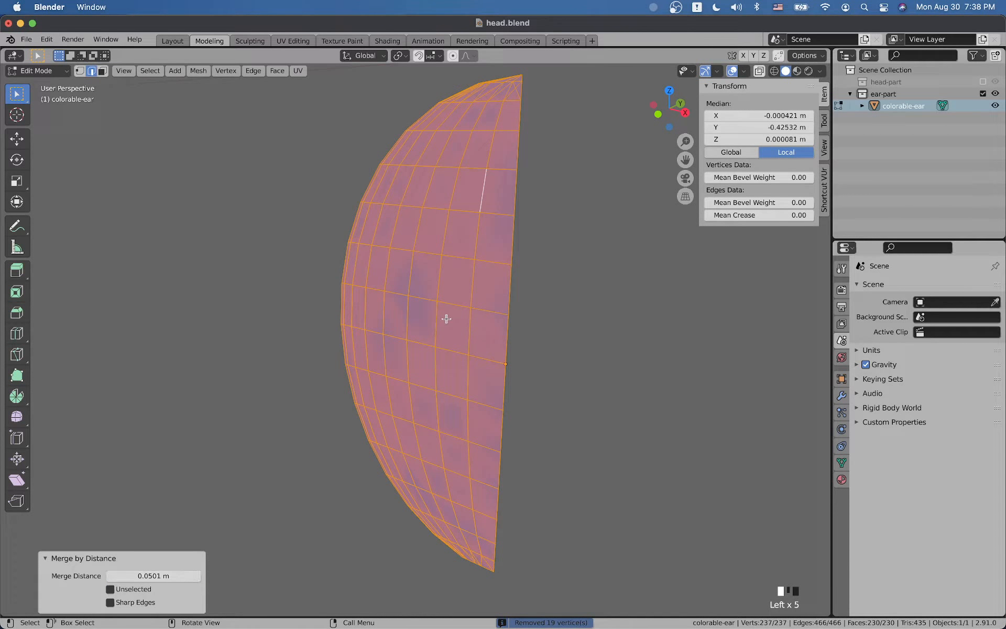
- Undo the merge by distance and the selection of the whole ear mesh
{"action": "key", "text": "ctrl+z"}
{"action": "key", "text": "ctrl+z"}
{"action": "key", "text": "ctrl+z"}
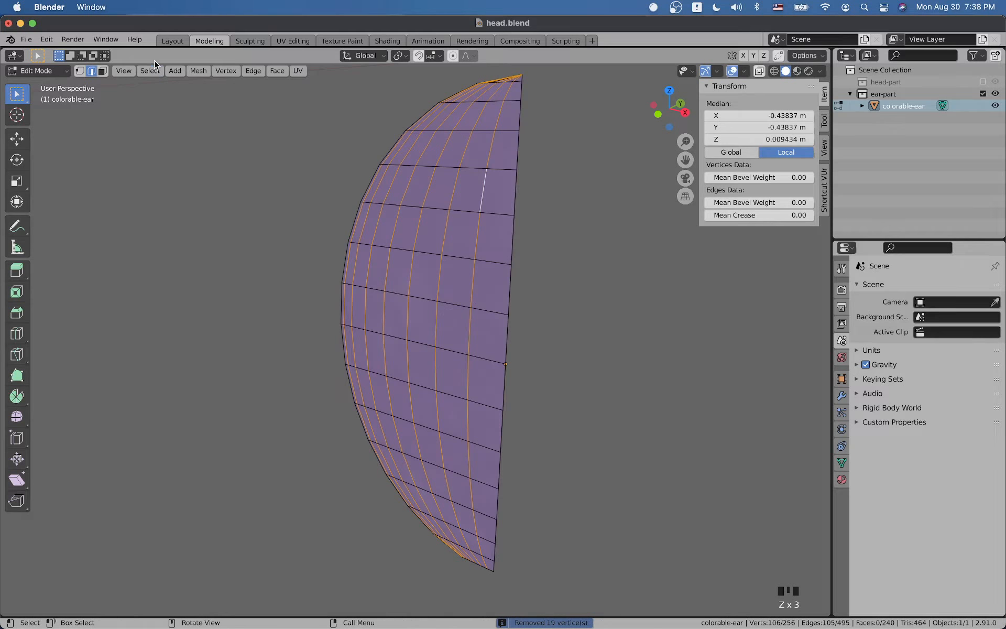
- Clear the ear mesh selection and try Merge by Distance at 0.0501 m, testing its Unselected option
{"action": "key", "text": "a"}
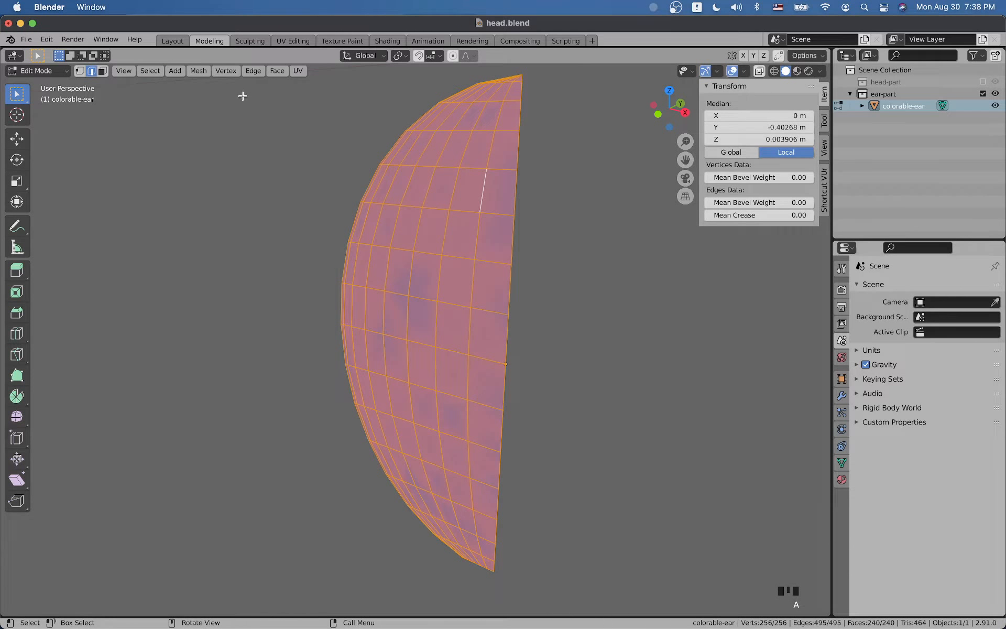
{"action": "key", "text": "alt+a"}
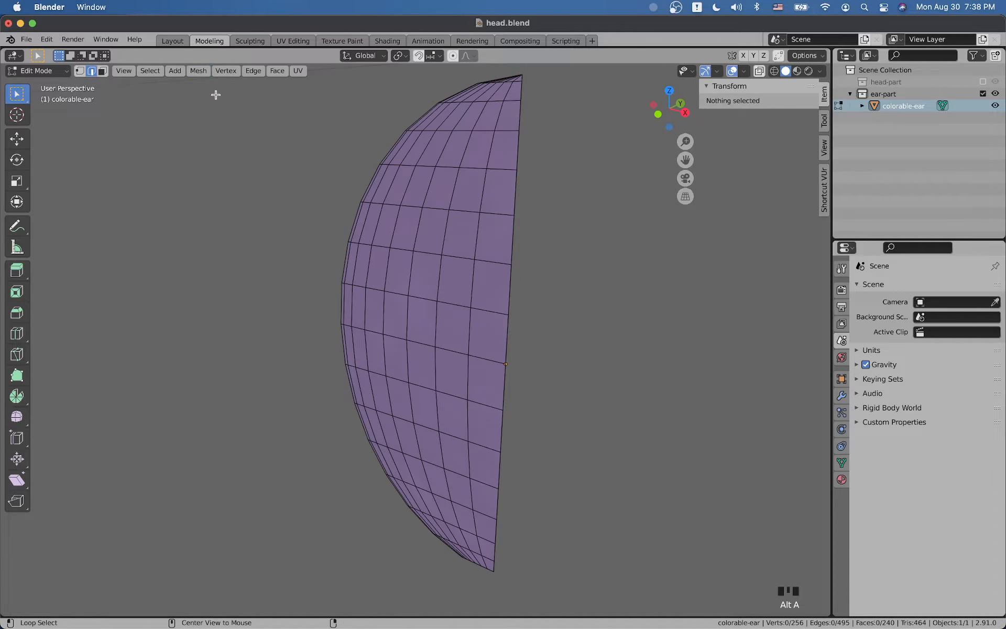
{"action": "left_click", "coordinate": [202, 72]}
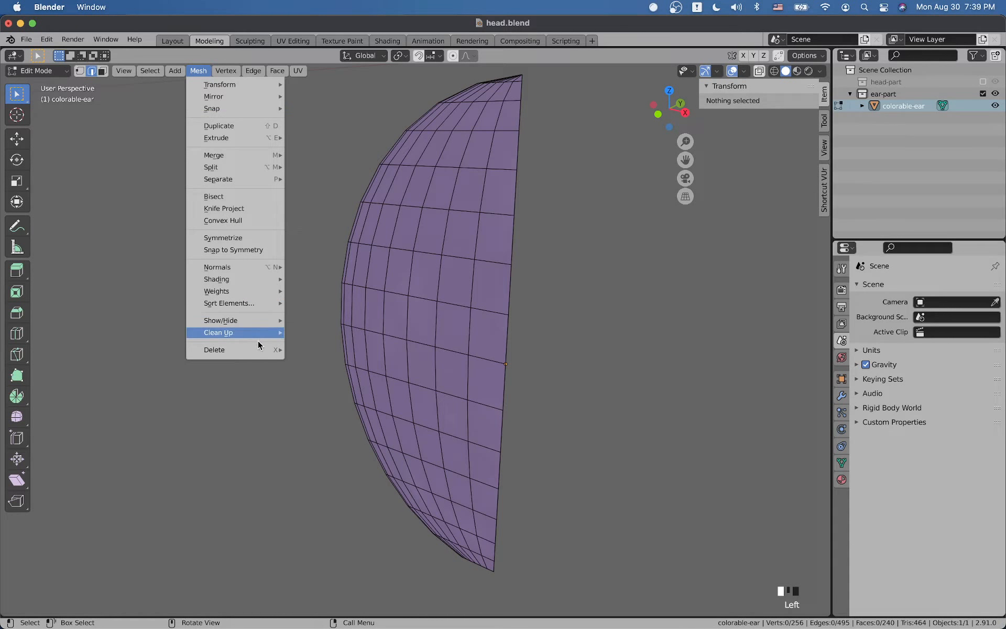
{"action": "mouse_move", "coordinate": [258, 340]}
{"action": "left_click", "coordinate": [328, 427]}
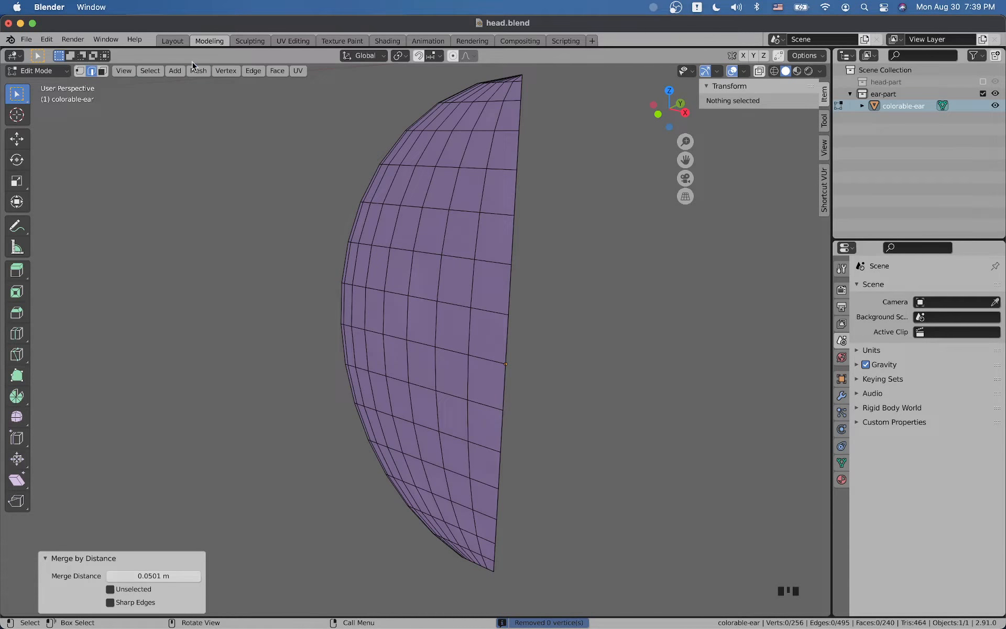
{"action": "left_click", "coordinate": [110, 589]}
{"action": "left_click", "coordinate": [110, 611]}
- Select the entire ear mesh and delete its loose vertices and edges
{"action": "left_click", "coordinate": [207, 69]}
{"action": "key", "text": "a"}
{"action": "left_click", "coordinate": [198, 70]}
{"action": "mouse_move", "coordinate": [246, 332]}
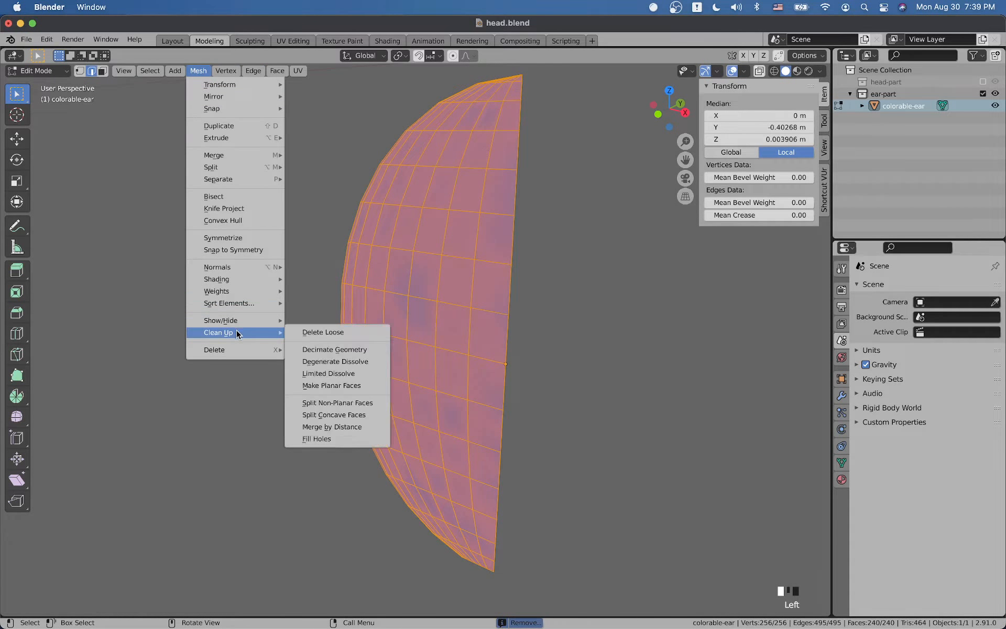
{"action": "left_click", "coordinate": [354, 335]}
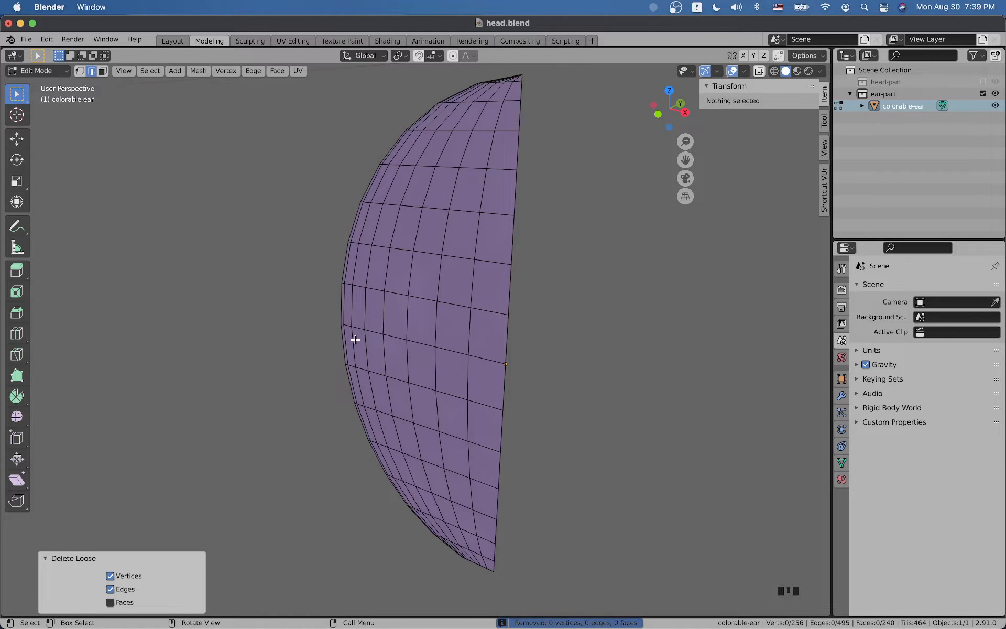
- Run Degenerate Dissolve on the ear mesh and raise its merge distance beyond 0.0201 m
{"action": "left_click", "coordinate": [198, 70]}
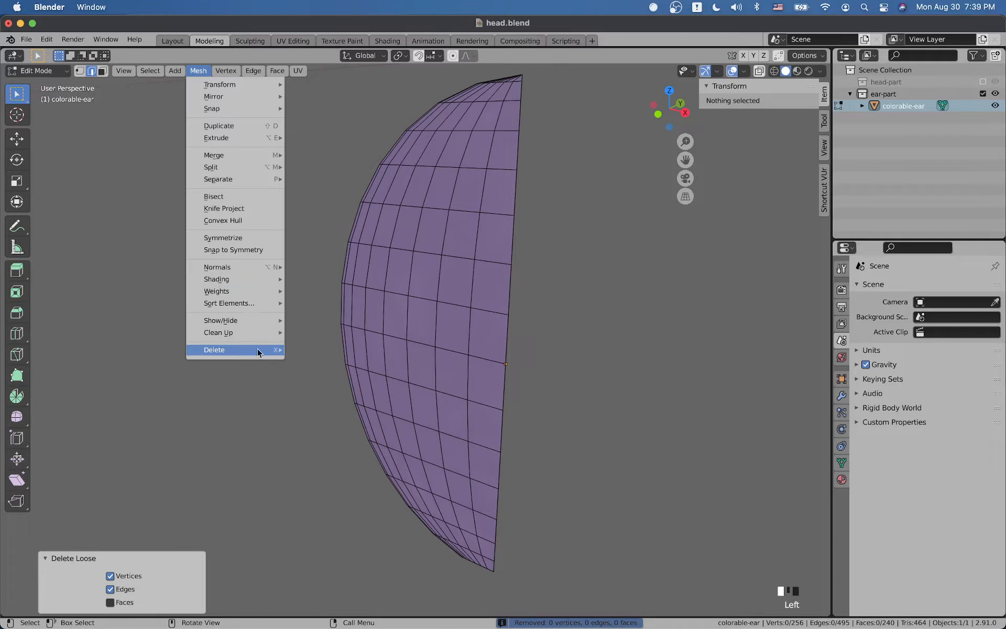
{"action": "mouse_move", "coordinate": [264, 339]}
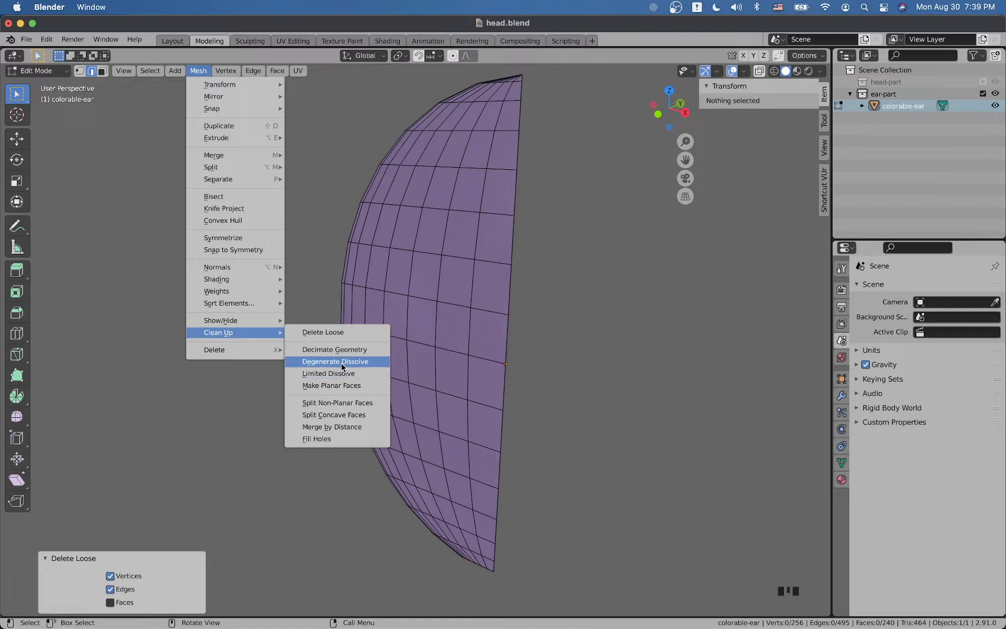
{"action": "left_click", "coordinate": [341, 361]}
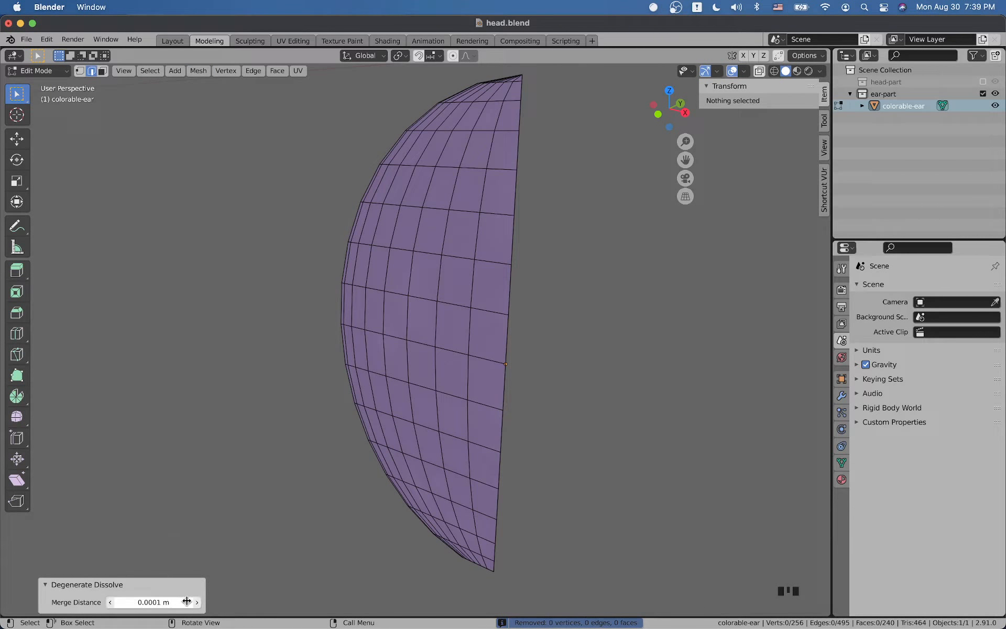
{"action": "left_click", "coordinate": [197, 602]}
{"action": "left_click", "coordinate": [197, 602]}
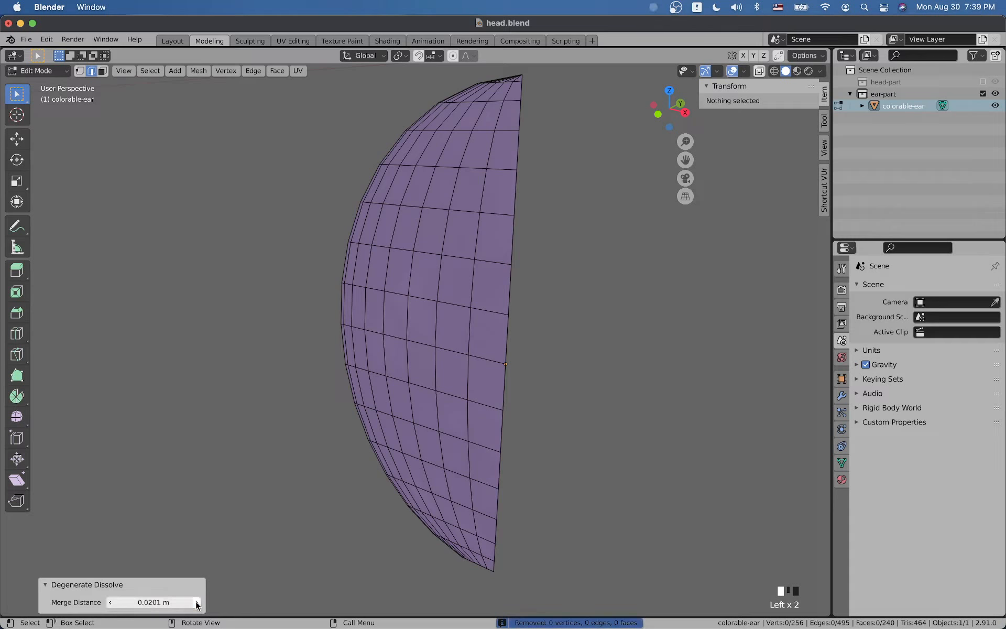
{"action": "left_click", "coordinate": [197, 602]}
- Try moving a single vertical edge on the lower part of the ear mesh, and undo the move
{"action": "left_click", "coordinate": [455, 411]}
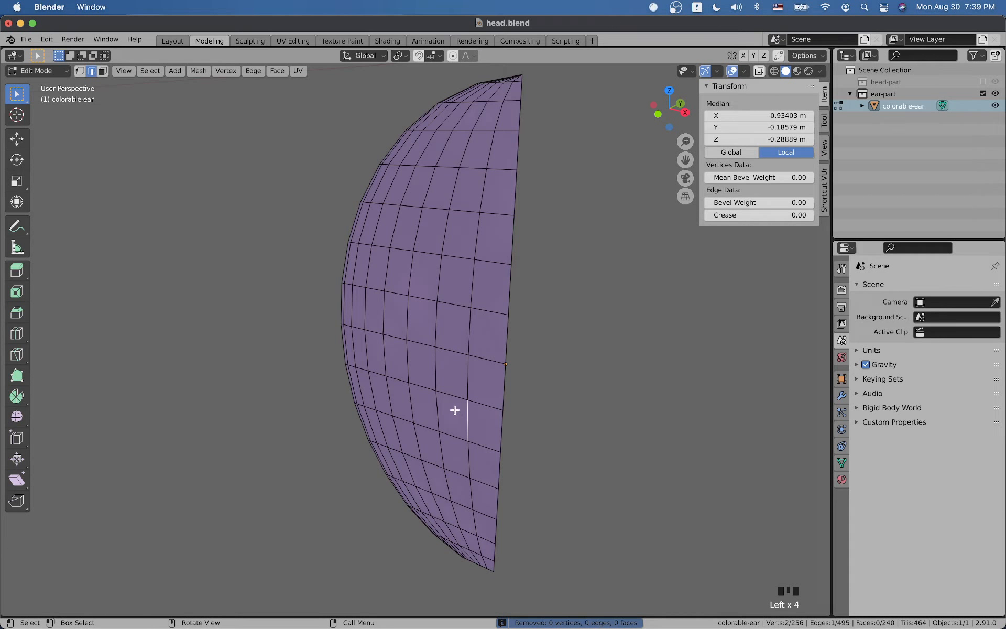
{"action": "key", "text": "g"}
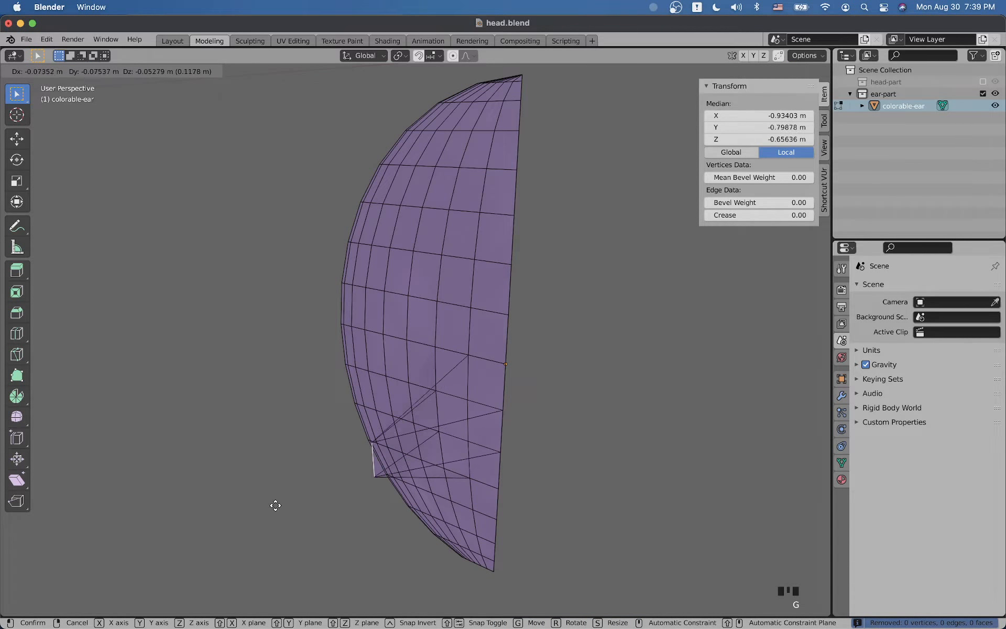
{"action": "left_click", "coordinate": [276, 505]}
{"action": "middle_click_drag", "start_coordinate": [316, 480], "coordinate": [433, 478]}
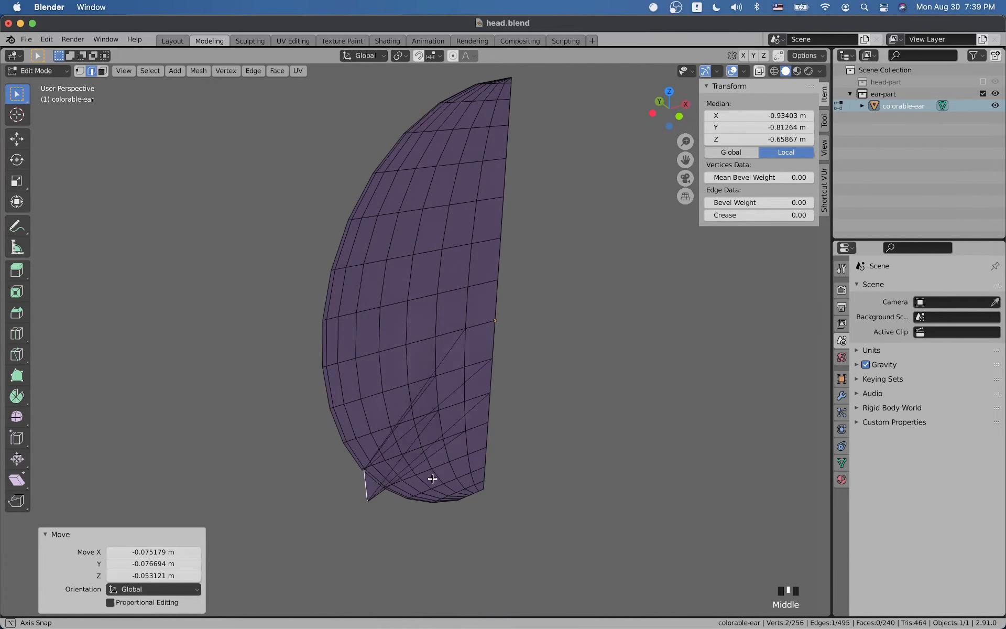
{"action": "key", "text": "ctrl+z"}
{"action": "key", "text": "g"}
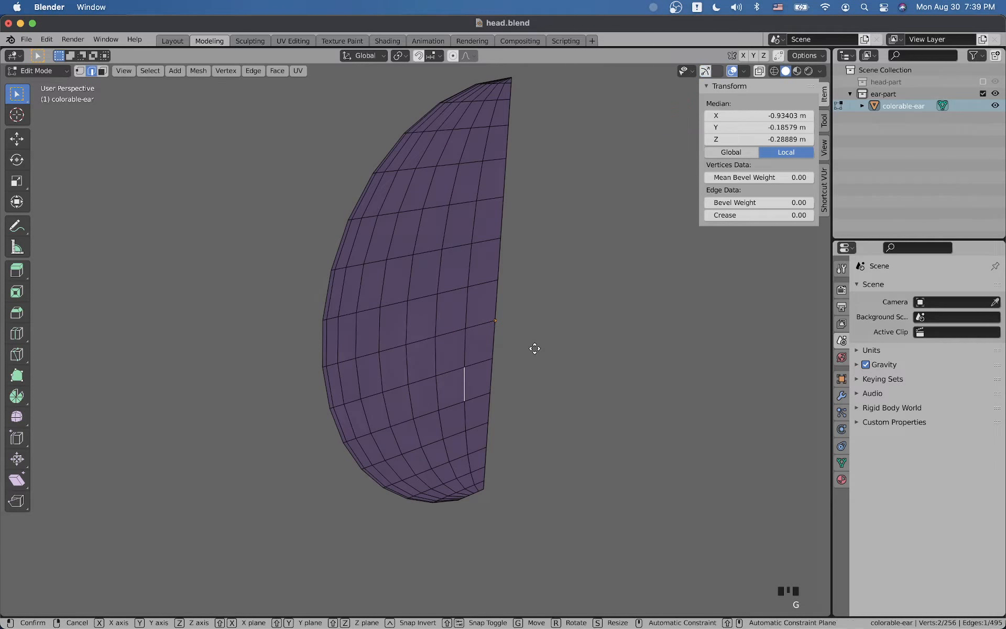
{"action": "key", "text": "y"}
{"action": "right_click", "coordinate": [644, 424]}
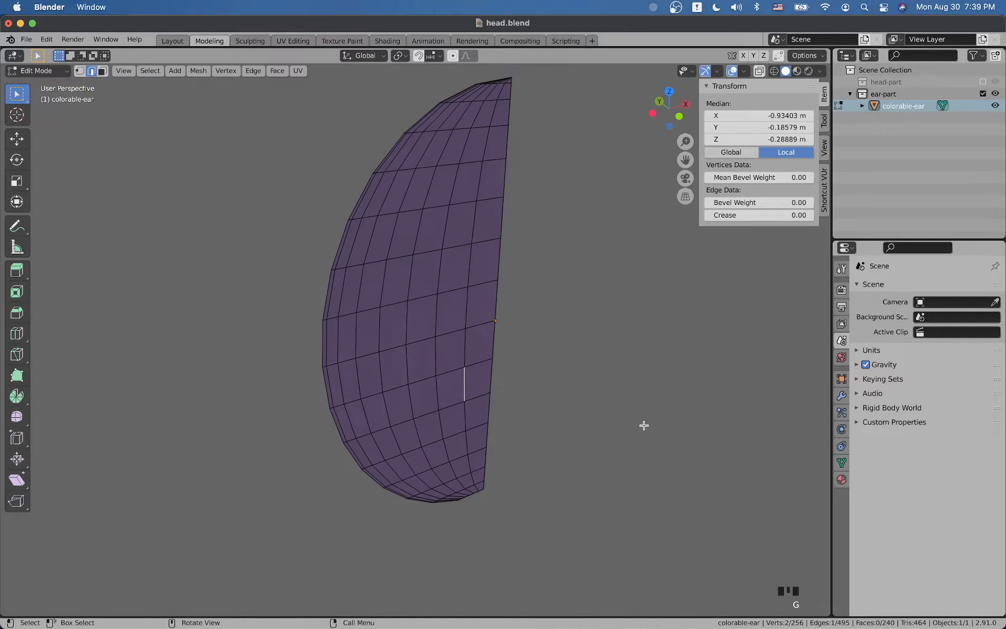
- Switch the ear mesh to face selection and select two adjacent faces beside its straight edge
{"action": "key", "text": "a"}
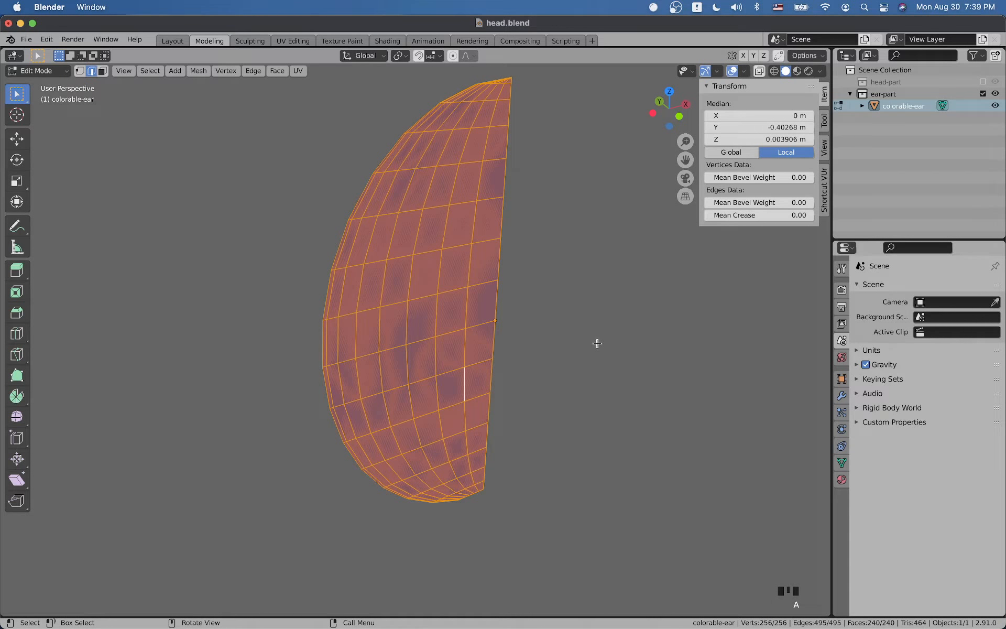
{"action": "key", "text": "Tab"}
{"action": "key", "text": "Tab"}
{"action": "middle_click_drag", "start_coordinate": [514, 330], "coordinate": [448, 319]}
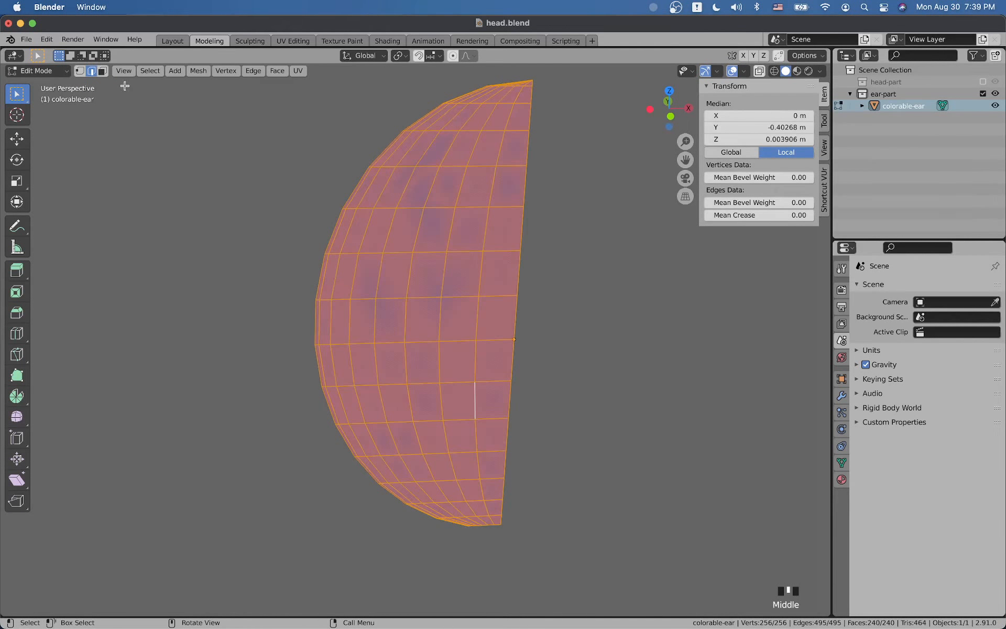
{"action": "left_click", "coordinate": [103, 70]}
{"action": "left_click", "coordinate": [519, 288]}
{"action": "left_click", "coordinate": [499, 276]}
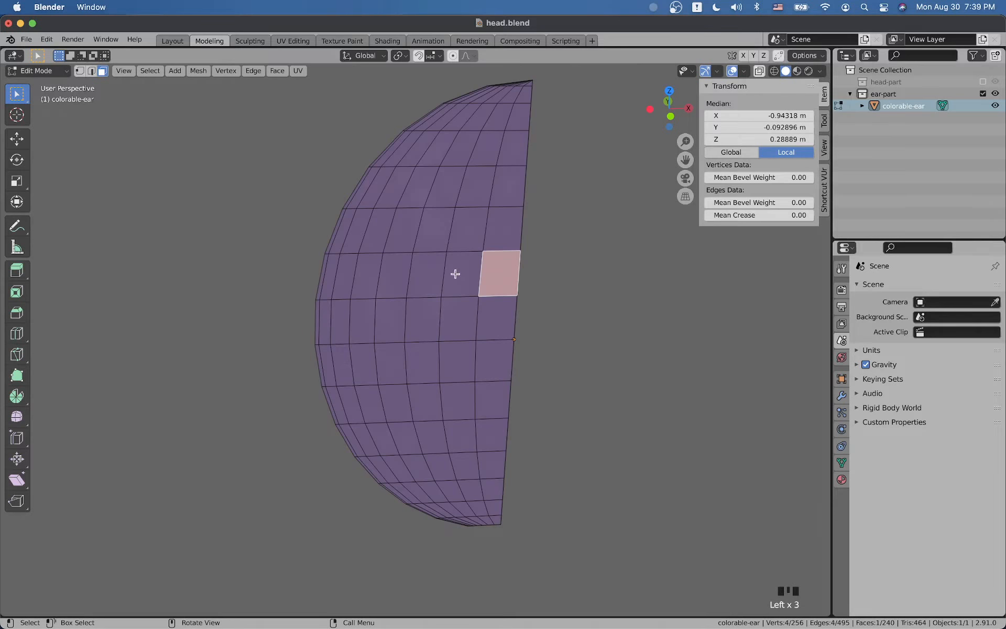
{"action": "left_click", "coordinate": [455, 273]}
{"action": "left_click", "coordinate": [504, 277], "text": "shift"}
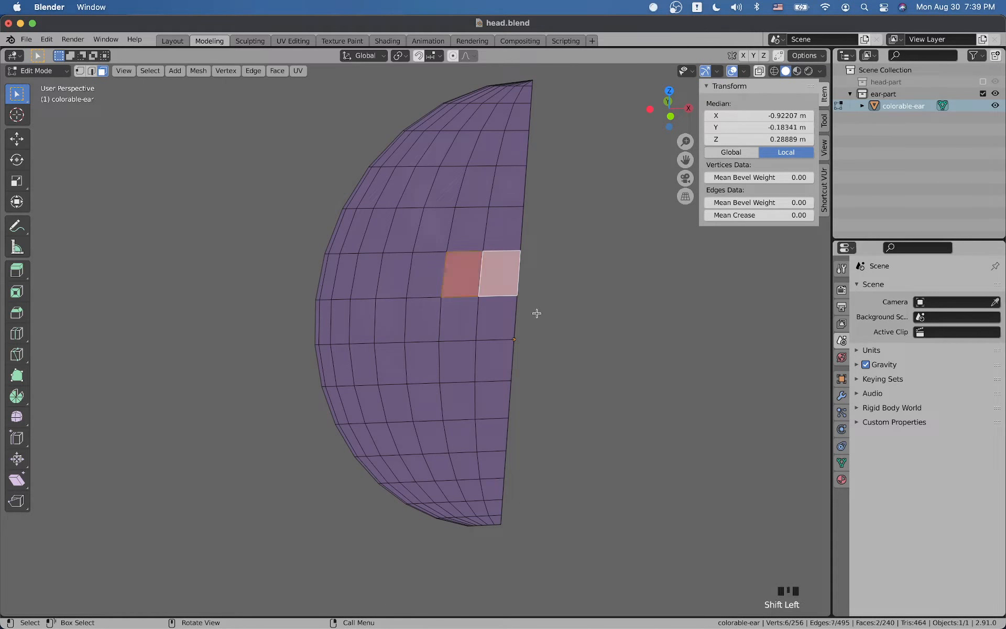
- Select all front-facing ear faces in front view, separate them into a new object, and return to Object Mode
{"action": "left_click", "coordinate": [670, 116]}
{"action": "left_click_drag", "start_coordinate": [535, 113], "coordinate": [272, 580]}
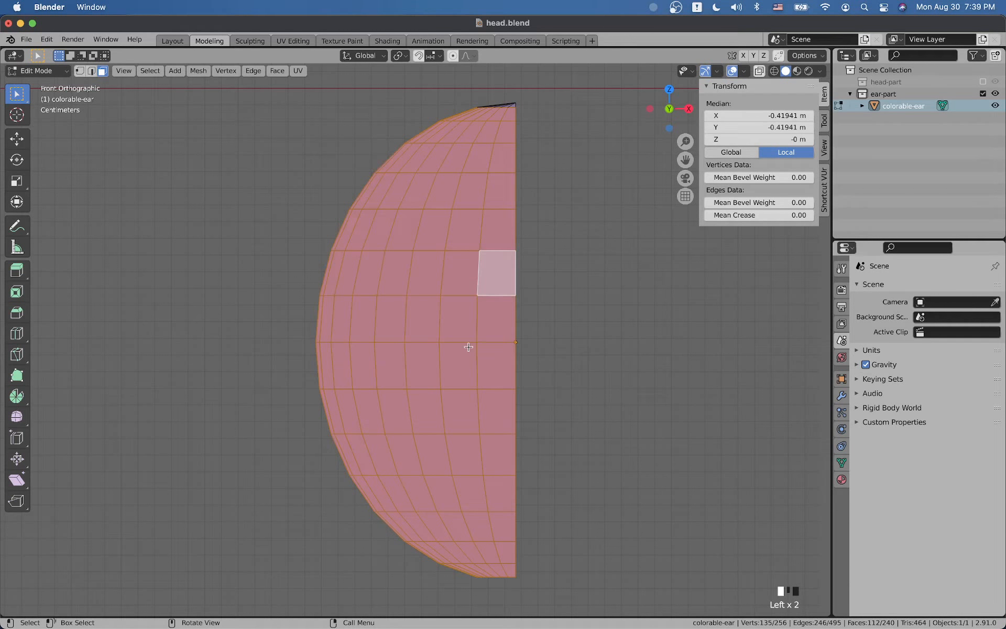
{"action": "key", "text": "p"}
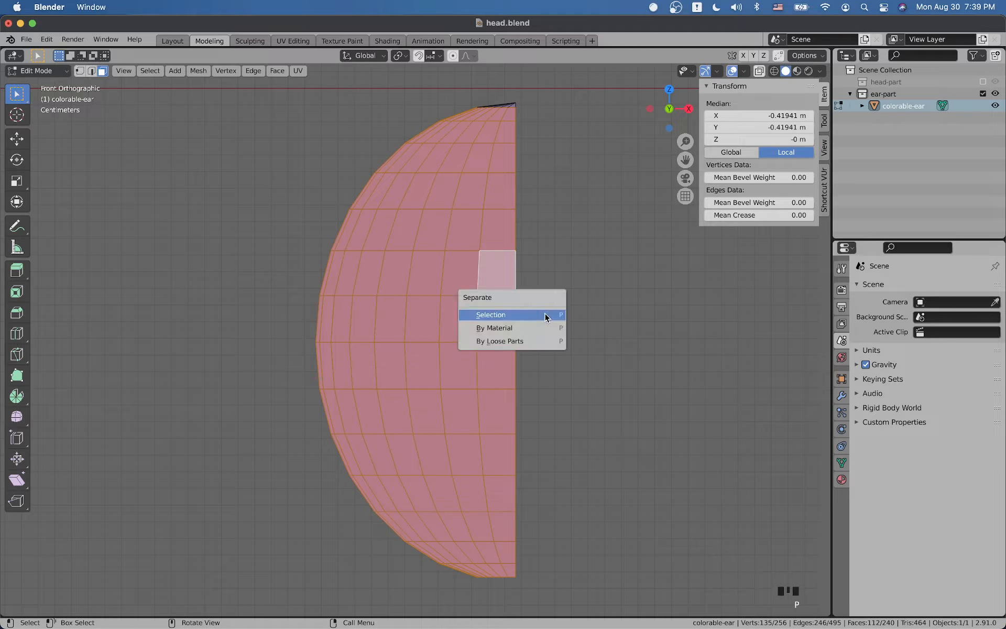
{"action": "left_click", "coordinate": [544, 314]}
{"action": "key", "text": "Tab"}
{"action": "left_click", "coordinate": [524, 270]}
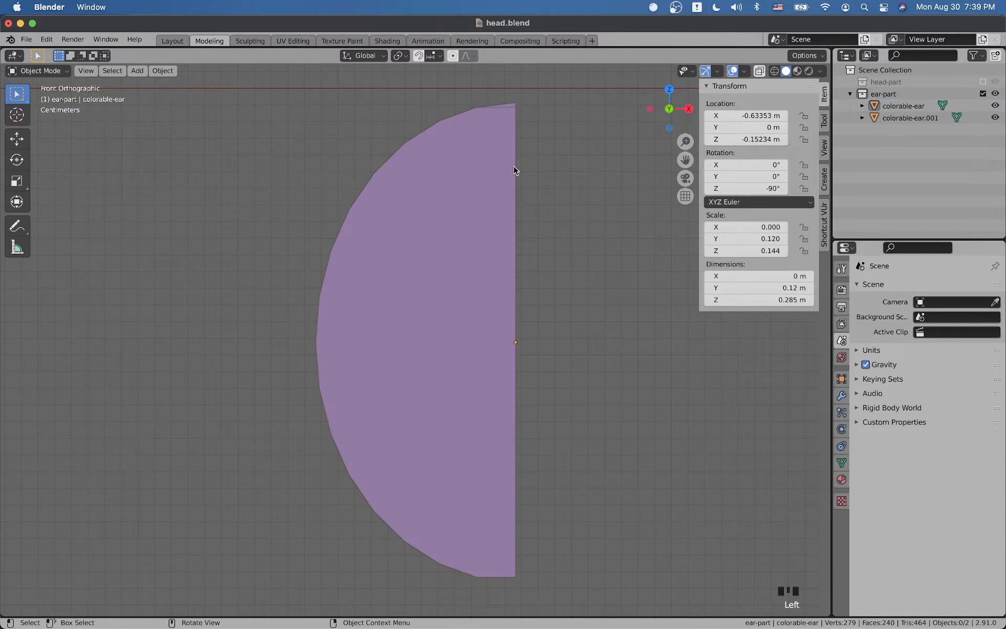
- Hide colorable-ear and open the separated colorable-ear.001 mesh for editing
{"action": "left_click", "coordinate": [995, 106]}
{"action": "left_click", "coordinate": [482, 321]}
{"action": "key", "text": "Tab"}
- Try moving a face beside the straight edge of colorable-ear.001, cancel the move, and inspect the separated part
{"action": "middle_click_drag", "start_coordinate": [483, 321], "coordinate": [358, 392]}
{"action": "left_click", "coordinate": [428, 339]}
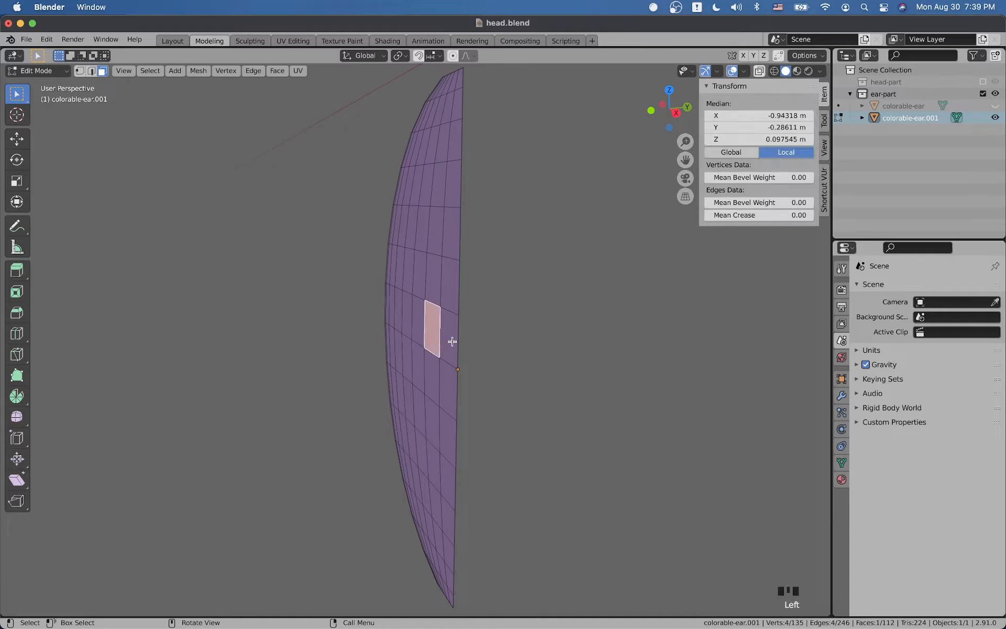
{"action": "left_click", "coordinate": [452, 341]}
{"action": "key", "text": "g"}
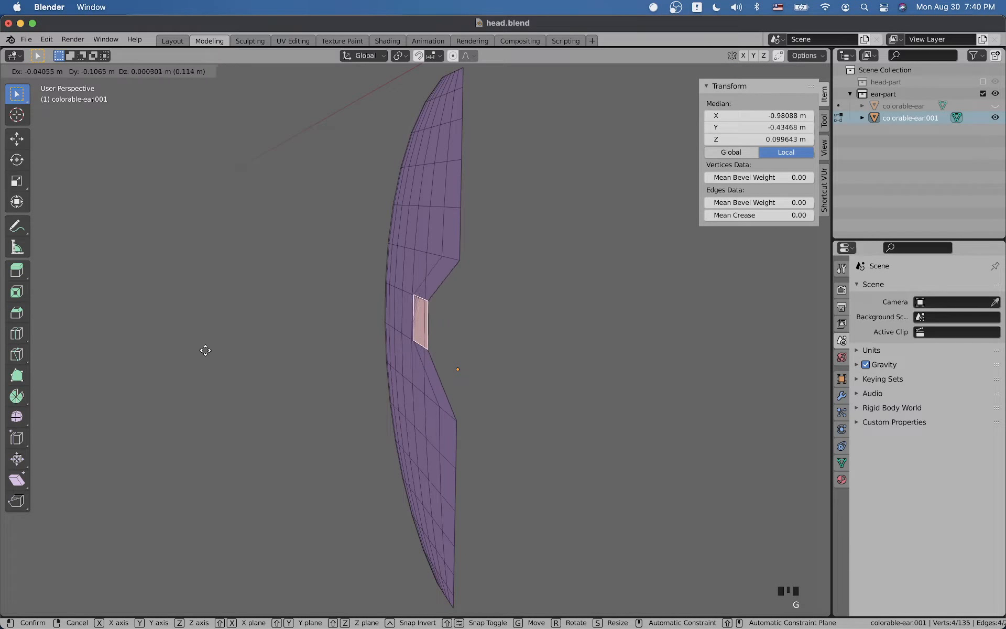
{"action": "right_click", "coordinate": [246, 411]}
{"action": "scroll", "coordinate": [276, 411], "scroll_direction": "down", "scroll_amount": 4}
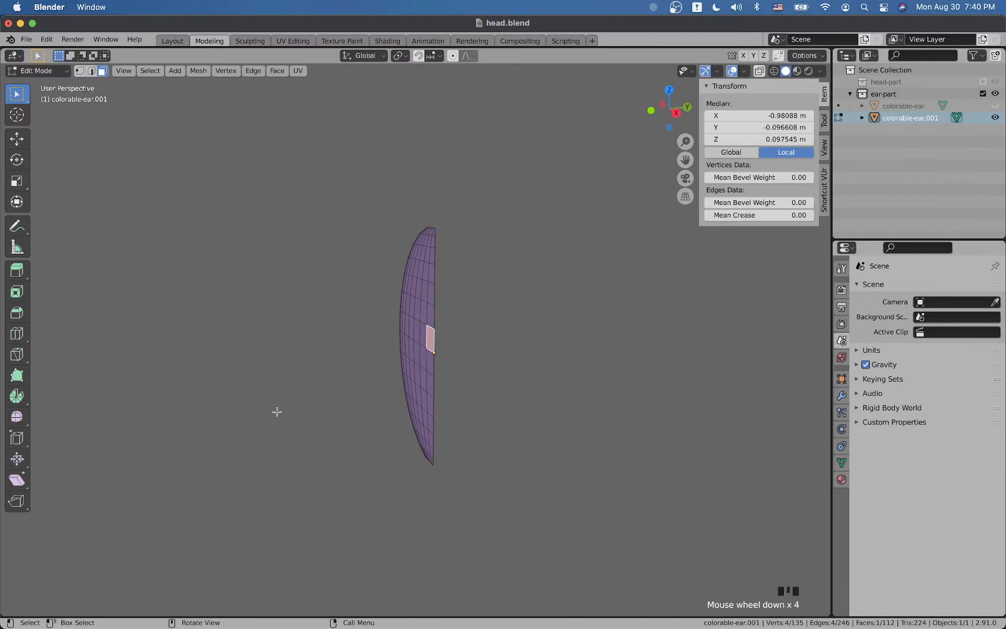
{"action": "middle_click_drag", "start_coordinate": [276, 411], "coordinate": [458, 431]}
{"action": "scroll", "coordinate": [506, 424], "scroll_direction": "down", "scroll_amount": 2}
{"action": "scroll", "coordinate": [506, 423], "scroll_direction": "down", "scroll_amount": 1}
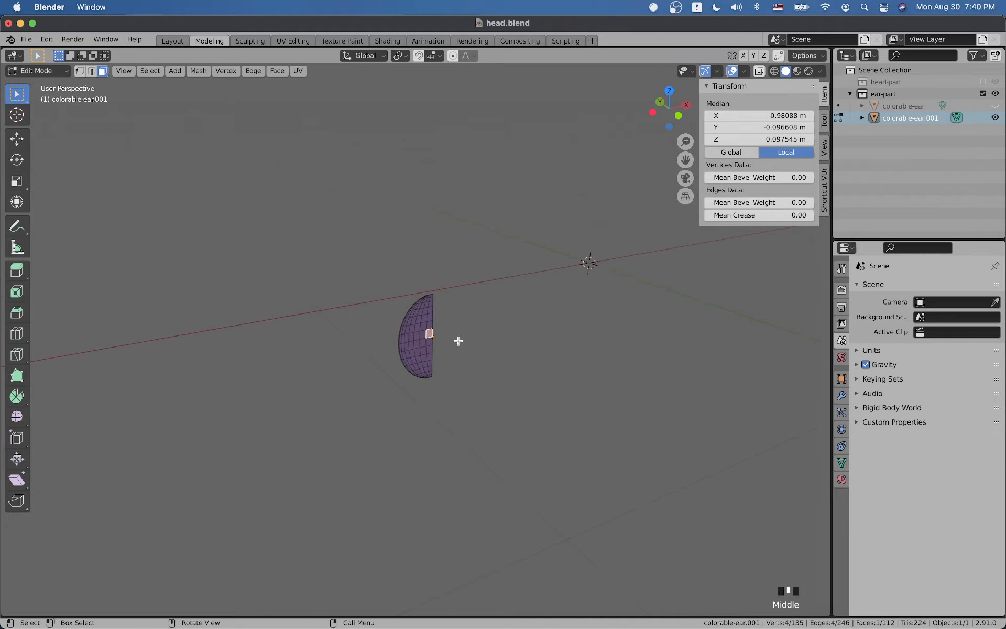
{"action": "key", "text": "Tab"}
{"action": "key", "text": "grave"}
{"action": "left_click", "coordinate": [478, 366]}
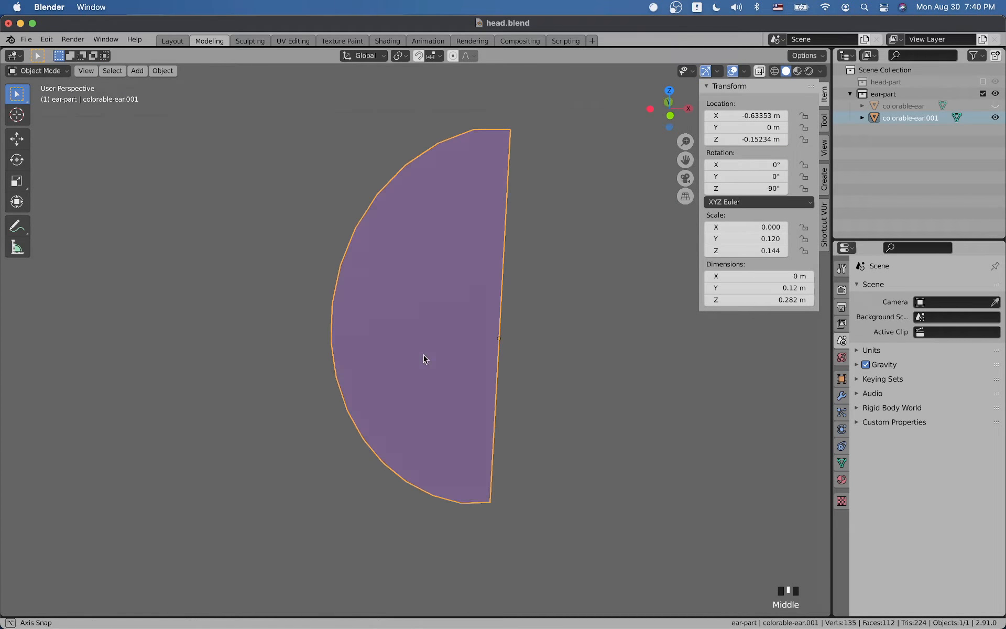
- Select the seven interior vertical edge loops of colorable-ear.001 in edge selection mode
{"action": "key", "text": "Tab"}
{"action": "key", "text": "2"}
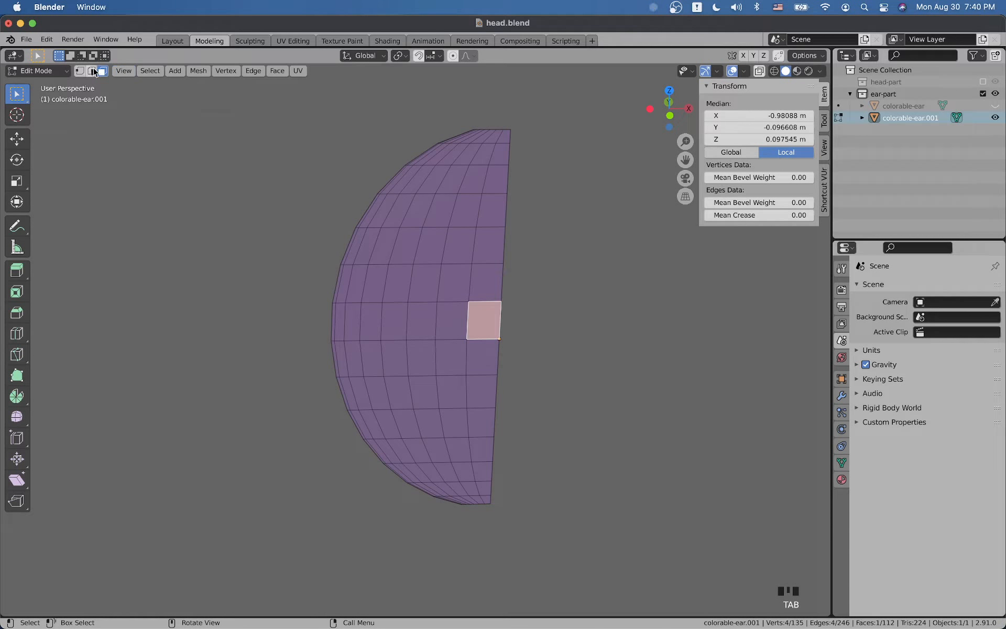
{"action": "key", "text": "alt+a"}
{"action": "left_click", "coordinate": [473, 247], "text": "alt+shift"}
{"action": "left_click", "coordinate": [435, 250], "text": "alt+shift"}
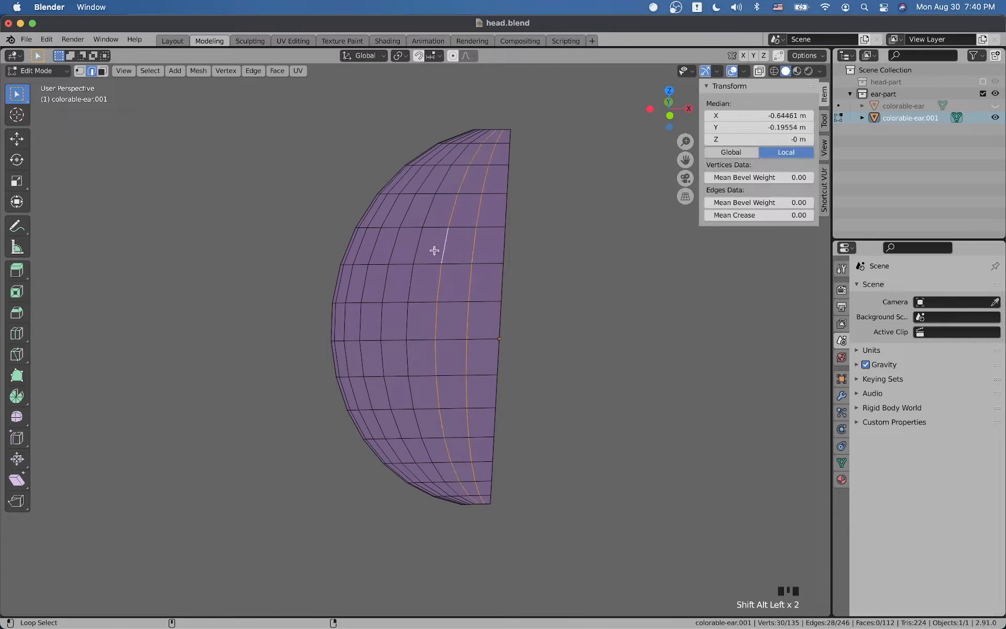
{"action": "left_click", "coordinate": [411, 249], "text": "alt+shift"}
{"action": "left_click", "coordinate": [385, 251], "text": "alt+shift"}
{"action": "left_click", "coordinate": [367, 255], "text": "alt+shift"}
{"action": "left_click", "coordinate": [358, 255], "text": "alt+shift"}
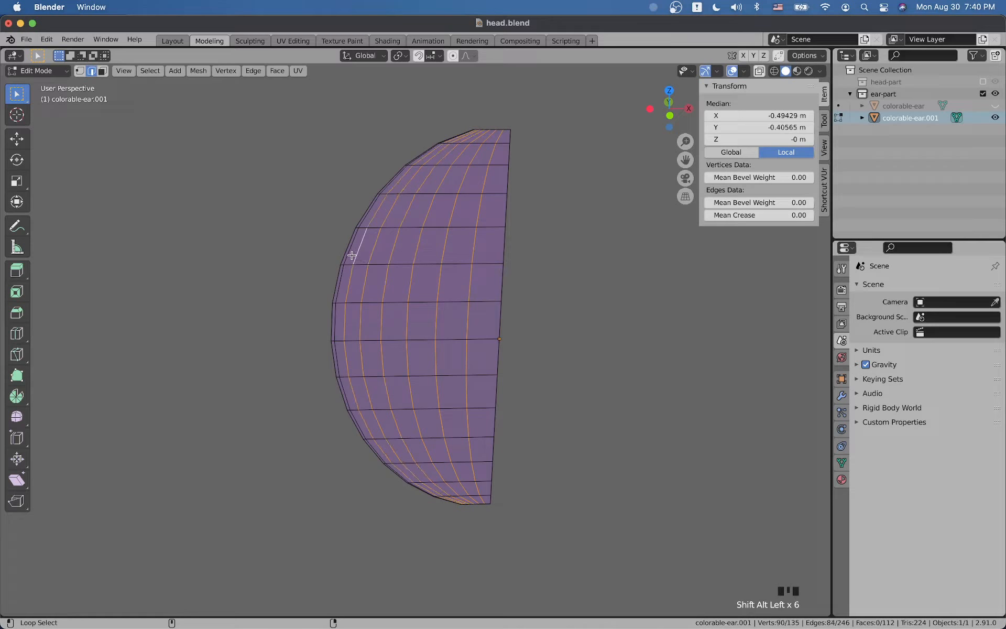
{"action": "left_click", "coordinate": [348, 256], "text": "alt+shift"}
- Try deleting the selected loops as plain edges, and undo the deletion
{"action": "key", "text": "x"}
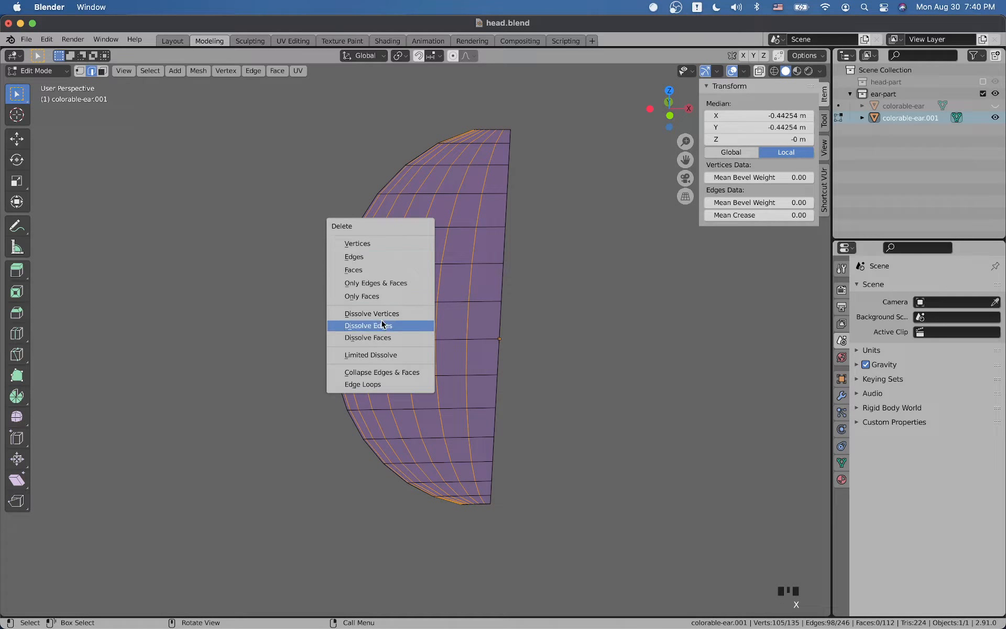
{"action": "left_click", "coordinate": [408, 257]}
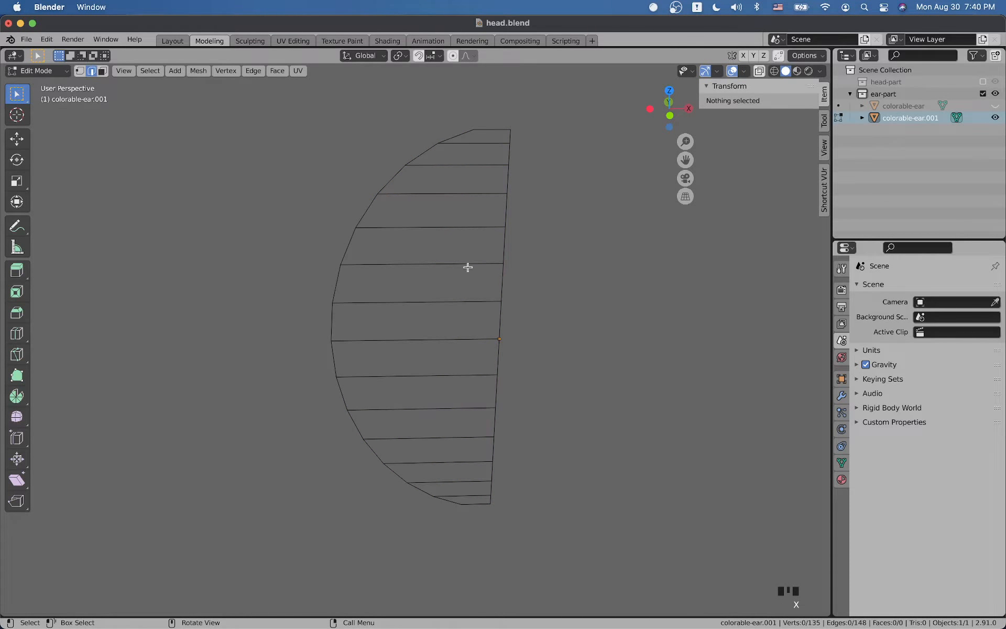
{"action": "key", "text": "super+z"}
- Dissolve the seven selected edge loops, check the shape in Object Mode, and resume editing the mesh
{"action": "key", "text": "x"}
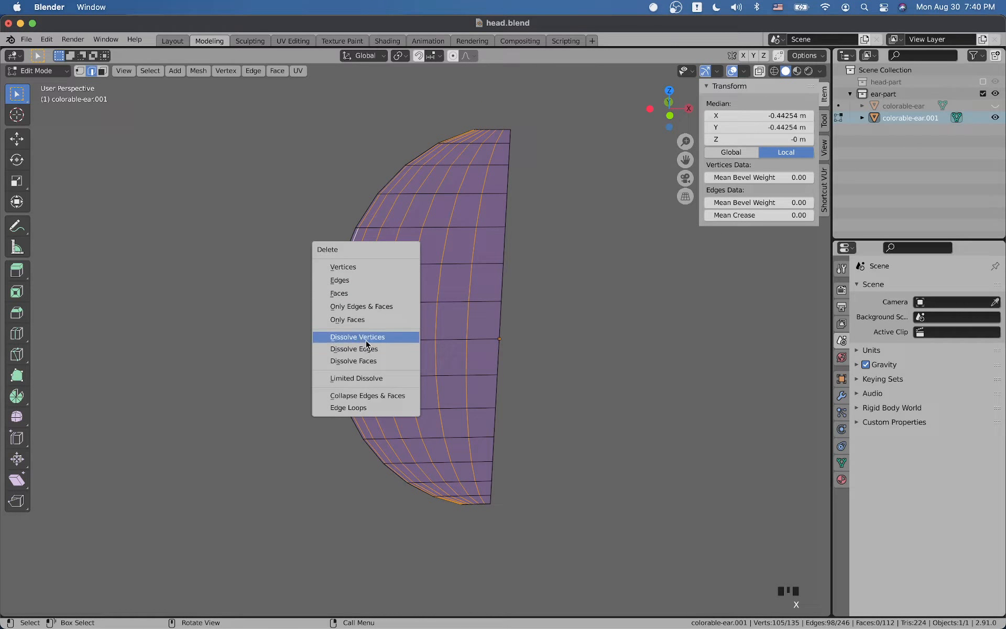
{"action": "left_click", "coordinate": [373, 348]}
{"action": "key", "text": "Tab"}
{"action": "mouse_move", "coordinate": [426, 343]}
{"action": "middle_mouse_down"}
{"action": "mouse_move", "coordinate": [351, 352]}
{"action": "mouse_move", "coordinate": [437, 348]}
{"action": "mouse_move", "coordinate": [411, 337]}
{"action": "middle_mouse_up"}
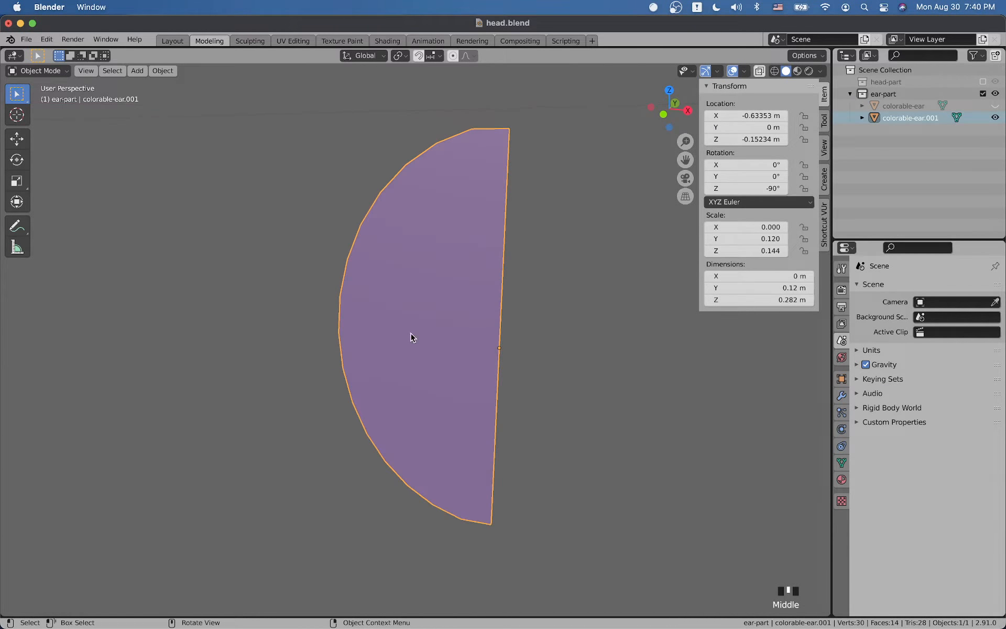
{"action": "key", "text": "Tab"}
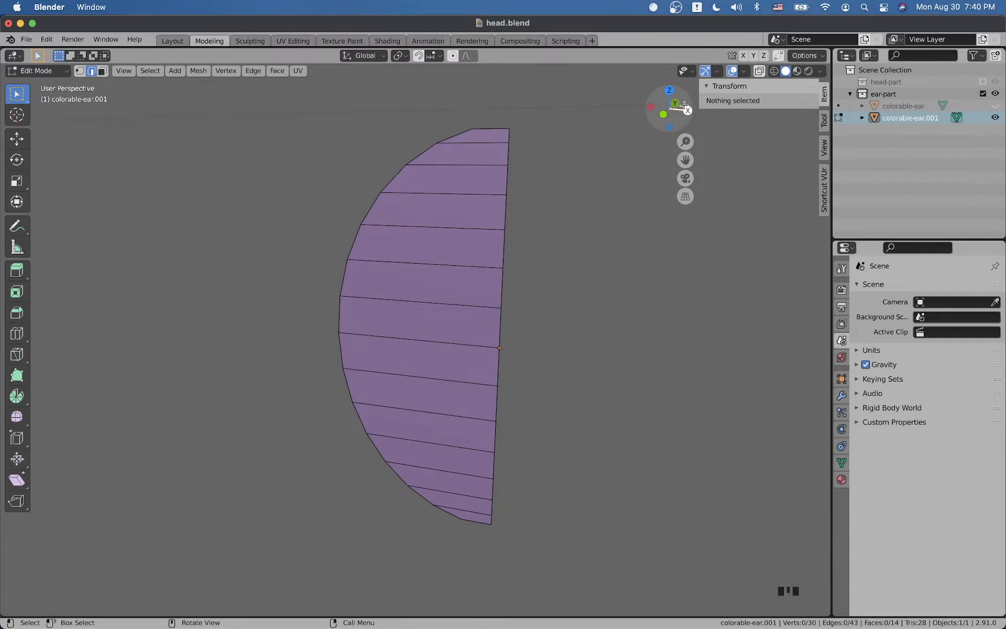
- In front view, switch to vertex selection and select the top vertex of the ear's straight edge
{"action": "left_click", "coordinate": [663, 114]}
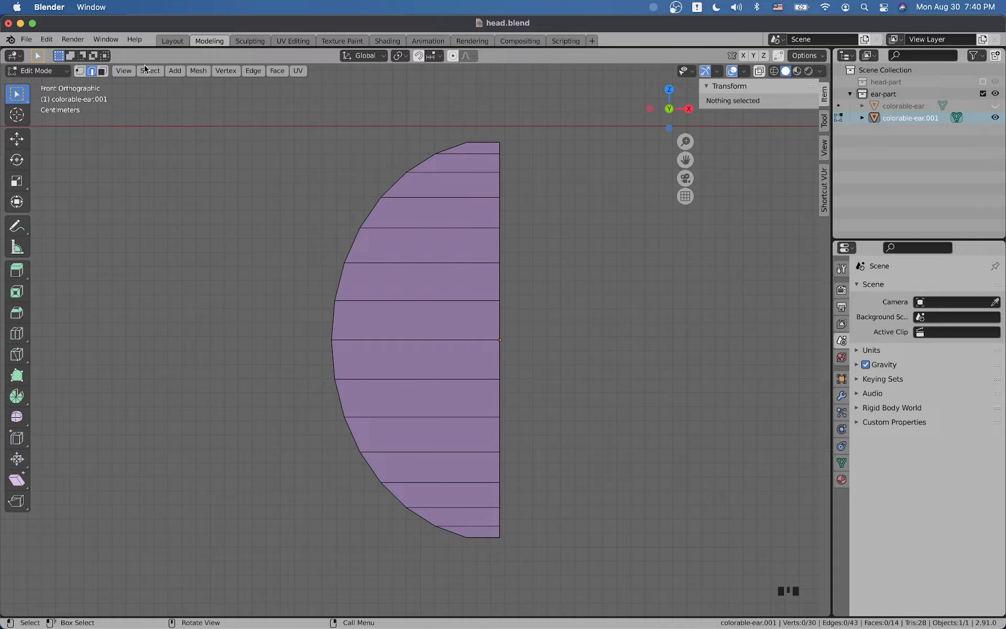
{"action": "left_click", "coordinate": [81, 71]}
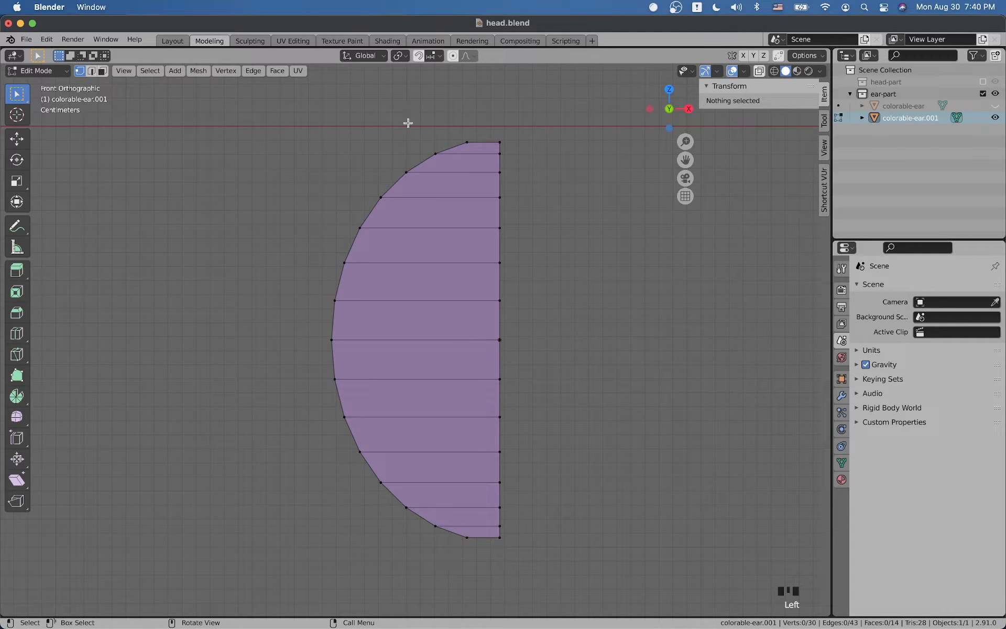
{"action": "left_click", "coordinate": [497, 143]}
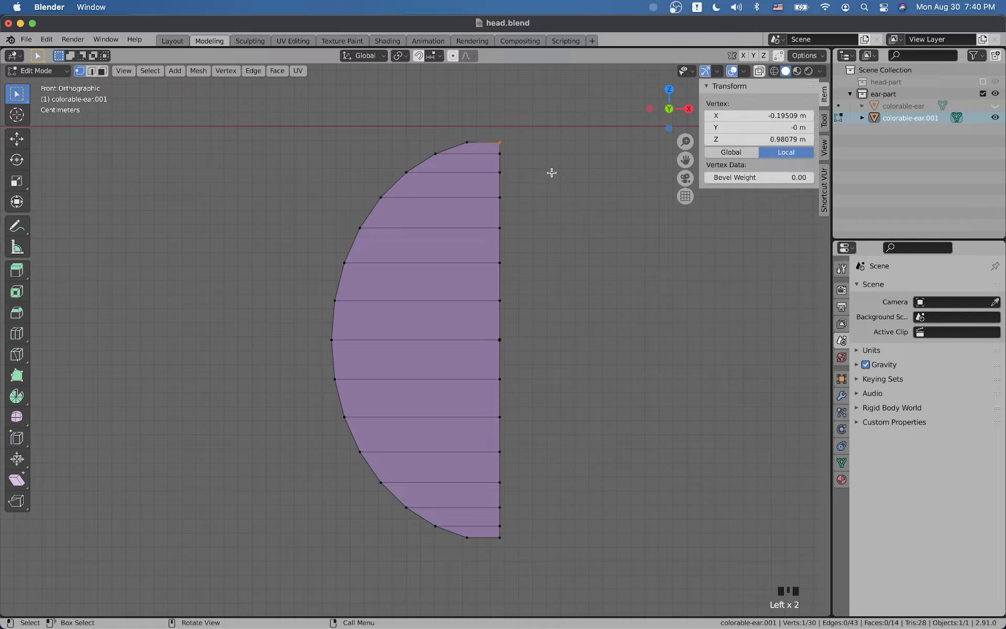
- Try raising the top vertex 0.005 m along Z, and undo the move
{"action": "key", "text": "g"}
{"action": "key", "text": "z"}
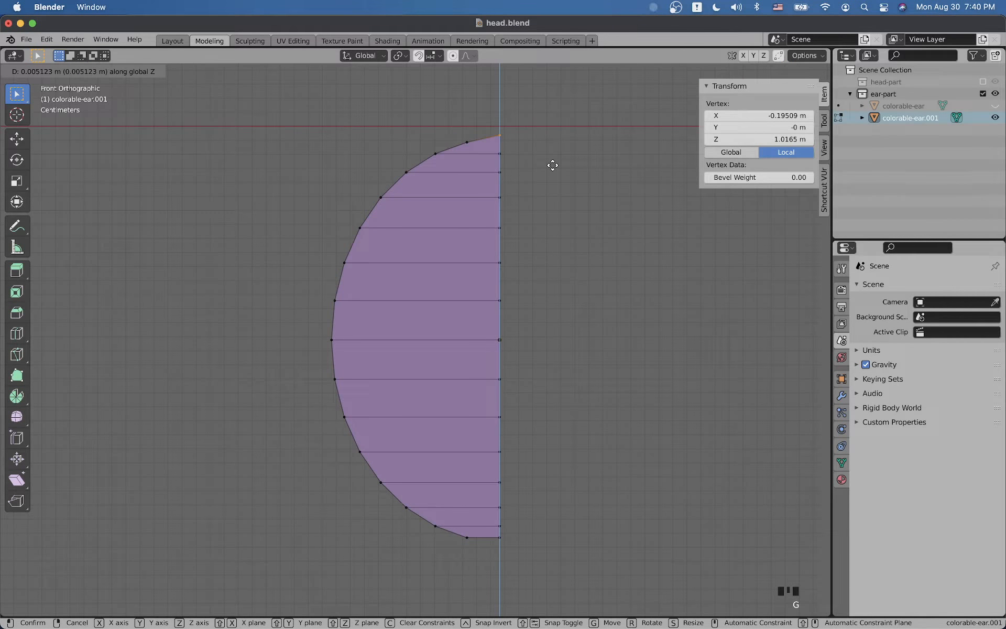
{"action": "type", "text": ".005"}
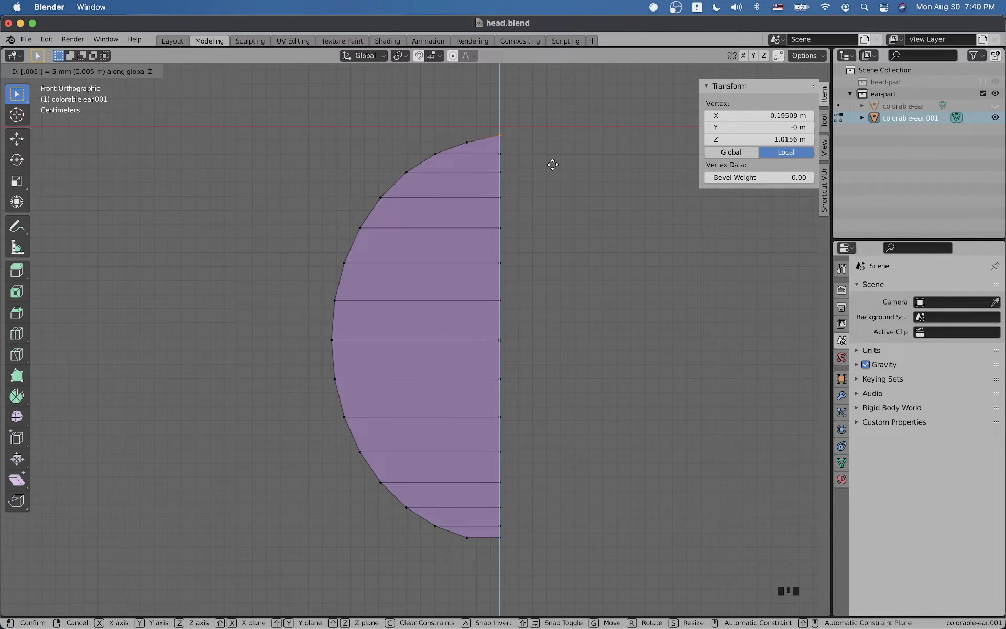
{"action": "key", "text": "Return"}
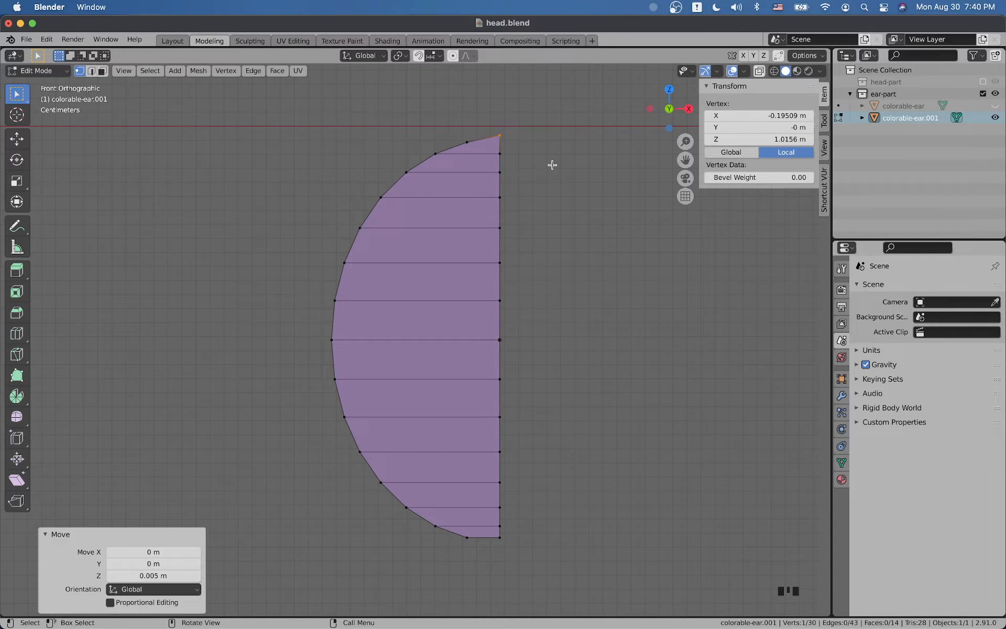
{"action": "key", "text": "ctrl+z"}
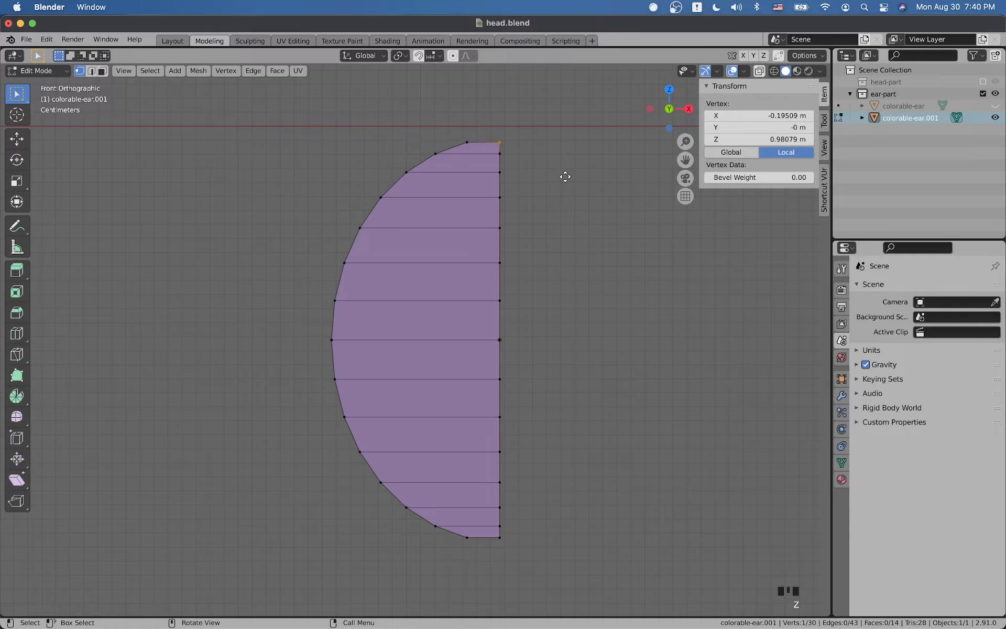
- Raise the top vertex of the straight edge 0.0025 m along Z
{"action": "key", "text": "g"}
{"action": "key", "text": "z"}
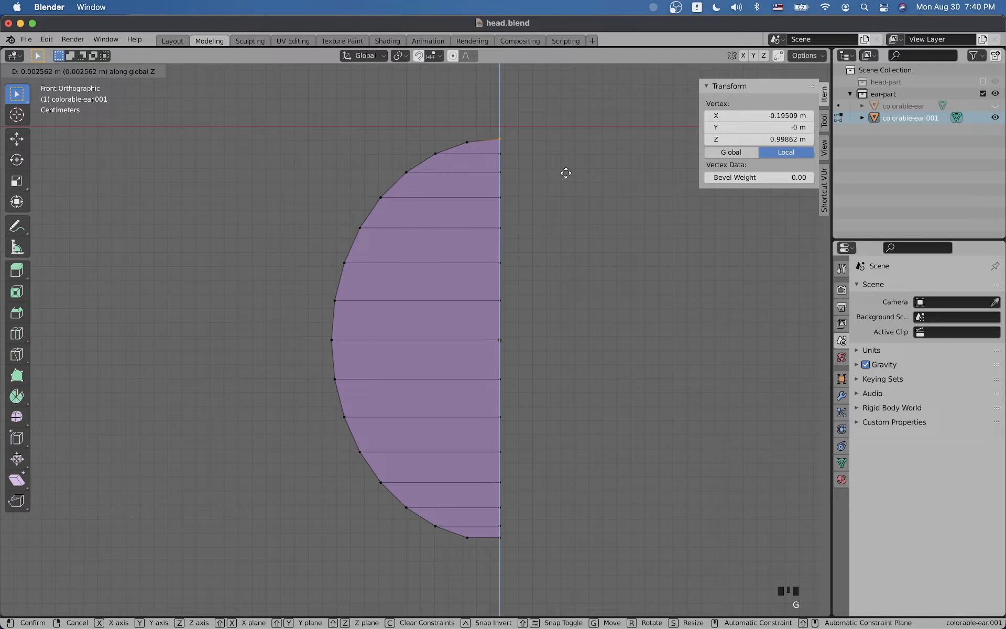
{"action": "type", "text": "0.0025"}
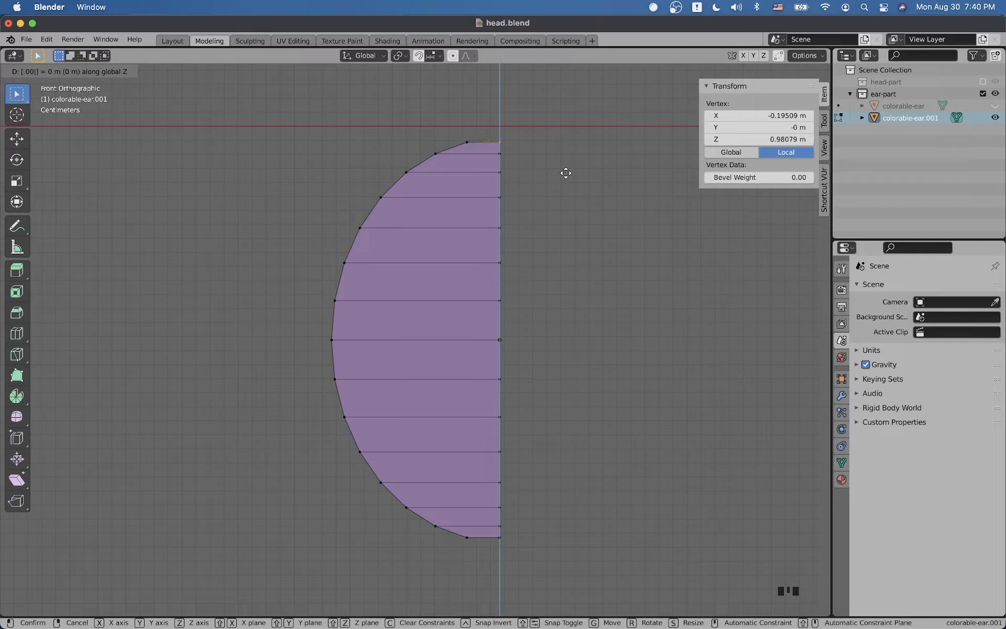
{"action": "key", "text": "Return"}
- Select the bottom vertex of the ear's straight edge and lower it 0.0025 m along Z
{"action": "left_click", "coordinate": [501, 535]}
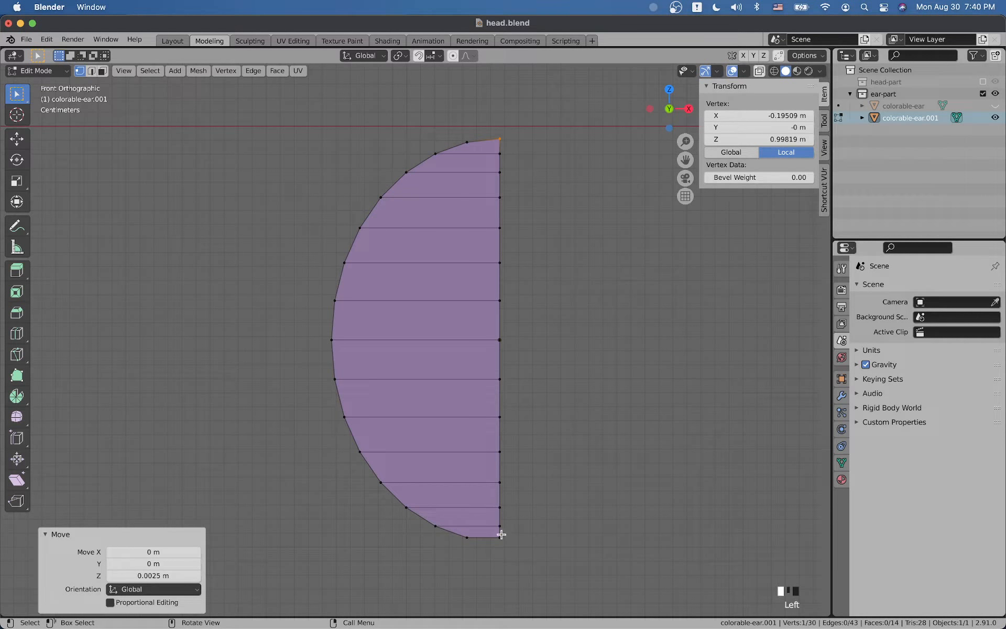
{"action": "type", "text": "g"}
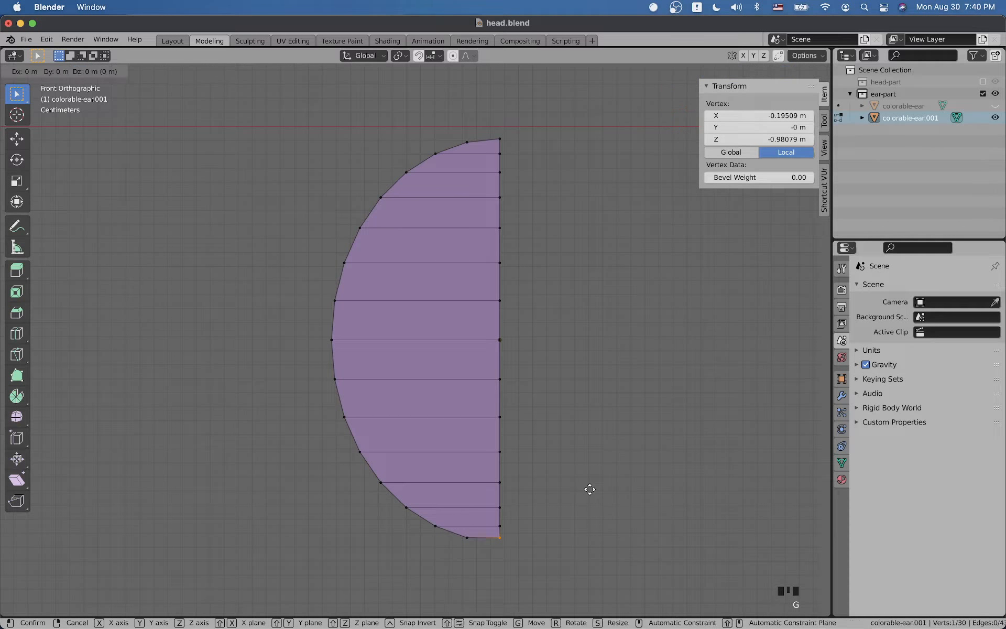
{"action": "type", "text": "z"}
{"action": "type", "text": ".0025"}
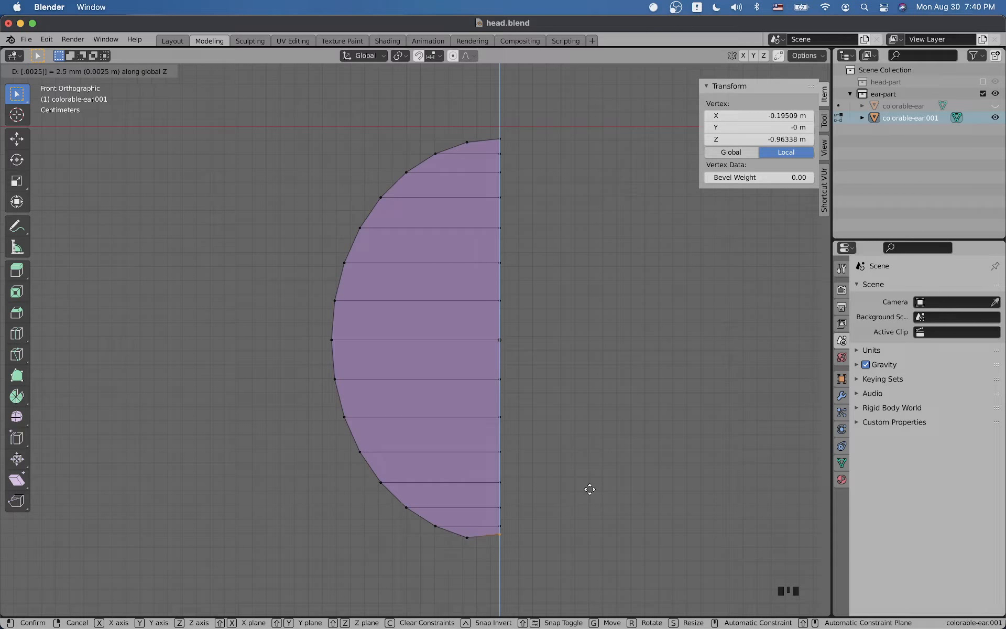
{"action": "type", "text": "-"}
{"action": "key", "text": "Return"}
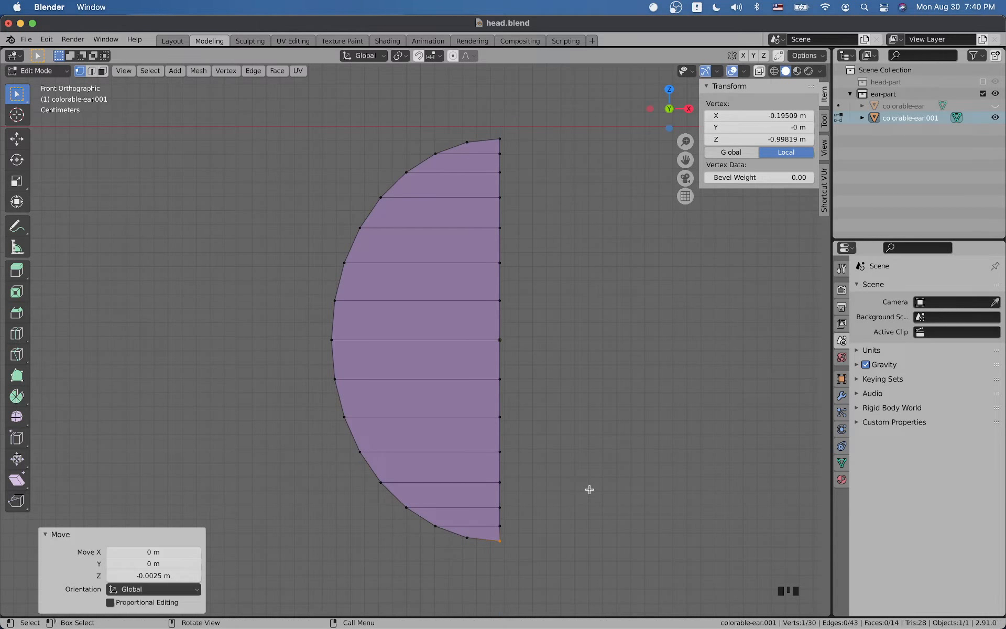
- Deselect the vertex, return to Object Mode and examine the ear's outline from several angles
{"action": "left_click", "coordinate": [589, 409]}
{"action": "key", "text": "Tab"}
{"action": "scroll", "coordinate": [534, 399], "scroll_direction": "down", "scroll_amount": 1}
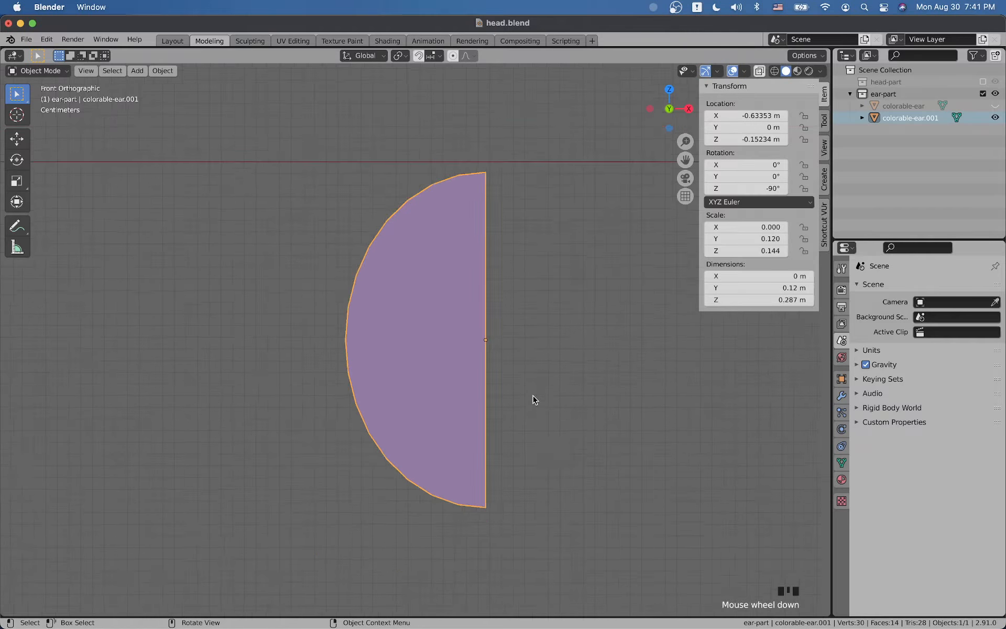
{"action": "scroll", "coordinate": [534, 399], "scroll_direction": "down", "scroll_amount": 1}
{"action": "middle_click_drag", "start_coordinate": [479, 406], "coordinate": [550, 417]}
{"action": "scroll", "coordinate": [496, 364], "scroll_direction": "up", "scroll_amount": 2}
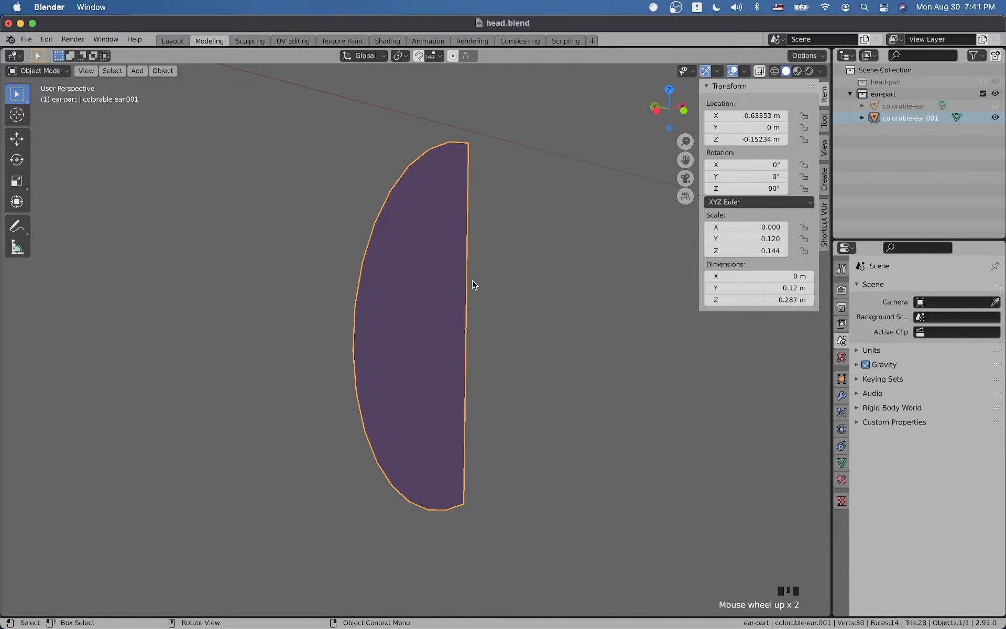
{"action": "middle_click_drag", "start_coordinate": [473, 284], "coordinate": [509, 315]}
{"action": "middle_click_drag", "start_coordinate": [429, 308], "coordinate": [335, 345]}
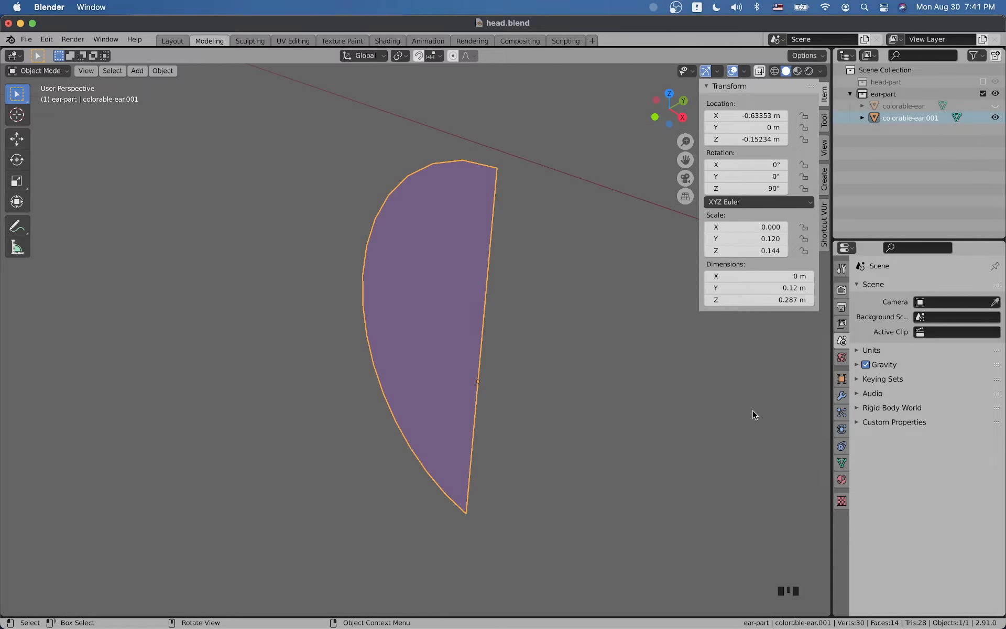
- Try extruding the whole ear mesh along global Z and then normal Y, and undo the extrusion
{"action": "left_click", "coordinate": [841, 395]}
{"action": "left_click", "coordinate": [892, 290]}
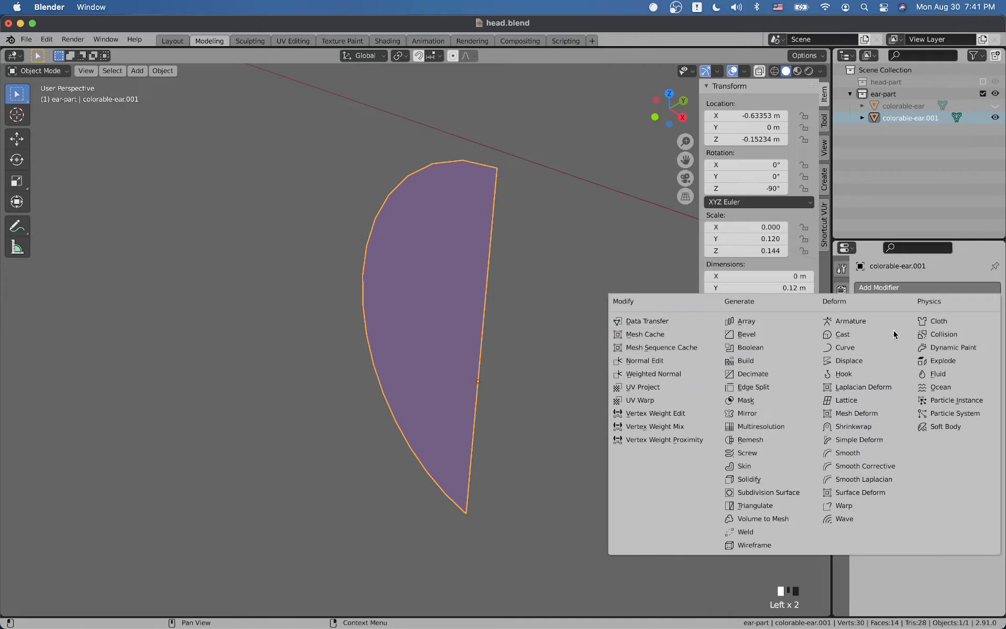
{"action": "key", "text": "Tab"}
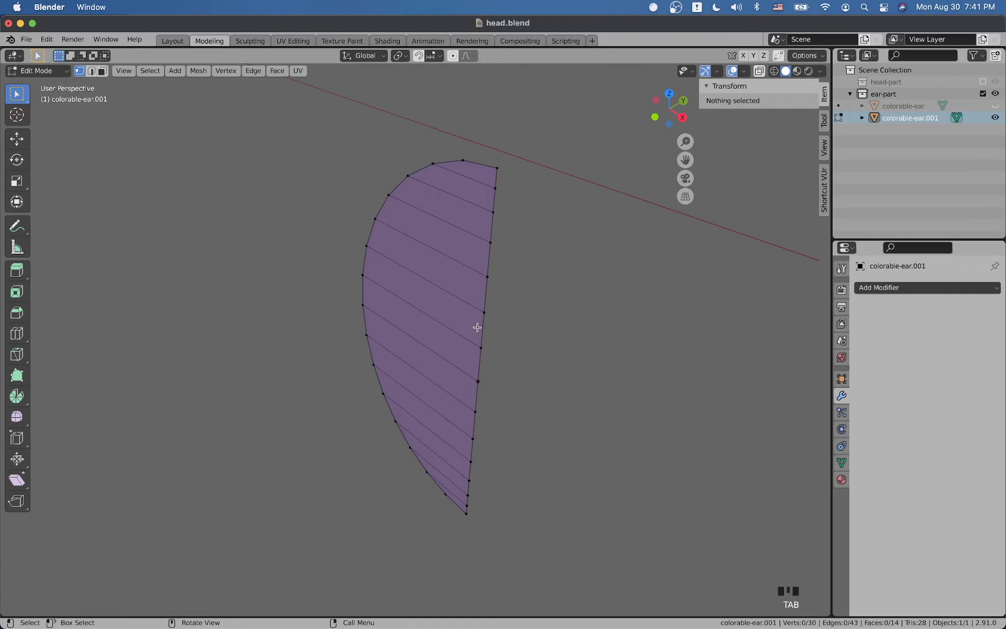
{"action": "key", "text": "a"}
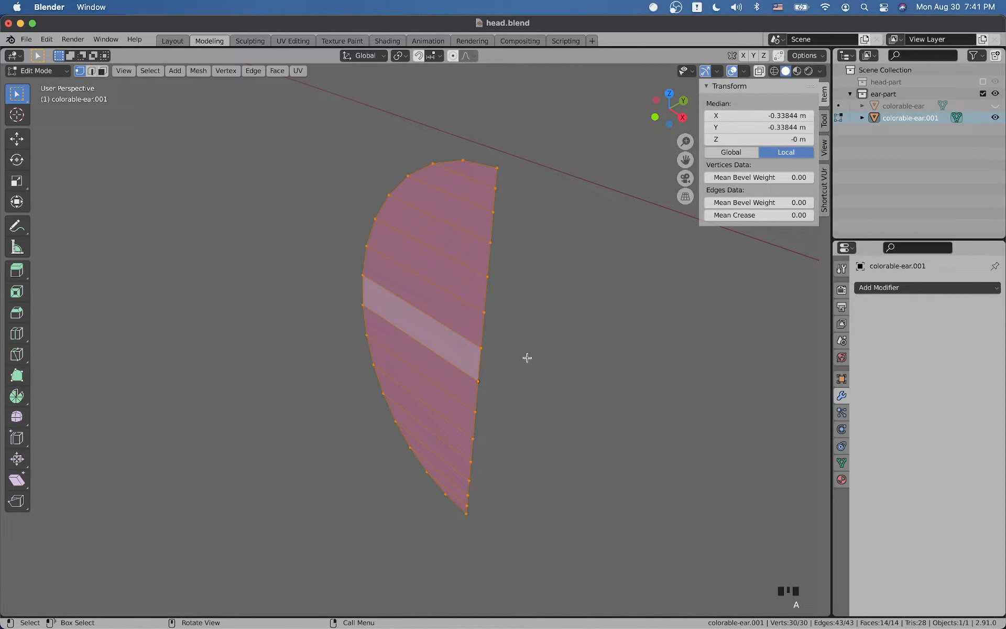
{"action": "key", "text": "e"}
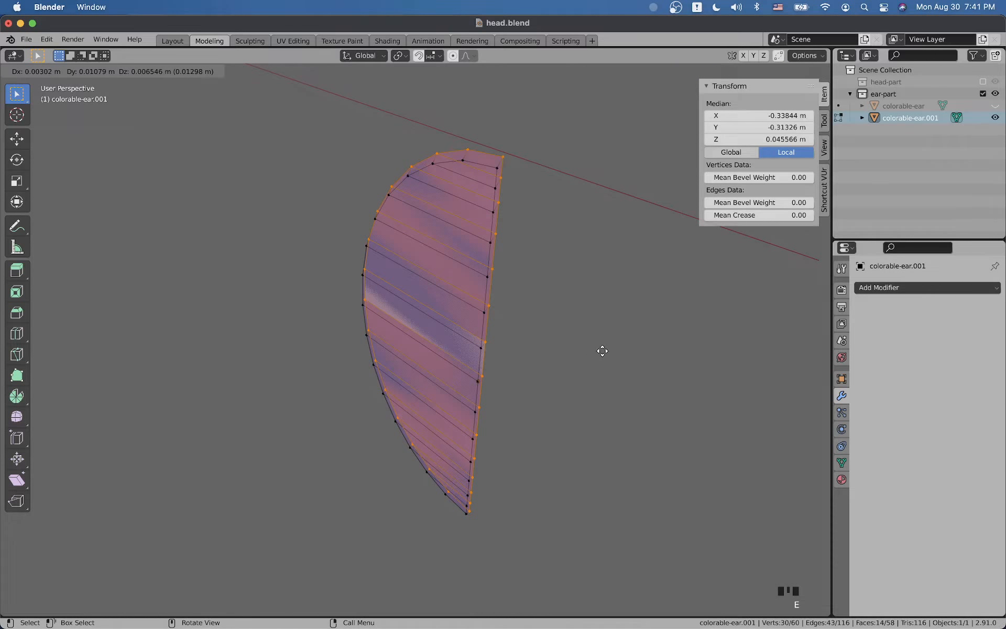
{"action": "key", "text": "z"}
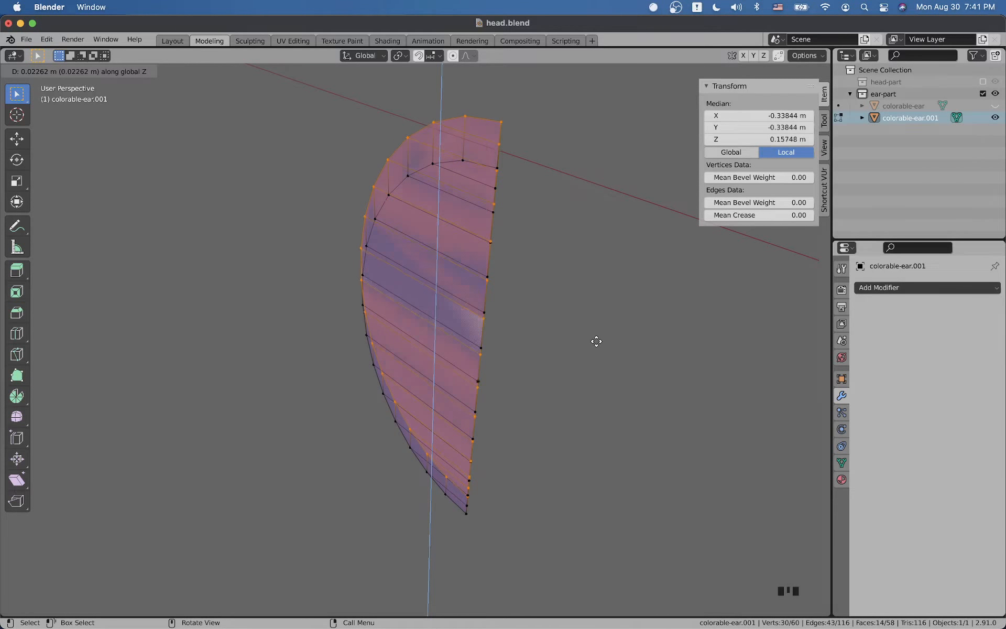
{"action": "key", "text": "y"}
{"action": "key", "text": "y"}
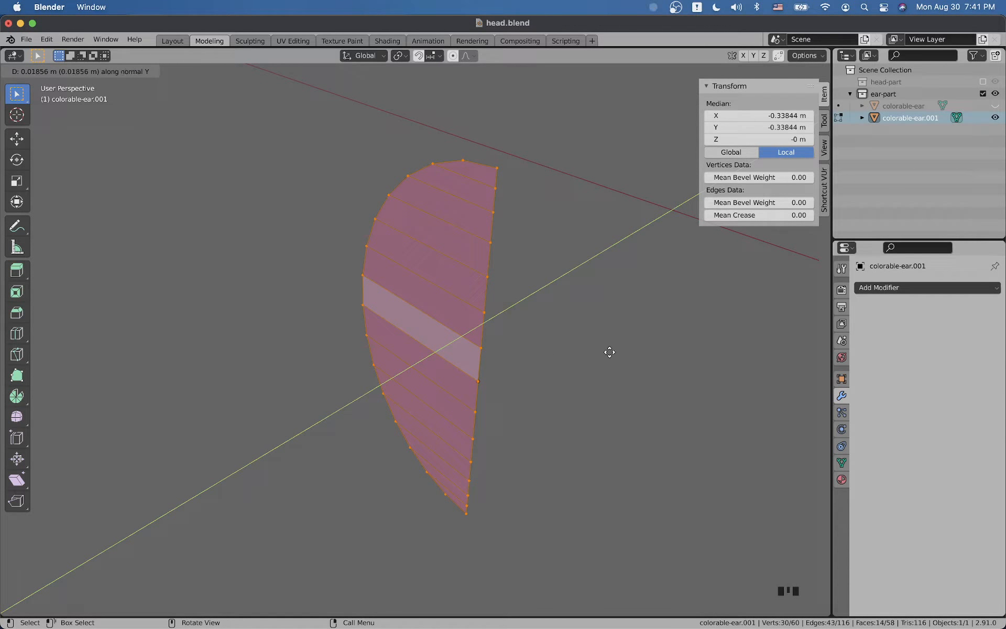
{"action": "key", "text": "Escape"}
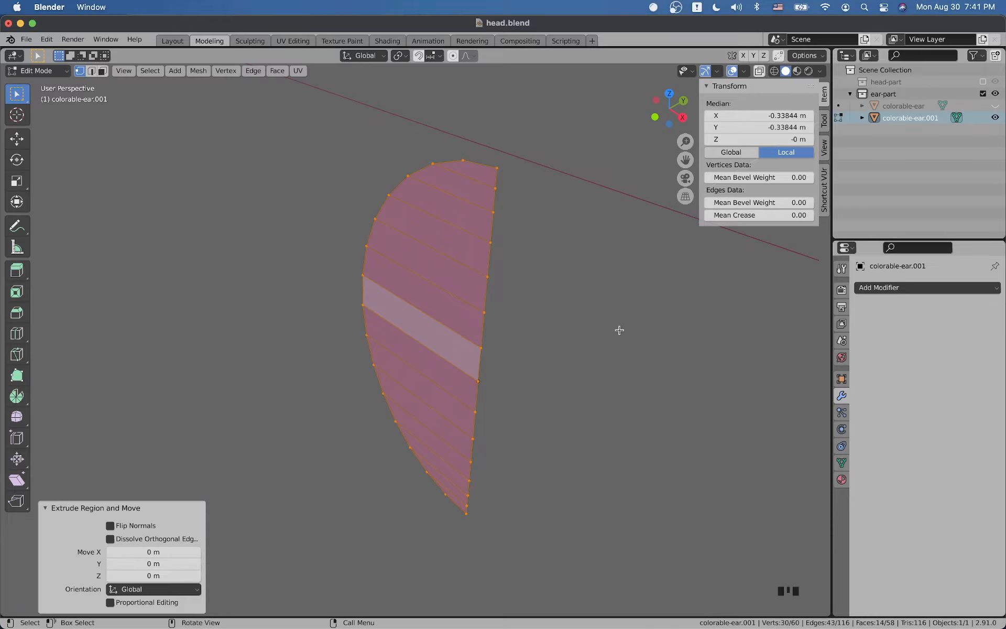
{"action": "key", "text": "ctrl+z"}
{"action": "key", "text": "ctrl+z"}
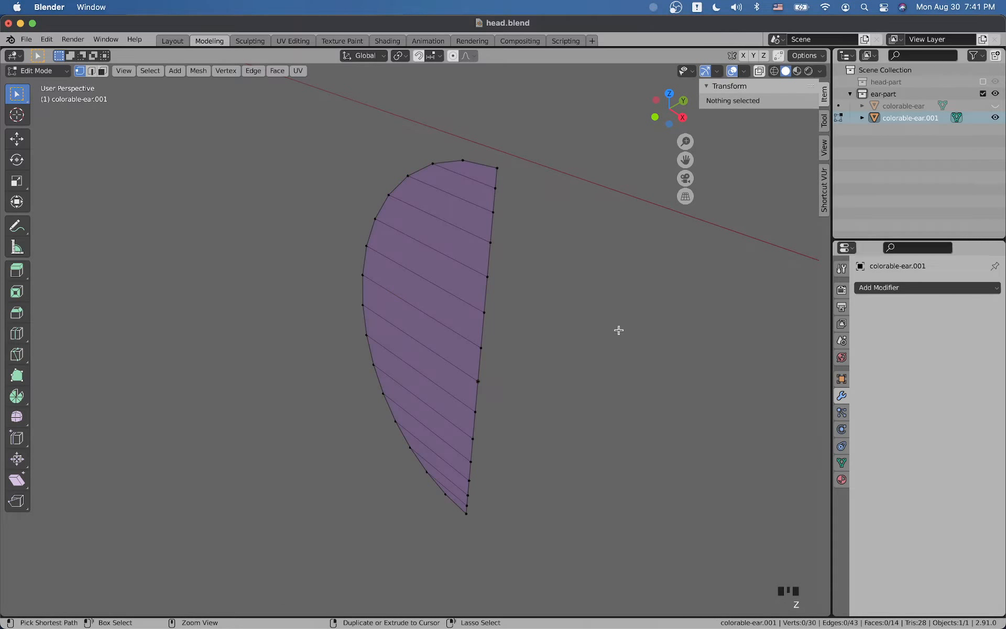
{"action": "key", "text": "ctrl+z"}
{"action": "key", "text": "ctrl+z"}
{"action": "key", "text": "ctrl+z"}
{"action": "left_click", "coordinate": [494, 188]}
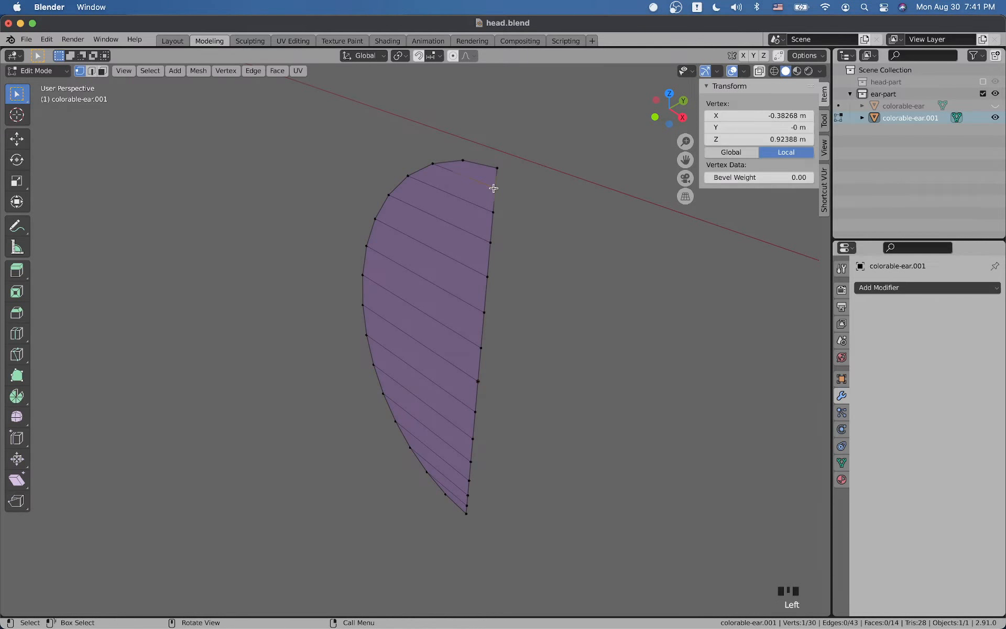
{"action": "key", "text": "g"}
{"action": "right_click", "coordinate": [533, 279]}
- In Object Mode, add a Solidify modifier to the ear and set its thickness to 0.1 m
{"action": "key", "text": "Tab"}
{"action": "left_click", "coordinate": [933, 288]}
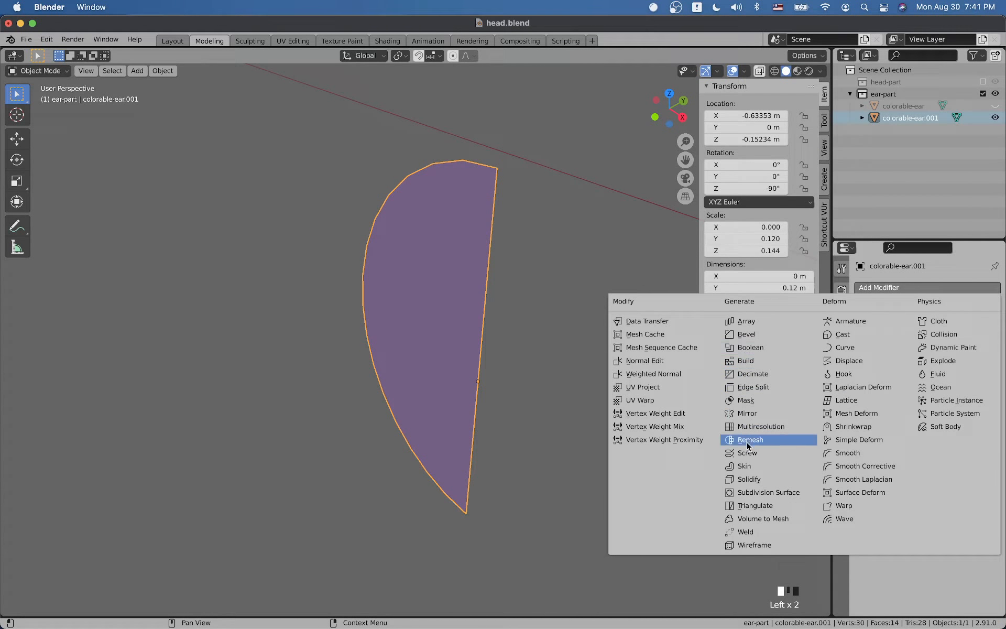
{"action": "left_click", "coordinate": [749, 479]}
{"action": "middle_click_drag", "start_coordinate": [626, 382], "coordinate": [595, 363]}
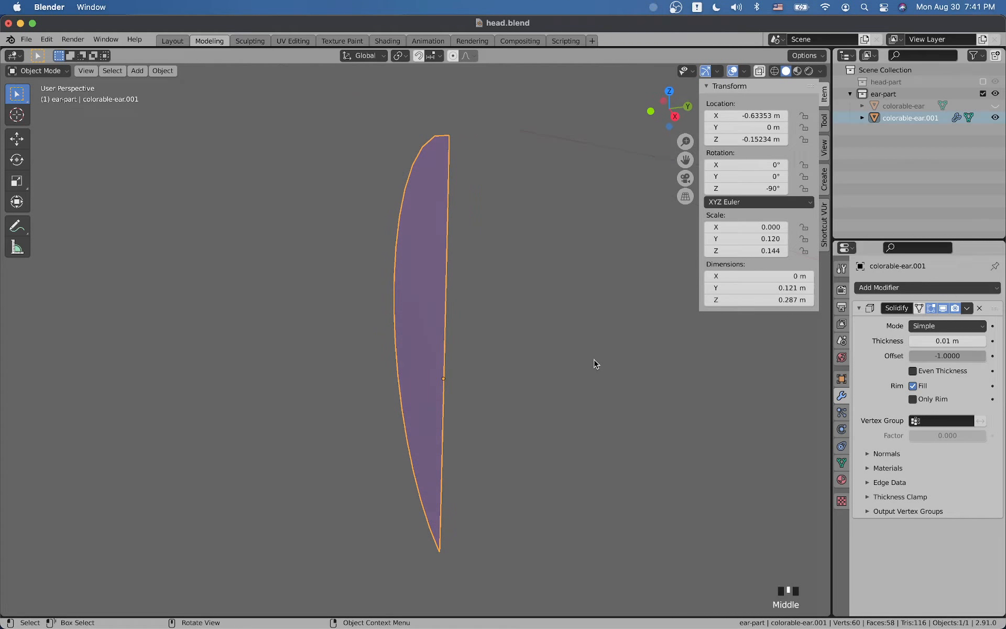
{"action": "left_click", "coordinate": [943, 341]}
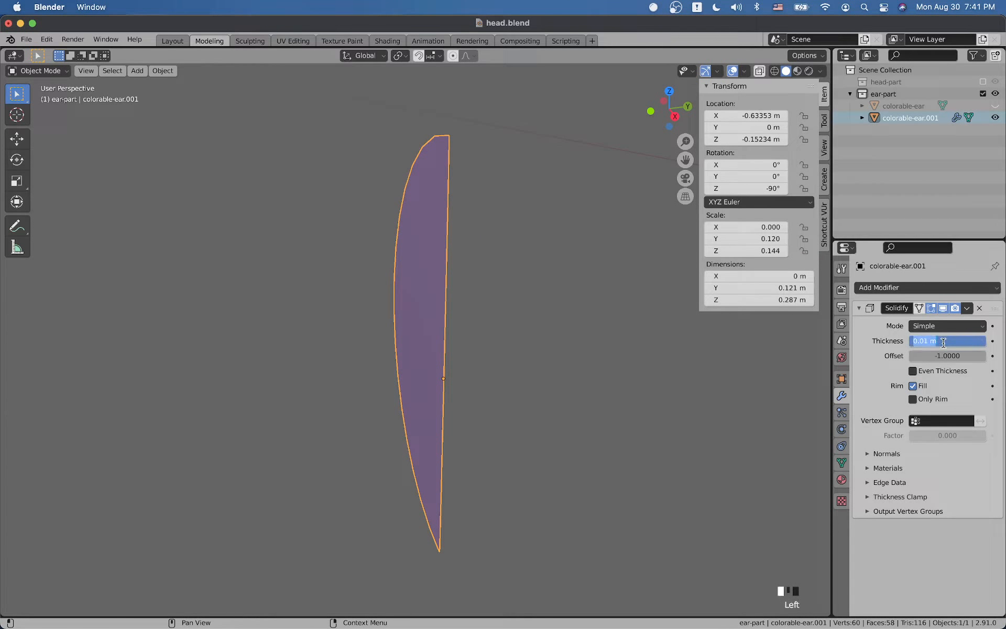
{"action": "type", "text": "0.1"}
{"action": "key", "text": "Return"}
{"action": "middle_click_drag", "start_coordinate": [628, 352], "coordinate": [669, 360]}
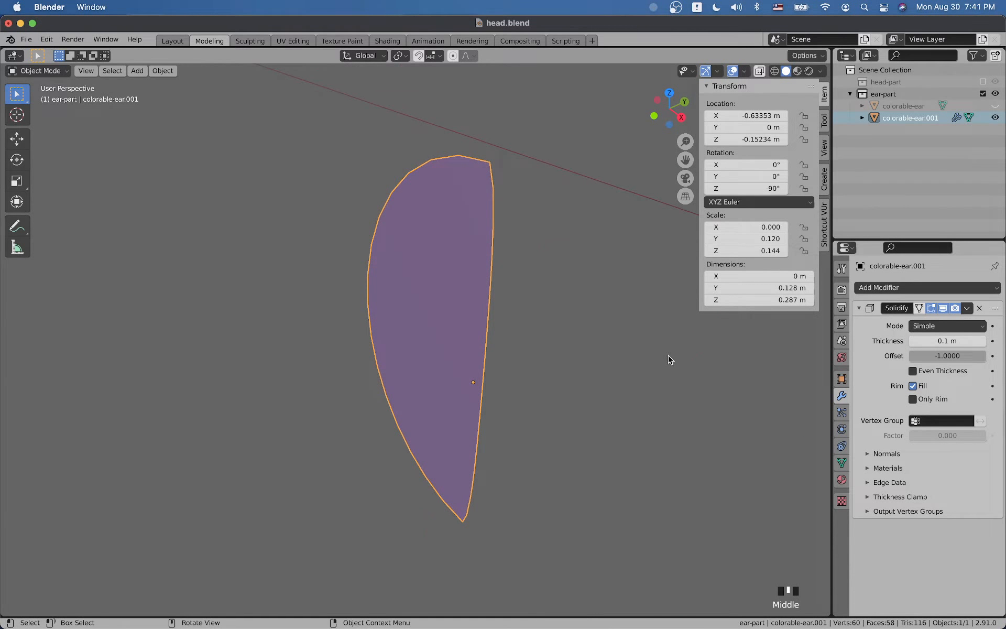
- Apply the ear's scale and reduce the Solidify thickness to 0.02 m
{"action": "left_click", "coordinate": [744, 226]}
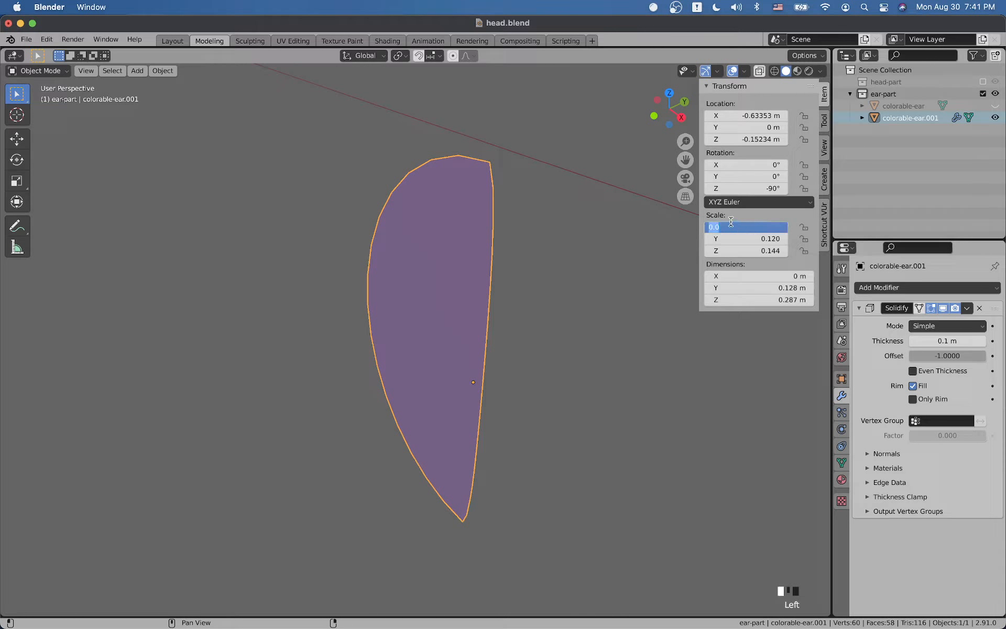
{"action": "left_click", "coordinate": [725, 217]}
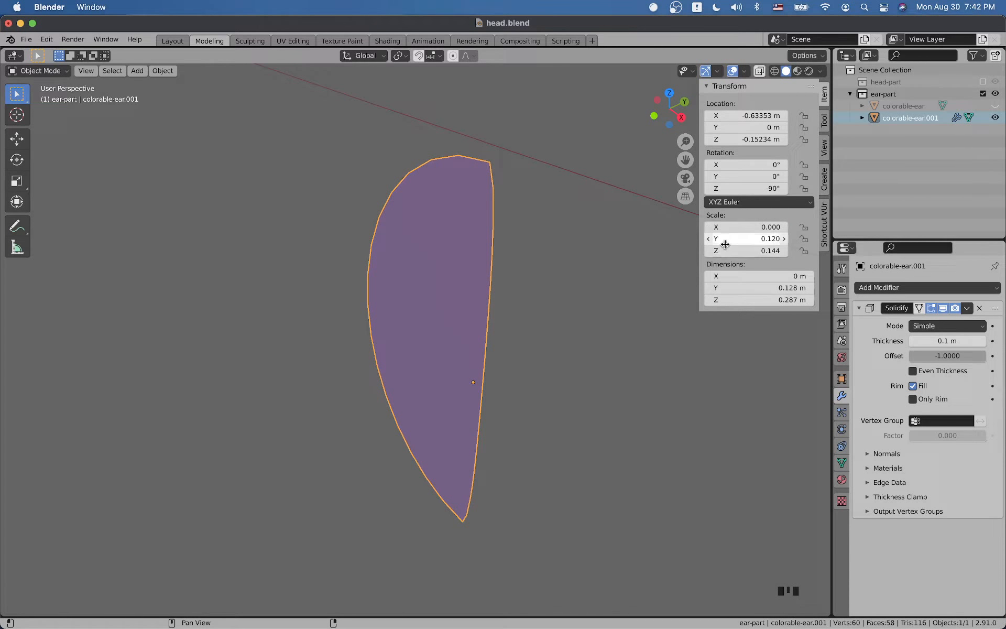
{"action": "middle_click_drag", "start_coordinate": [540, 361], "coordinate": [468, 346]}
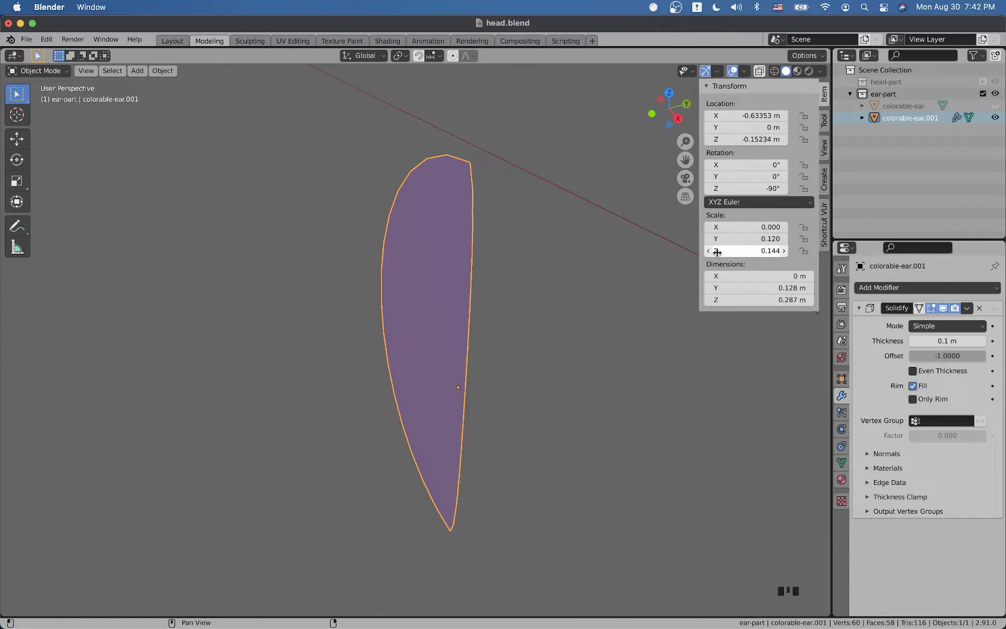
{"action": "key", "text": "ctrl+a"}
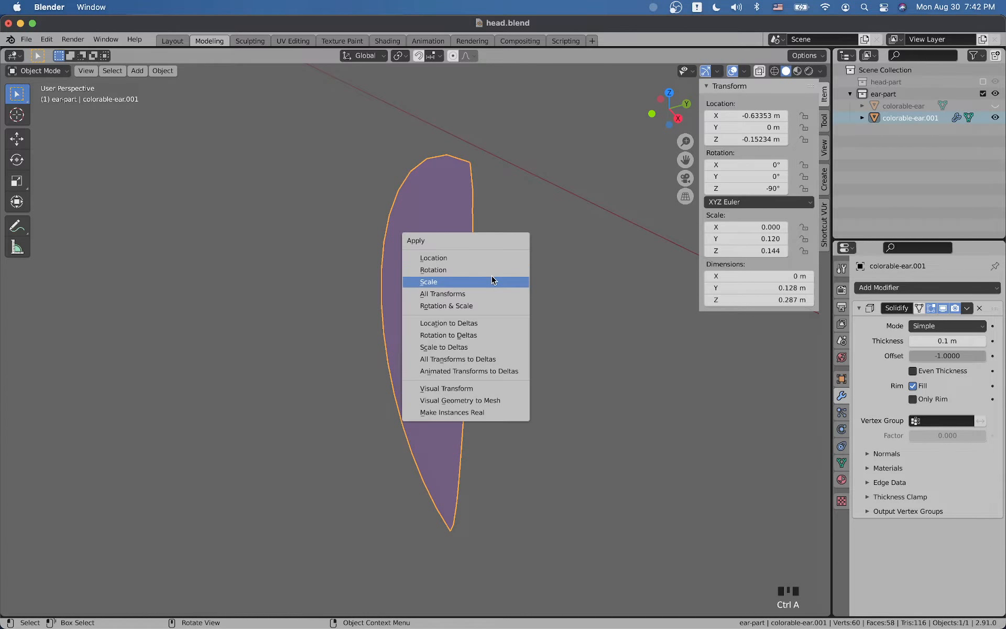
{"action": "left_click", "coordinate": [492, 279]}
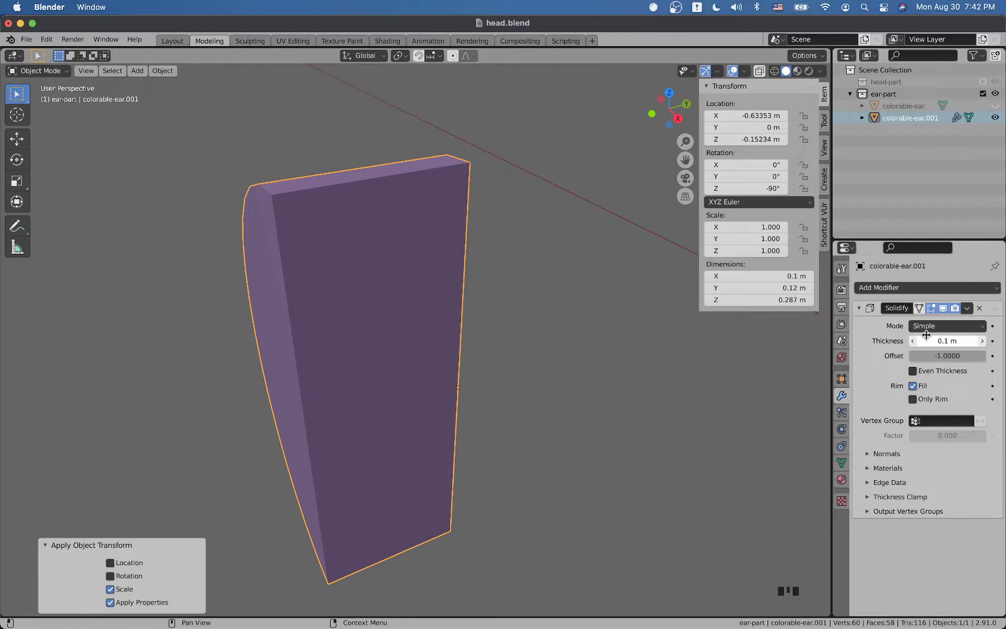
{"action": "mouse_move", "coordinate": [927, 342]}
{"action": "left_mouse_down"}
{"action": "mouse_move", "coordinate": [885, 342]}
{"action": "mouse_move", "coordinate": [922, 343]}
{"action": "left_mouse_up"}
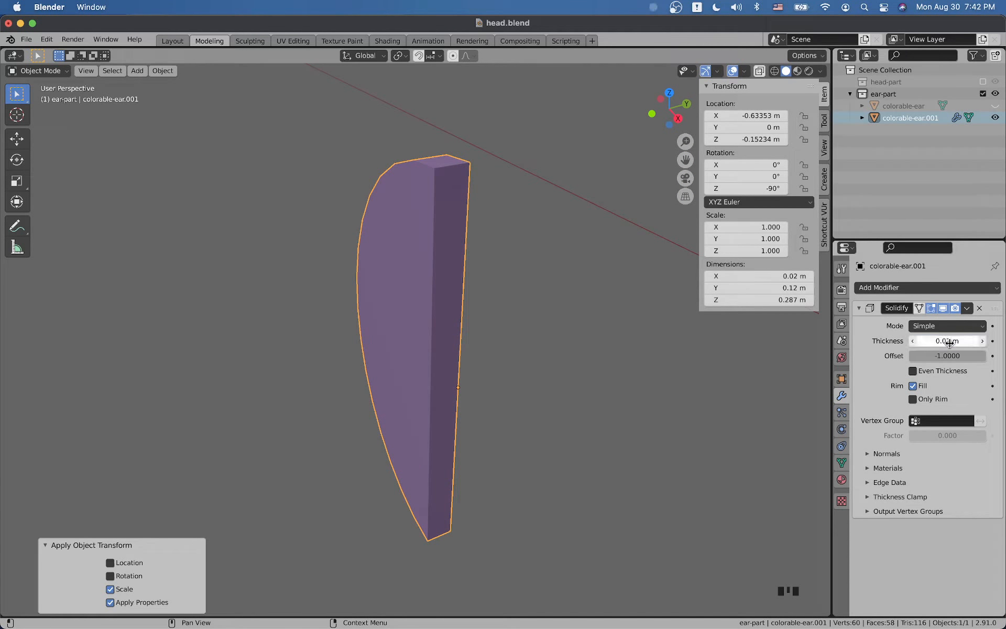
- Enable the head-part collection to compare the ear's thickness with the head, keeping the original colorable-ear hidden
{"action": "scroll", "coordinate": [633, 422], "scroll_direction": "down", "scroll_amount": 4}
{"action": "middle_click_drag", "start_coordinate": [483, 383], "coordinate": [689, 360]}
{"action": "left_click", "coordinate": [995, 105]}
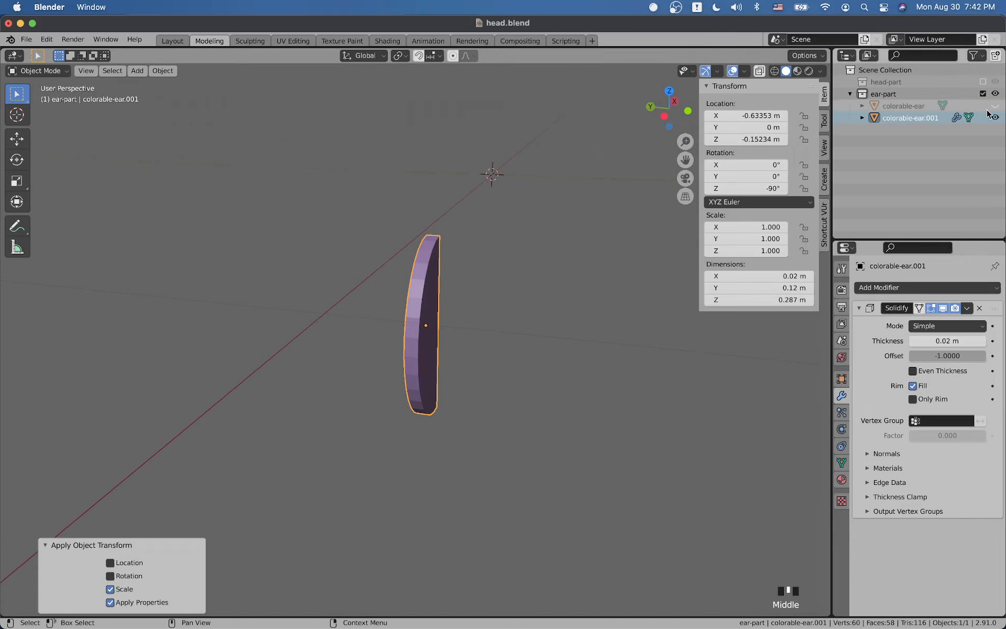
{"action": "left_click", "coordinate": [994, 105]}
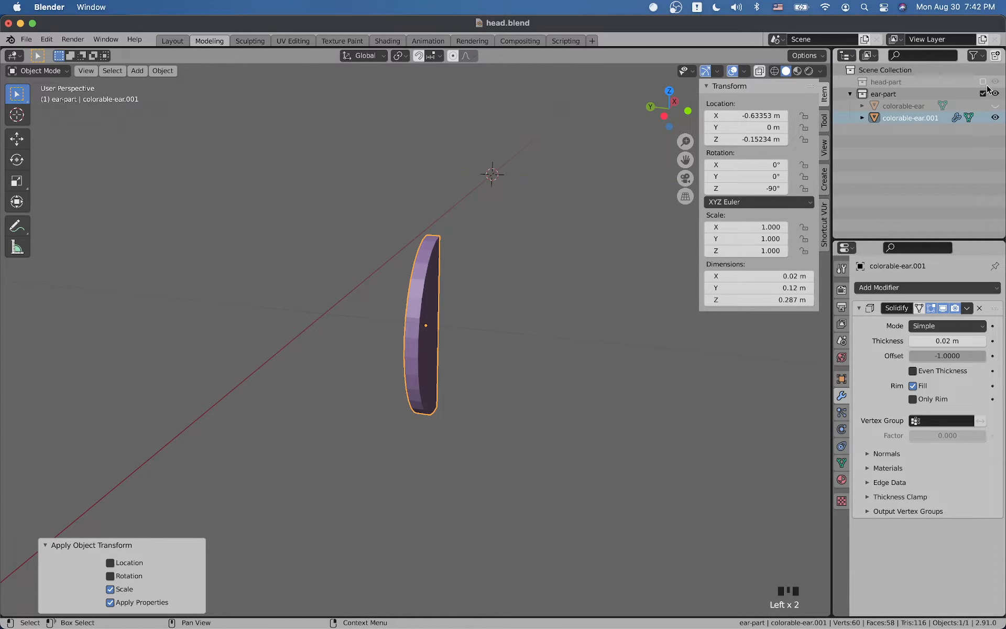
{"action": "left_click", "coordinate": [982, 81]}
{"action": "middle_click_drag", "start_coordinate": [554, 294], "coordinate": [572, 334]}
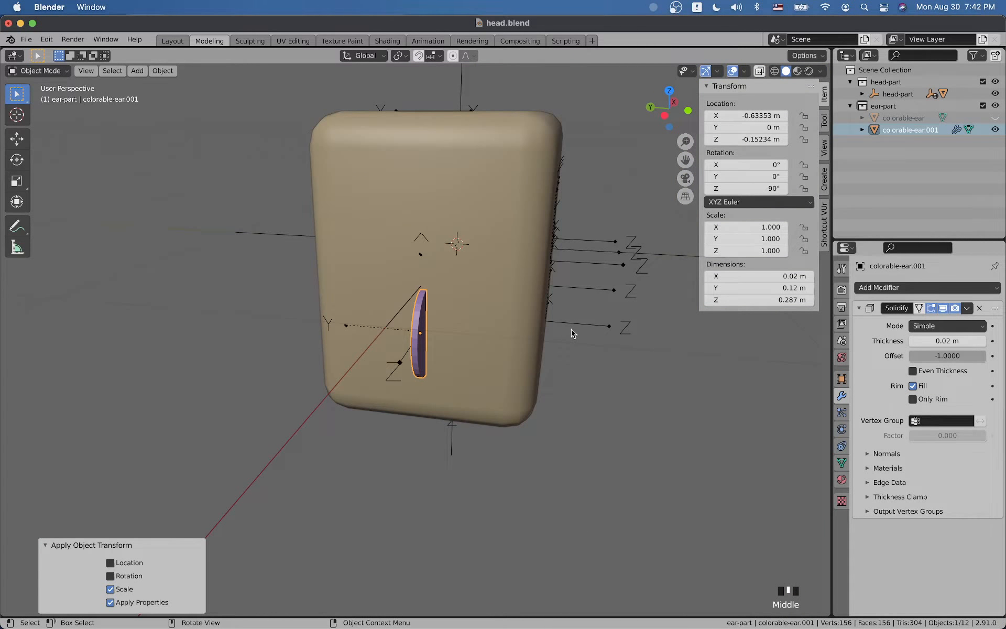
{"action": "scroll", "coordinate": [556, 332], "scroll_direction": "up", "scroll_amount": 3}
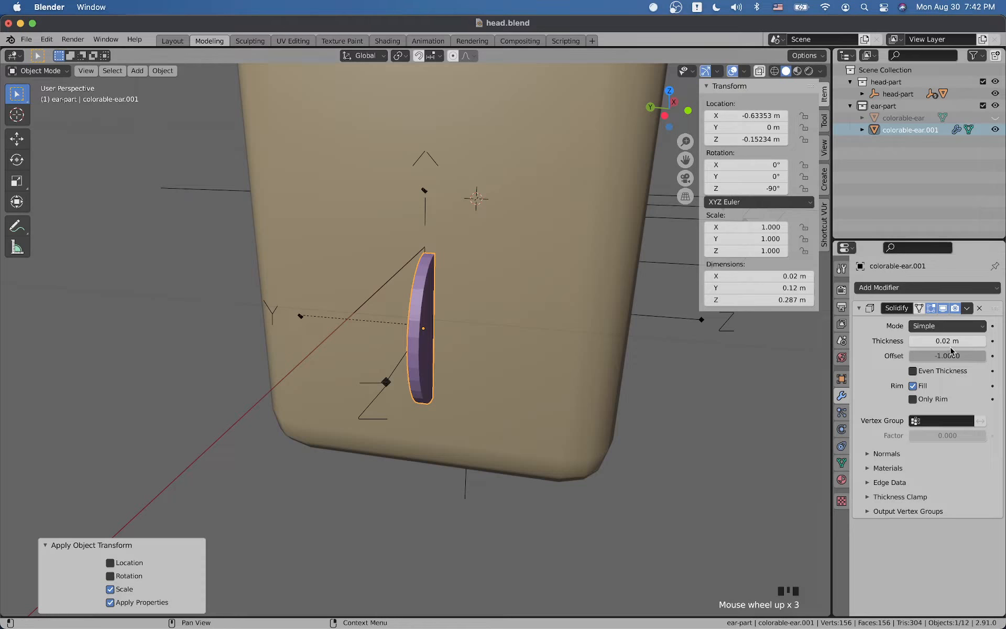
- Increase the ear's Solidify thickness to 0.05 m and check it against the head
{"action": "left_click", "coordinate": [982, 341]}
{"action": "left_click", "coordinate": [983, 344]}
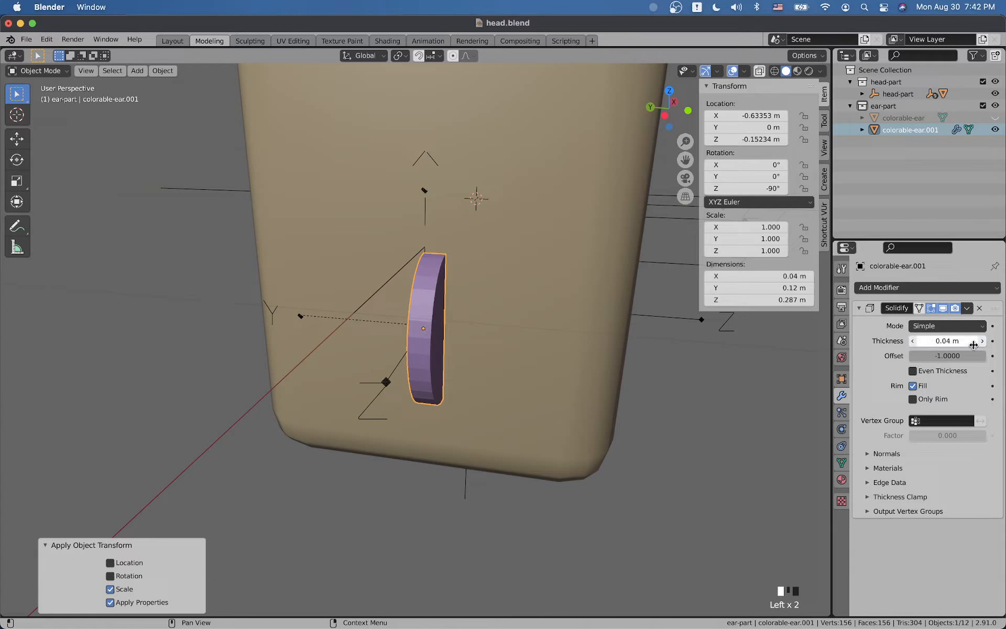
{"action": "left_click", "coordinate": [975, 346]}
{"action": "middle_click_drag", "start_coordinate": [603, 361], "coordinate": [504, 358]}
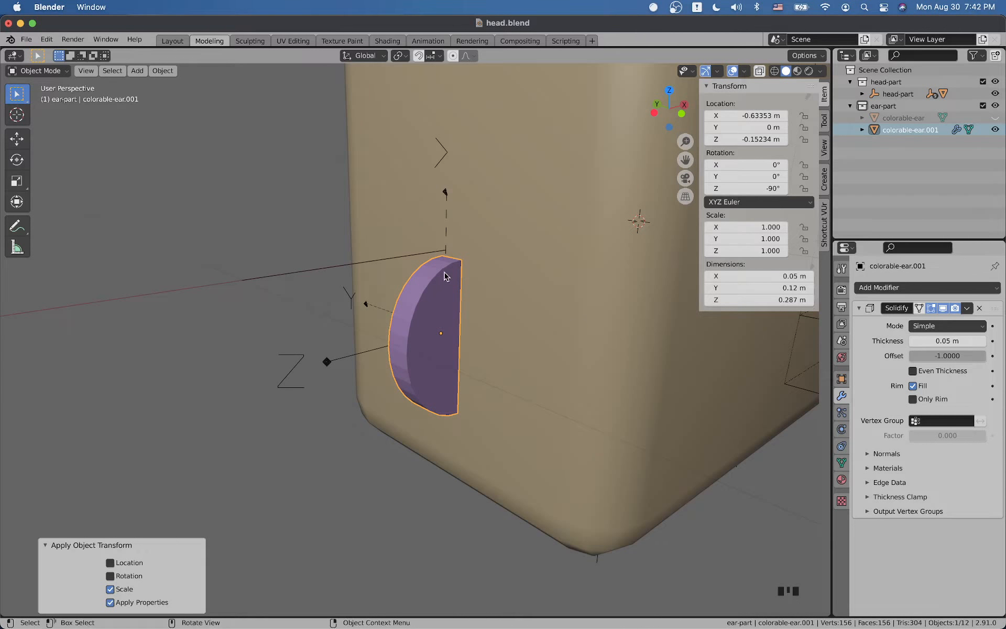
- Shade the ear smooth with Auto Smooth enabled at 30°, and save the file
{"action": "scroll", "coordinate": [425, 336], "scroll_direction": "up", "scroll_amount": 2}
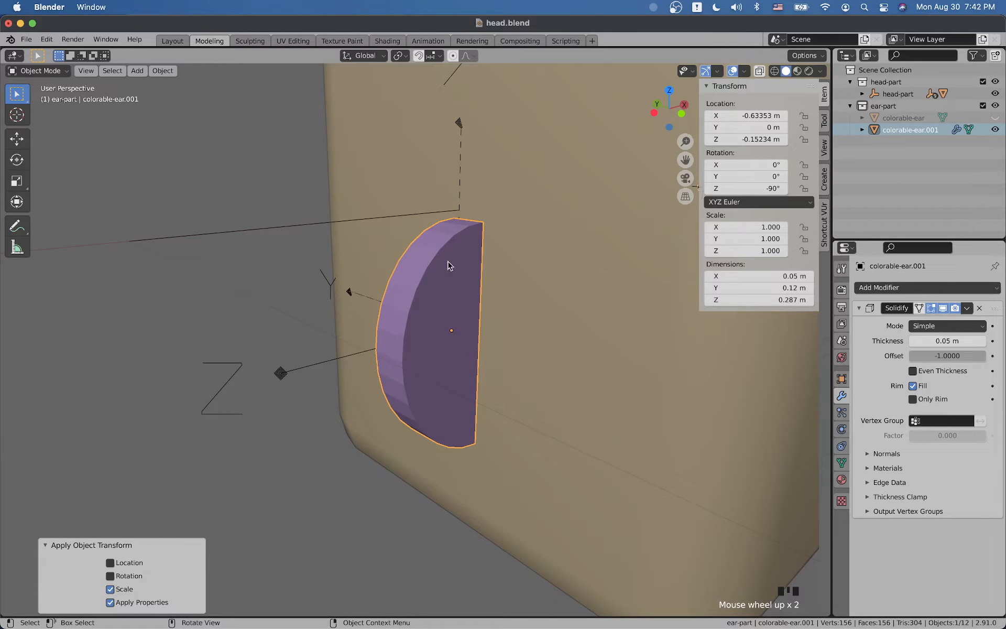
{"action": "scroll", "coordinate": [414, 346], "scroll_direction": "up", "scroll_amount": 1}
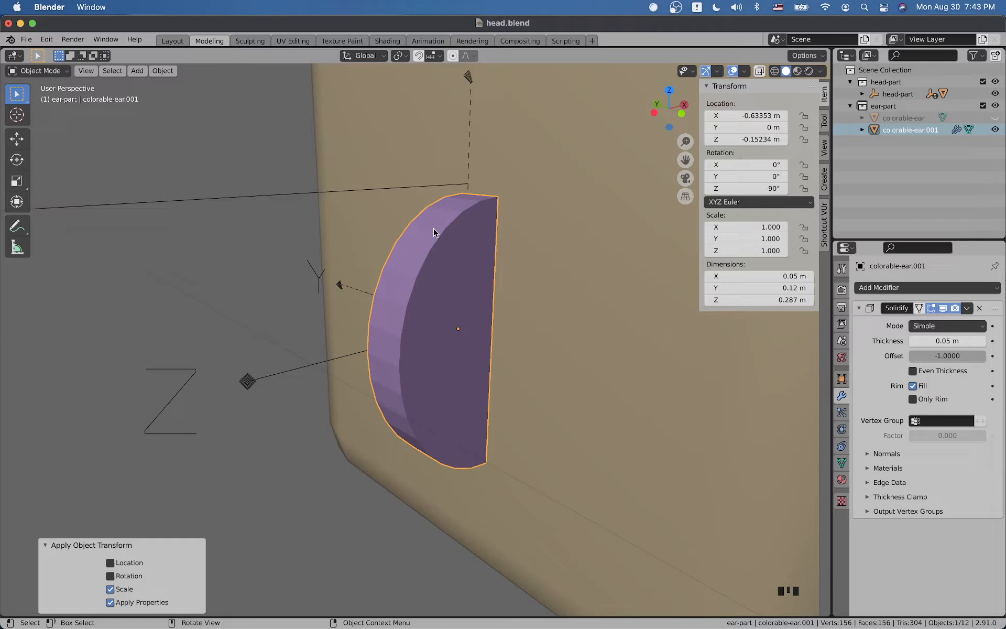
{"action": "right_click", "coordinate": [416, 244]}
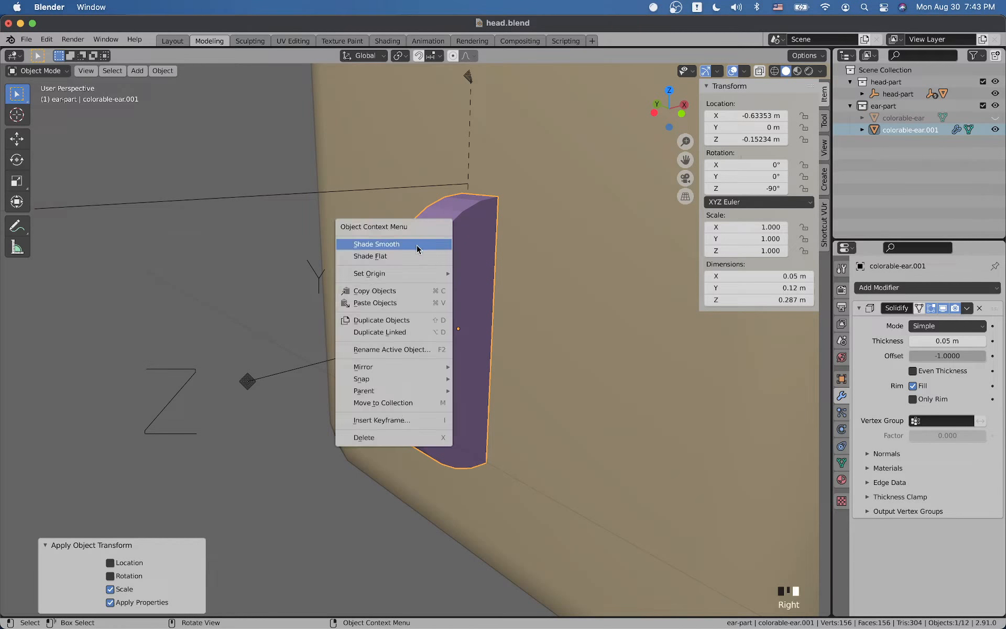
{"action": "left_click", "coordinate": [375, 245]}
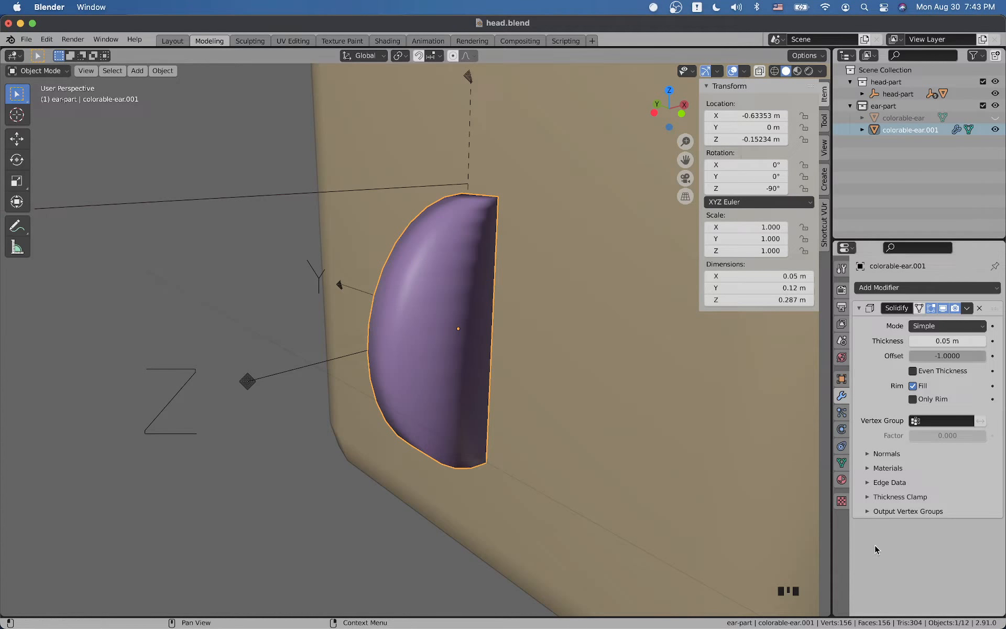
{"action": "left_click", "coordinate": [841, 462]}
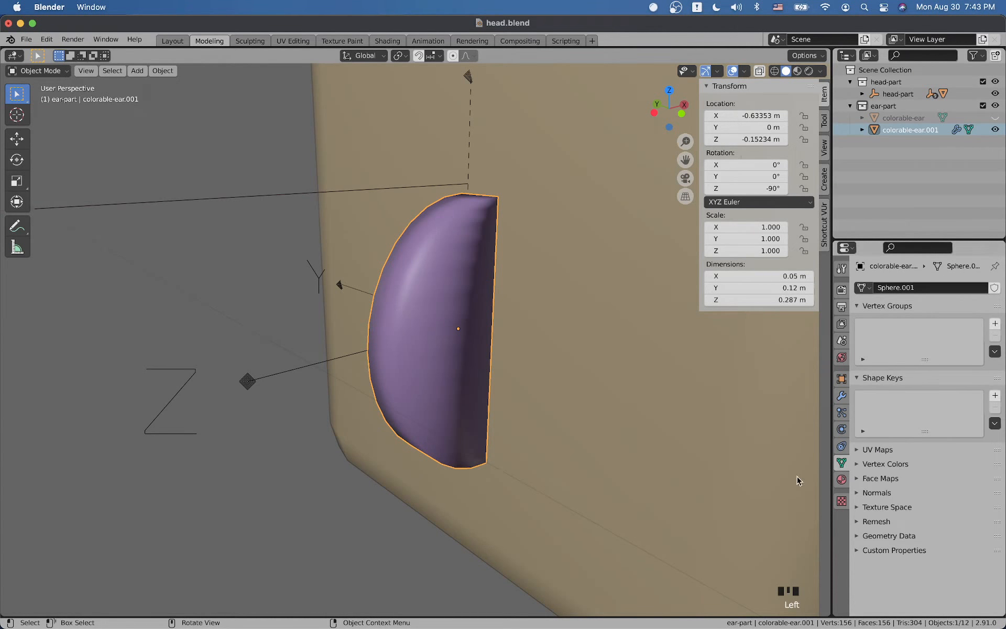
{"action": "left_click", "coordinate": [885, 497]}
{"action": "left_click", "coordinate": [912, 510]}
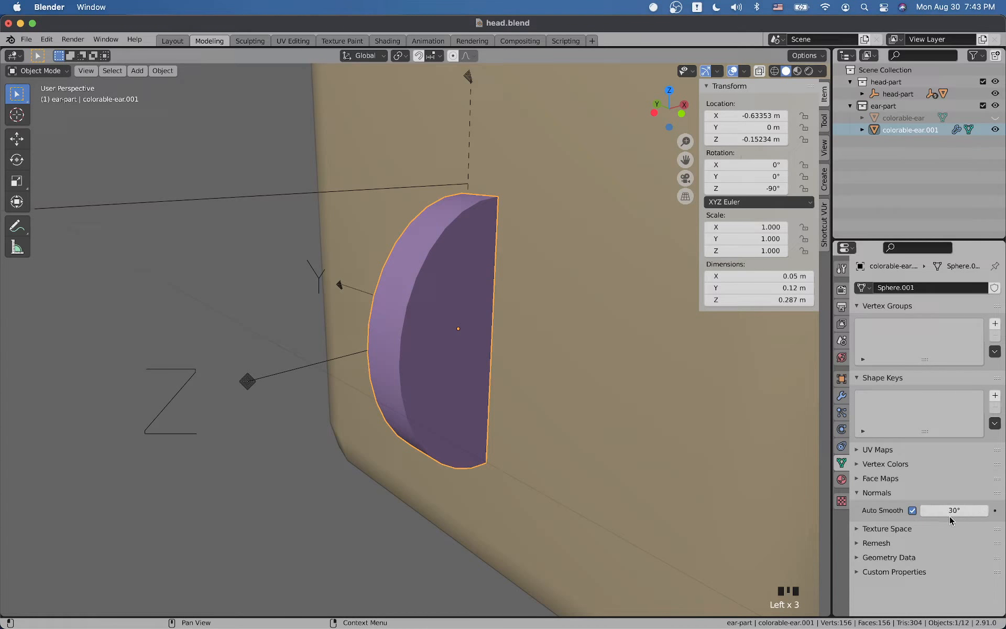
{"action": "middle_click_drag", "start_coordinate": [442, 400], "coordinate": [403, 419]}
{"action": "key", "text": "ctrl+s"}
{"action": "left_click", "coordinate": [420, 349]}
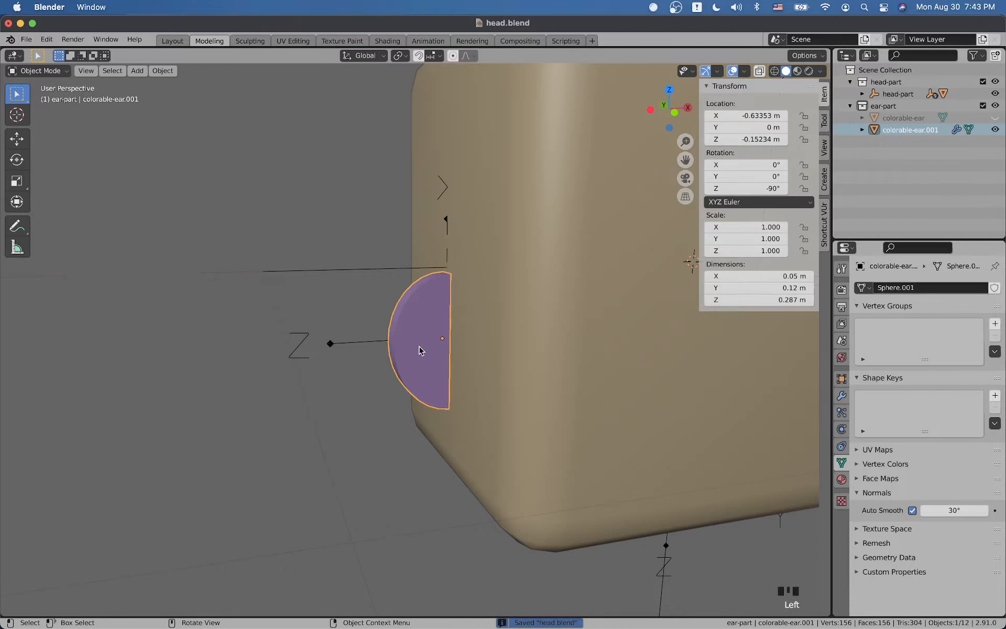
{"action": "scroll", "coordinate": [419, 350], "scroll_direction": "up", "scroll_amount": 3}
{"action": "middle_click_drag", "start_coordinate": [420, 350], "coordinate": [394, 349]}
{"action": "key", "text": "Tab"}
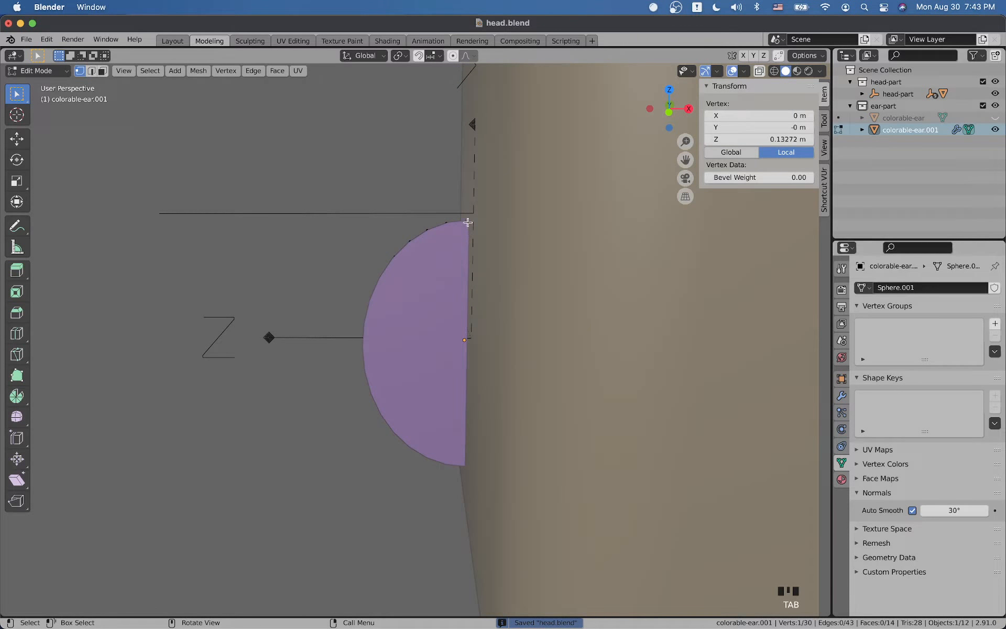
{"action": "left_click_drag", "start_coordinate": [465, 219], "coordinate": [531, 498]}
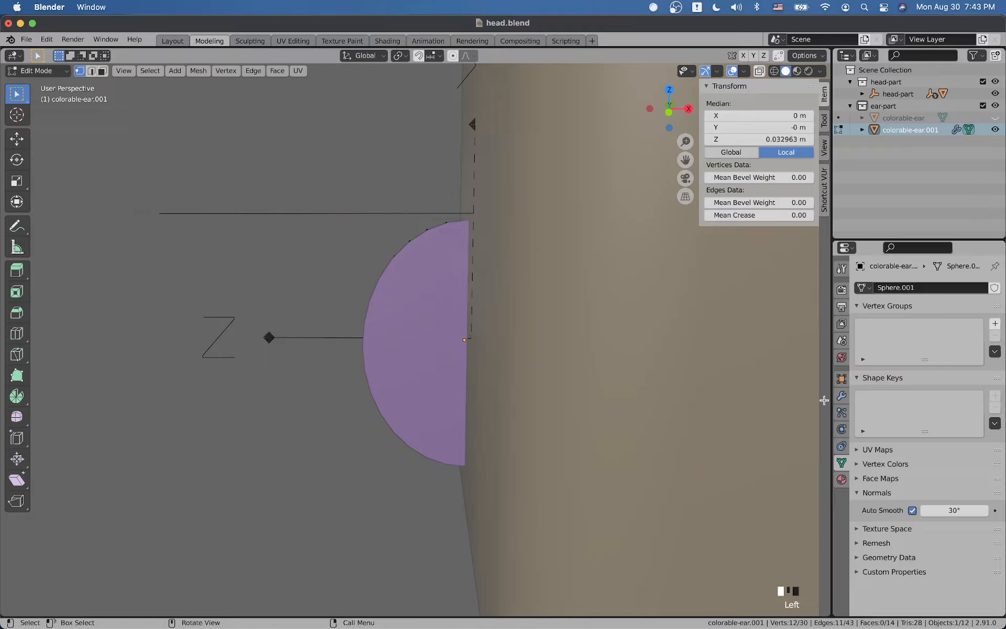
{"action": "key", "text": "Tab"}
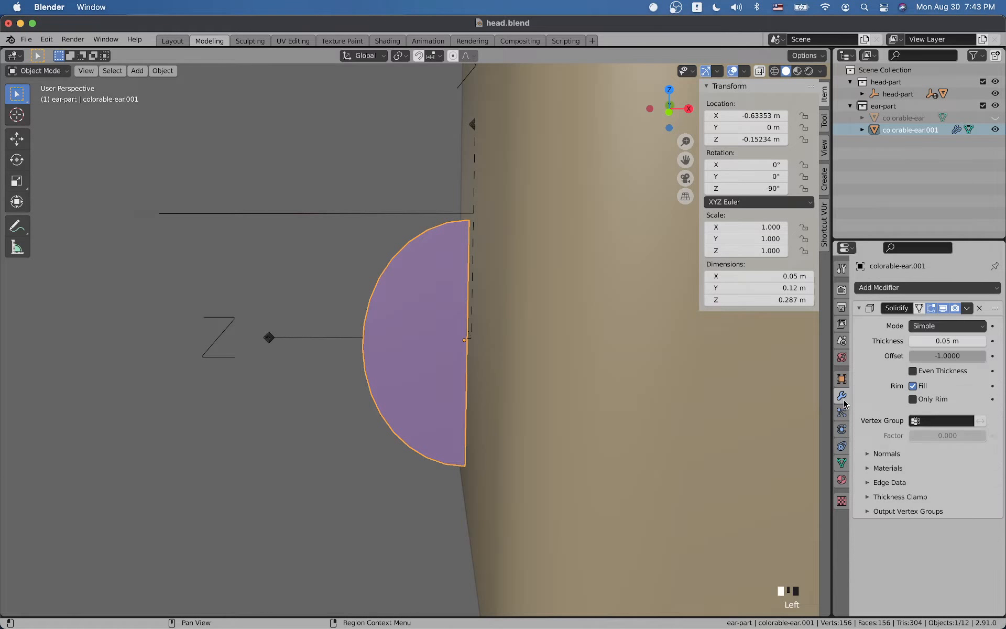
- In Edit Mode, move all vertices of the ear's straight edge about 0.01 m along X towards the head, and return to Object Mode
{"action": "left_click", "coordinate": [841, 395]}
{"action": "middle_click_drag", "start_coordinate": [523, 385], "coordinate": [578, 390]}
{"action": "key", "text": "Tab"}
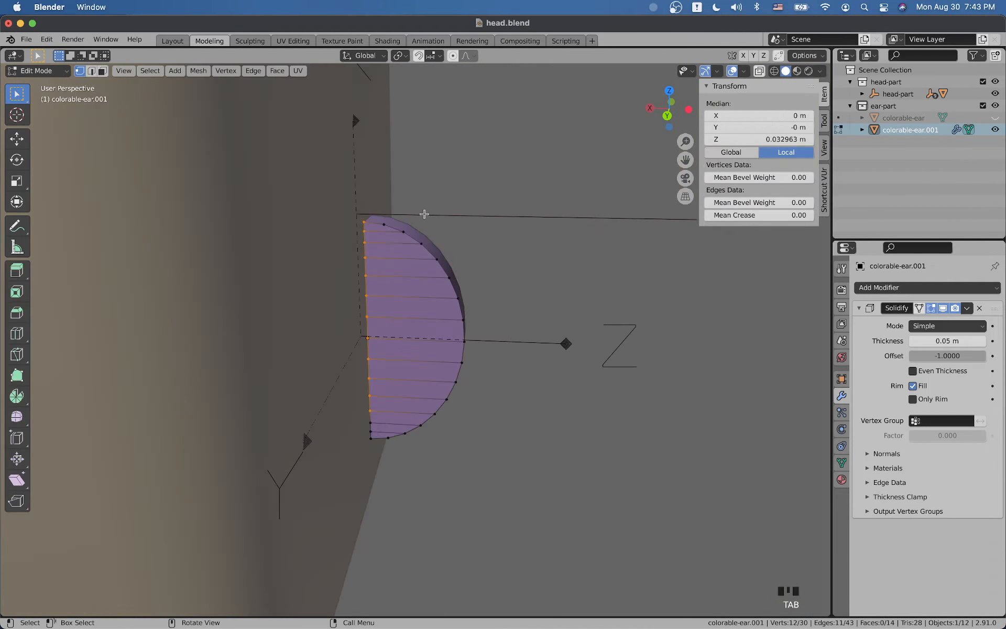
{"action": "left_click_drag", "start_coordinate": [376, 200], "coordinate": [340, 453]}
{"action": "key", "text": "g"}
{"action": "key", "text": "x"}
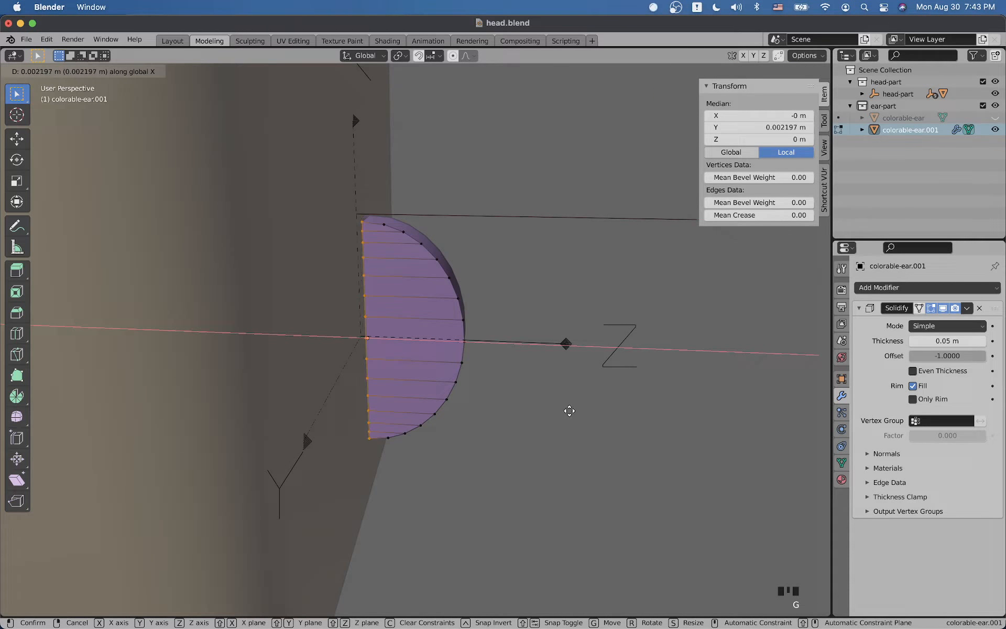
{"action": "left_click", "coordinate": [562, 408]}
{"action": "key", "text": "Tab"}
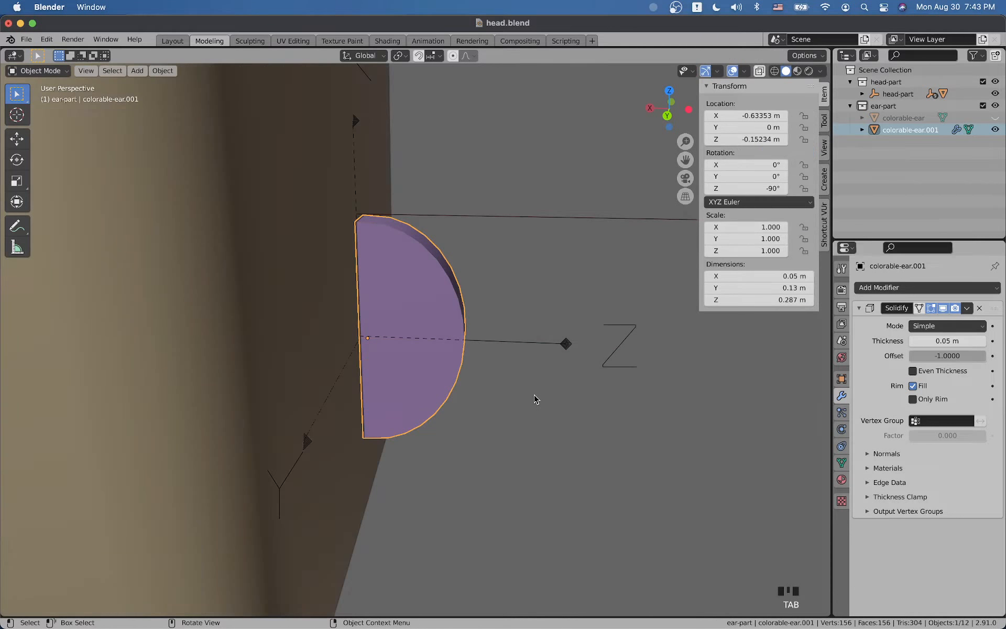
- Move the whole ear about 0.005 m outwards from the head along the global X axis
{"action": "mouse_move", "coordinate": [496, 410]}
{"action": "middle_mouse_down"}
{"action": "mouse_move", "coordinate": [442, 411]}
{"action": "mouse_move", "coordinate": [489, 410]}
{"action": "mouse_move", "coordinate": [481, 398]}
{"action": "middle_mouse_up"}
{"action": "key", "text": "g"}
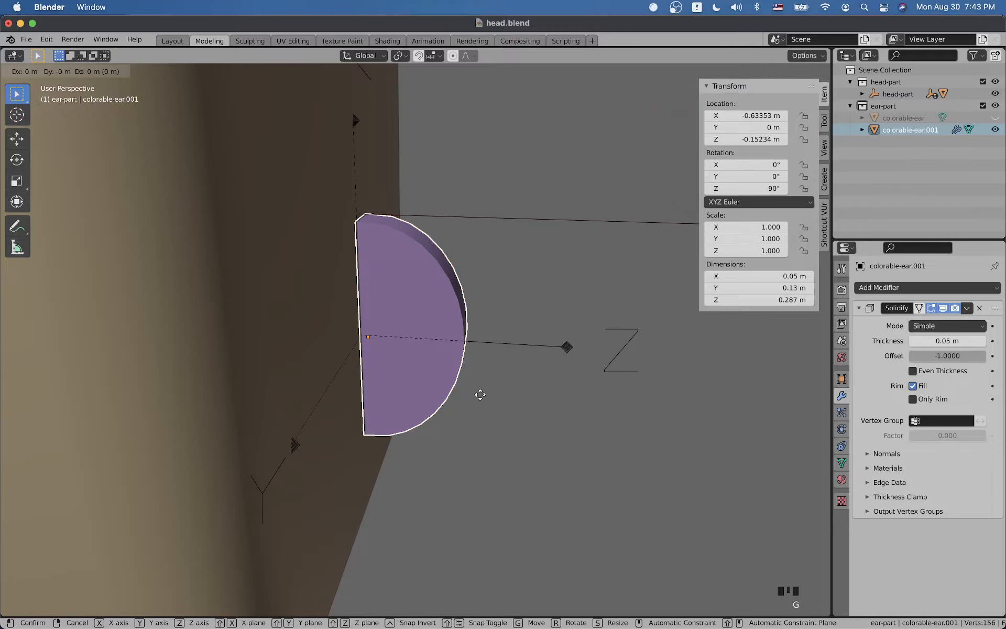
{"action": "key", "text": "x"}
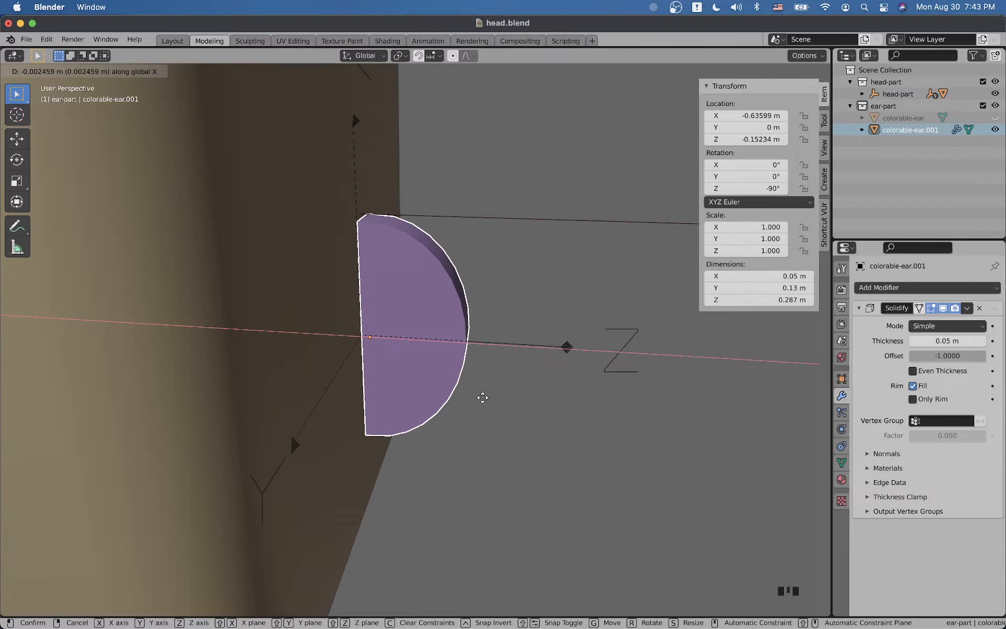
{"action": "left_click", "coordinate": [483, 398]}
- Examine from several angles how the repositioned ear sits against the side of the head
{"action": "middle_click_drag", "start_coordinate": [485, 402], "coordinate": [272, 388]}
{"action": "scroll", "coordinate": [319, 399], "scroll_direction": "down", "scroll_amount": 3}
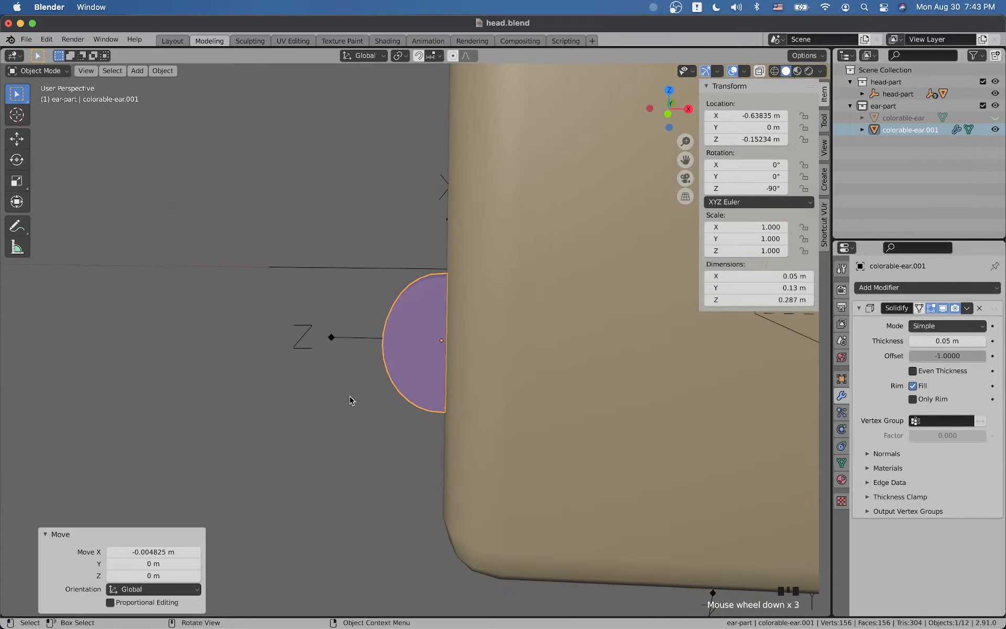
{"action": "left_click", "coordinate": [348, 416]}
{"action": "scroll", "coordinate": [349, 426], "scroll_direction": "down", "scroll_amount": 1}
{"action": "middle_click_drag", "start_coordinate": [349, 428], "coordinate": [370, 417]}
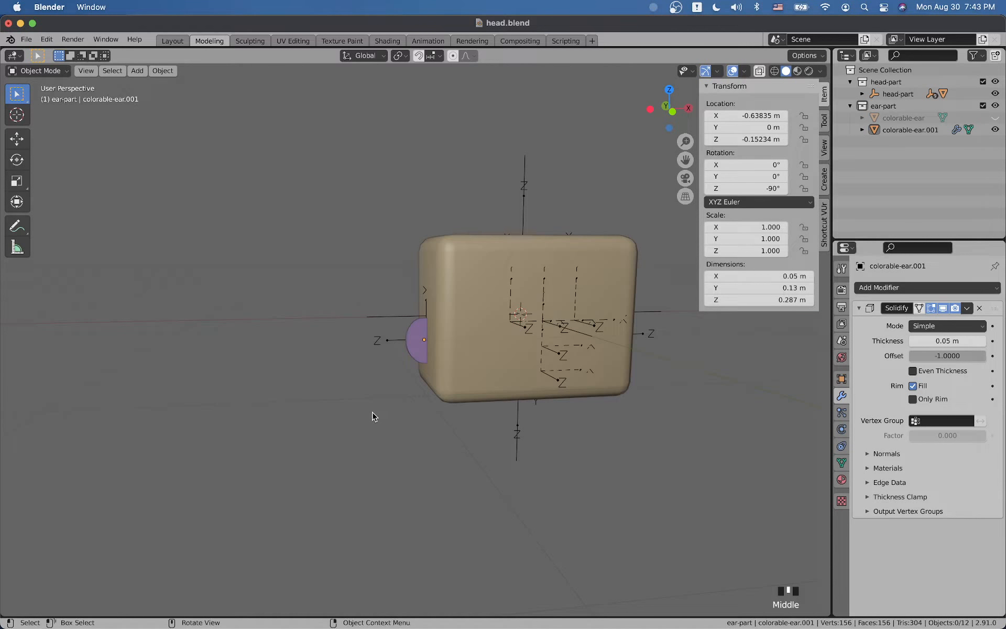
{"action": "scroll", "coordinate": [425, 384], "scroll_direction": "up", "scroll_amount": 5}
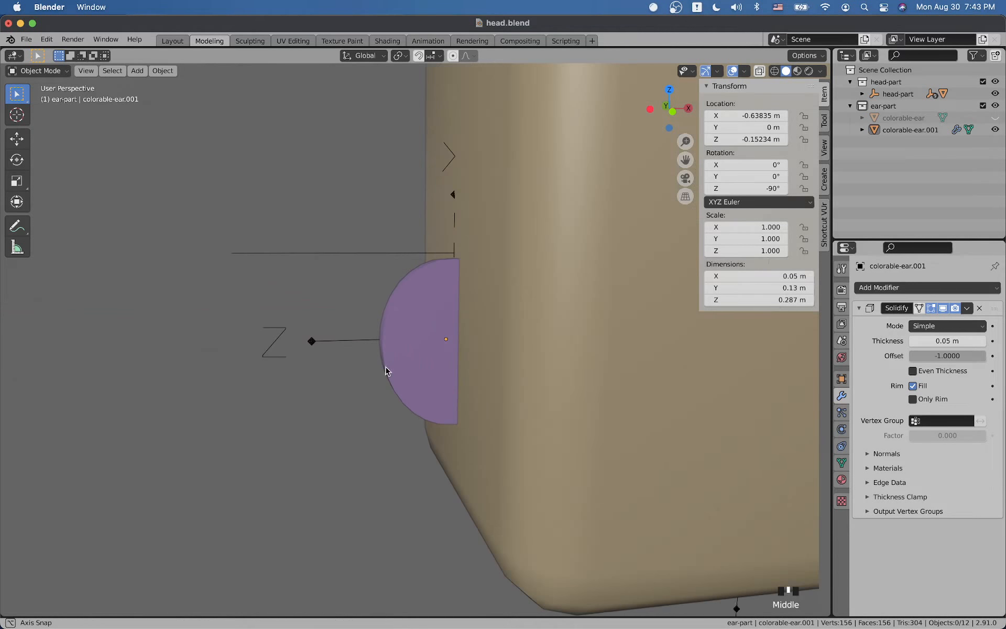
{"action": "middle_click_drag", "start_coordinate": [386, 366], "coordinate": [396, 408]}
{"action": "scroll", "coordinate": [438, 407], "scroll_direction": "down", "scroll_amount": 3}
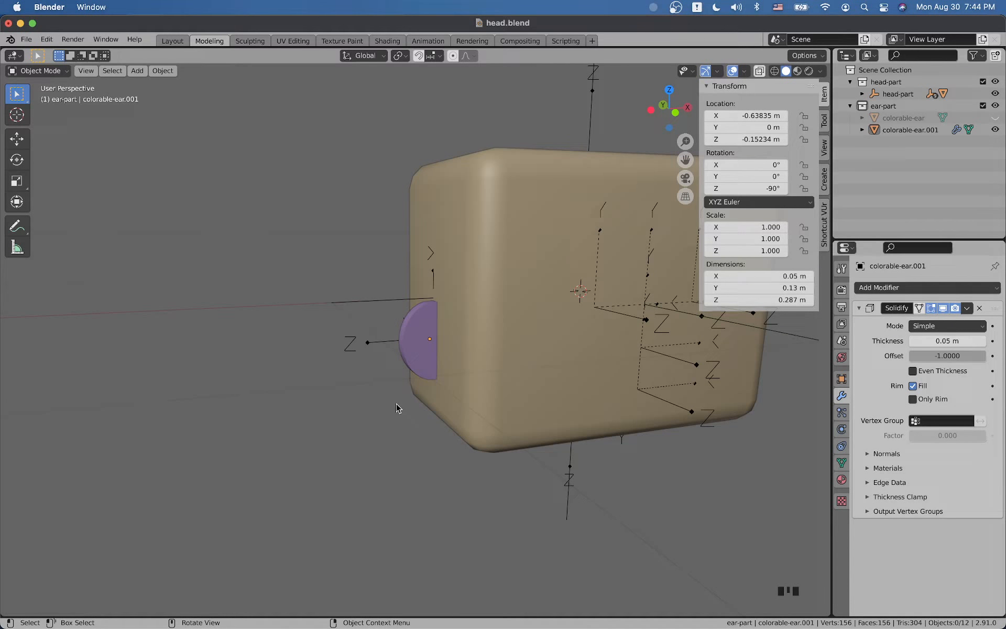
{"action": "left_click", "coordinate": [429, 335]}
{"action": "scroll", "coordinate": [343, 348], "scroll_direction": "up", "scroll_amount": 2}
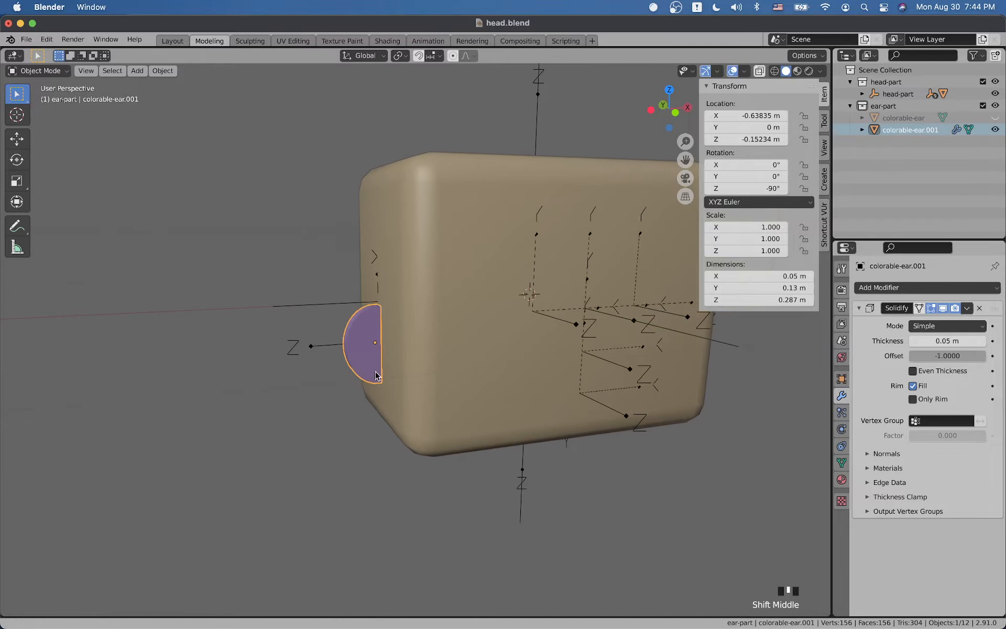
{"action": "scroll", "coordinate": [344, 348], "scroll_direction": "up", "scroll_amount": 1}
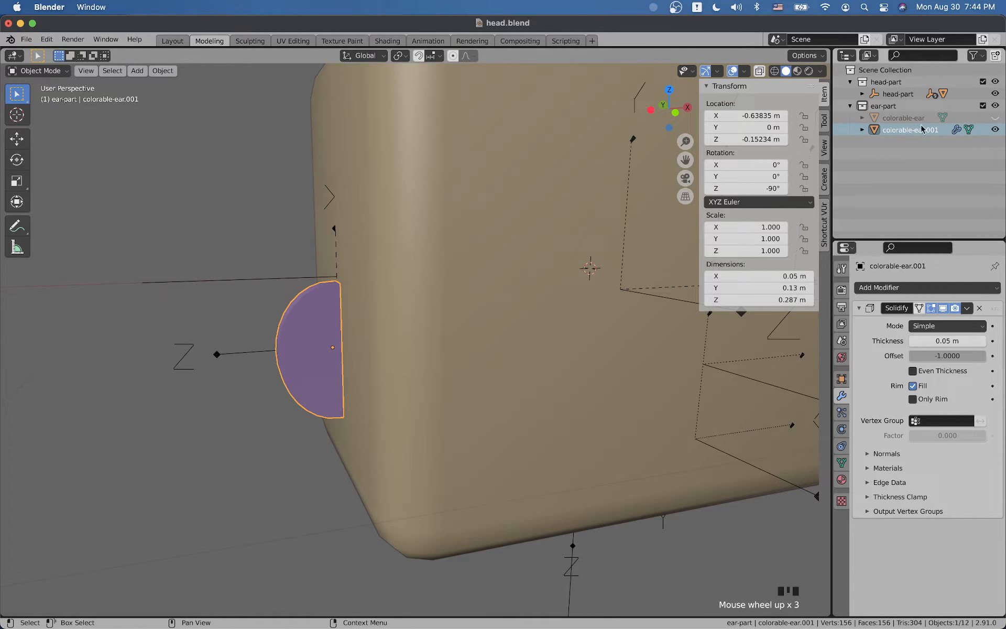
- Exclude the head-part collection from the view layer and delete the original hidden colorable-ear object
{"action": "left_click", "coordinate": [983, 82]}
{"action": "left_click", "coordinate": [895, 107]}
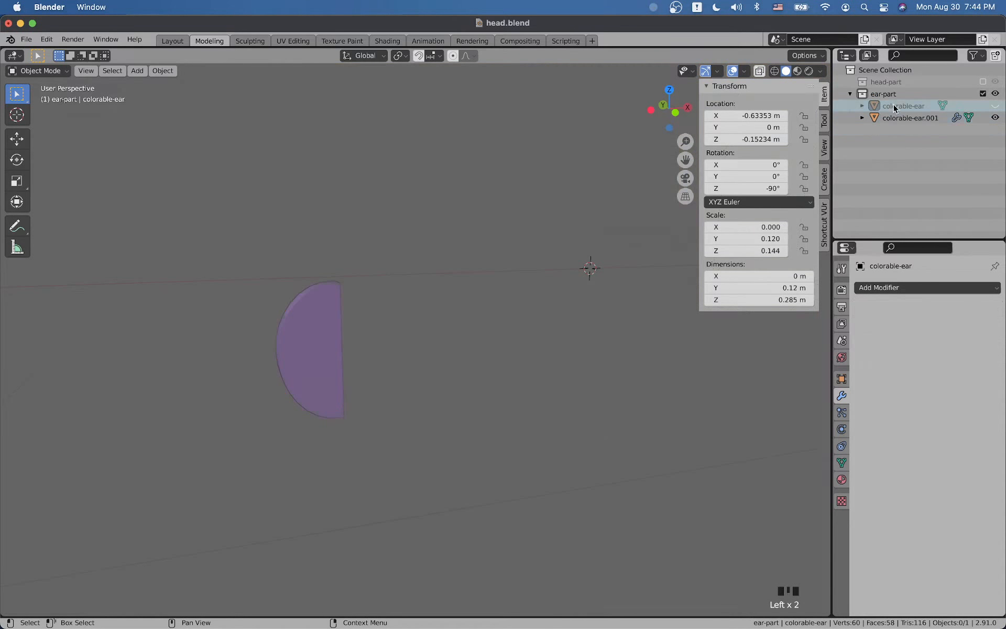
{"action": "key", "text": "x"}
{"action": "left_click", "coordinate": [573, 232]}
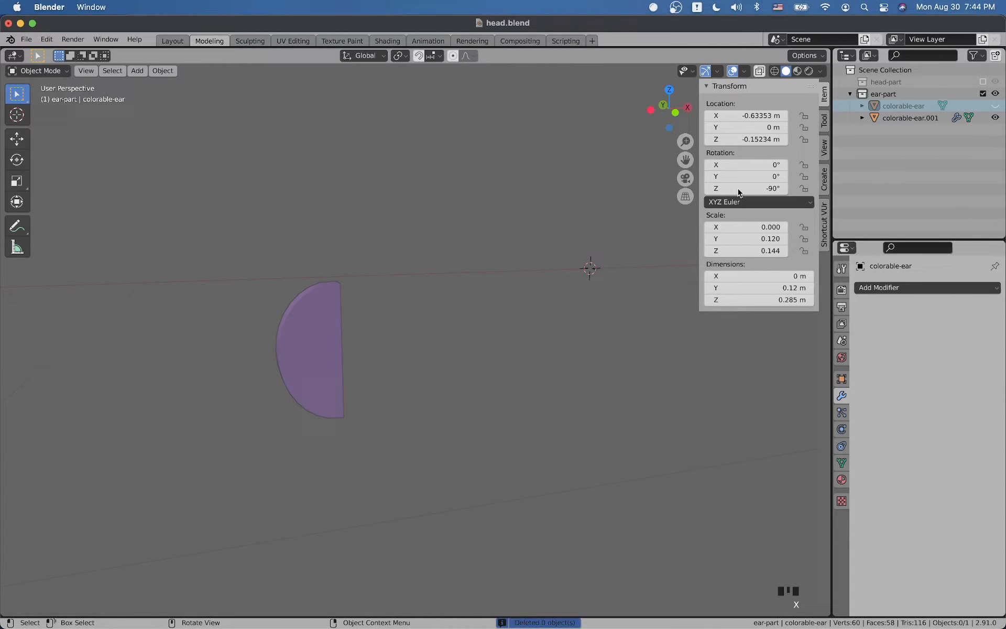
{"action": "right_click", "coordinate": [890, 107]}
{"action": "left_click", "coordinate": [890, 137]}
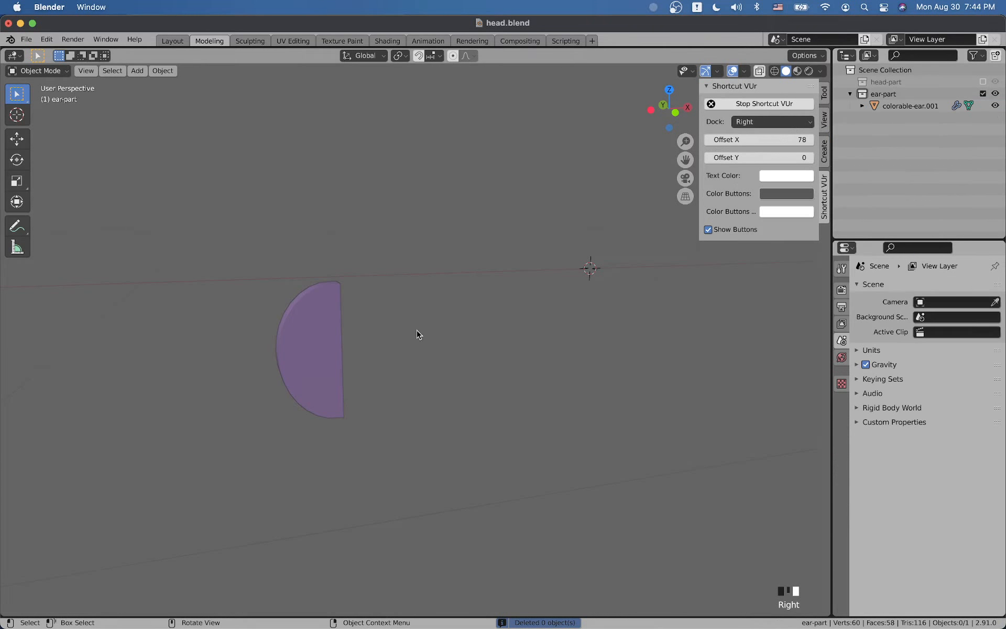
- Apply the Solidify modifier on colorable-ear.001
{"action": "left_click", "coordinate": [335, 348]}
{"action": "middle_click_drag", "start_coordinate": [335, 348], "coordinate": [496, 382]}
{"action": "scroll", "coordinate": [371, 337], "scroll_direction": "up", "scroll_amount": 2}
{"action": "scroll", "coordinate": [496, 382], "scroll_direction": "up", "scroll_amount": 2}
{"action": "scroll", "coordinate": [498, 378], "scroll_direction": "down", "scroll_amount": 6}
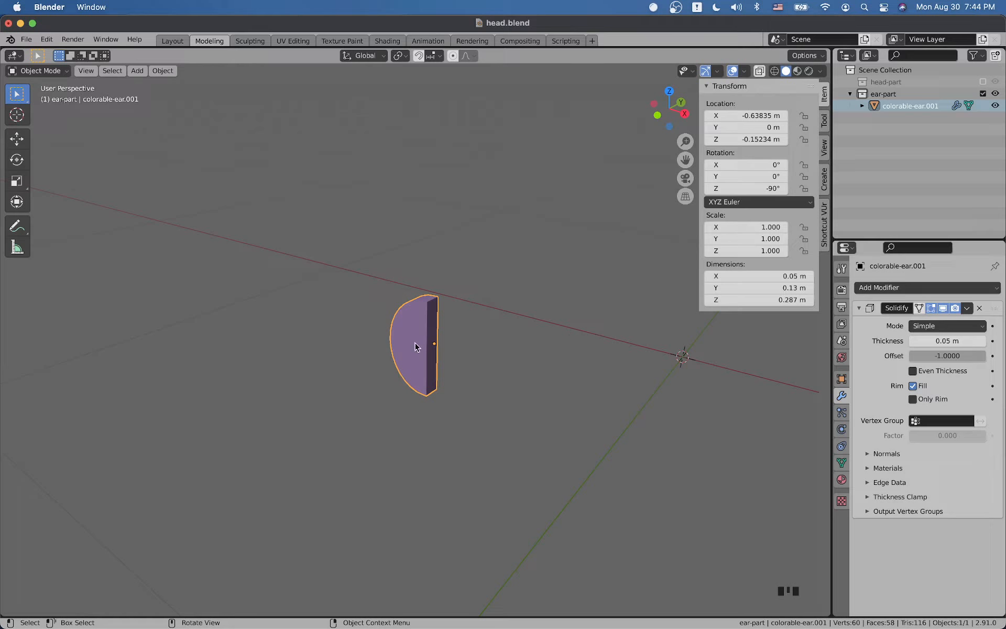
{"action": "scroll", "coordinate": [414, 361], "scroll_direction": "down", "scroll_amount": 2}
{"action": "scroll", "coordinate": [426, 366], "scroll_direction": "up", "scroll_amount": 4}
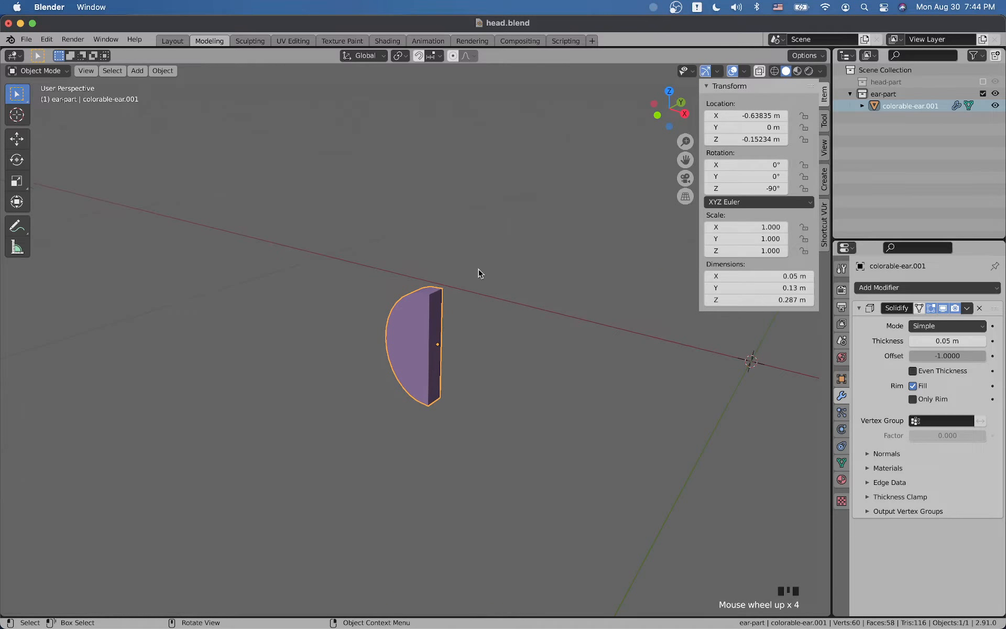
{"action": "left_click", "coordinate": [967, 307]}
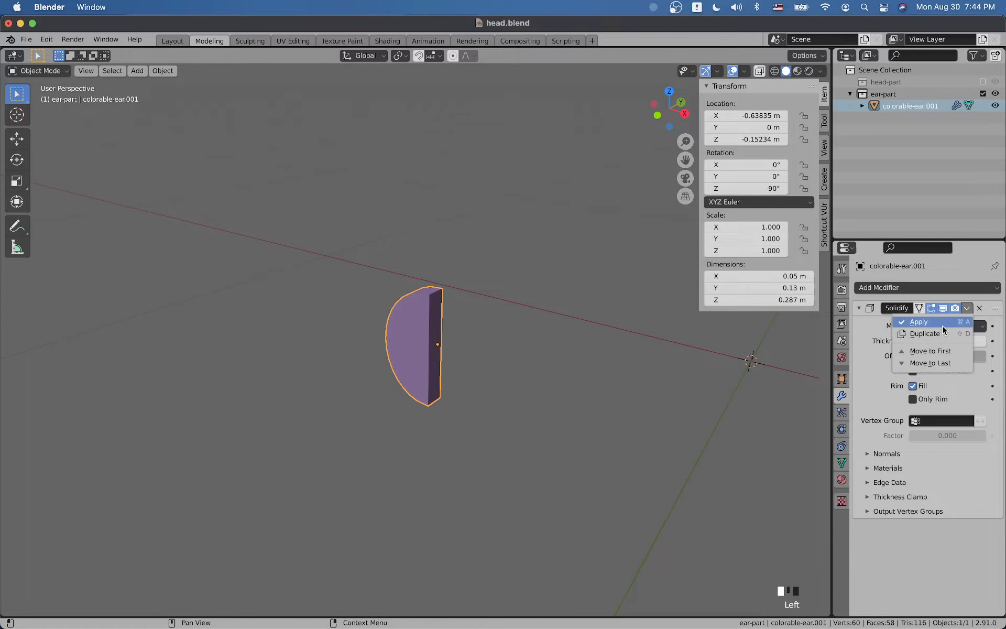
{"action": "left_click", "coordinate": [942, 324]}
- Collapse the 13 interior cross edges of the ear's flat inner strip into one central edge by scaling them to 0 along global Z
{"action": "key", "text": "Tab"}
{"action": "scroll", "coordinate": [438, 348], "scroll_direction": "up", "scroll_amount": 2}
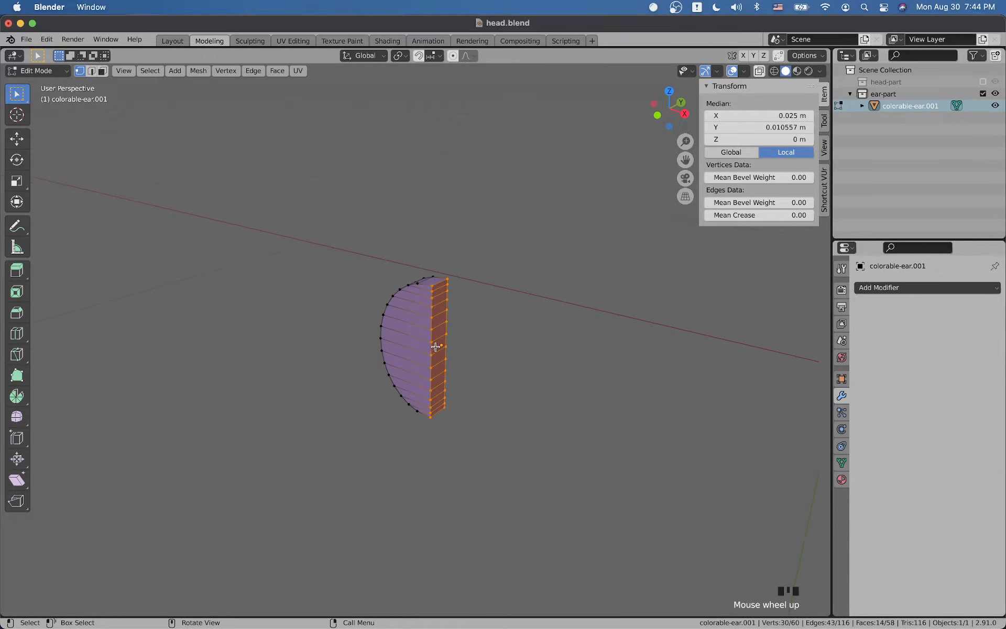
{"action": "scroll", "coordinate": [449, 325], "scroll_direction": "up", "scroll_amount": 1}
{"action": "scroll", "coordinate": [433, 386], "scroll_direction": "up", "scroll_amount": 3}
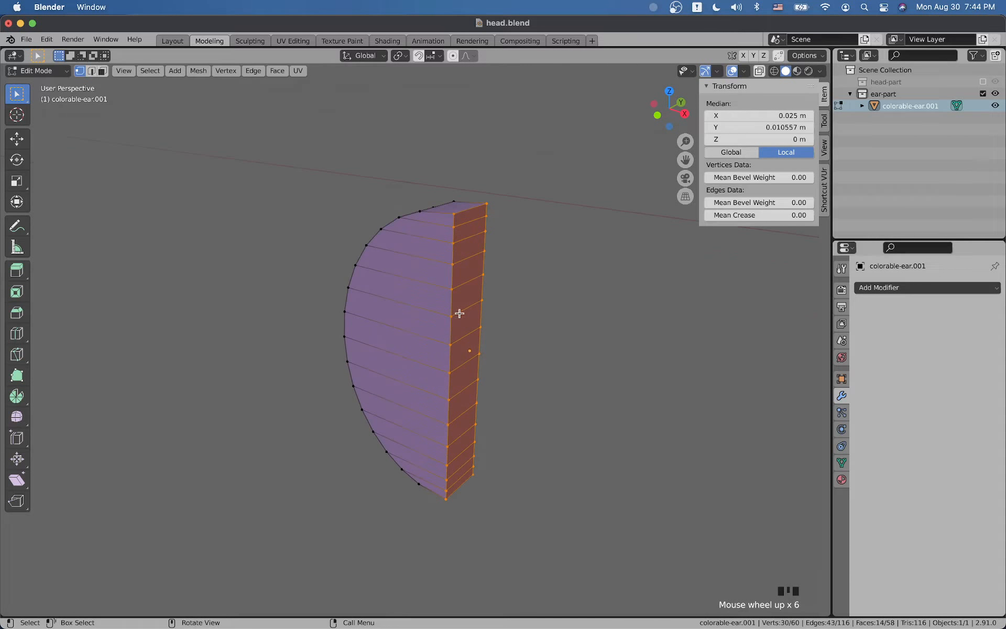
{"action": "middle_click_drag", "start_coordinate": [450, 424], "coordinate": [471, 294]}
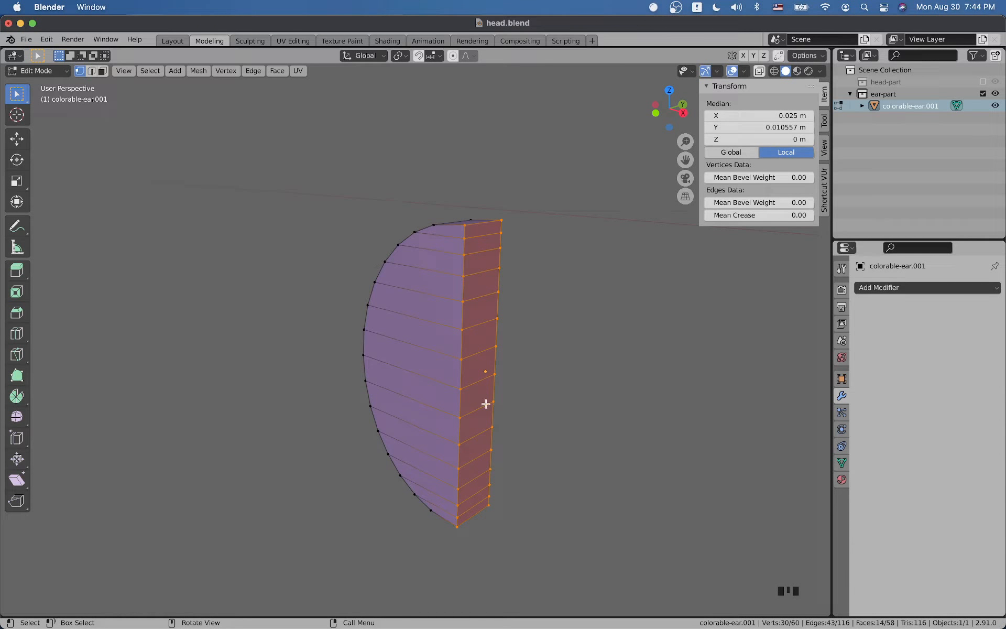
{"action": "key", "text": "Tab"}
{"action": "key", "text": "Tab"}
{"action": "left_click", "coordinate": [91, 70]}
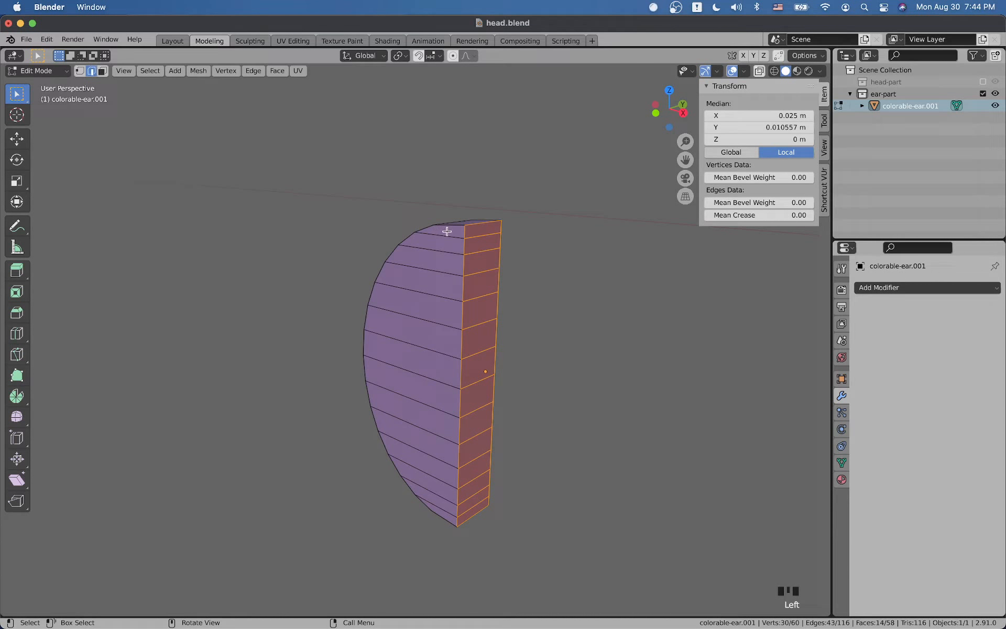
{"action": "left_click", "coordinate": [485, 244]}
{"action": "left_click", "coordinate": [479, 236], "text": "shift"}
{"action": "left_click", "coordinate": [474, 273], "text": "shift"}
{"action": "left_click", "coordinate": [474, 298], "text": "shift"}
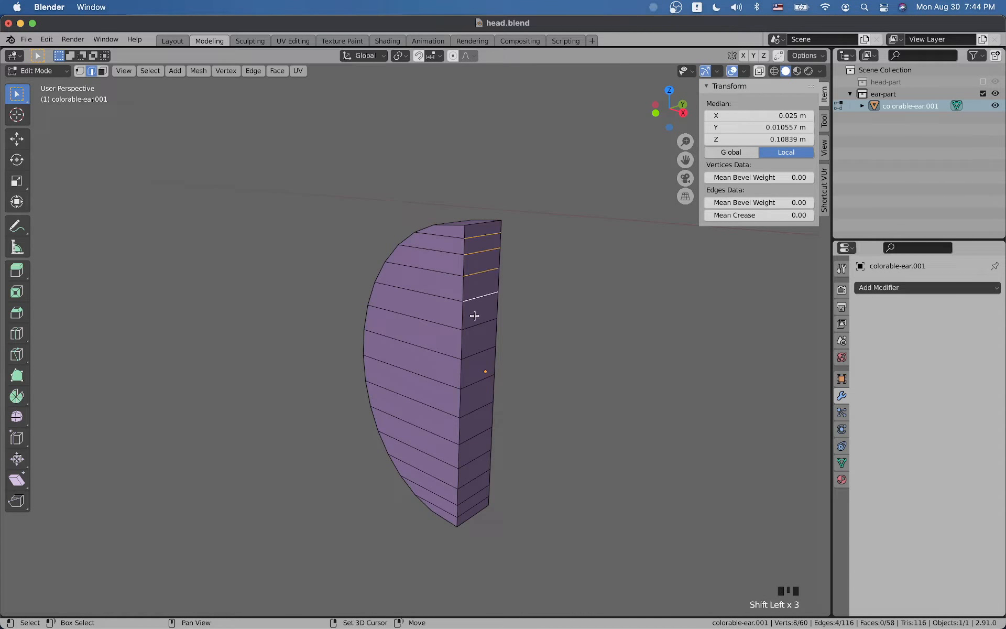
{"action": "left_click", "coordinate": [473, 325], "text": "shift"}
{"action": "left_click", "coordinate": [472, 352], "text": "shift"}
{"action": "left_click", "coordinate": [475, 378], "text": "shift"}
{"action": "left_click", "coordinate": [474, 409], "text": "shift"}
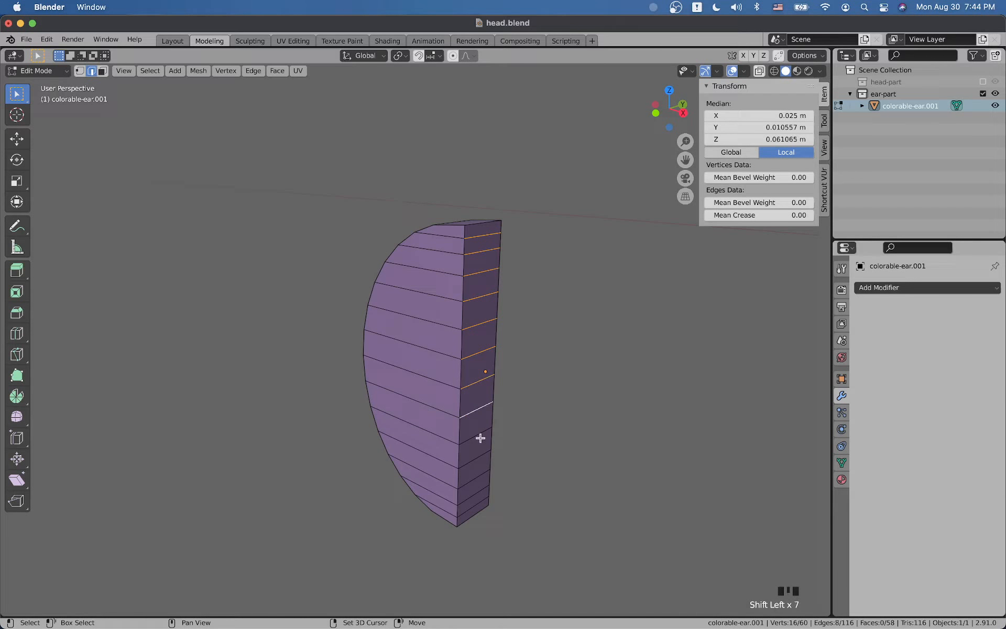
{"action": "left_click", "coordinate": [479, 437], "text": "shift"}
{"action": "left_click", "coordinate": [477, 456], "text": "shift"}
{"action": "left_click", "coordinate": [475, 478], "text": "shift"}
{"action": "left_click", "coordinate": [473, 491], "text": "shift"}
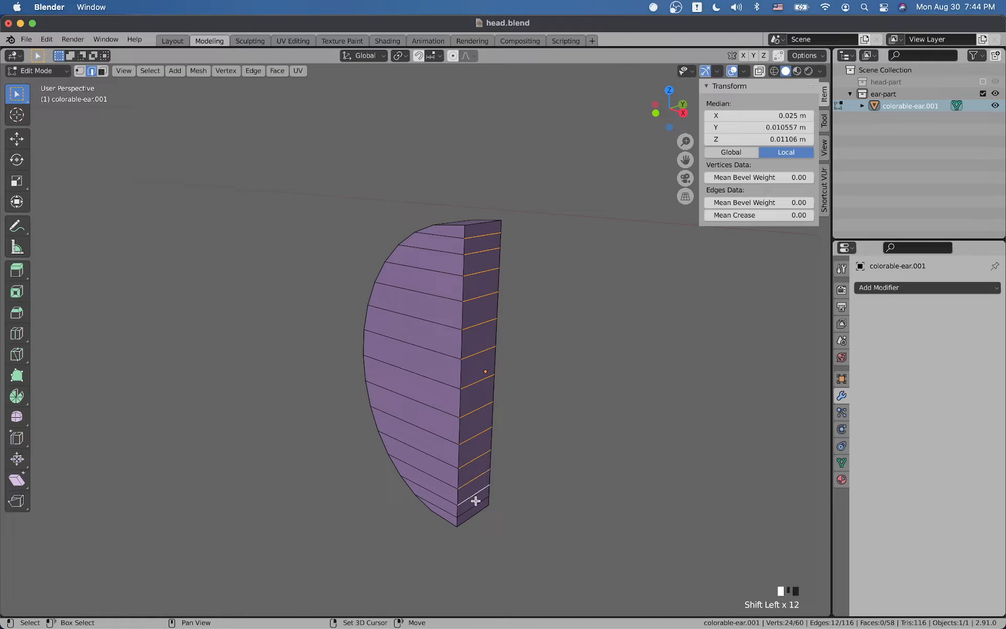
{"action": "left_click", "coordinate": [474, 502], "text": "shift"}
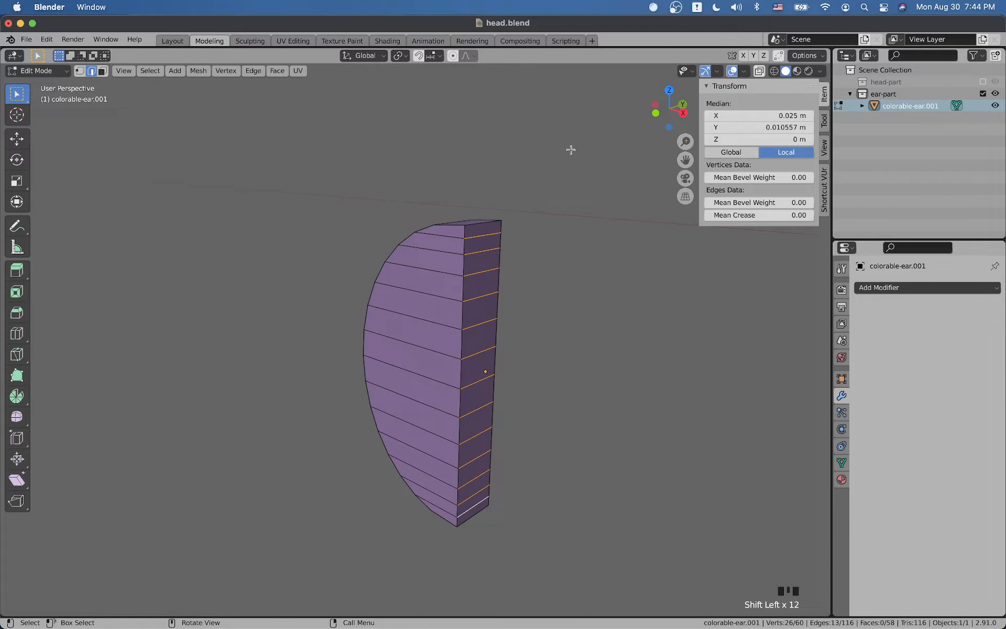
{"action": "key", "text": "s"}
{"action": "key", "text": "z"}
{"action": "key", "text": "0"}
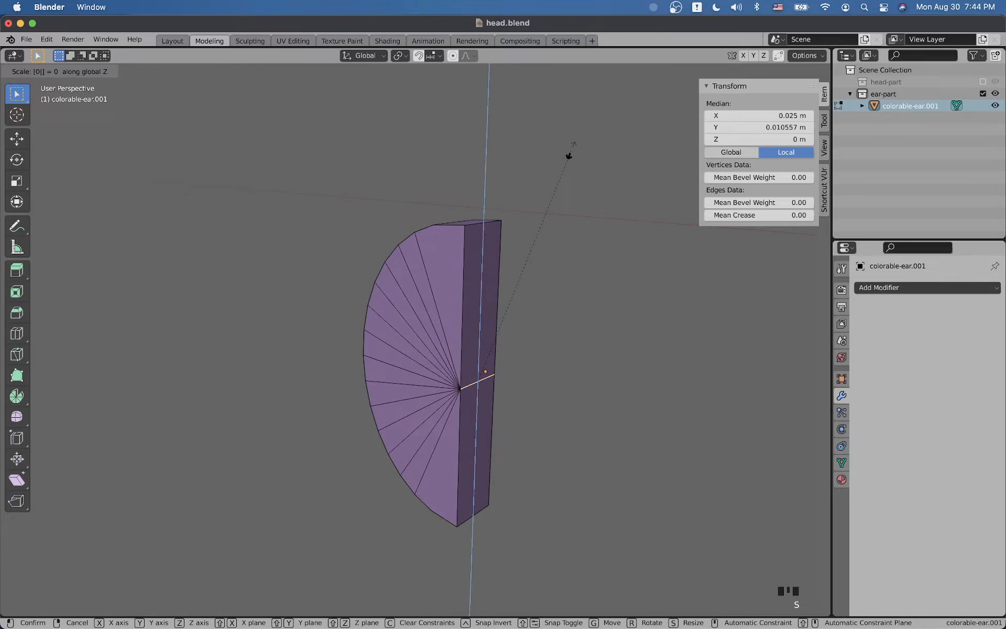
{"action": "key", "text": "Return"}
- Merge the whole ear mesh by distance with a merge distance of 0.0201 m, then clear the selection
{"action": "middle_click_drag", "start_coordinate": [513, 193], "coordinate": [411, 227]}
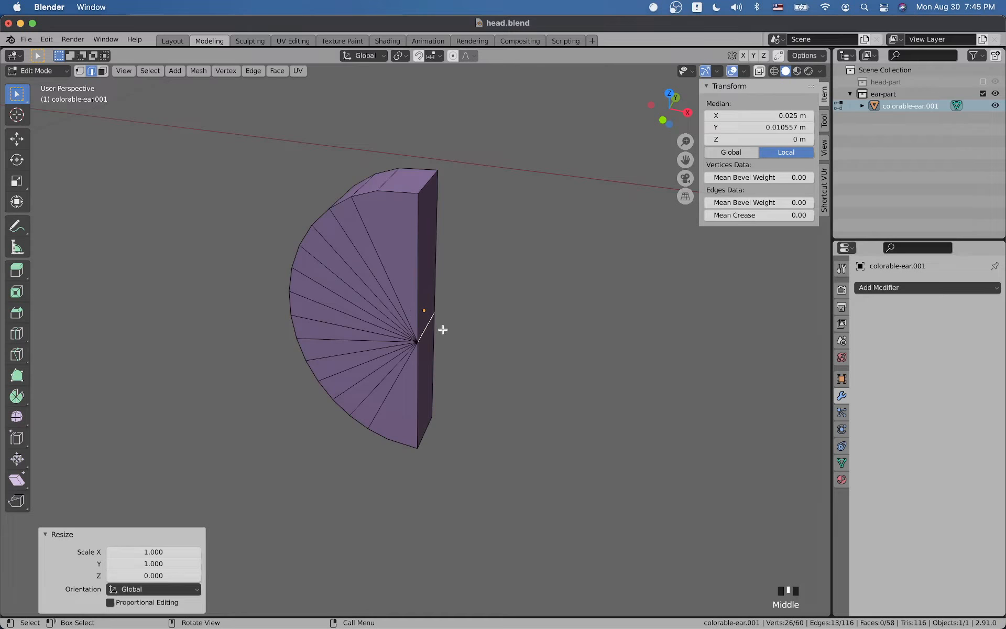
{"action": "middle_click_drag", "start_coordinate": [443, 329], "coordinate": [431, 309]}
{"action": "key", "text": "a"}
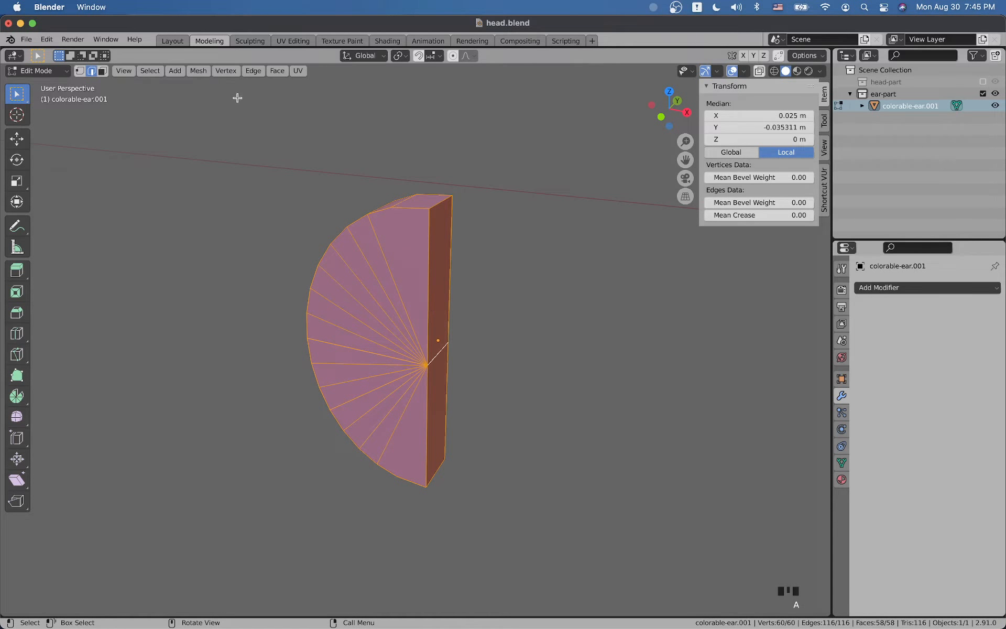
{"action": "left_click", "coordinate": [198, 70]}
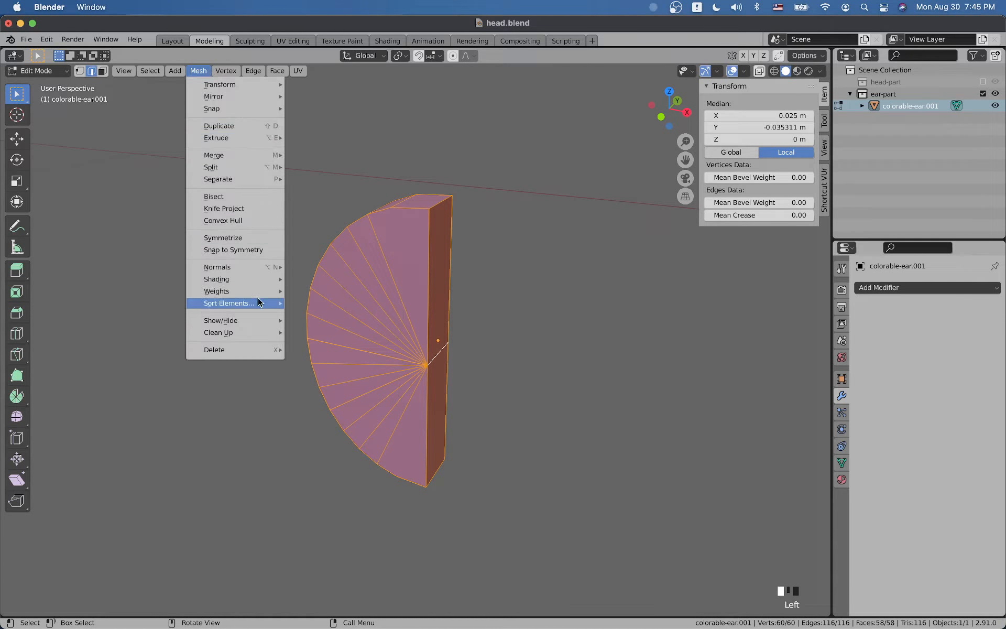
{"action": "mouse_move", "coordinate": [259, 332]}
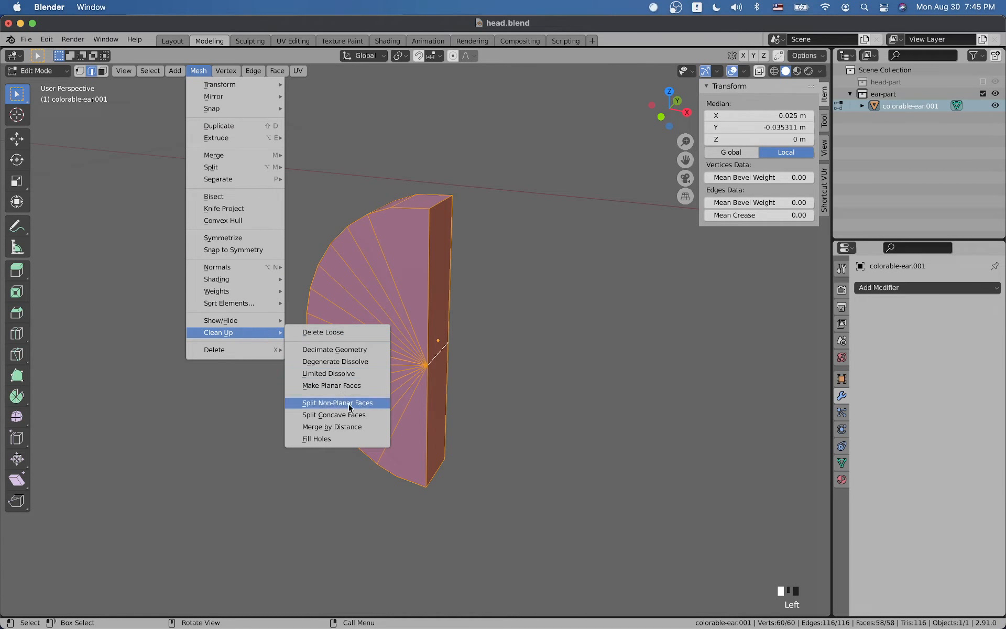
{"action": "left_click", "coordinate": [347, 426]}
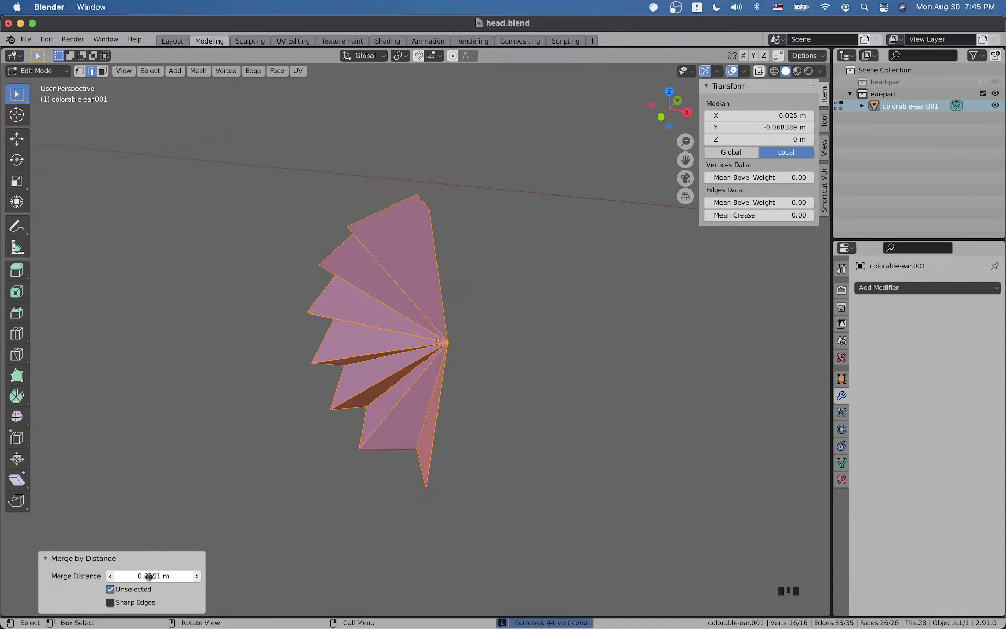
{"action": "left_click", "coordinate": [110, 576]}
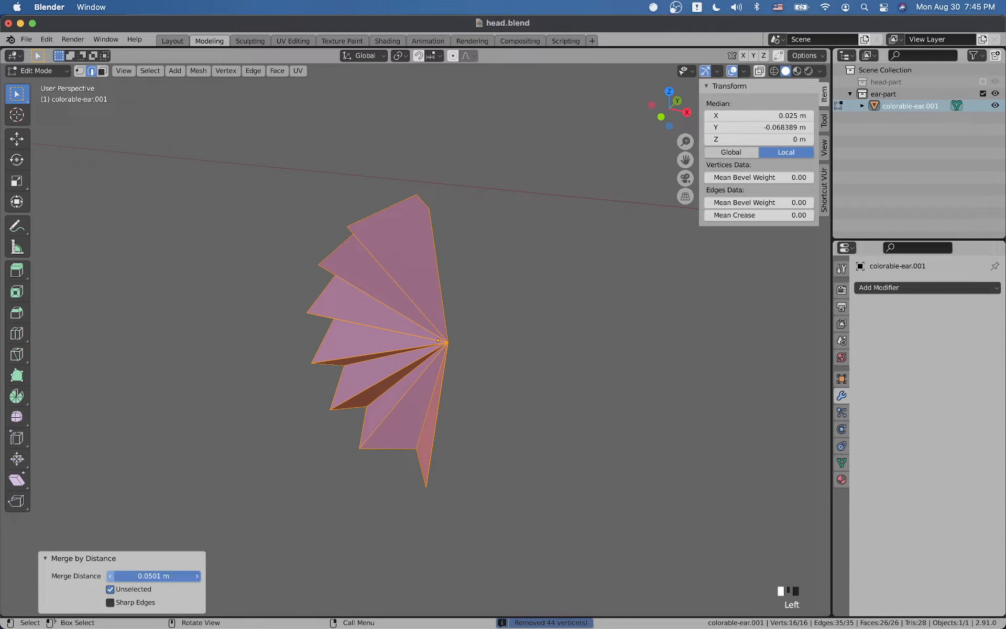
{"action": "left_click", "coordinate": [111, 576]}
{"action": "left_click", "coordinate": [110, 576]}
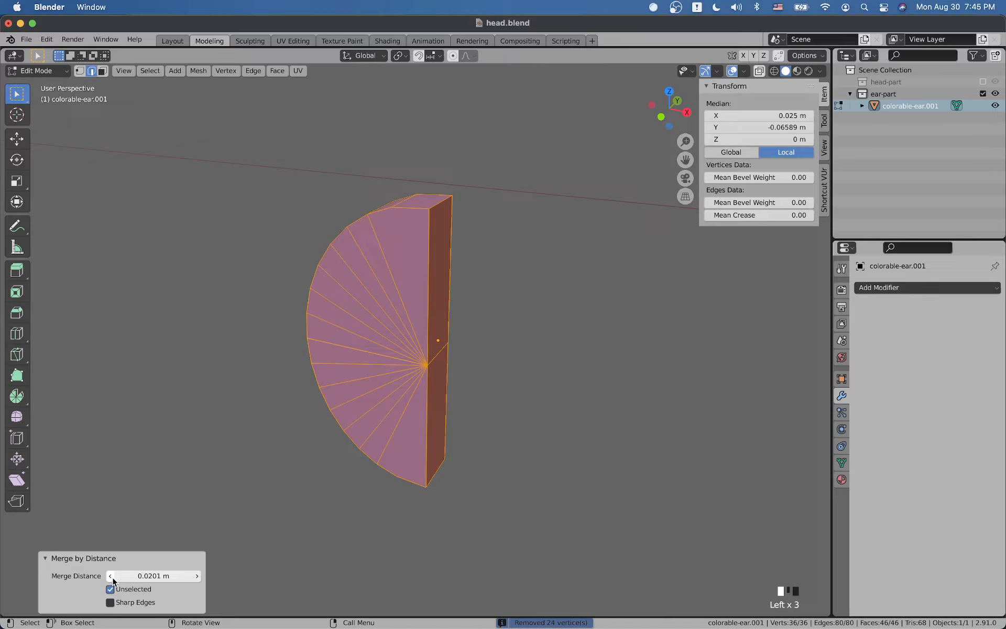
{"action": "key", "text": "alt+a"}
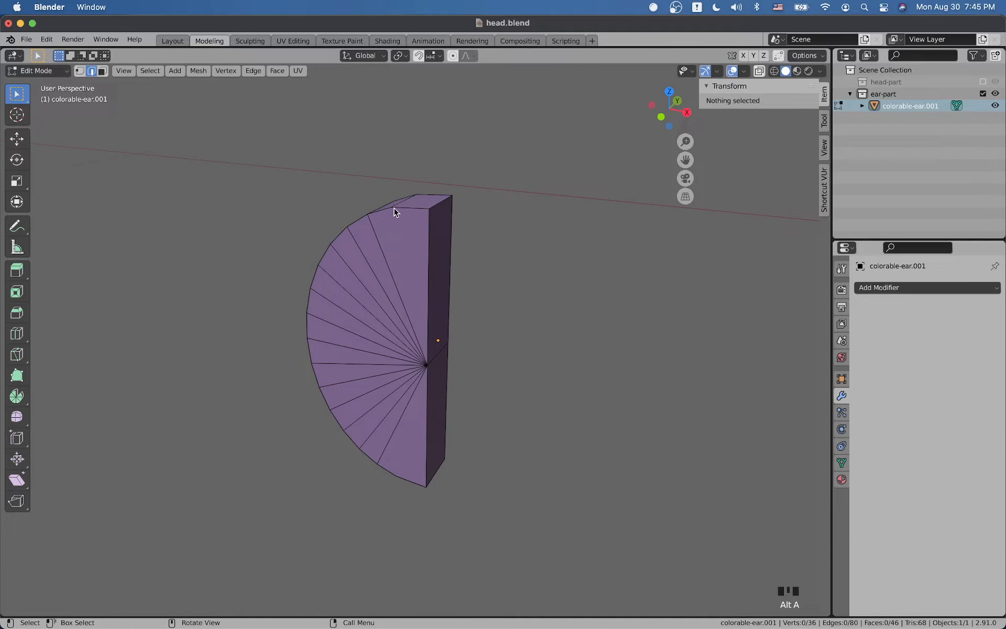
- Knife-cut two edges on one ear side, joining the unconnected outline vertices near the upper and lower ends to the central fan point
{"action": "key", "text": "k"}
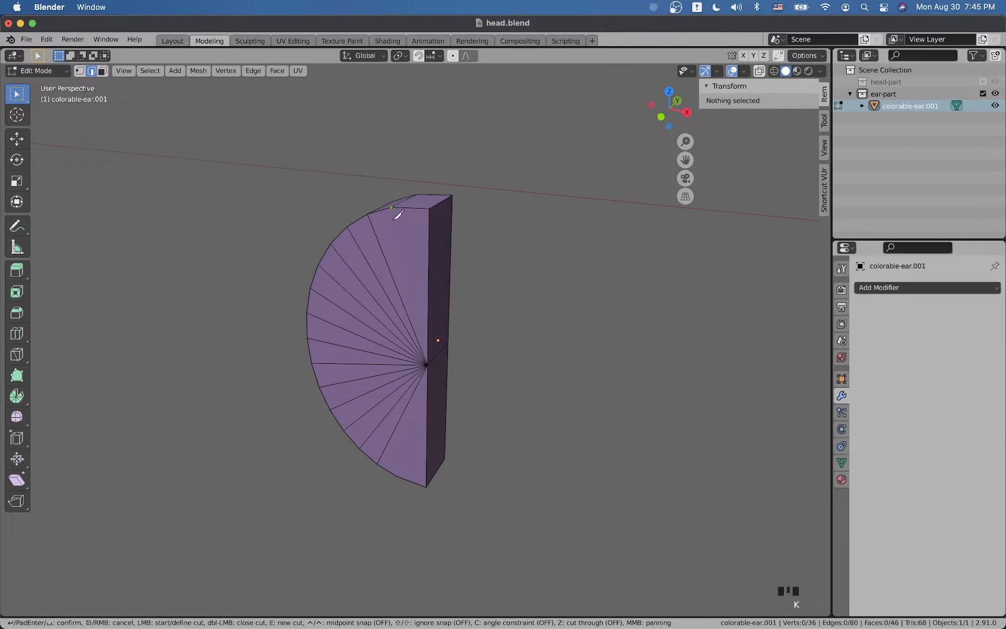
{"action": "left_click", "coordinate": [392, 209]}
{"action": "left_click", "coordinate": [427, 364]}
{"action": "key", "text": "Return"}
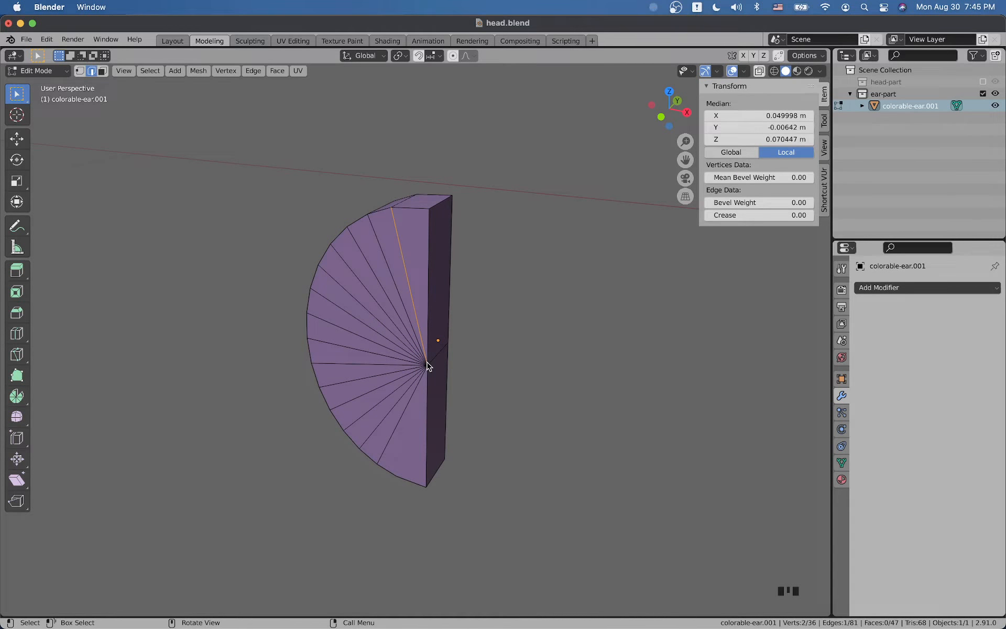
{"action": "key", "text": "k"}
{"action": "left_click", "coordinate": [427, 365]}
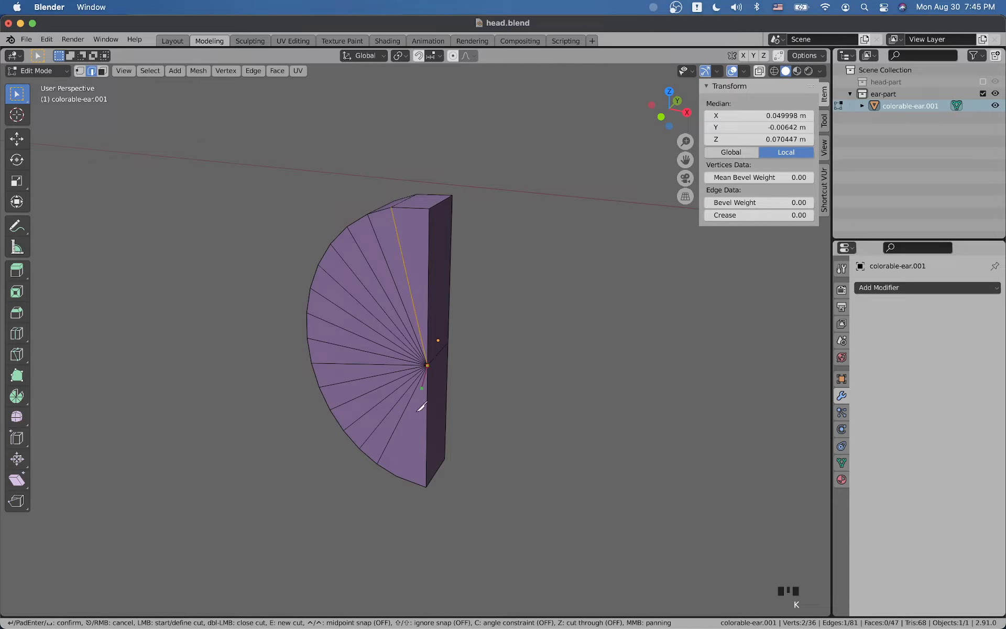
{"action": "left_click", "coordinate": [397, 475]}
{"action": "key", "text": "Return"}
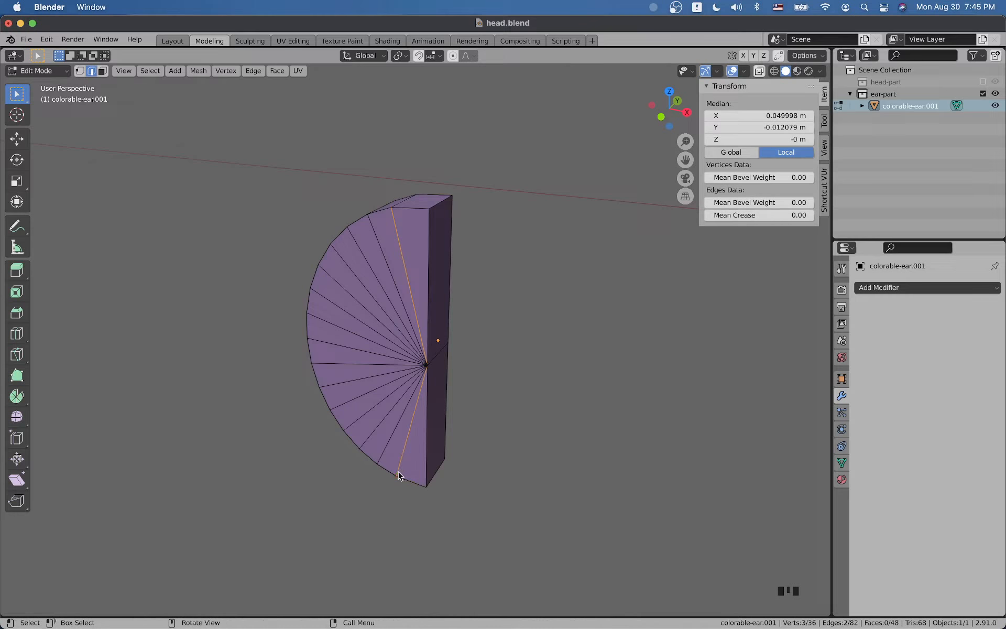
- Knife-cut matching edges on the ear's opposite side, linking the unconnected upper and lower outline vertices through the central fan point
{"action": "middle_click_drag", "start_coordinate": [398, 475], "coordinate": [321, 398]}
{"action": "middle_click_drag", "start_coordinate": [566, 449], "coordinate": [417, 375]}
{"action": "key", "text": "k"}
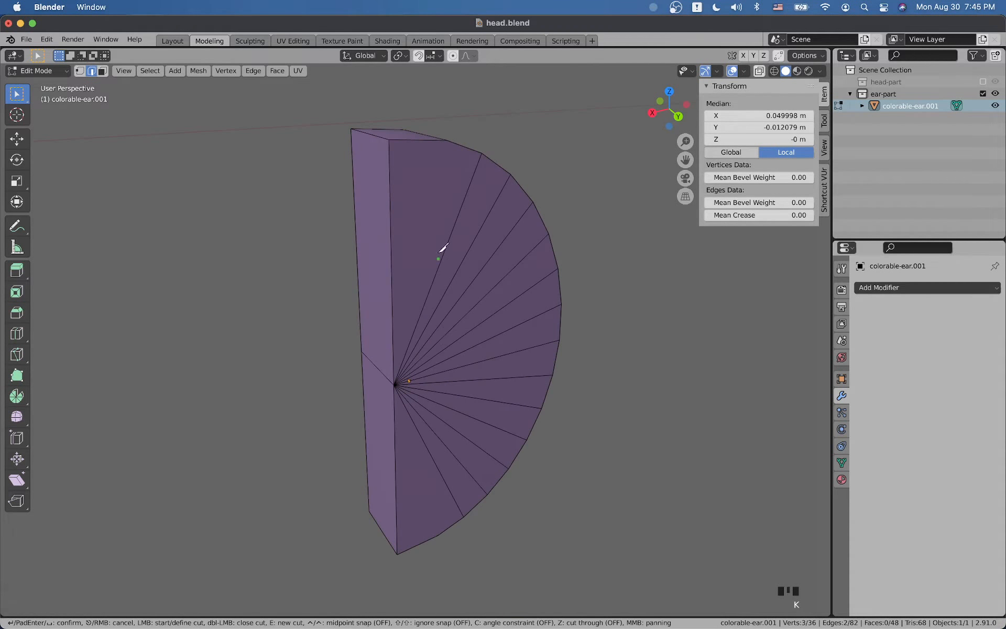
{"action": "left_click", "coordinate": [447, 139]}
{"action": "left_click", "coordinate": [437, 535]}
{"action": "key", "text": "Return"}
{"action": "middle_click_drag", "start_coordinate": [505, 532], "coordinate": [575, 478]}
{"action": "key", "text": "alt+a"}
- Return the ear to Object Mode and save head.blend
{"action": "middle_click_drag", "start_coordinate": [379, 353], "coordinate": [512, 407]}
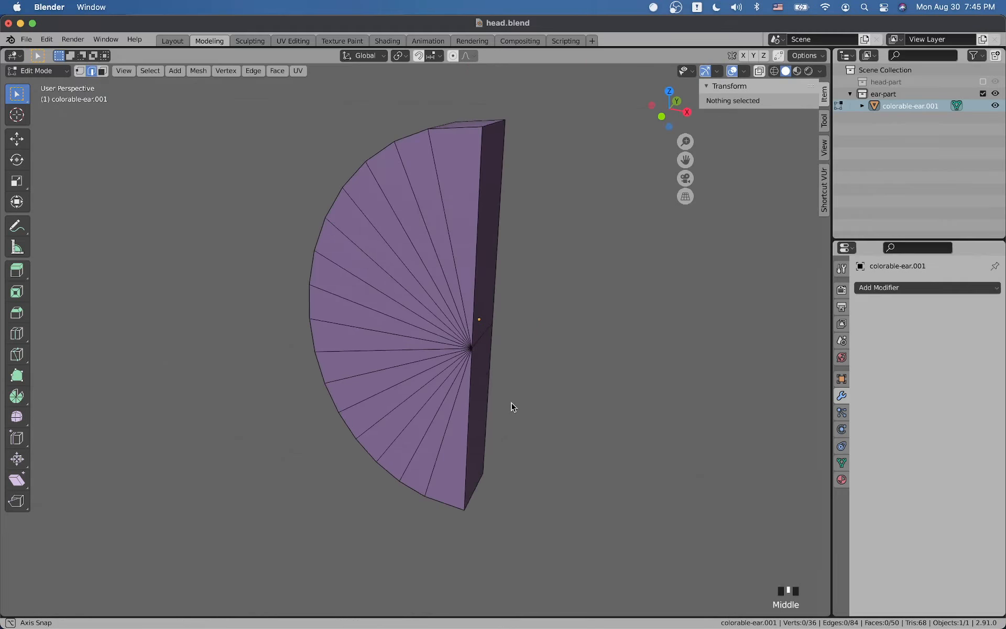
{"action": "key", "text": "Tab"}
{"action": "scroll", "coordinate": [512, 406], "scroll_direction": "up", "scroll_amount": 1}
{"action": "scroll", "coordinate": [536, 397], "scroll_direction": "down", "scroll_amount": 3}
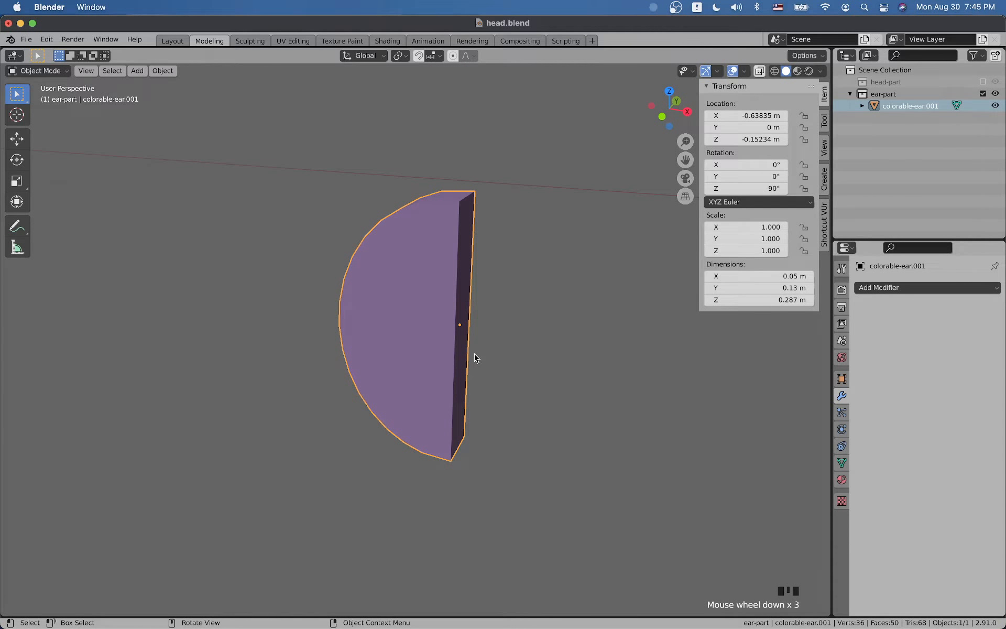
{"action": "key", "text": "super+s"}
- Snap the 3D cursor to the central cross edge of the ear's flat inner strip and return to Object Mode
{"action": "middle_click_drag", "start_coordinate": [475, 356], "coordinate": [420, 354], "text": "shift"}
{"action": "key", "text": "Tab"}
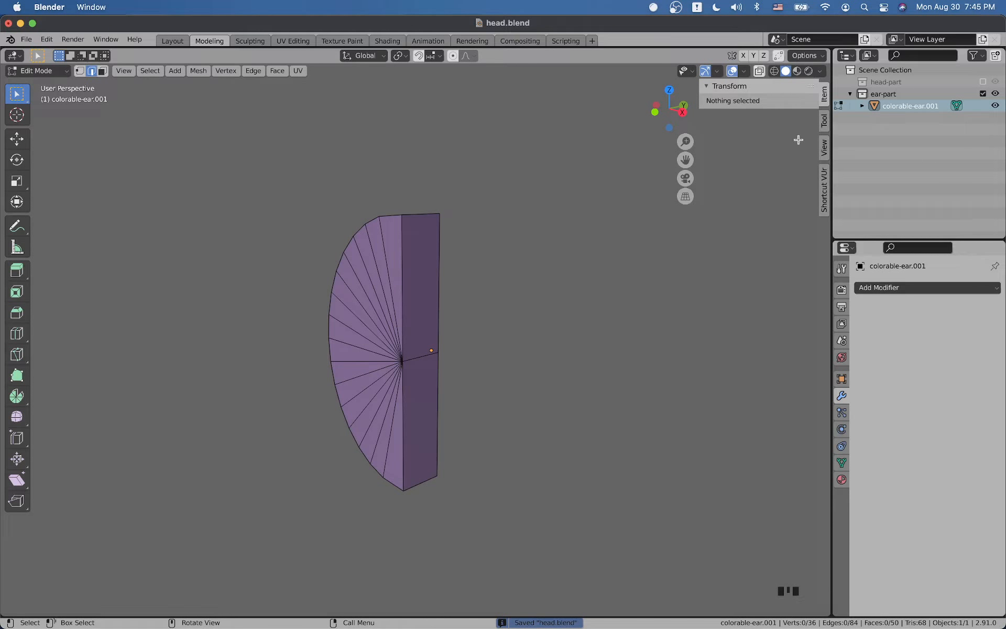
{"action": "left_click", "coordinate": [405, 224]}
{"action": "left_click", "coordinate": [405, 224]}
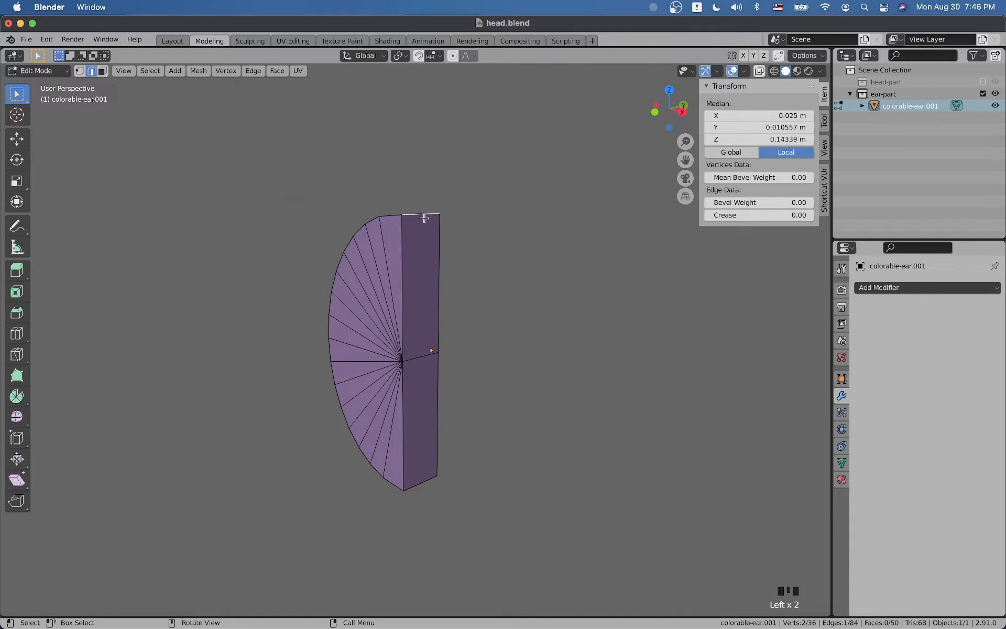
{"action": "left_click", "coordinate": [424, 355]}
{"action": "left_click", "coordinate": [424, 480]}
{"action": "left_click", "coordinate": [427, 219]}
{"action": "left_click", "coordinate": [425, 355]}
{"action": "key", "text": "shift+s"}
{"action": "left_click", "coordinate": [432, 408]}
{"action": "key", "text": "Tab"}
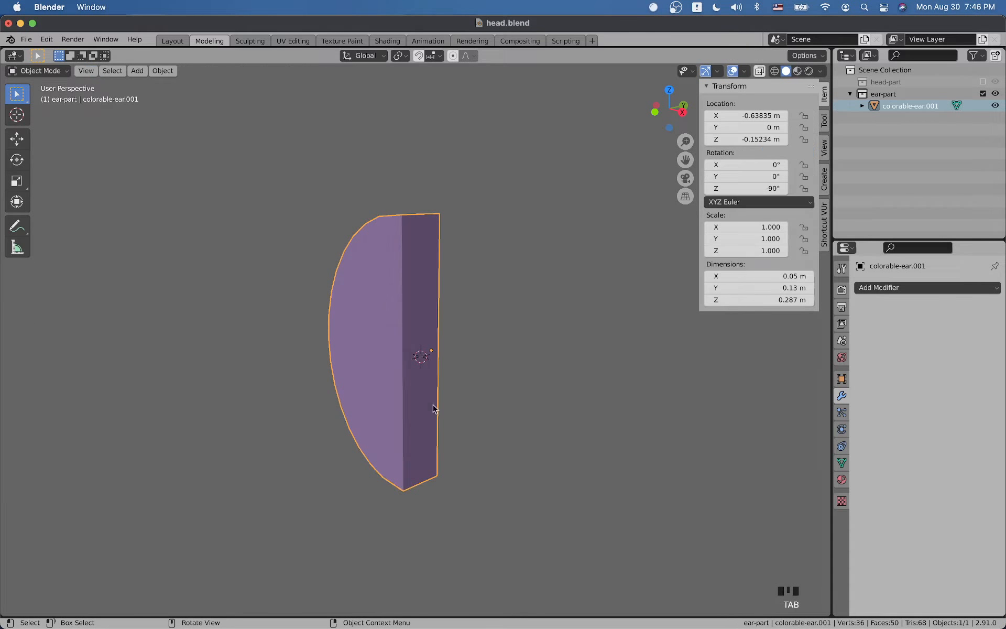
- Add an Arrows empty at the 3D cursor and set its display size to 0.25 m
{"action": "key", "text": "shift+a"}
{"action": "mouse_move", "coordinate": [463, 370]}
{"action": "left_click", "coordinate": [503, 388]}
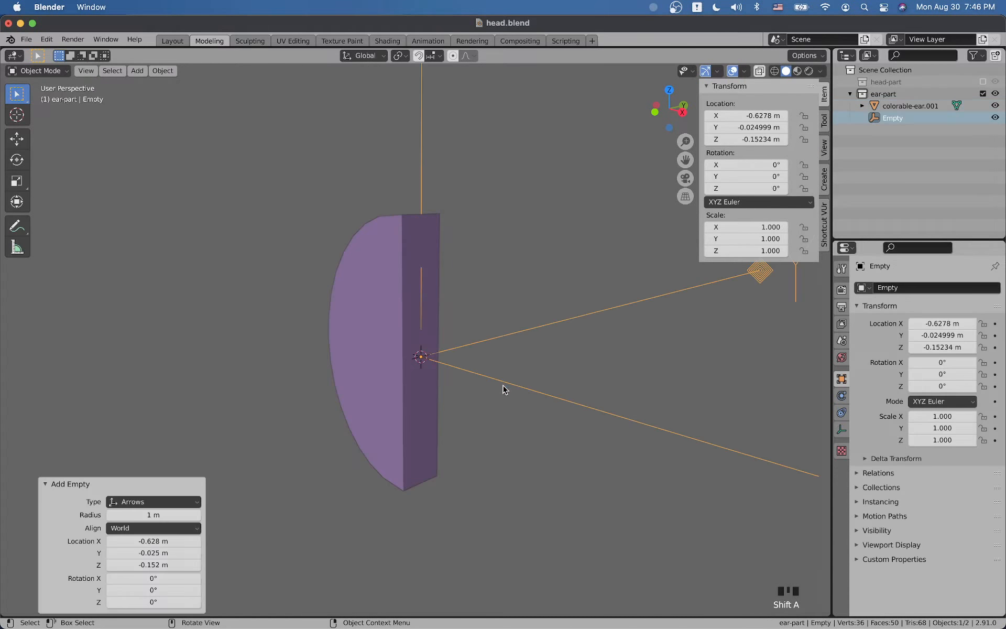
{"action": "left_click", "coordinate": [841, 429]}
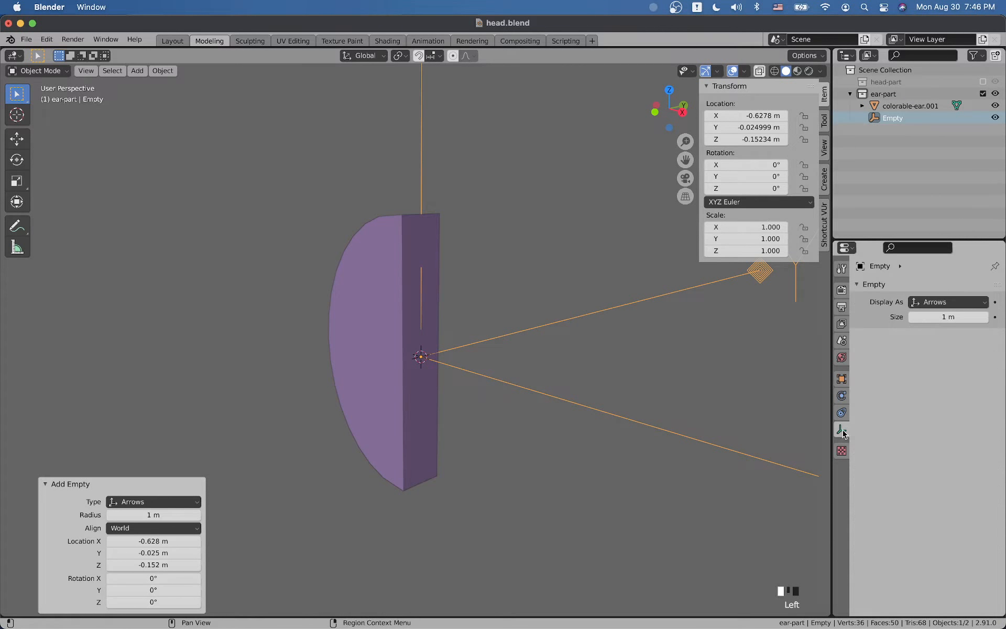
{"action": "double_click", "coordinate": [935, 316]}
{"action": "type", "text": ".25"}
{"action": "key", "text": "Return"}
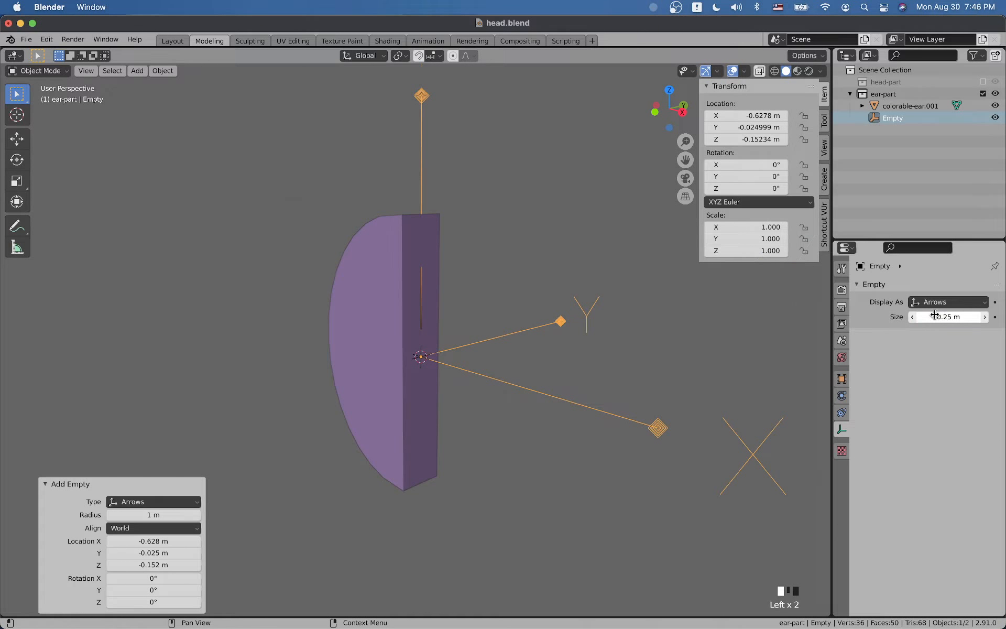
{"action": "scroll", "coordinate": [644, 377], "scroll_direction": "down", "scroll_amount": 3}
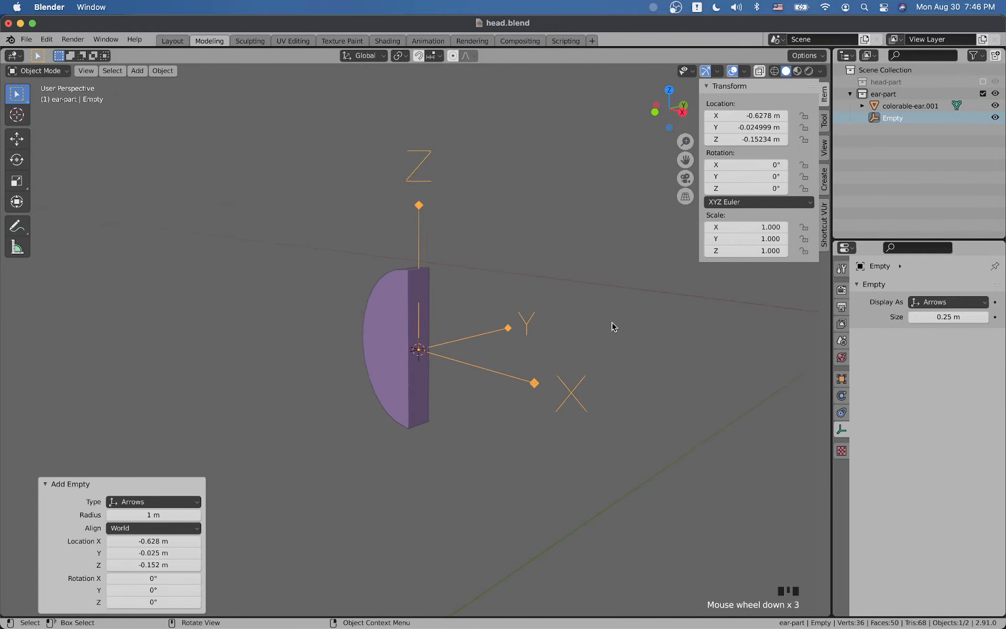
- Rotate the empty 90° about the global Y axis, deselect it and save head.blend
{"action": "key", "text": "r"}
{"action": "type", "text": "y"}
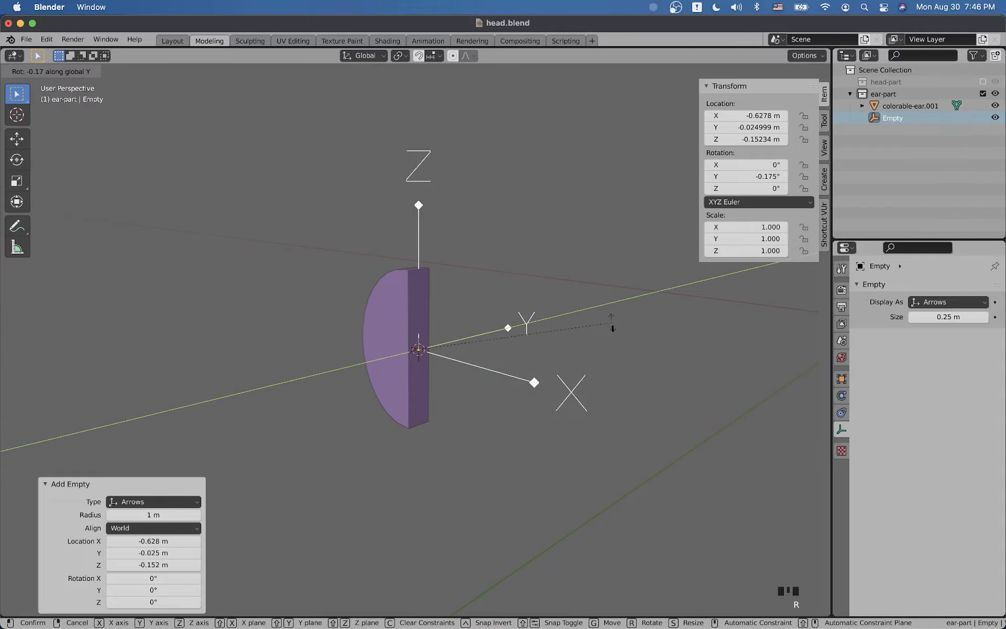
{"action": "type", "text": "90"}
{"action": "key", "text": "Return"}
{"action": "middle_click_drag", "start_coordinate": [588, 386], "coordinate": [550, 422]}
{"action": "left_click", "coordinate": [511, 426]}
{"action": "key", "text": "super+s"}
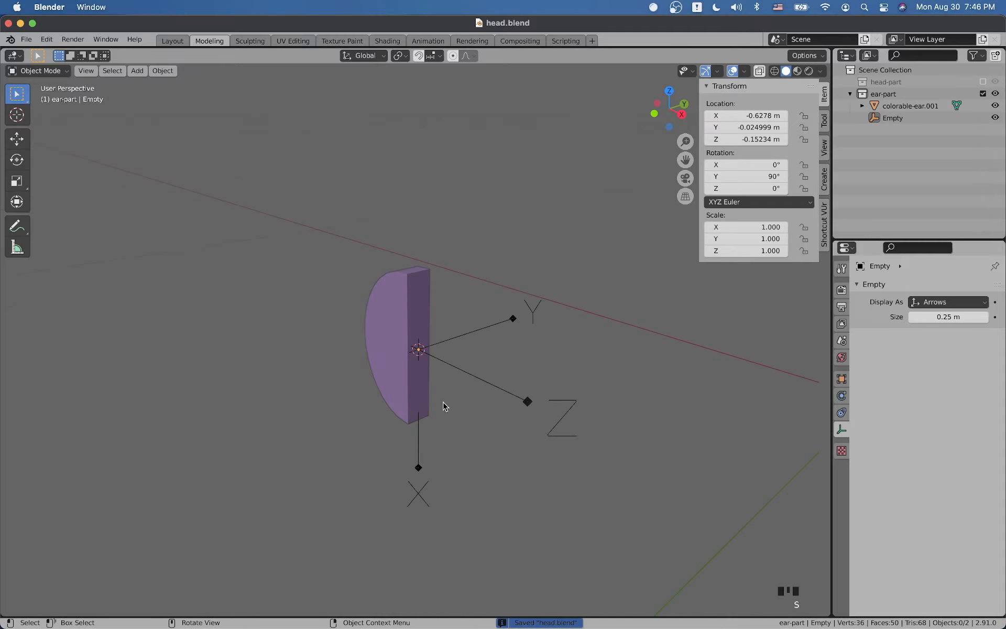
{"action": "middle_click_drag", "start_coordinate": [443, 403], "coordinate": [474, 418]}
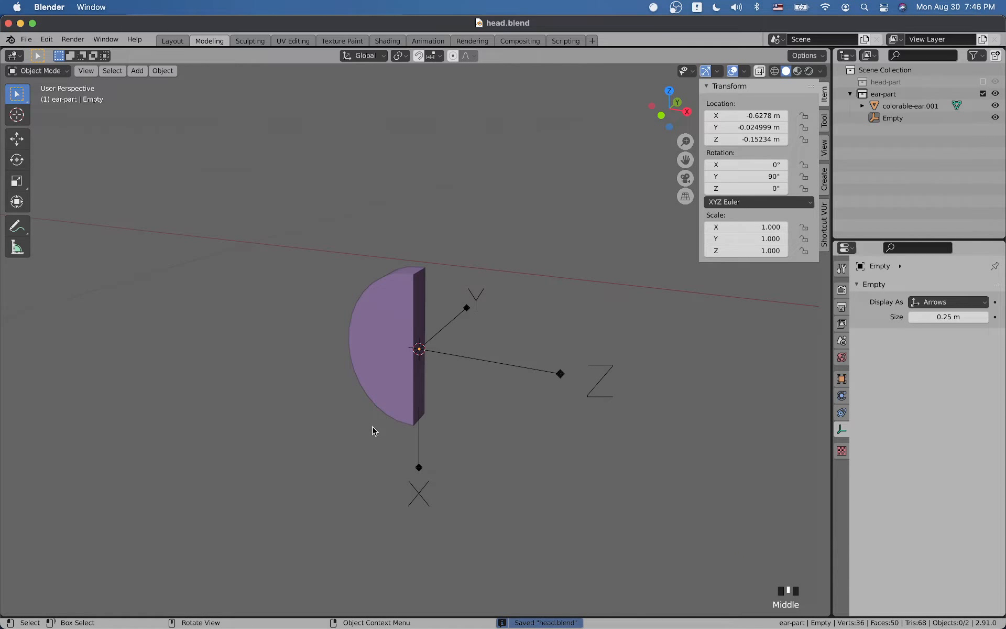
{"action": "mouse_move", "coordinate": [372, 431]}
{"action": "middle_mouse_down"}
{"action": "mouse_move", "coordinate": [432, 432]}
{"action": "mouse_move", "coordinate": [383, 419]}
{"action": "middle_mouse_up"}
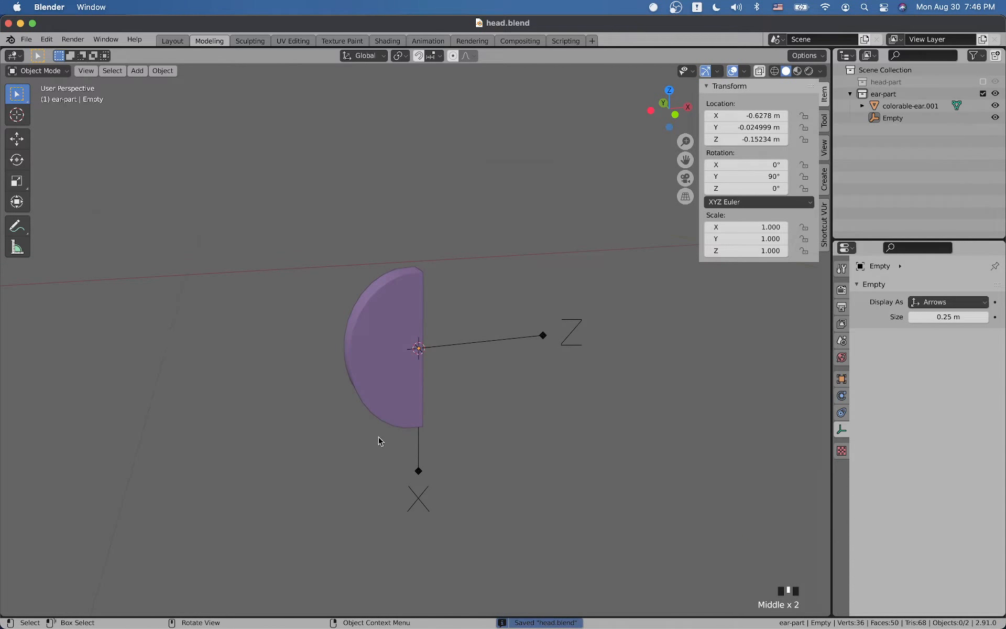
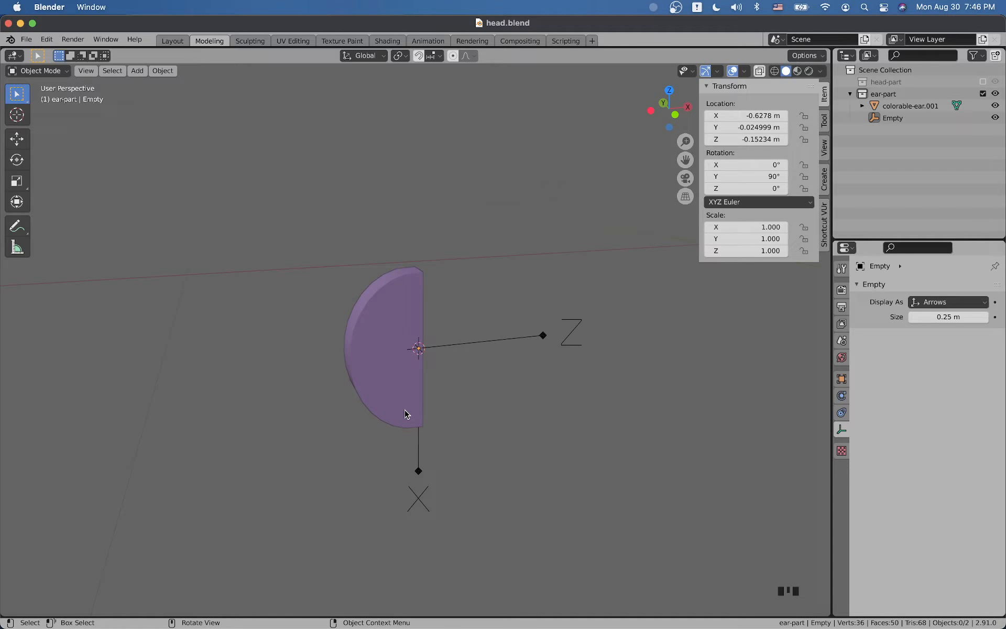
- Rename the Arrows empty in the ear-part collection to anchor and save head.blend
{"action": "scroll", "coordinate": [404, 440], "scroll_direction": "down", "scroll_amount": 2}
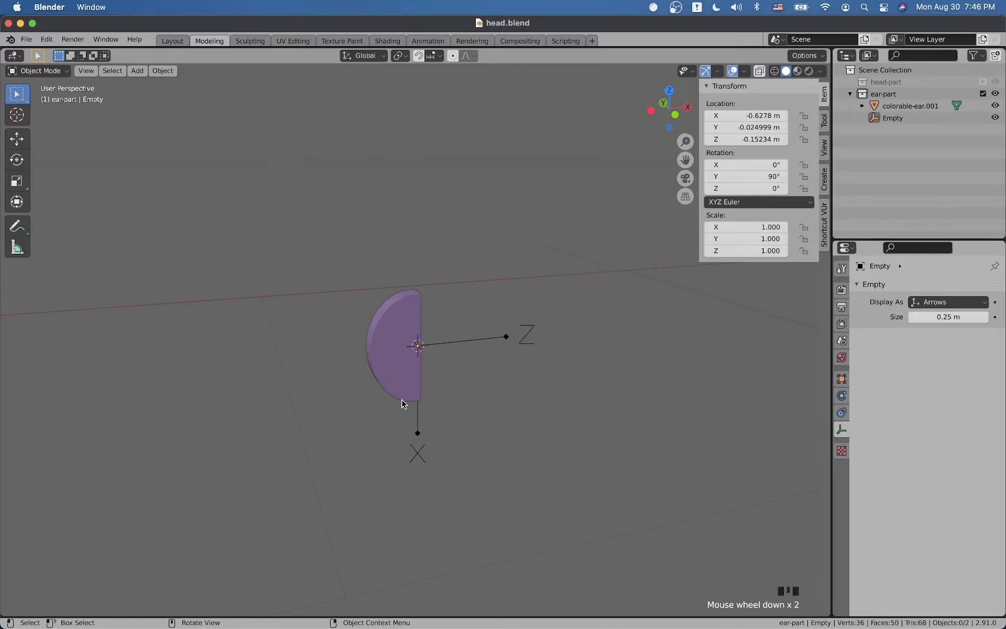
{"action": "middle_click_drag", "start_coordinate": [413, 447], "coordinate": [346, 452], "text": "shift"}
{"action": "scroll", "coordinate": [345, 452], "scroll_direction": "down", "scroll_amount": 2}
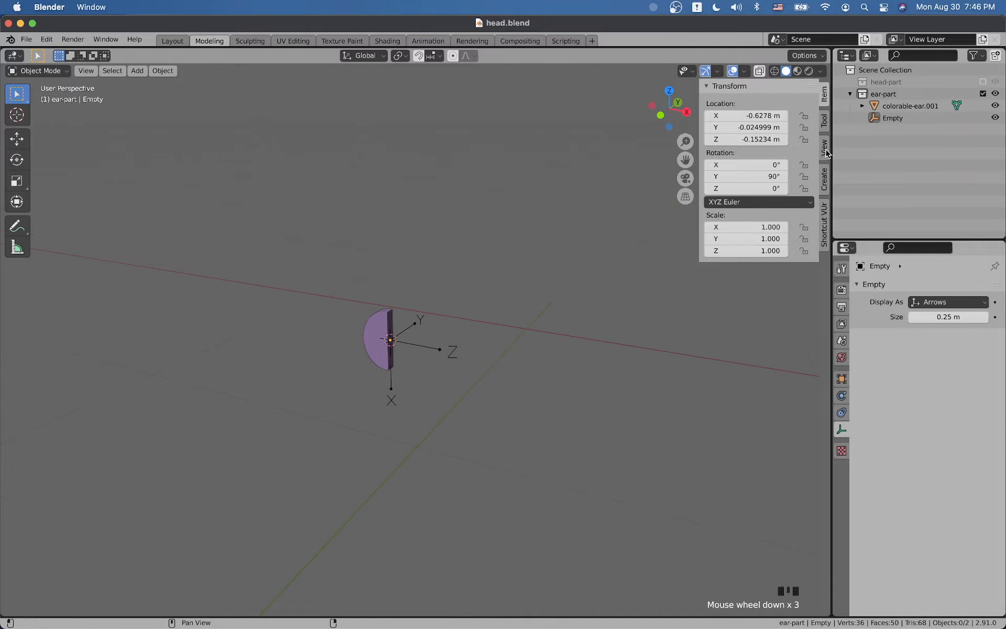
{"action": "left_click", "coordinate": [900, 123]}
{"action": "left_click", "coordinate": [900, 124]}
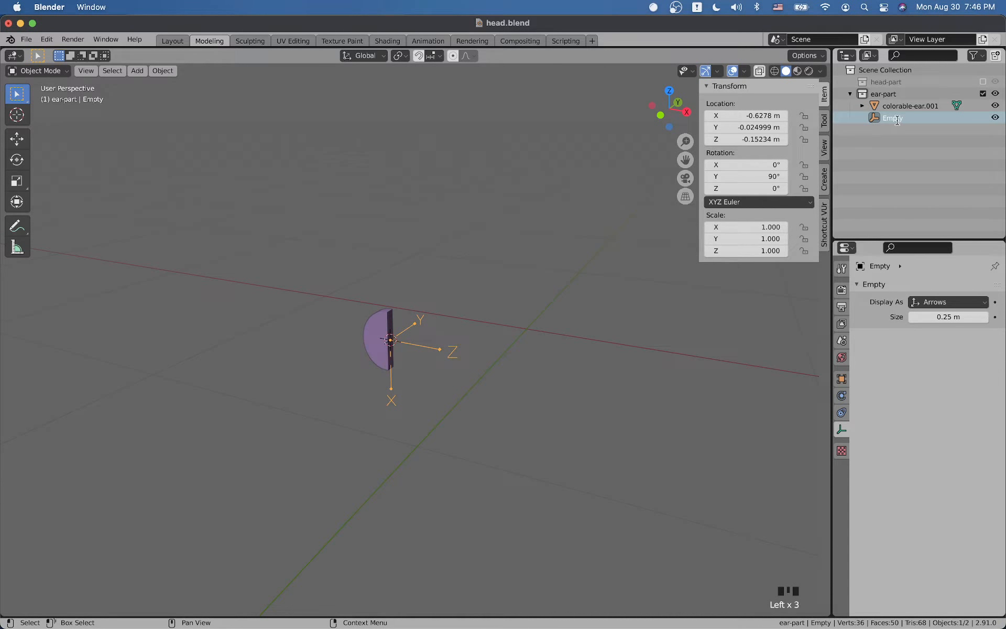
{"action": "double_click", "coordinate": [899, 123]}
{"action": "type", "text": "anchor"}
{"action": "key", "text": "Return"}
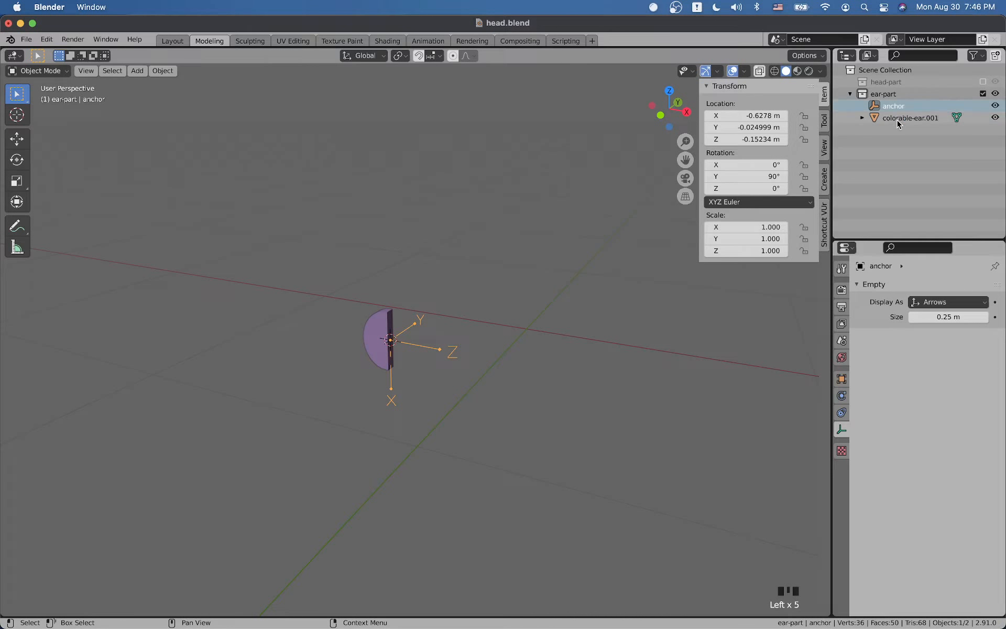
{"action": "key", "text": "super+s"}
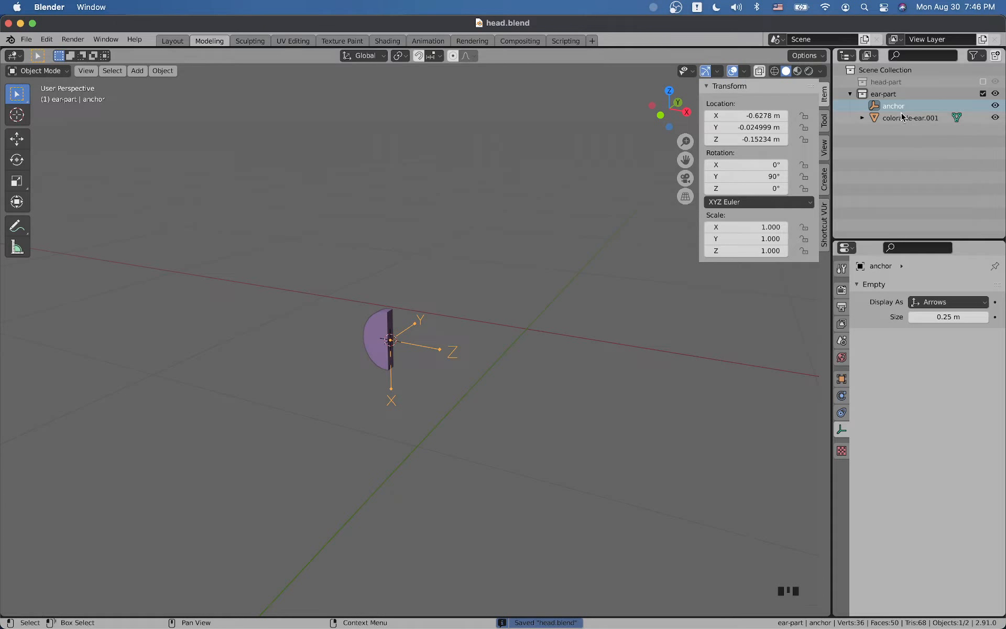
- Set the origin of the colorable-ear.001 mesh to the 3D cursor and save head.blend
{"action": "left_click", "coordinate": [893, 96]}
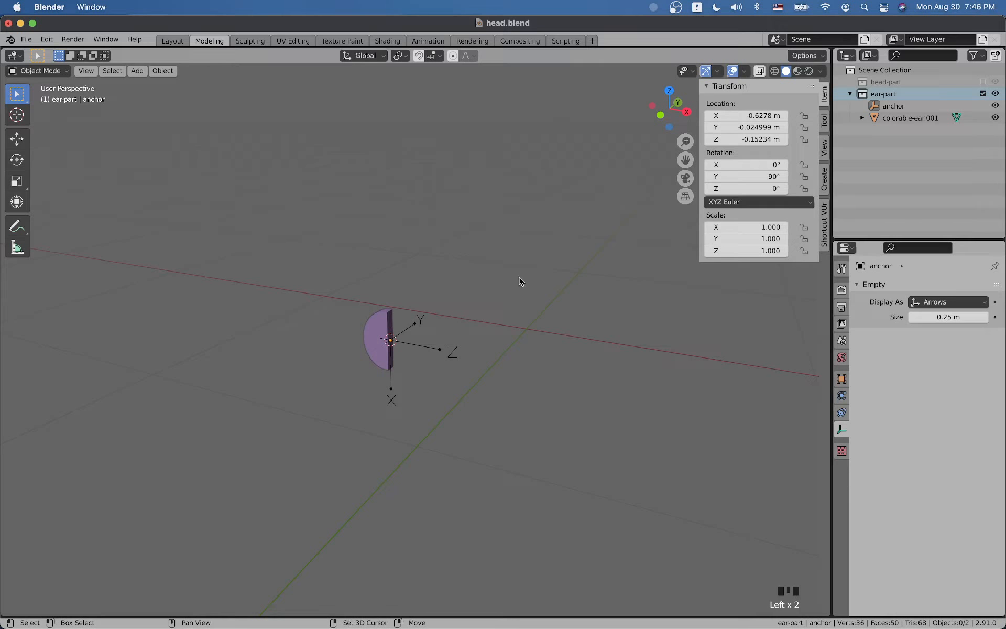
{"action": "left_click", "coordinate": [372, 315]}
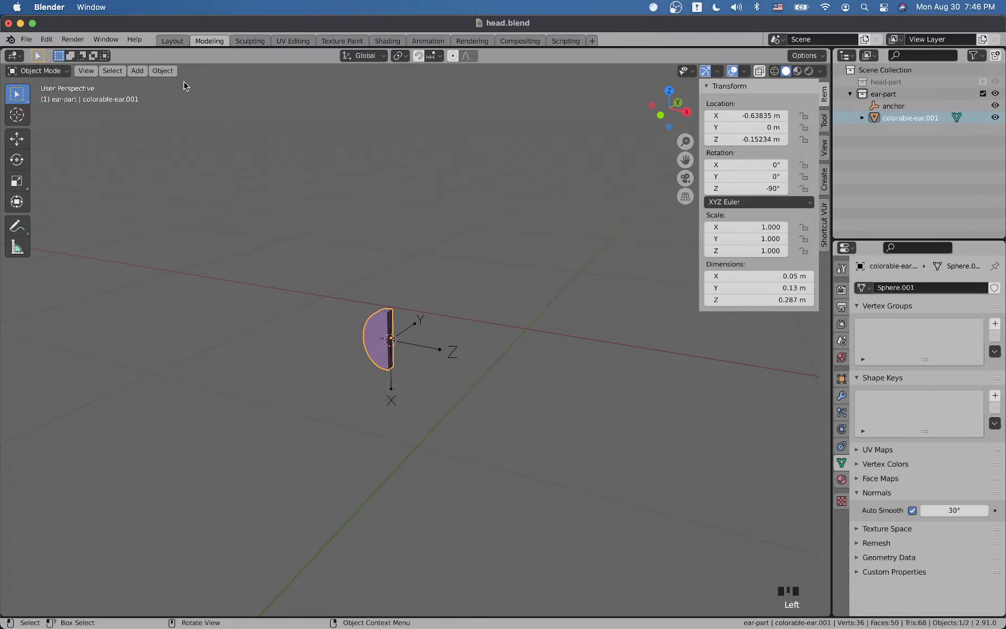
{"action": "left_click", "coordinate": [161, 71]}
{"action": "mouse_move", "coordinate": [188, 100]}
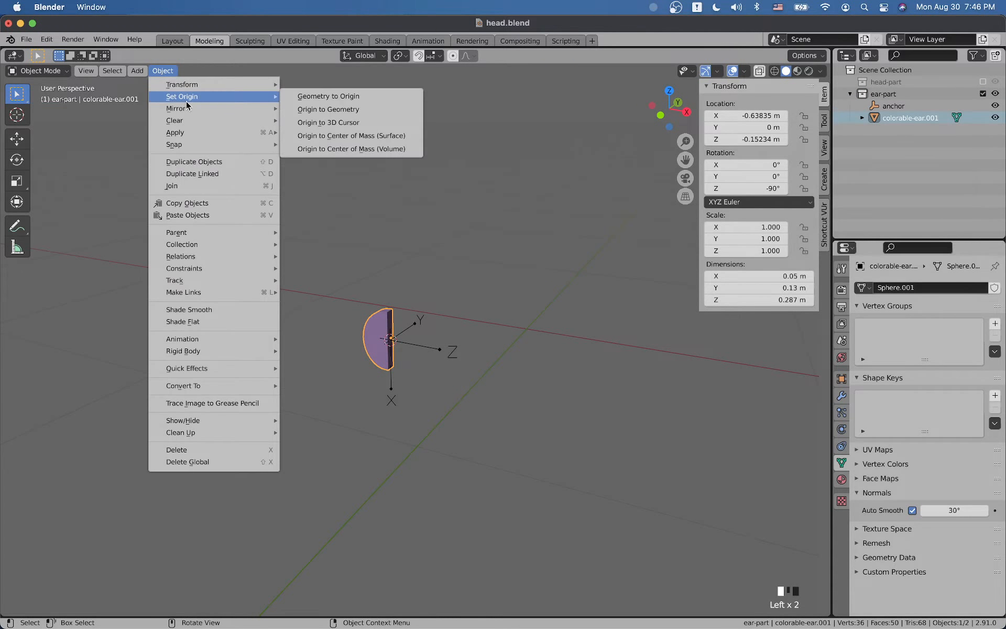
{"action": "left_click", "coordinate": [340, 124]}
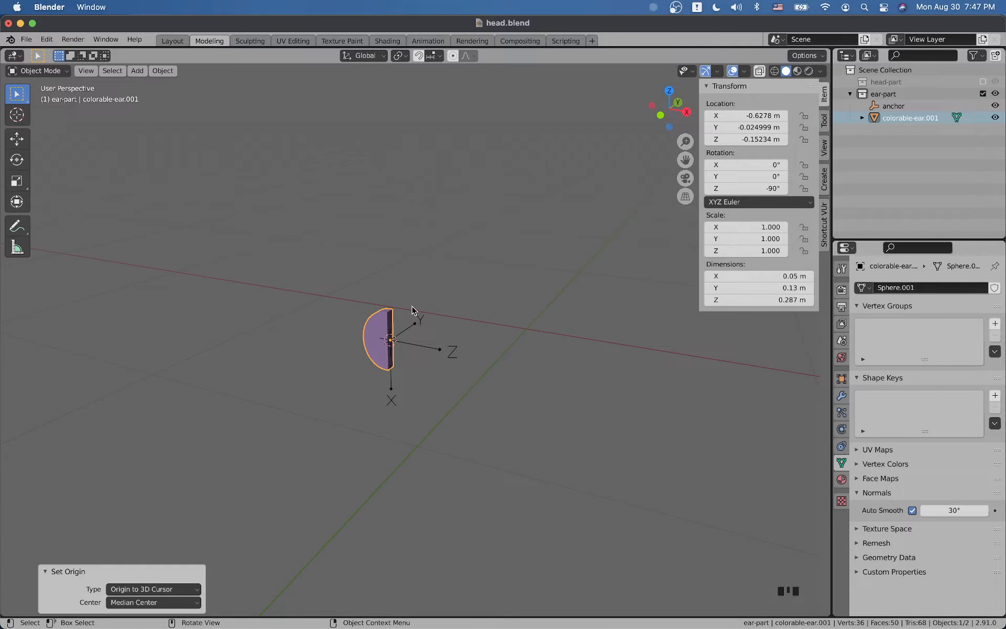
{"action": "key", "text": "super+s"}
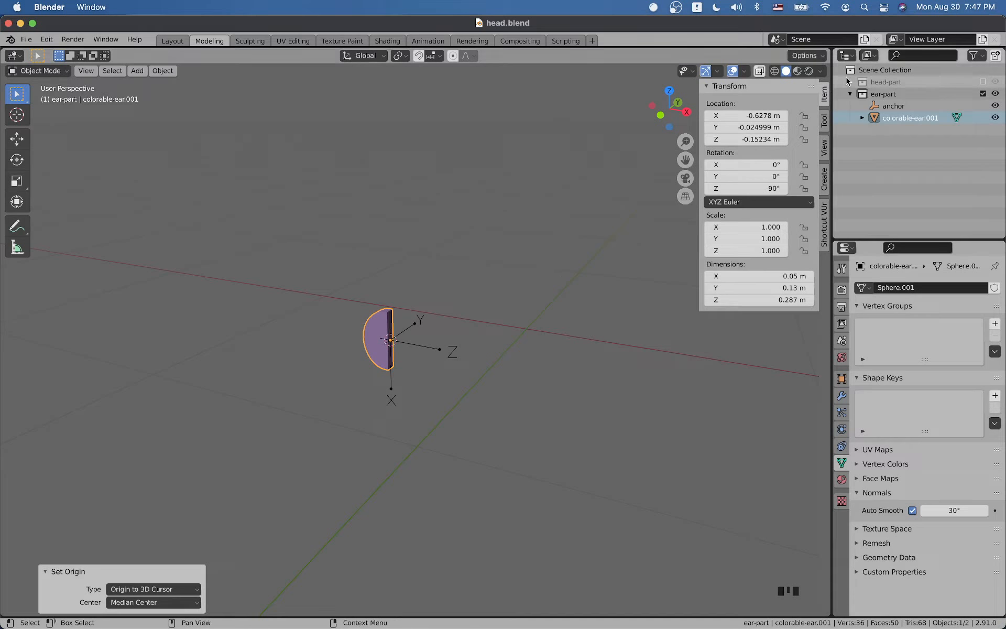
- Set the ear mesh's X, Y and Z location to 0 m
{"action": "left_click", "coordinate": [765, 116]}
{"action": "type", "text": "0"}
{"action": "key", "text": "Return"}
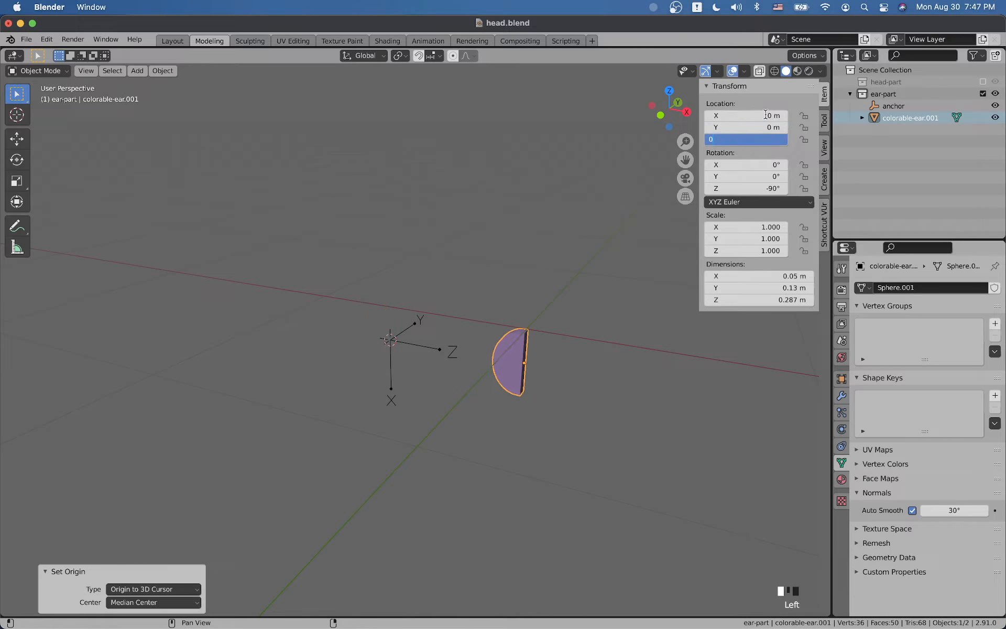
- Set the anchor empty's X, Y and Z location to 0 m
{"action": "left_click", "coordinate": [893, 106]}
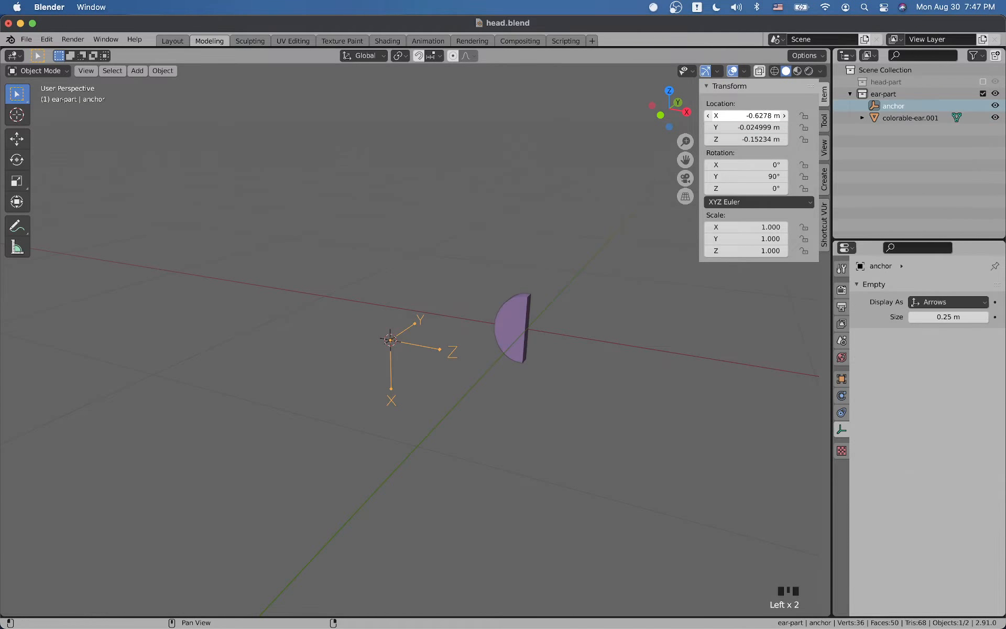
{"action": "left_click", "coordinate": [771, 115]}
{"action": "type", "text": "0"}
{"action": "key", "text": "Tab"}
{"action": "type", "text": "0"}
{"action": "key", "text": "Tab"}
{"action": "type", "text": "0"}
{"action": "key", "text": "Return"}
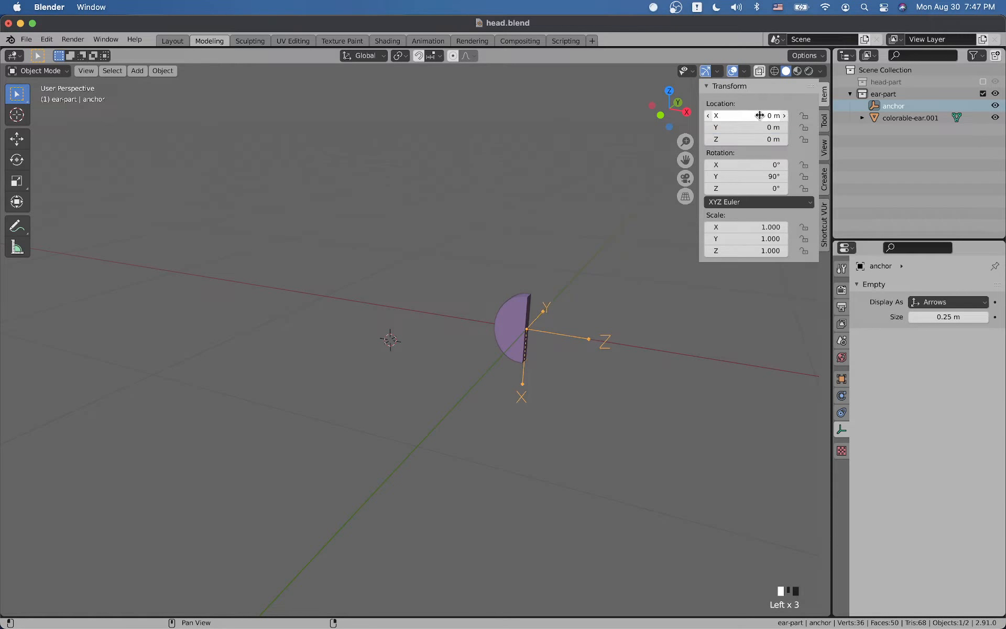
- Save head.blend and snap the 3D cursor to the world origin
{"action": "scroll", "coordinate": [464, 337], "scroll_direction": "up", "scroll_amount": 3}
{"action": "middle_click_drag", "start_coordinate": [465, 336], "coordinate": [474, 276]}
{"action": "key", "text": "super+s"}
{"action": "key", "text": "shift+s"}
{"action": "left_click", "coordinate": [375, 329]}
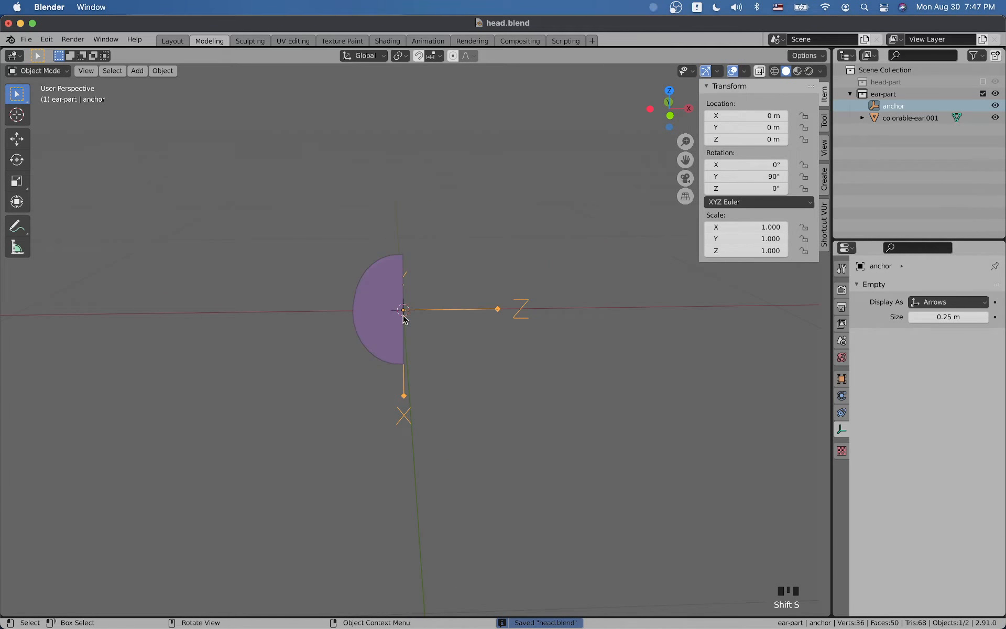
- Add a Plain Axes empty at the 3D cursor and rename it to ear-part
{"action": "left_click", "coordinate": [462, 276]}
{"action": "key", "text": "shift+a"}
{"action": "mouse_move", "coordinate": [460, 270]}
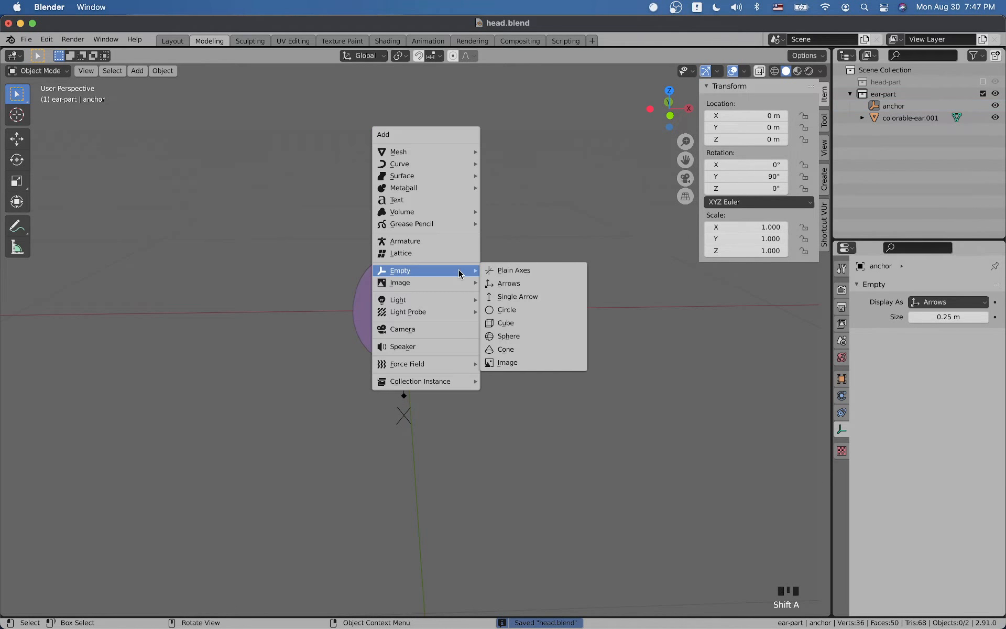
{"action": "left_click", "coordinate": [507, 271]}
{"action": "left_click", "coordinate": [894, 129]}
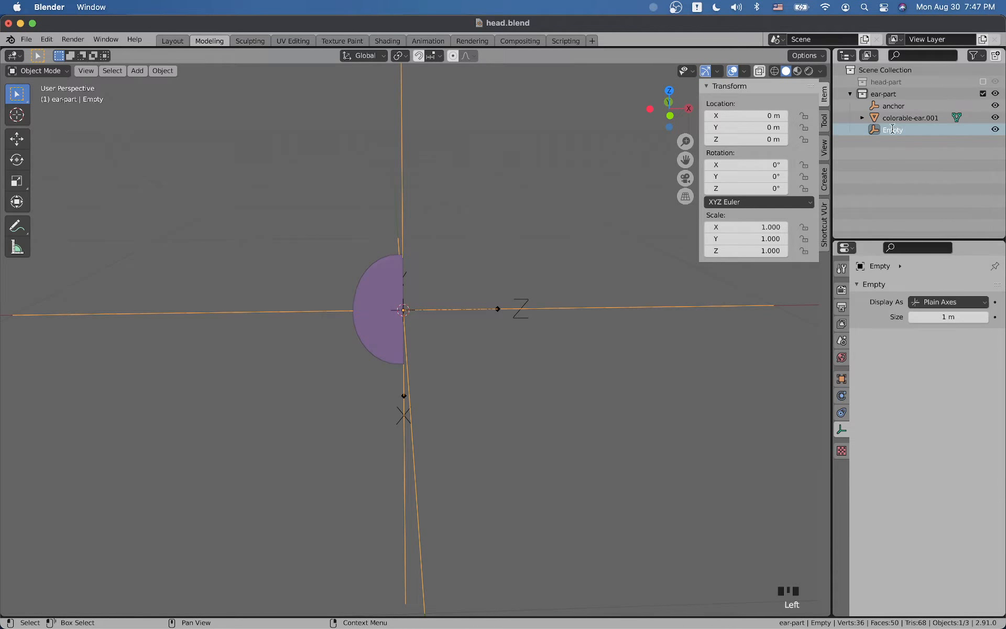
{"action": "double_click", "coordinate": [893, 129]}
{"action": "type", "text": "ear-"}
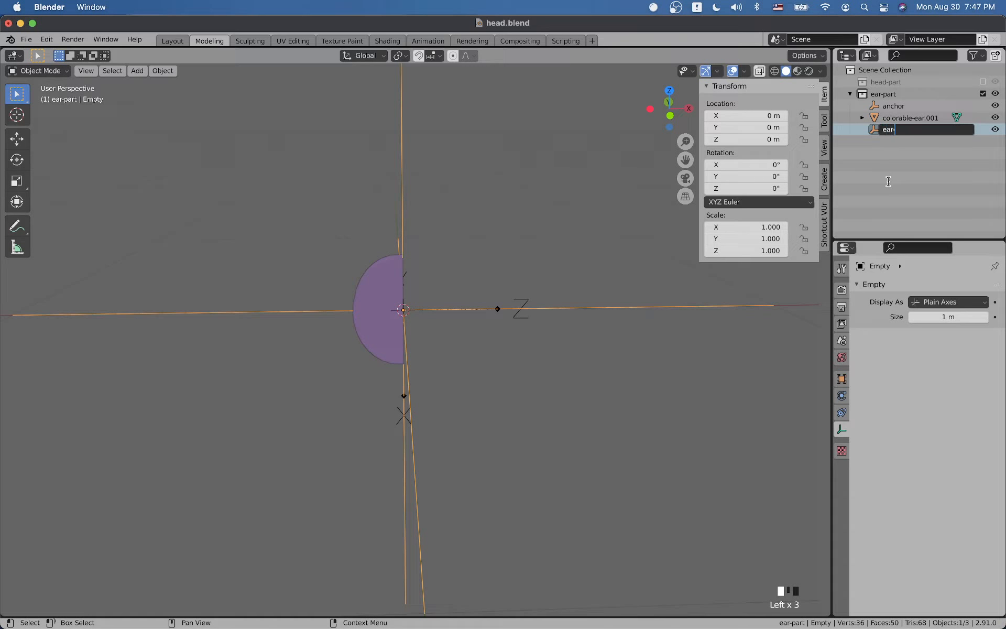
{"action": "type", "text": "part"}
{"action": "key", "text": "Return"}
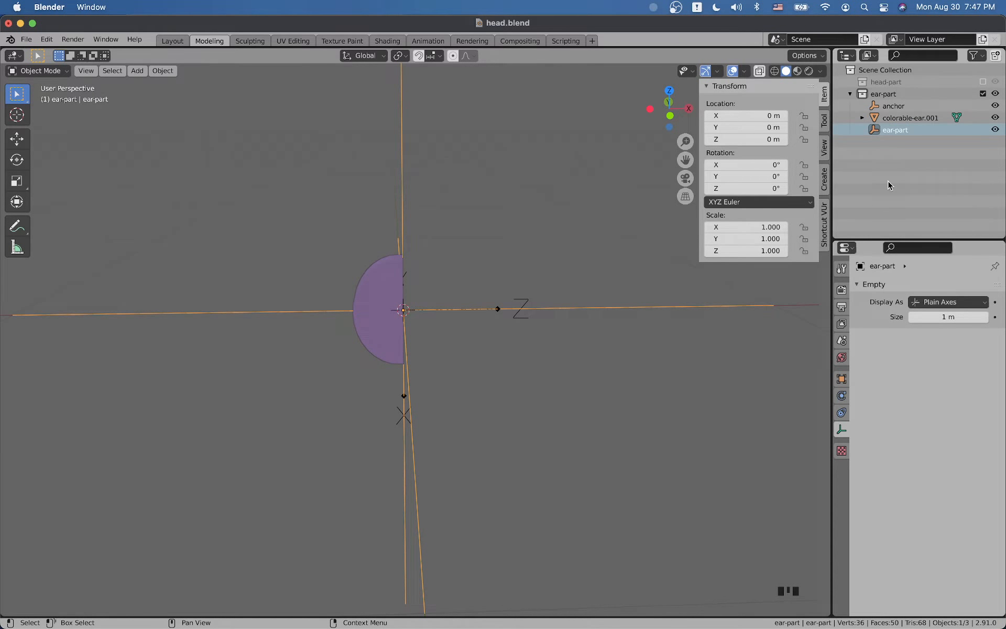
- Parent the anchor empty and the ear mesh to the ear-part empty with the Object type, deselect everything and save head.blend
{"action": "left_click", "coordinate": [893, 105]}
{"action": "left_click", "coordinate": [910, 117], "text": "ctrl"}
{"action": "left_click", "coordinate": [895, 129], "text": "ctrl"}
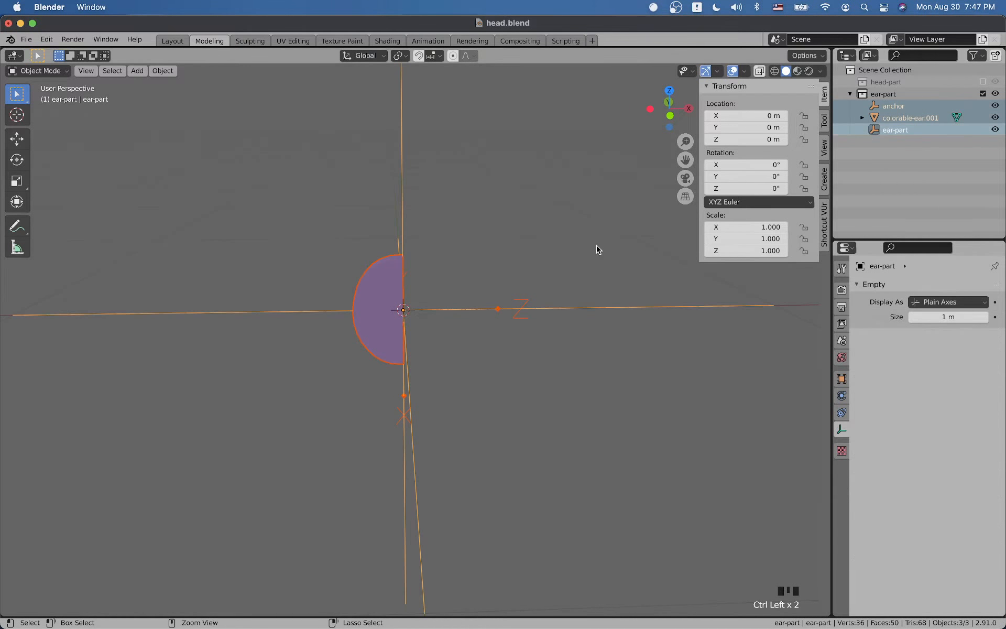
{"action": "key", "text": "ctrl+p"}
{"action": "left_click", "coordinate": [597, 245]}
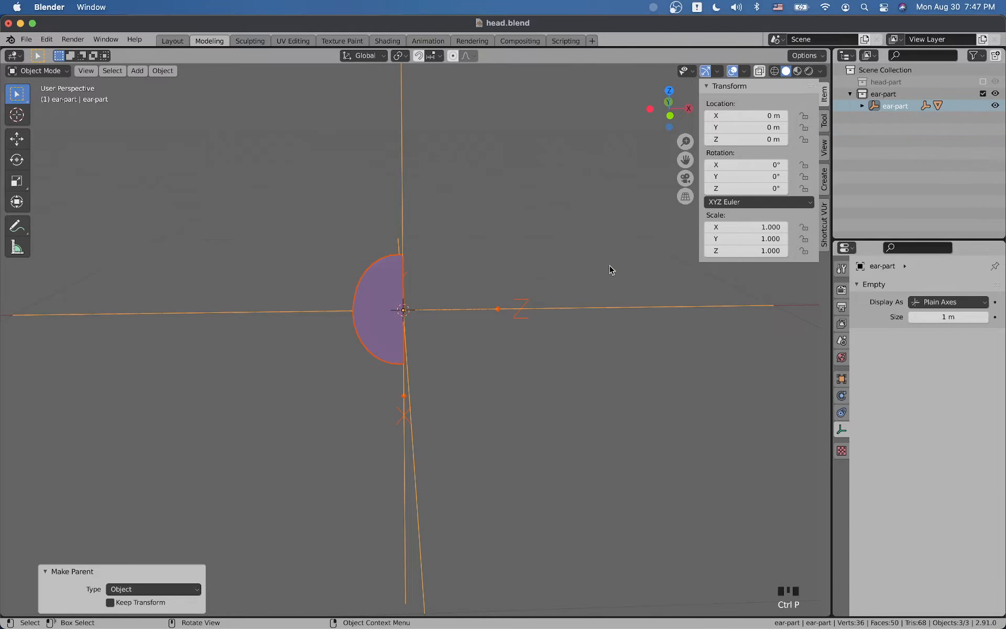
{"action": "left_click", "coordinate": [613, 293]}
{"action": "scroll", "coordinate": [618, 312], "scroll_direction": "down", "scroll_amount": 5}
{"action": "key", "text": "super+s"}
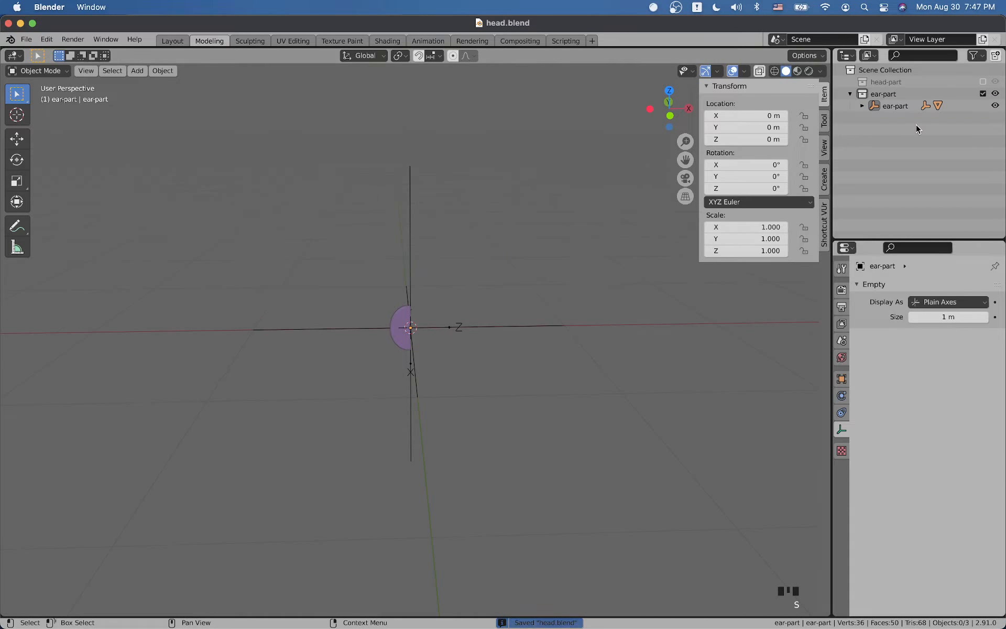
- Exclude both the head-part and ear-part collections from the view layer
{"action": "left_click", "coordinate": [983, 84]}
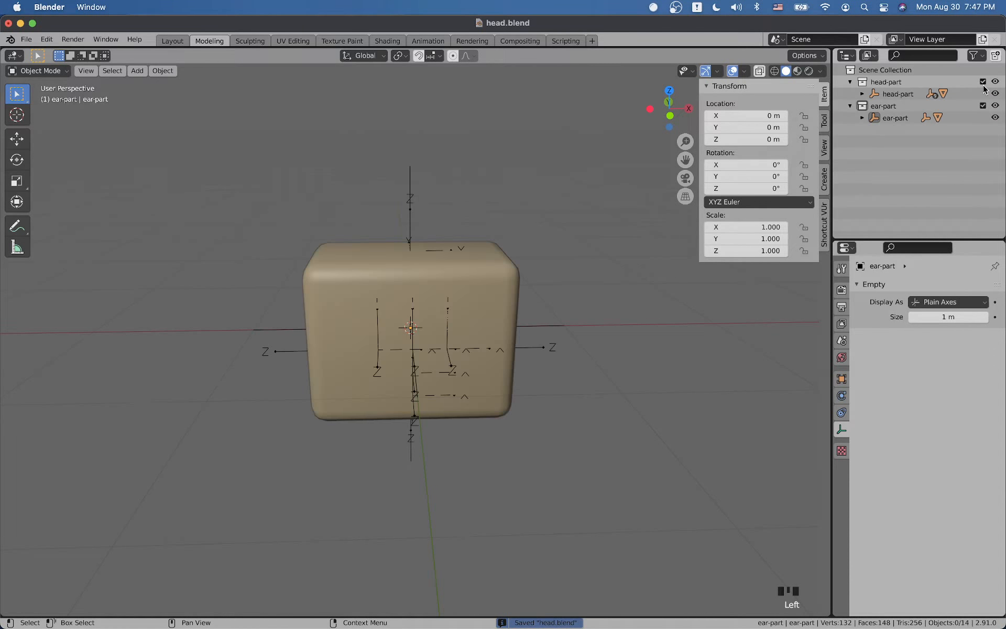
{"action": "left_click", "coordinate": [983, 82]}
{"action": "left_click", "coordinate": [983, 94]}
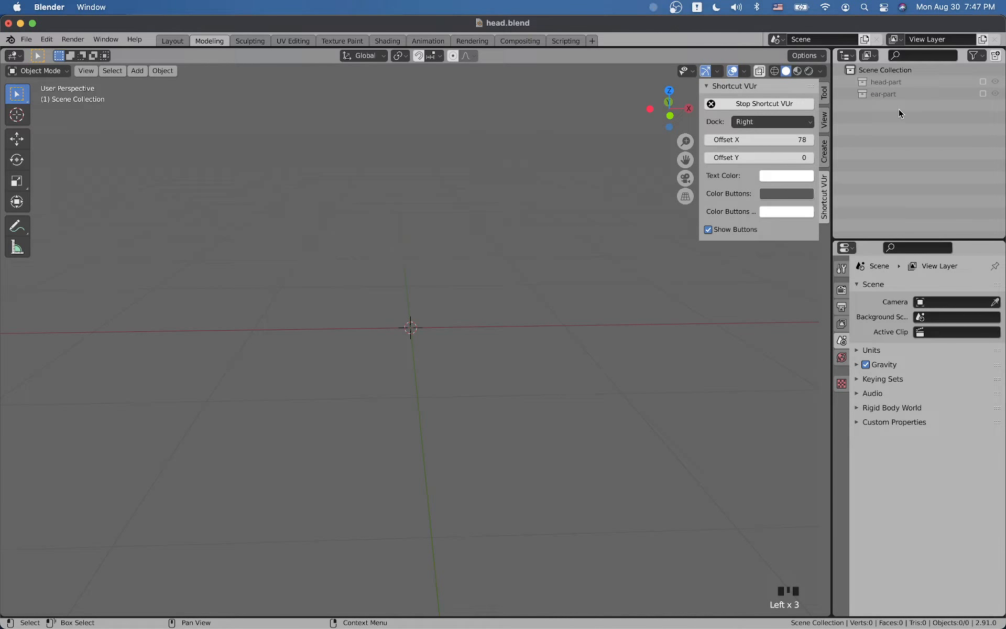
- Switch to Finder, check the source part files in the Avatar Library's "in" folder, and return to Blender
{"action": "key", "text": "super+Tab"}
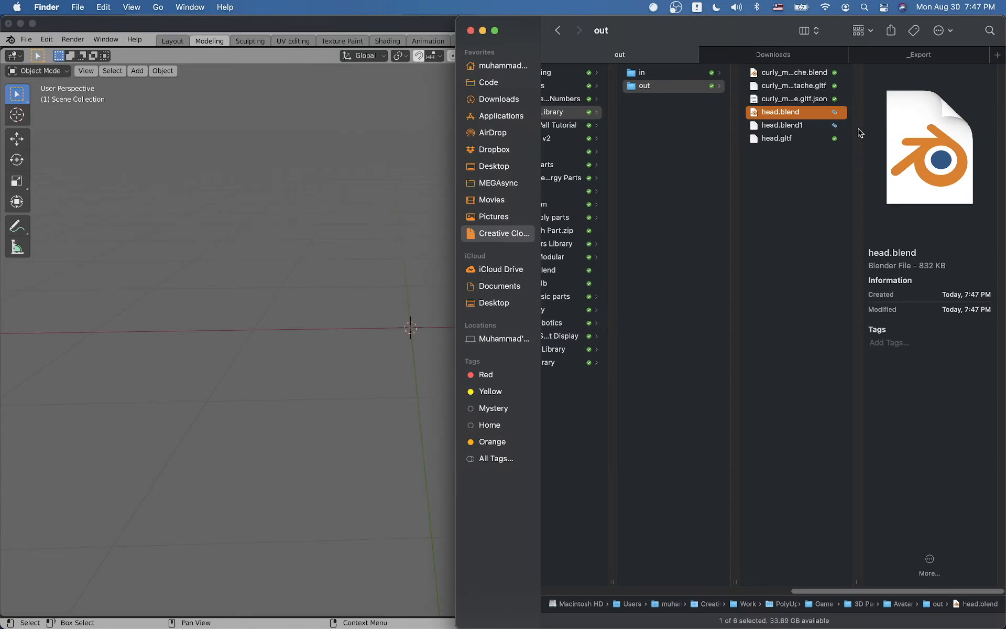
{"action": "left_click", "coordinate": [697, 74]}
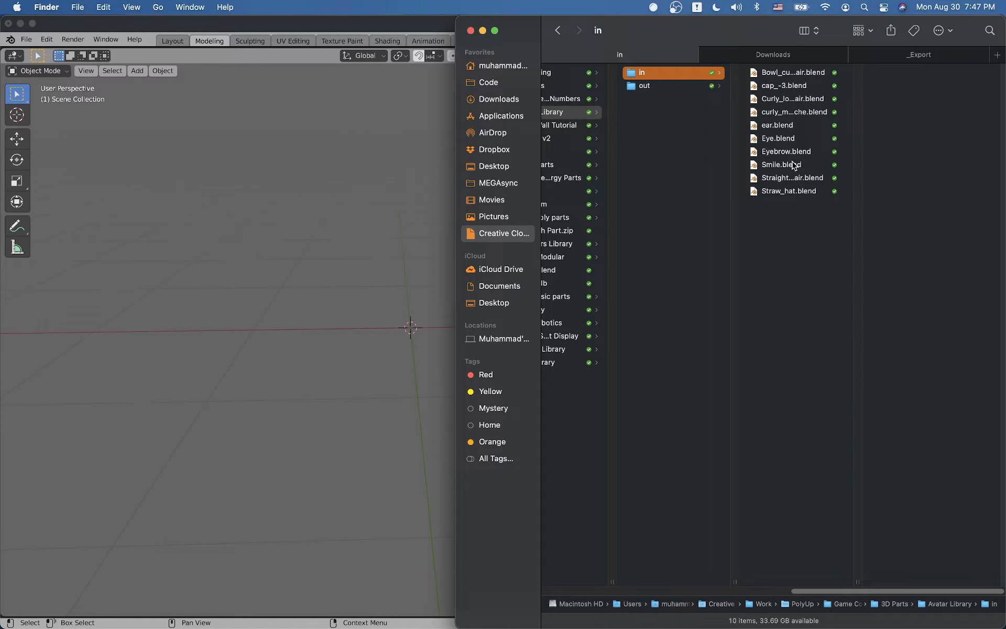
{"action": "key", "text": "super+Tab"}
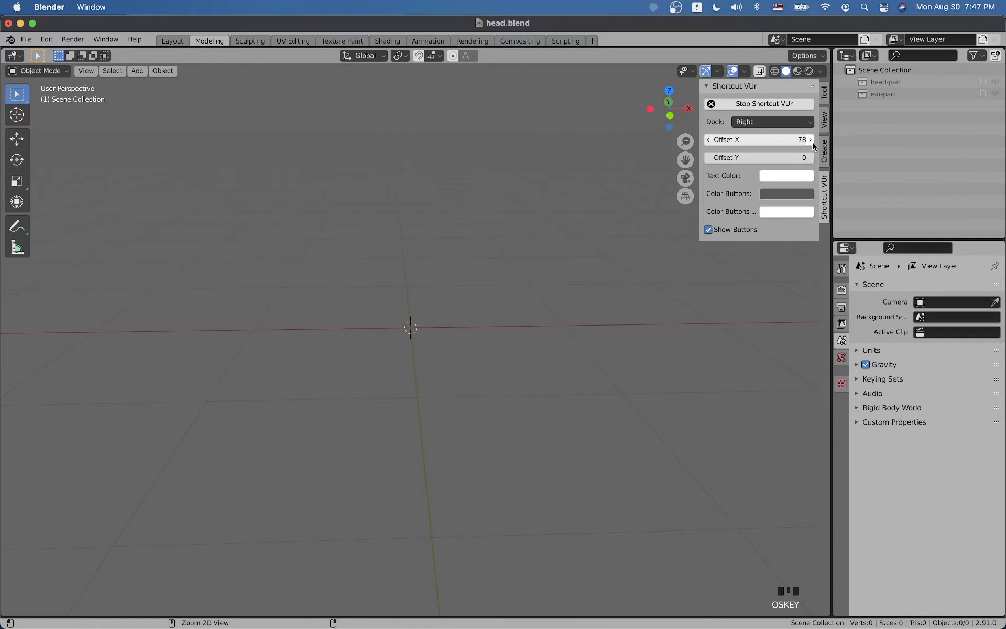
- Create a new collection in the scene and name it eye-part
{"action": "left_click", "coordinate": [882, 124]}
{"action": "right_click", "coordinate": [883, 124]}
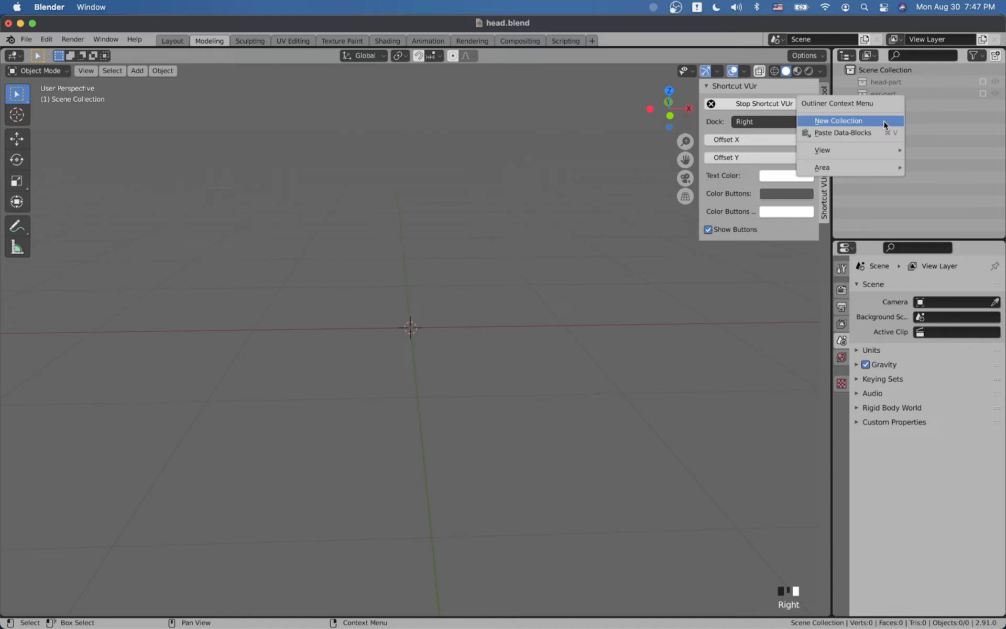
{"action": "left_click", "coordinate": [884, 119]}
{"action": "double_click", "coordinate": [885, 107]}
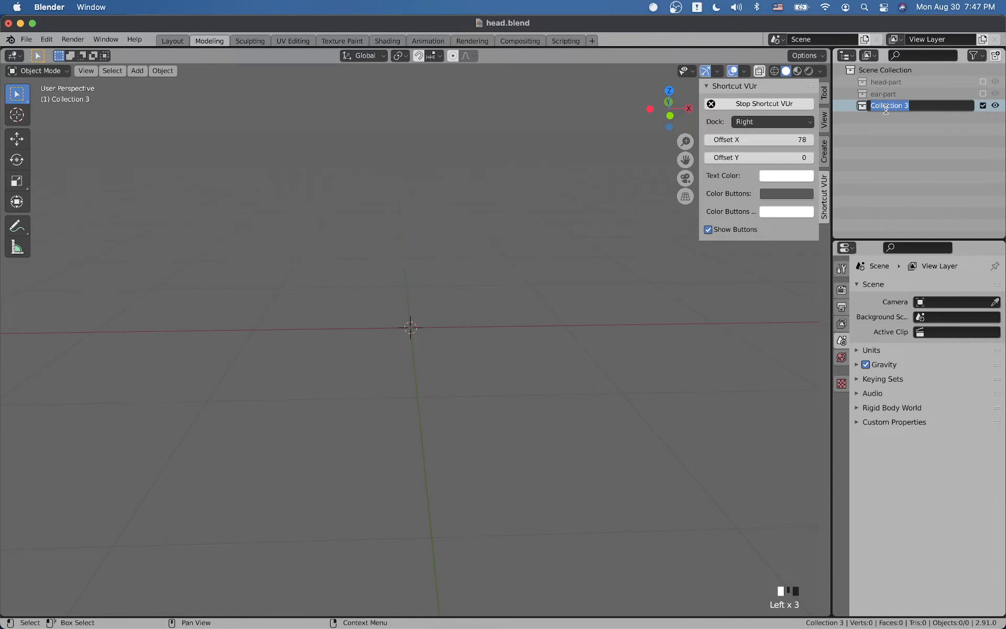
{"action": "type", "text": "eye-part"}
{"action": "key", "text": "Return"}
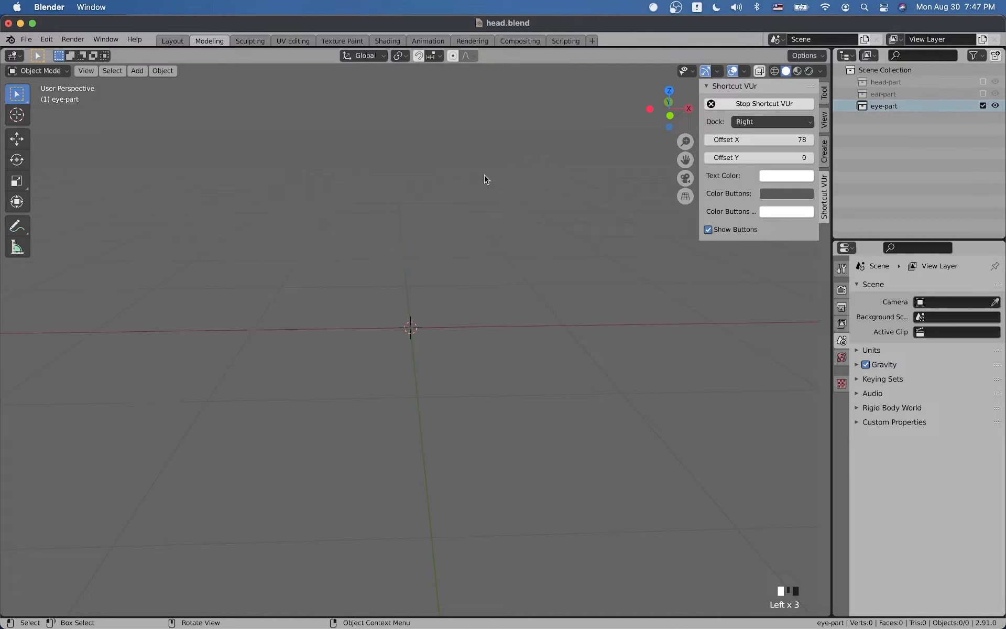
- Append the objects Sphere, Sphere.001 and Sphere.002 from Eye.blend into the eye-part collection
{"action": "left_click", "coordinate": [26, 39]}
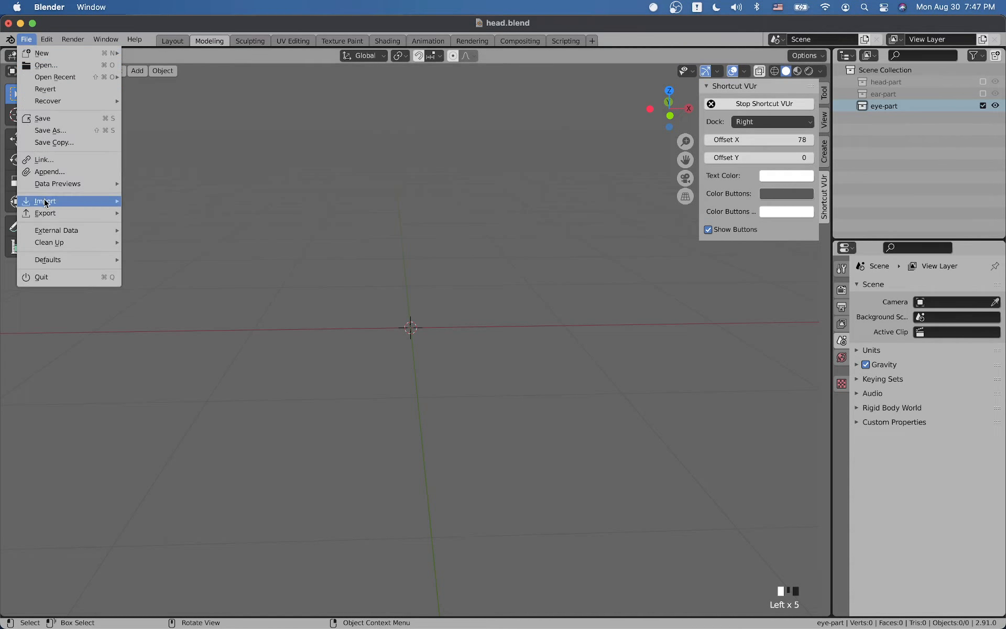
{"action": "key", "text": "Escape"}
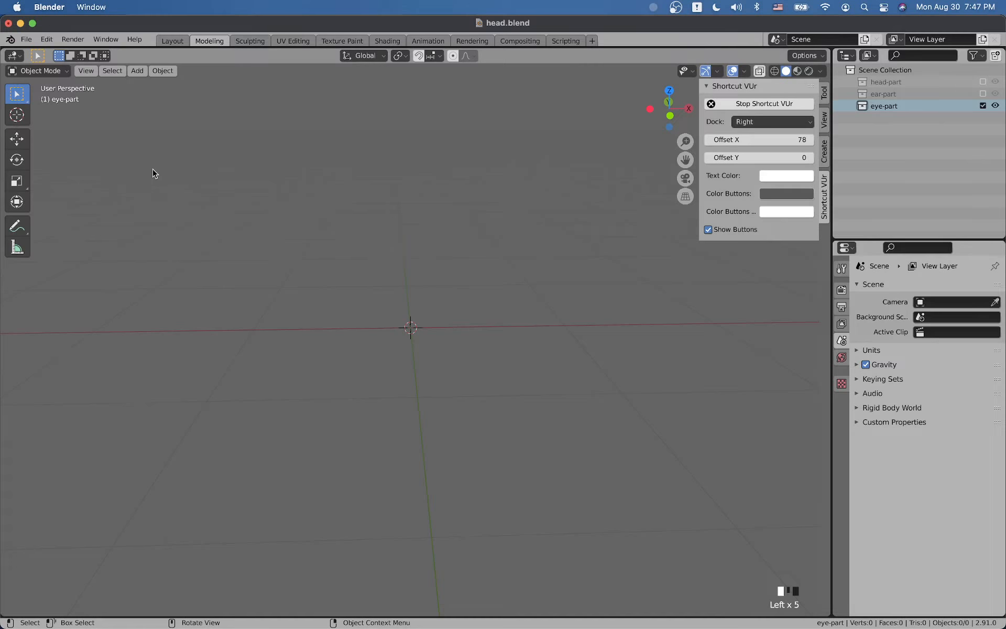
{"action": "key", "text": "shift+F1"}
{"action": "left_click", "coordinate": [373, 164]}
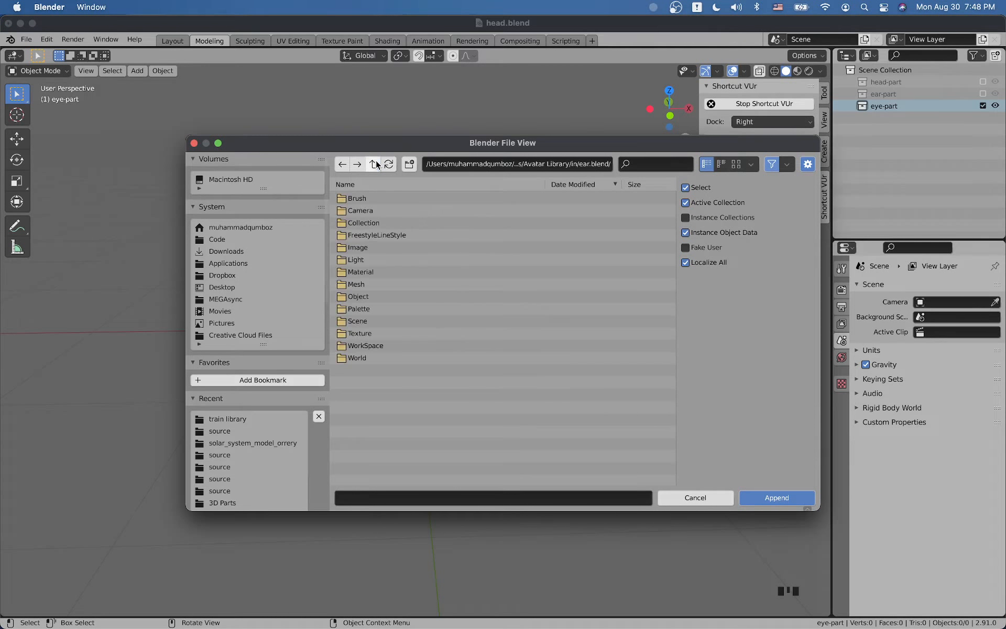
{"action": "left_click", "coordinate": [375, 164]}
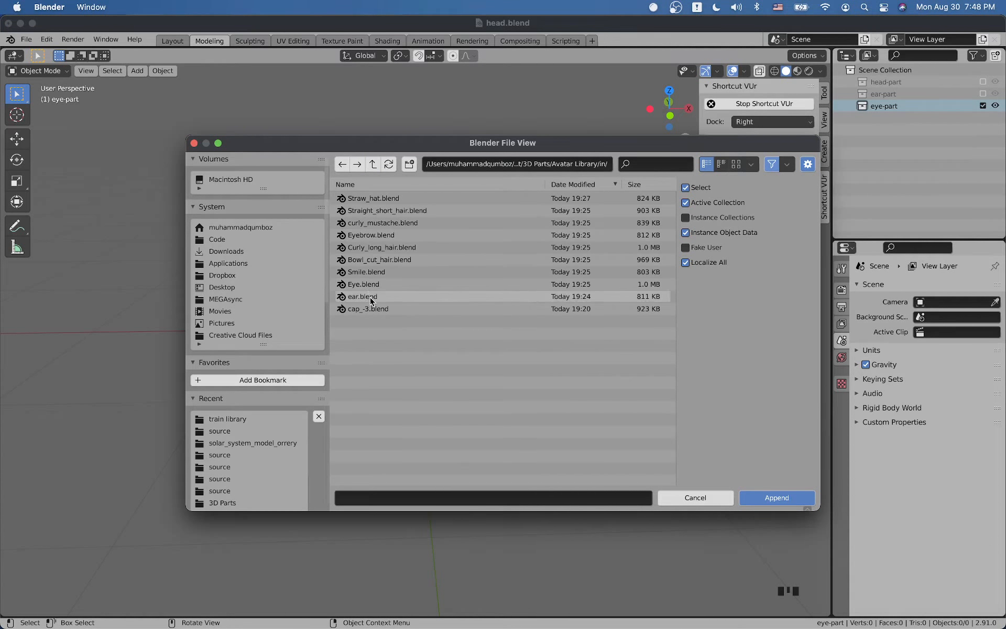
{"action": "left_click", "coordinate": [370, 224]}
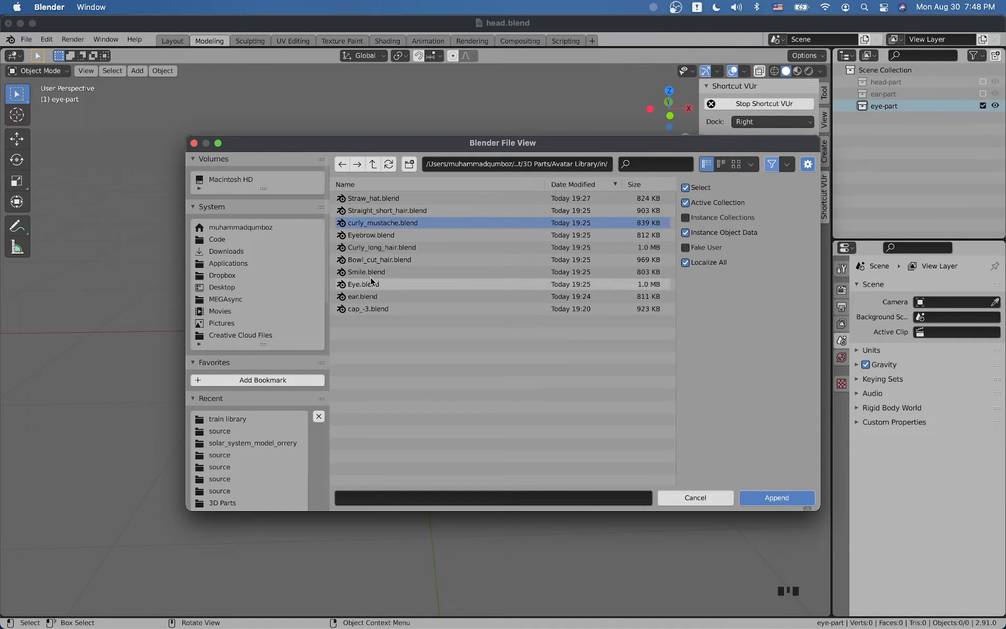
{"action": "double_click", "coordinate": [368, 283]}
{"action": "double_click", "coordinate": [375, 296]}
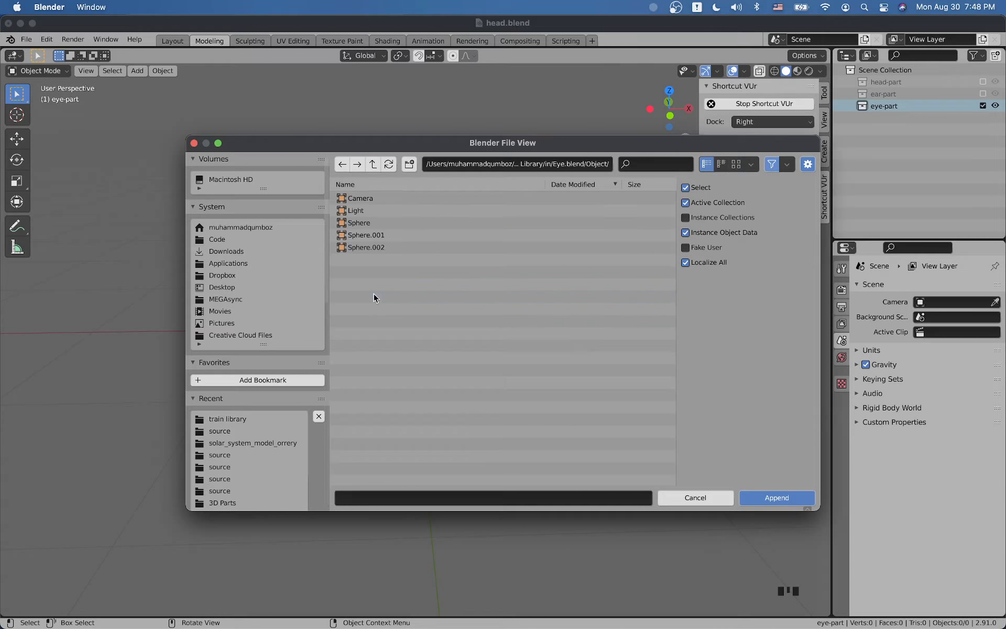
{"action": "left_click_drag", "start_coordinate": [361, 272], "coordinate": [352, 231]}
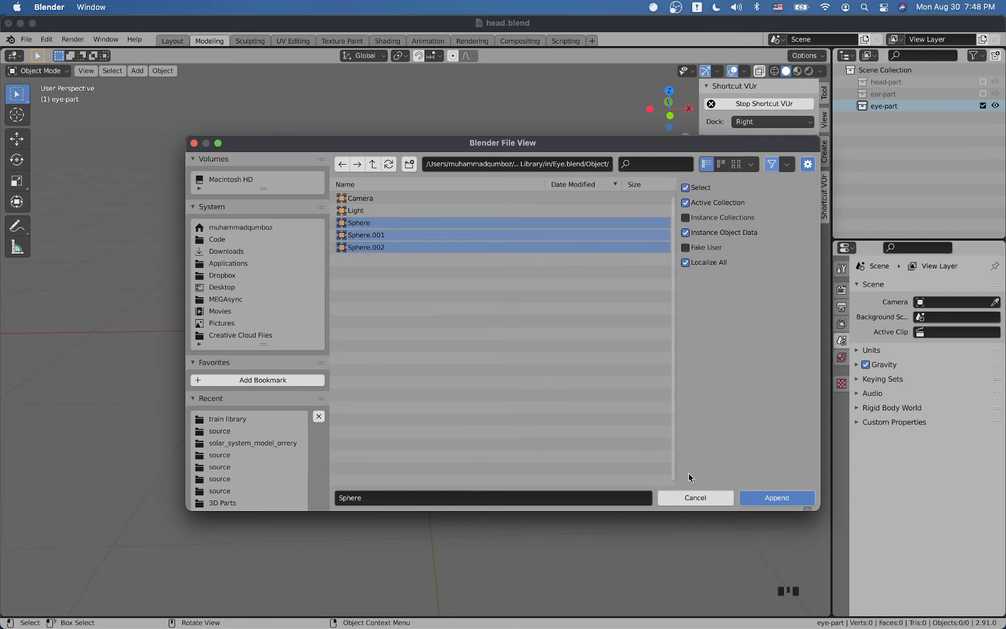
{"action": "left_click", "coordinate": [775, 505]}
- Inspect the appended eye spheres from the back and the front
{"action": "scroll", "coordinate": [655, 429], "scroll_direction": "down", "scroll_amount": 9}
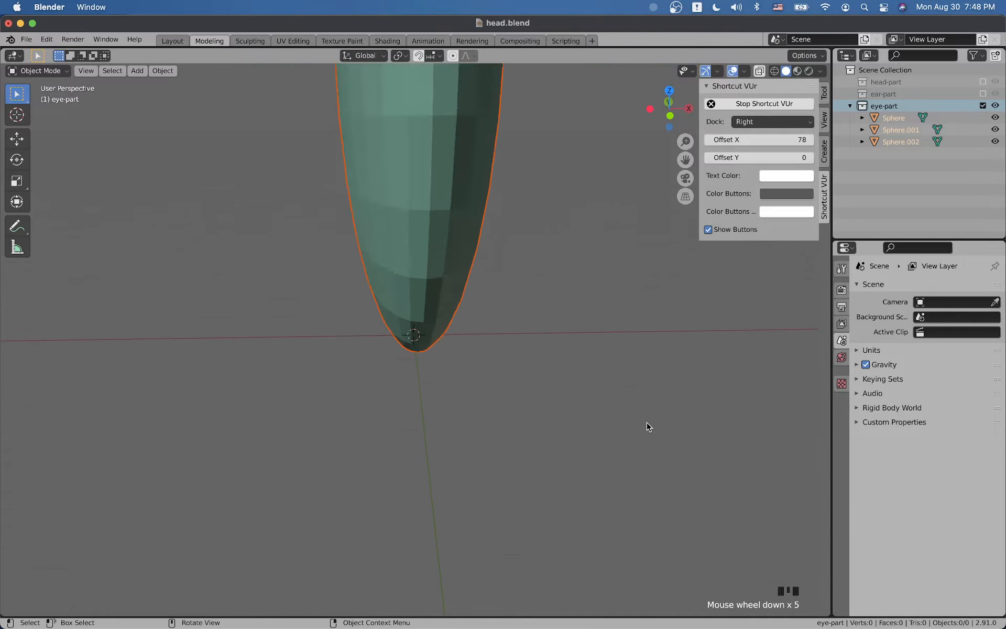
{"action": "scroll", "coordinate": [571, 405], "scroll_direction": "down", "scroll_amount": 3}
{"action": "middle_click_drag", "start_coordinate": [518, 391], "coordinate": [552, 366]}
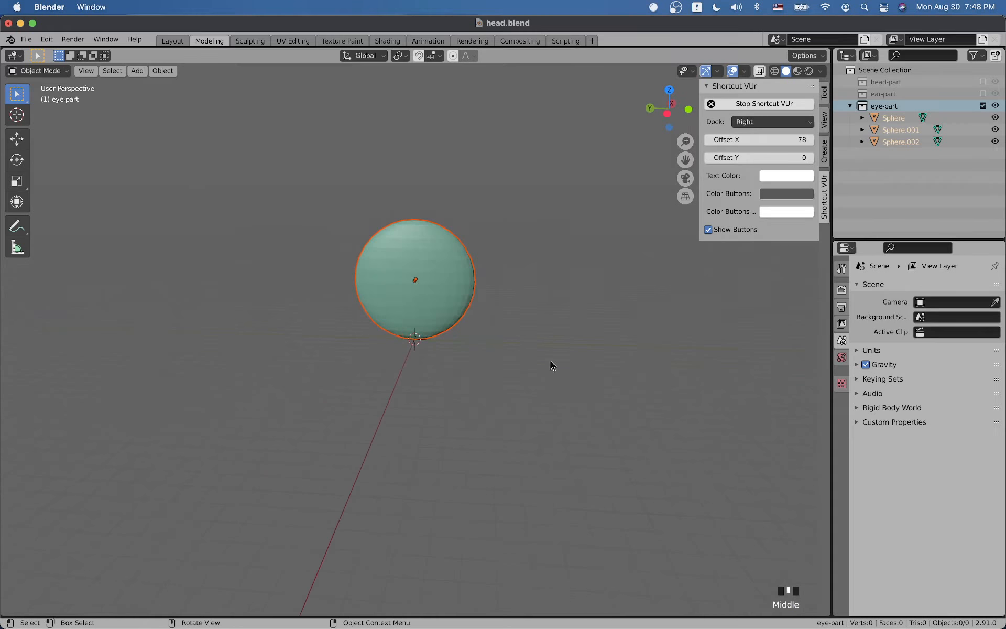
{"action": "left_click", "coordinate": [494, 352]}
{"action": "middle_click_drag", "start_coordinate": [494, 351], "coordinate": [190, 347]}
{"action": "scroll", "coordinate": [346, 296], "scroll_direction": "up", "scroll_amount": 3}
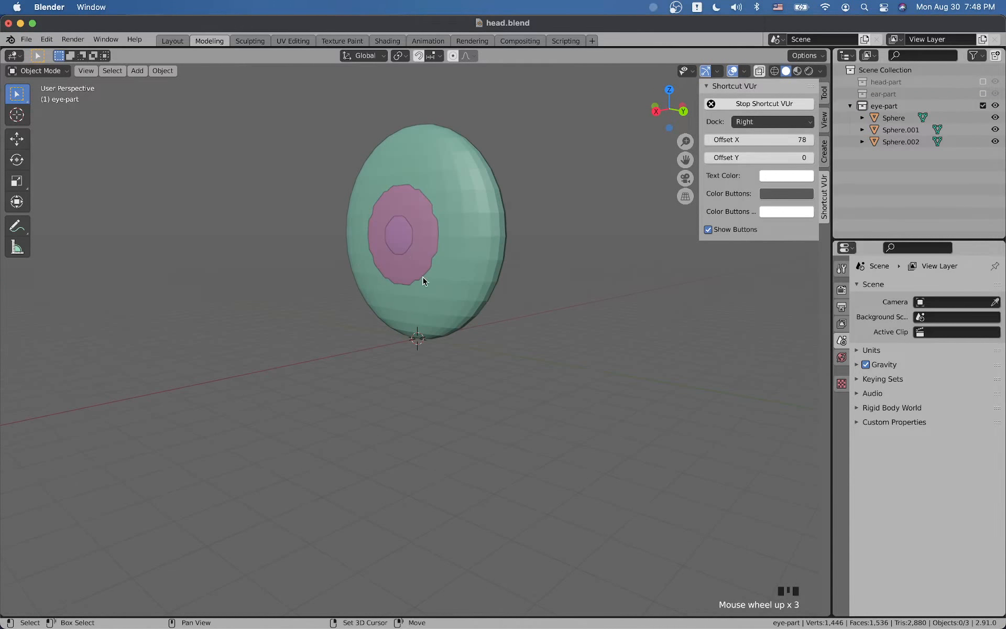
{"action": "middle_click_drag", "start_coordinate": [422, 278], "coordinate": [479, 355], "text": "shift"}
{"action": "scroll", "coordinate": [480, 355], "scroll_direction": "up", "scroll_amount": 2}
- Try to shift the eye's middle sphere, Sphere.001, along the X axis, and leave nothing selected
{"action": "left_click", "coordinate": [543, 333]}
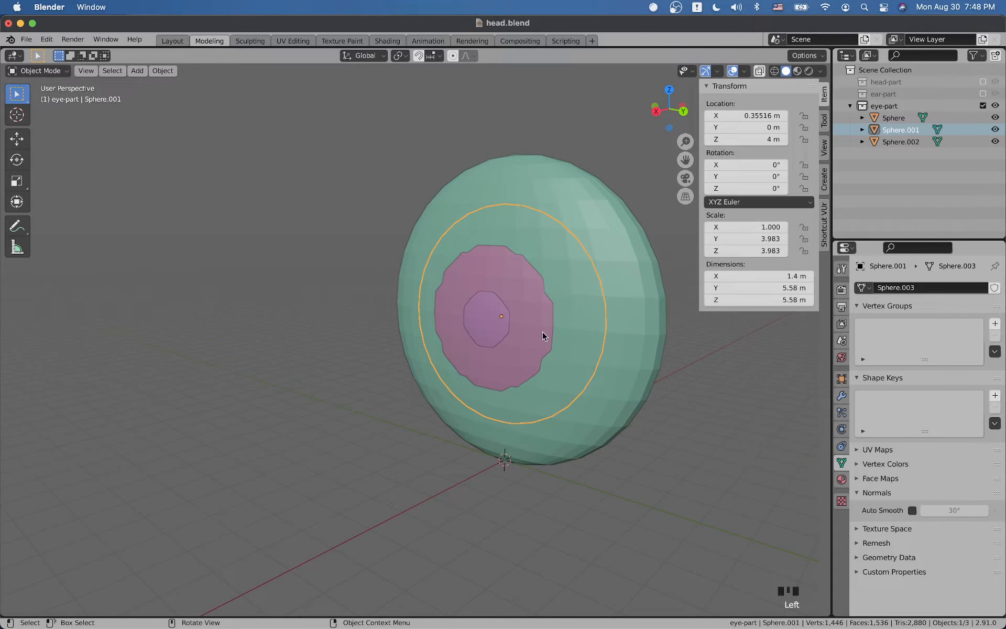
{"action": "key", "text": "g"}
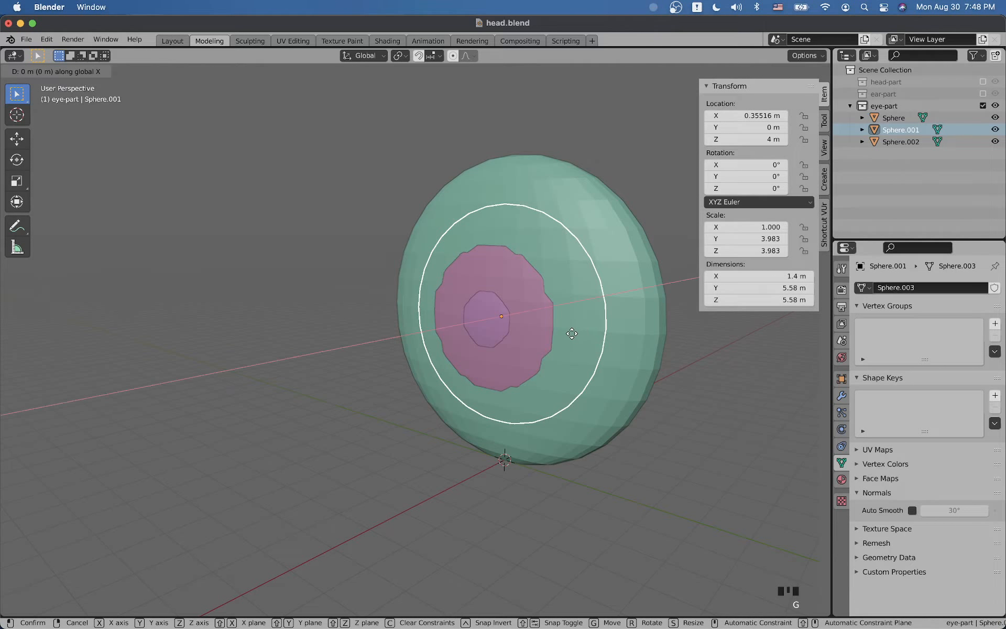
{"action": "key", "text": "x"}
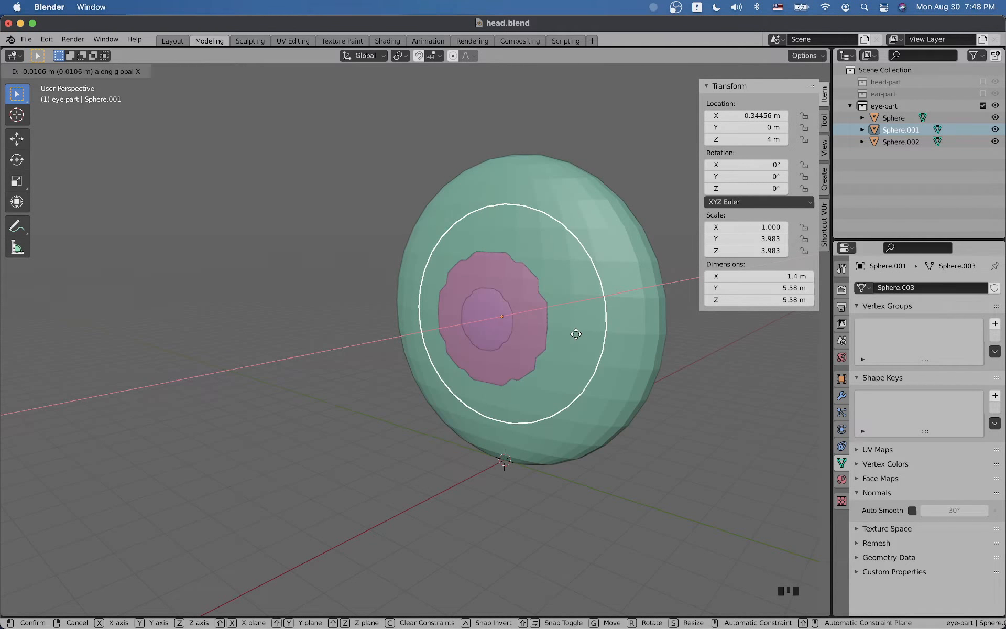
{"action": "left_click", "coordinate": [586, 290]}
{"action": "key", "text": "alt+a"}
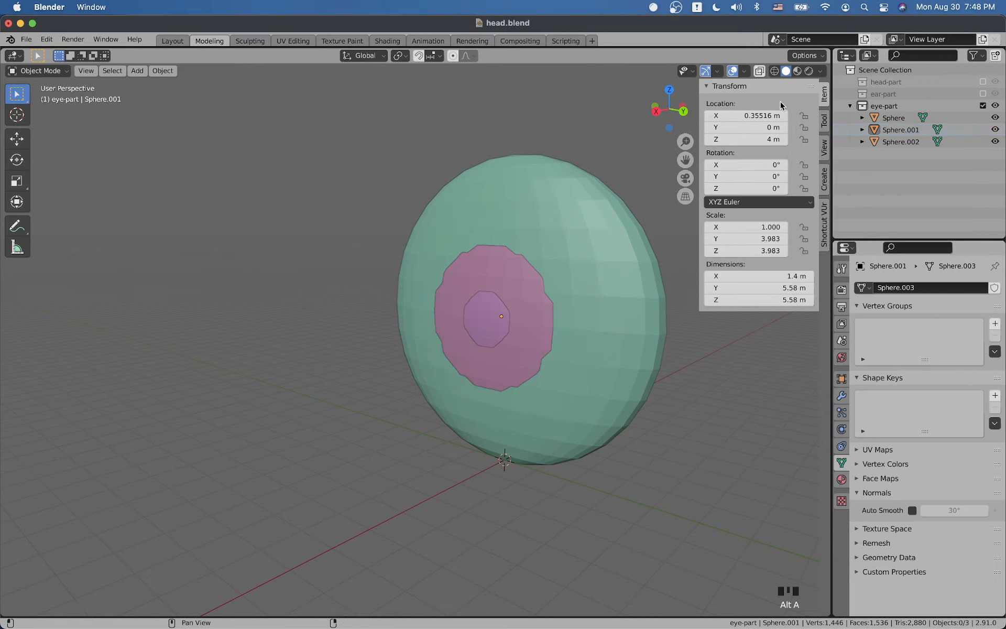
- Compare the eye in Rendered and Material Preview shading and return to Solid shading
{"action": "left_click", "coordinate": [808, 70]}
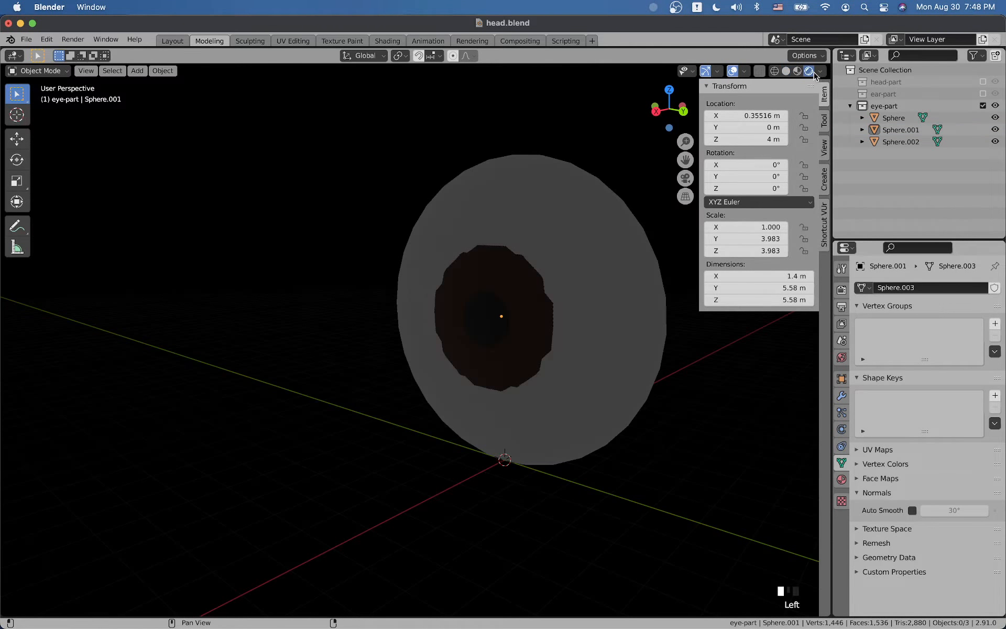
{"action": "left_click", "coordinate": [797, 71]}
{"action": "left_click", "coordinate": [785, 70]}
- Try the Texture, Object, Vertex and Material colour options for solid shading, ending back on Random
{"action": "left_click", "coordinate": [821, 71]}
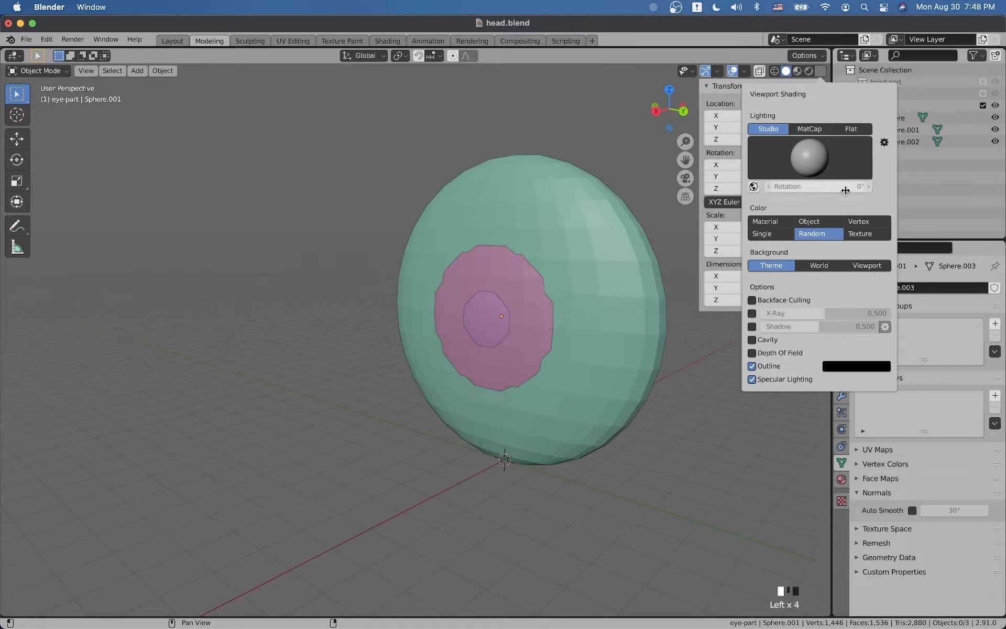
{"action": "left_click", "coordinate": [859, 233]}
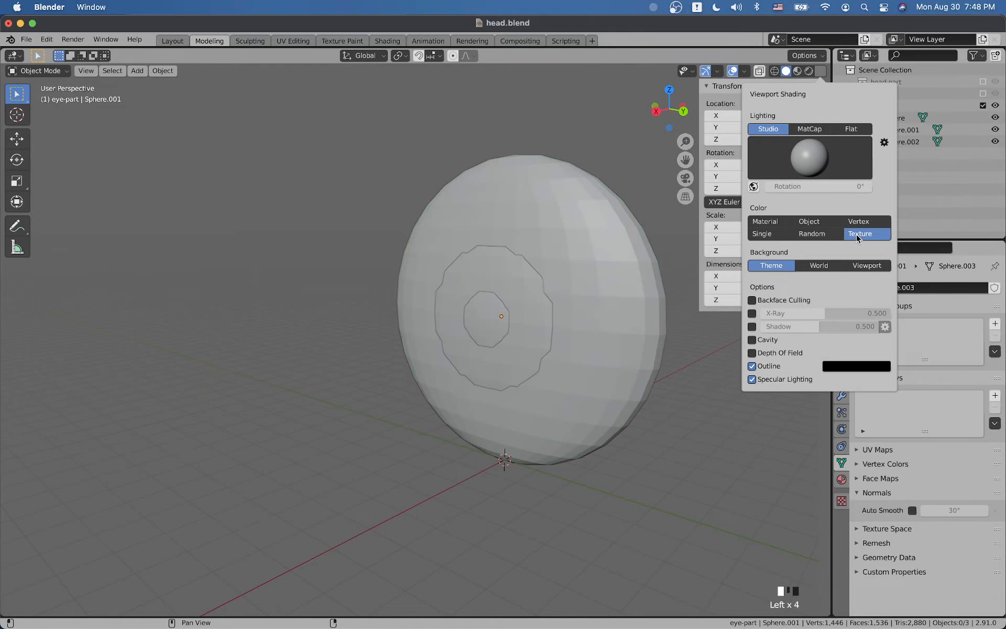
{"action": "left_click", "coordinate": [821, 227]}
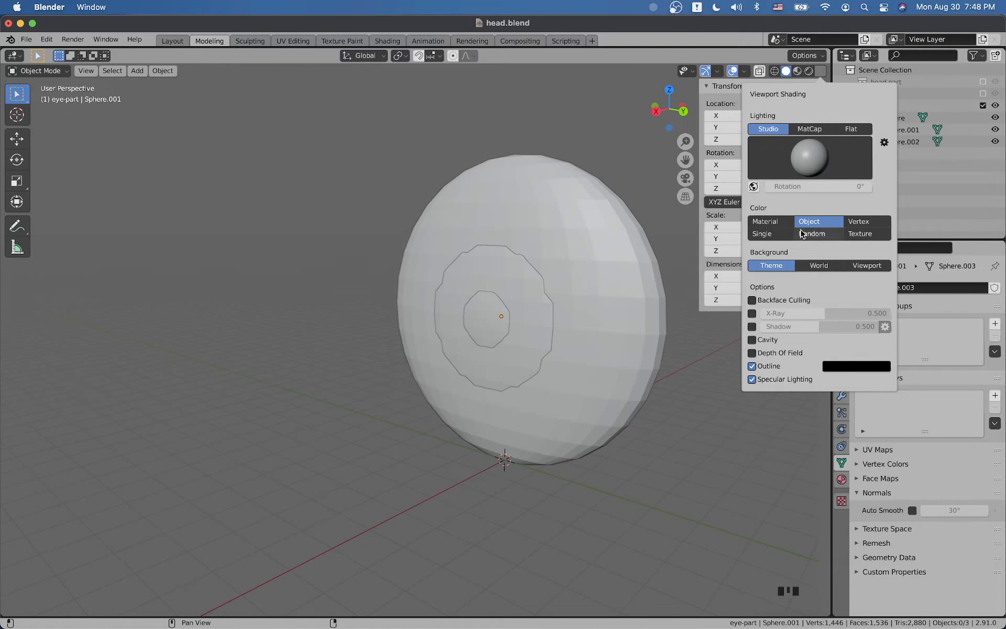
{"action": "left_click", "coordinate": [845, 224]}
{"action": "left_click", "coordinate": [762, 233]}
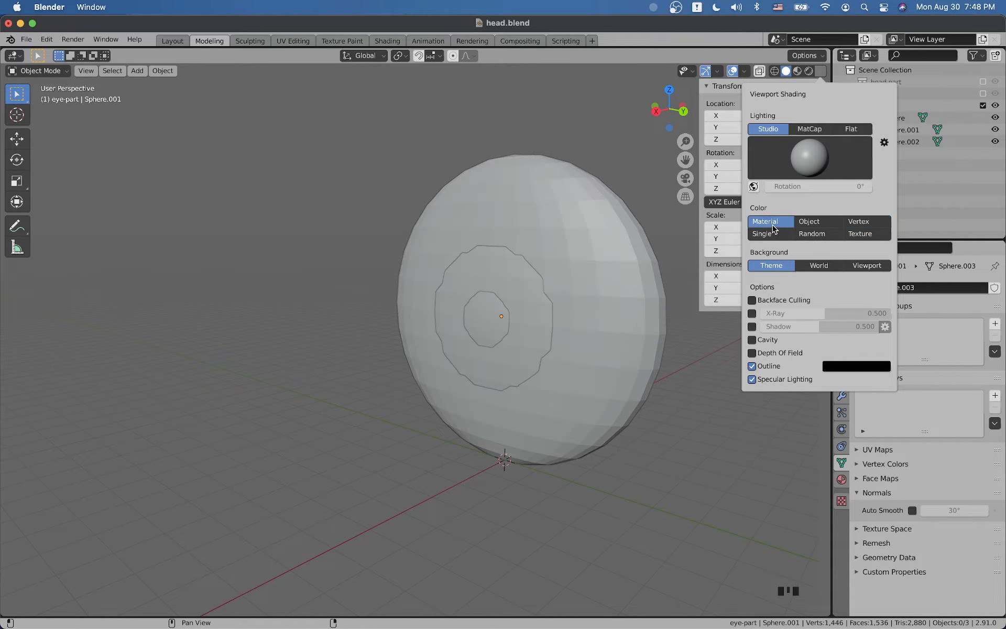
{"action": "left_click", "coordinate": [816, 233]}
{"action": "left_click", "coordinate": [821, 225]}
{"action": "left_click", "coordinate": [858, 223]}
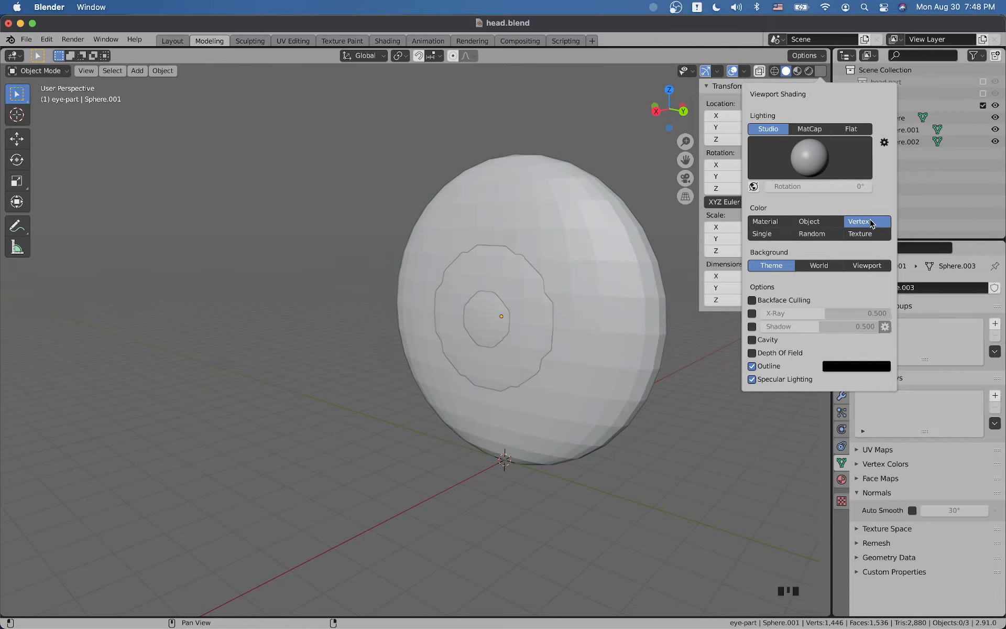
{"action": "left_click", "coordinate": [862, 233]}
{"action": "left_click", "coordinate": [821, 234]}
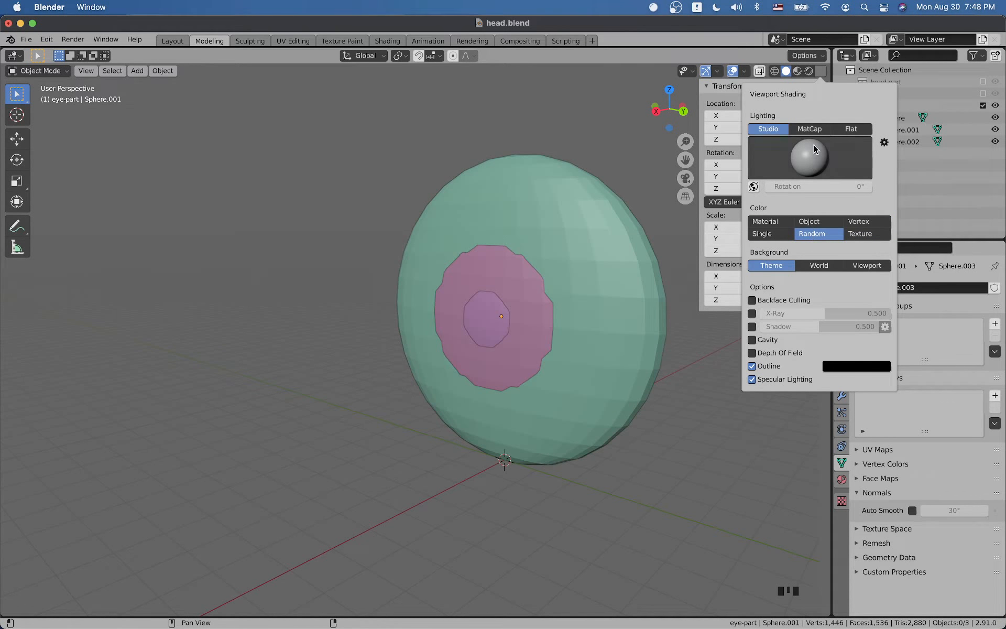
- Set the viewport lighting to MatCap and keep the object colours on Random
{"action": "left_click", "coordinate": [802, 129]}
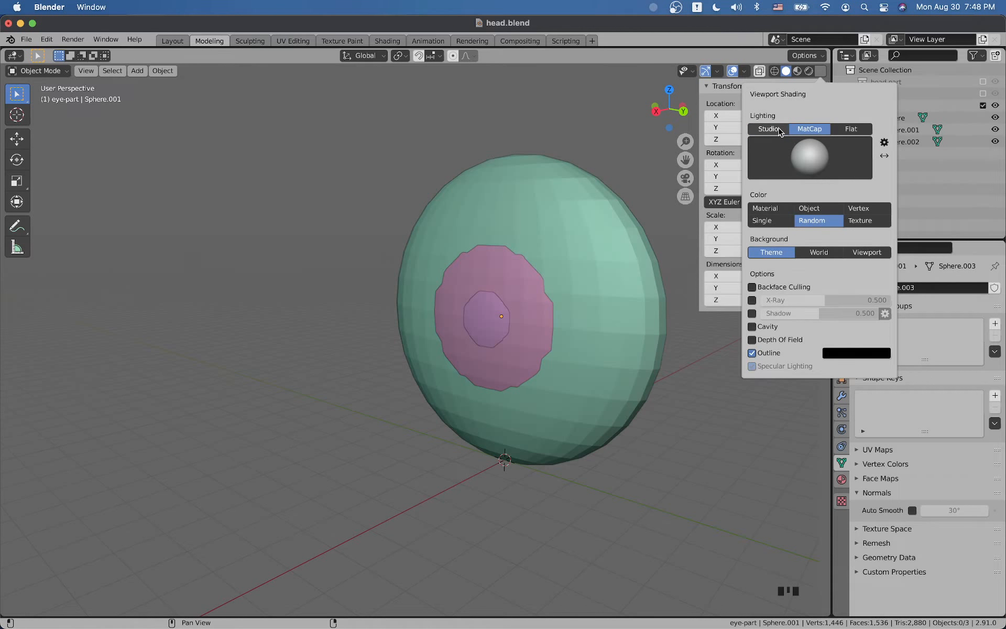
{"action": "left_click", "coordinate": [858, 208]}
{"action": "left_click", "coordinate": [818, 221]}
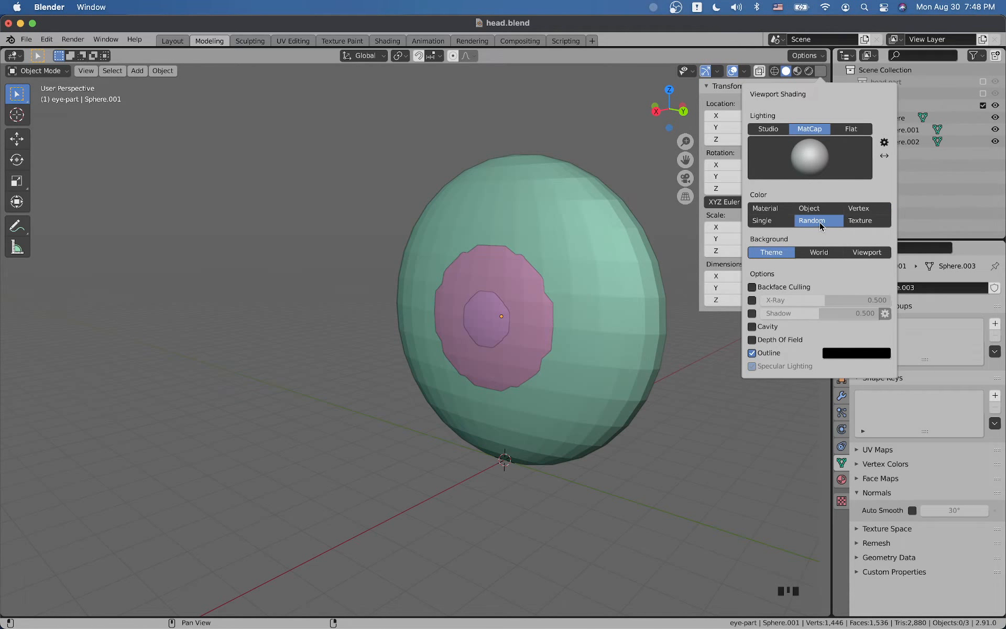
- Examine how the eye's inner spheres protrude through the outer sphere, from the front and the side
{"action": "left_click", "coordinate": [585, 375]}
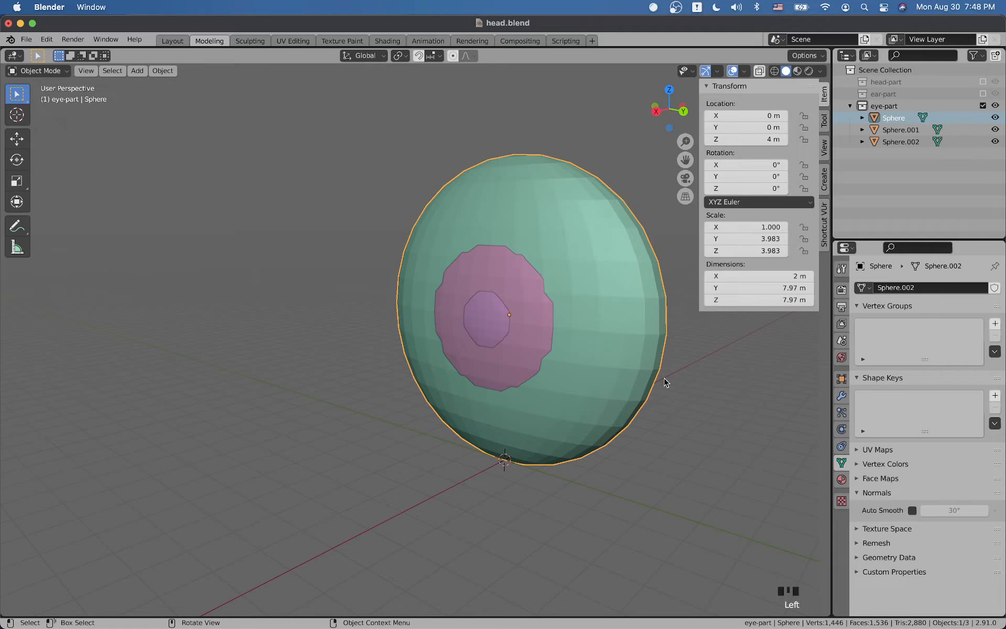
{"action": "left_click", "coordinate": [665, 381]}
{"action": "scroll", "coordinate": [622, 260], "scroll_direction": "up", "scroll_amount": 2}
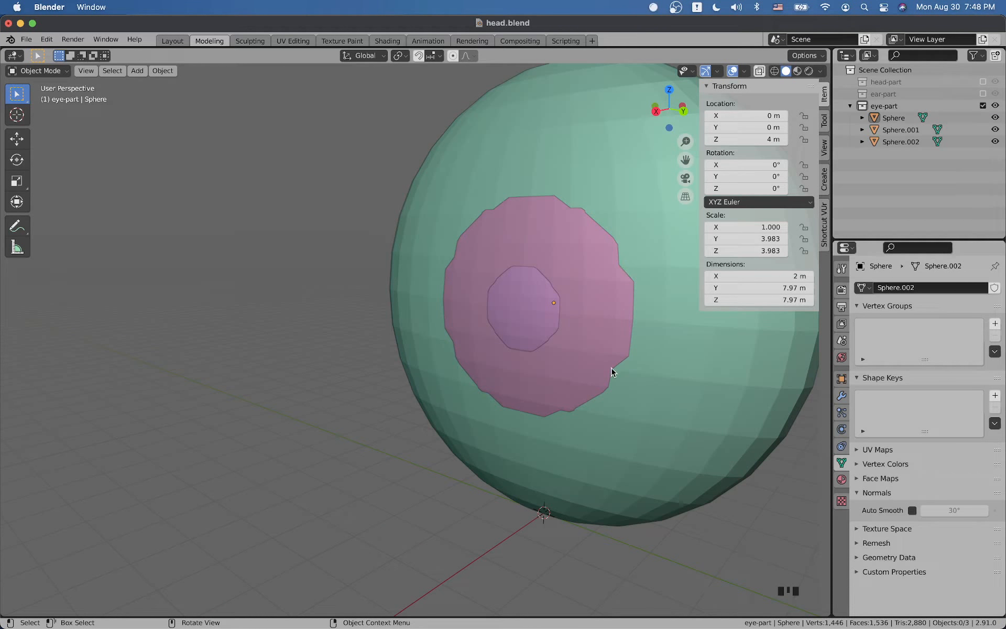
{"action": "scroll", "coordinate": [611, 369], "scroll_direction": "down", "scroll_amount": 12}
{"action": "middle_click_drag", "start_coordinate": [531, 360], "coordinate": [492, 337]}
{"action": "scroll", "coordinate": [545, 348], "scroll_direction": "up", "scroll_amount": 1}
{"action": "scroll", "coordinate": [439, 328], "scroll_direction": "down", "scroll_amount": 1}
{"action": "scroll", "coordinate": [437, 326], "scroll_direction": "up", "scroll_amount": 8}
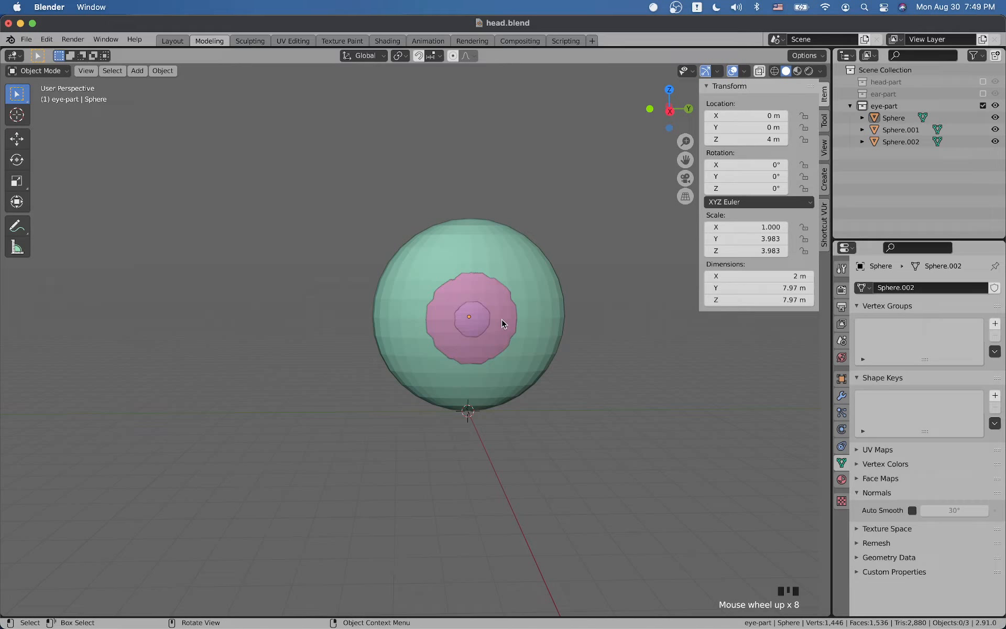
{"action": "scroll", "coordinate": [502, 321], "scroll_direction": "up", "scroll_amount": 2}
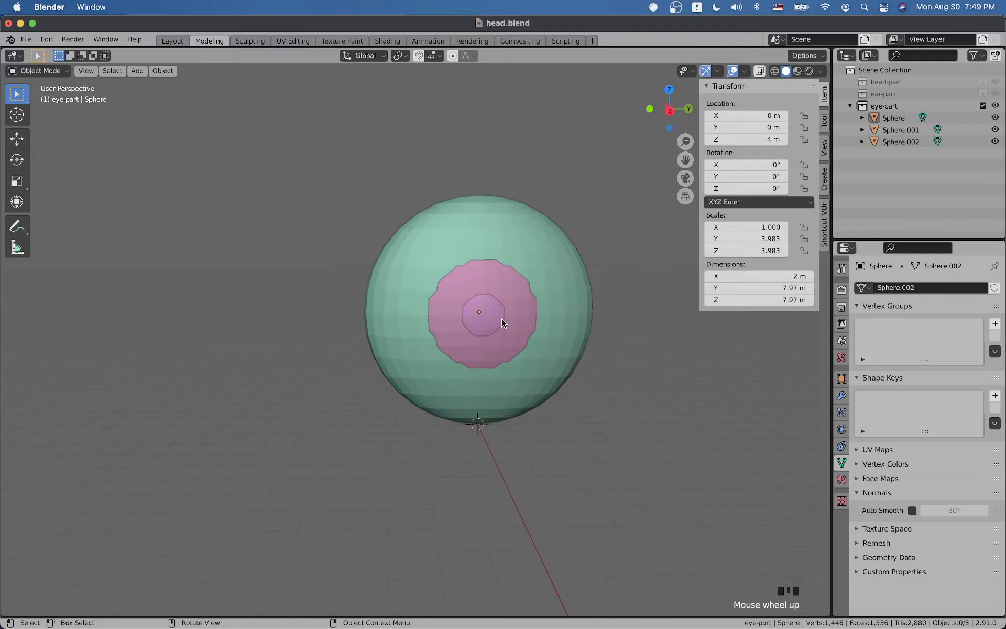
{"action": "mouse_move", "coordinate": [503, 321]}
{"action": "middle_mouse_down"}
{"action": "mouse_move", "coordinate": [512, 328]}
{"action": "mouse_move", "coordinate": [472, 329]}
{"action": "mouse_move", "coordinate": [499, 320]}
{"action": "middle_mouse_up"}
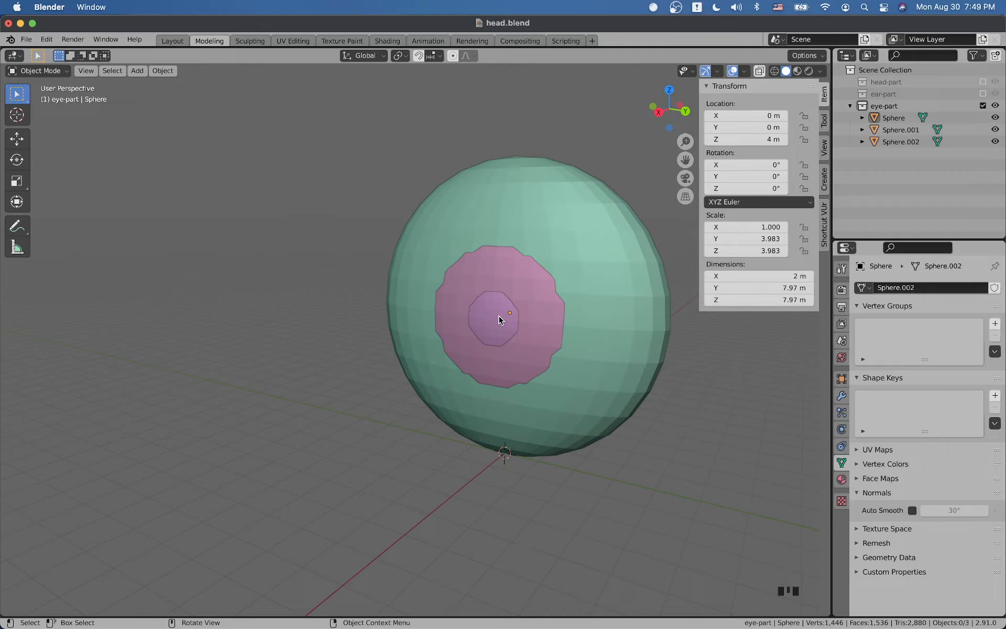
{"action": "middle_click_drag", "start_coordinate": [547, 347], "coordinate": [484, 347]}
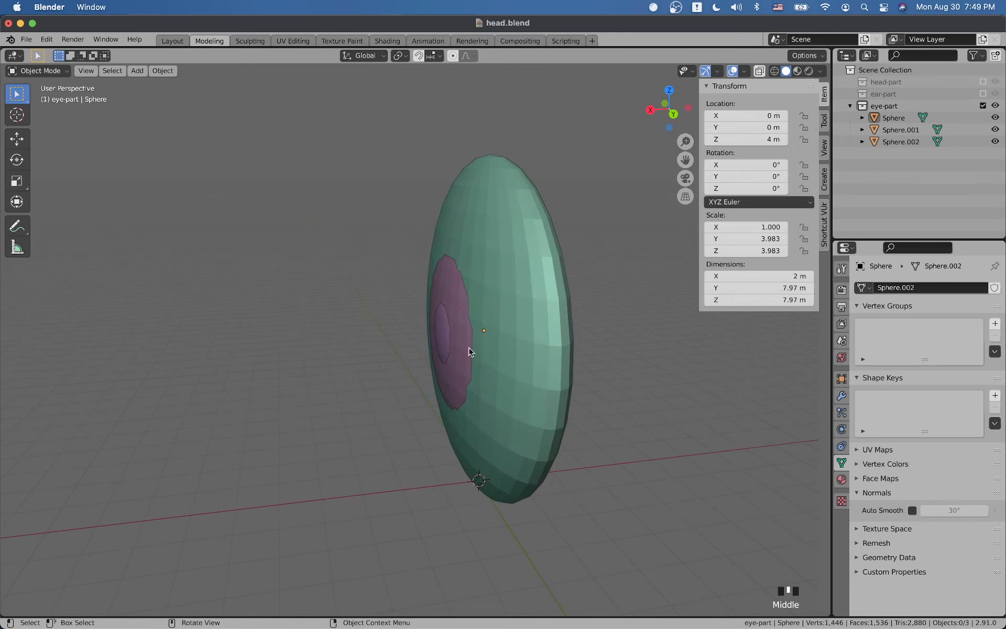
- Hide all three sphere objects in the eye-part collection
{"action": "scroll", "coordinate": [483, 343], "scroll_direction": "down", "scroll_amount": 2}
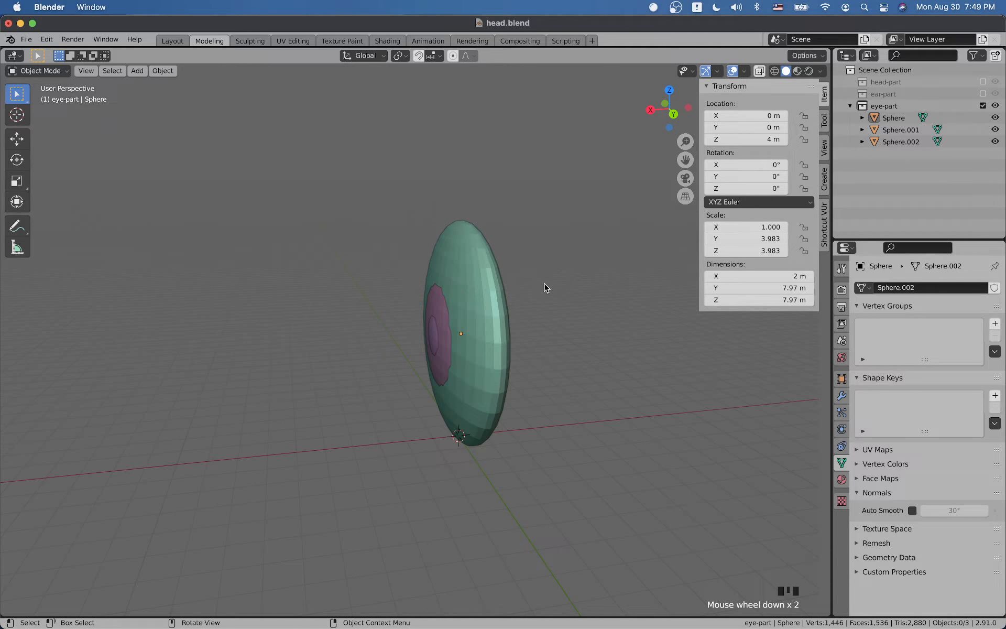
{"action": "left_click", "coordinate": [994, 118]}
{"action": "left_click", "coordinate": [994, 129]}
{"action": "left_click", "coordinate": [994, 142]}
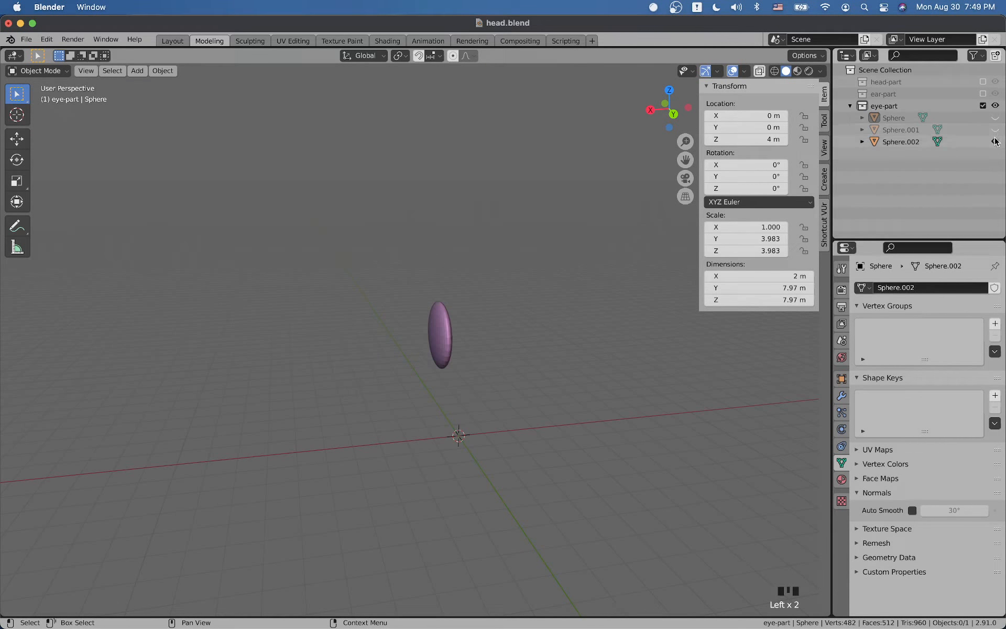
- Add a cylinder mesh at the world origin and set its vertex count to 24
{"action": "key", "text": "shift+a"}
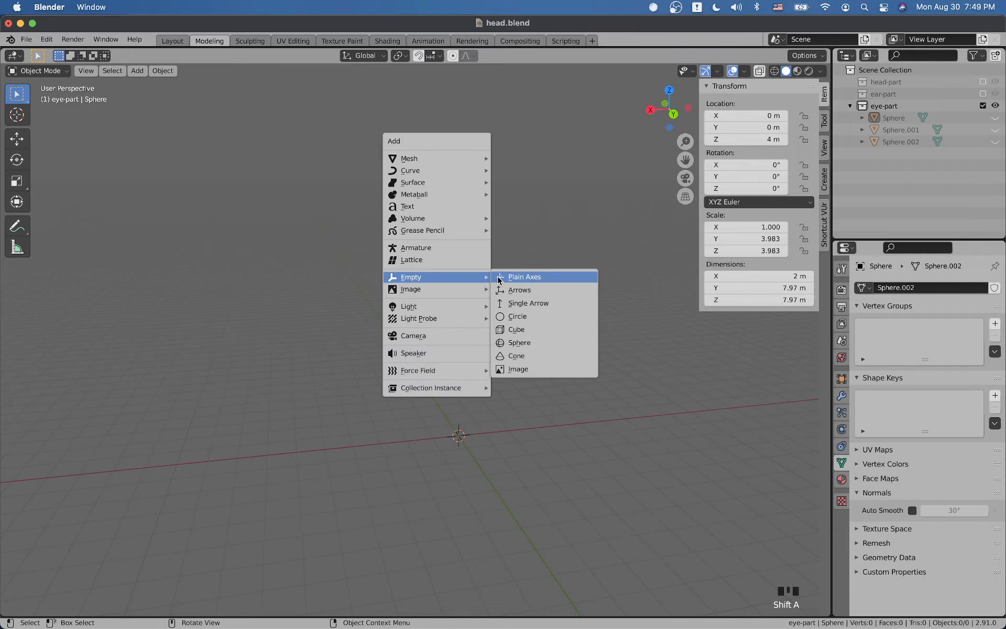
{"action": "mouse_move", "coordinate": [476, 160]}
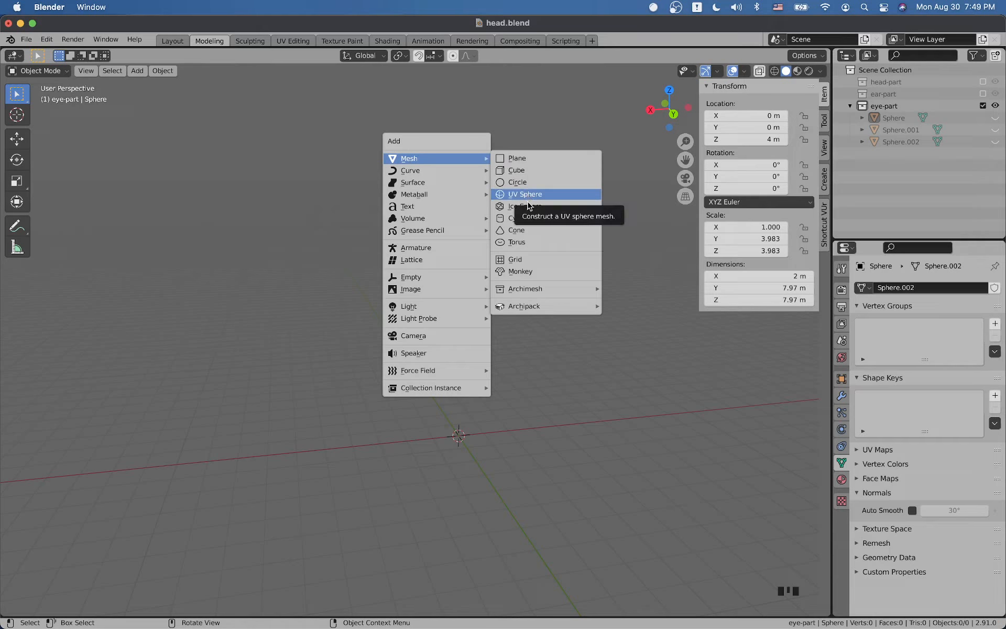
{"action": "left_click", "coordinate": [529, 219]}
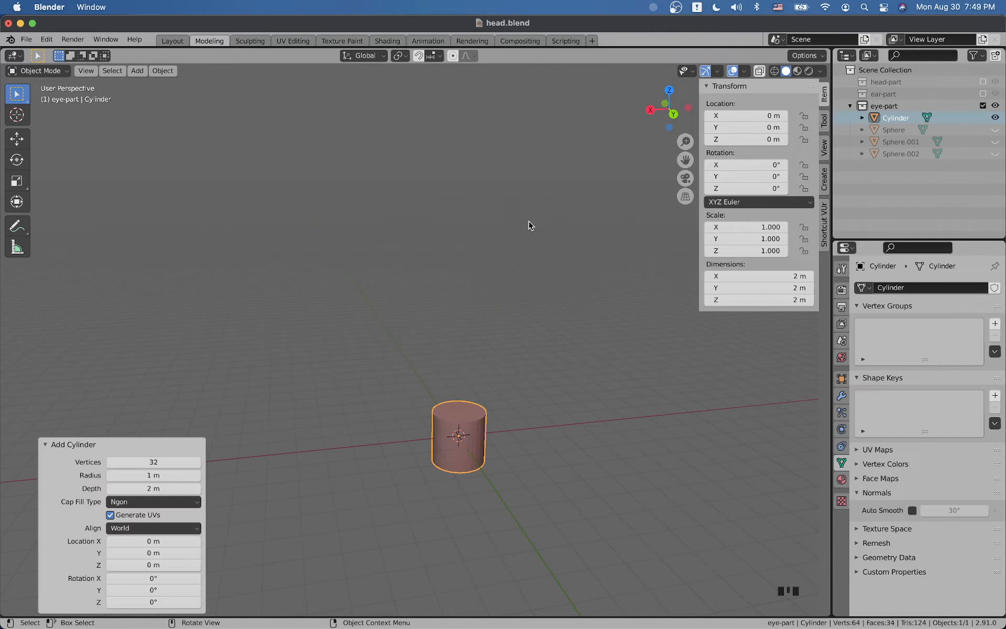
{"action": "left_click", "coordinate": [166, 457]}
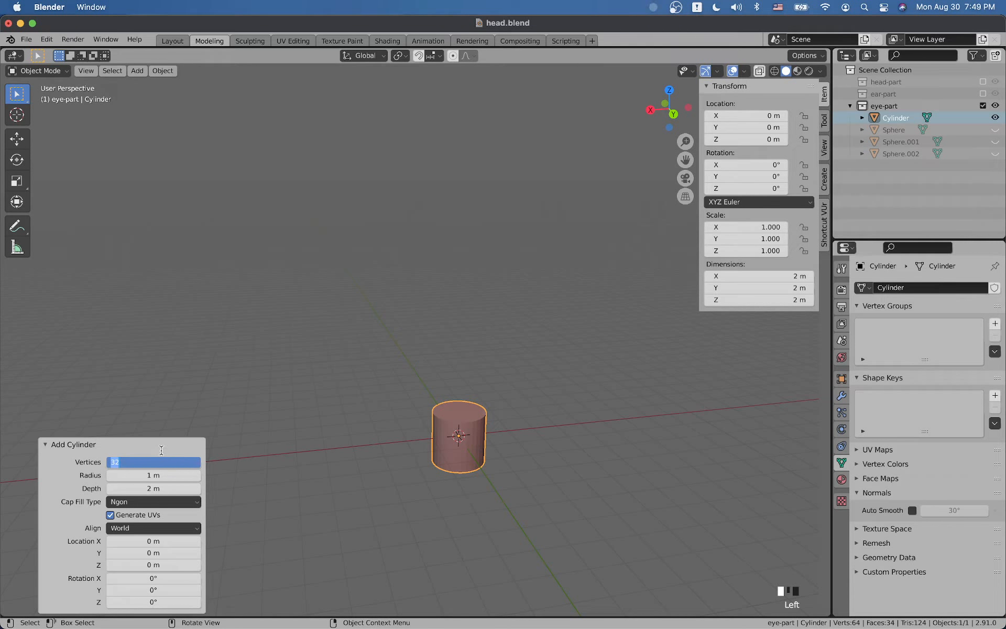
{"action": "type", "text": "24"}
{"action": "key", "text": "Return"}
{"action": "middle_click_drag", "start_coordinate": [263, 451], "coordinate": [395, 386]}
{"action": "scroll", "coordinate": [419, 472], "scroll_direction": "up", "scroll_amount": 4}
{"action": "scroll", "coordinate": [459, 410], "scroll_direction": "up", "scroll_amount": 1}
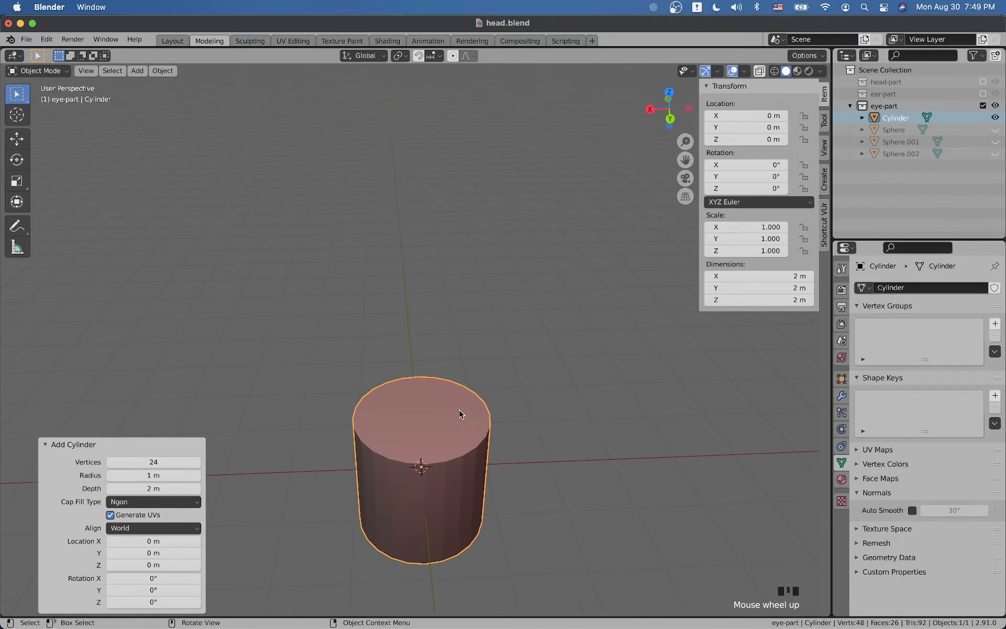
- Try the cylinder with 32 vertices for comparison and return the count to 24
{"action": "left_click", "coordinate": [161, 457]}
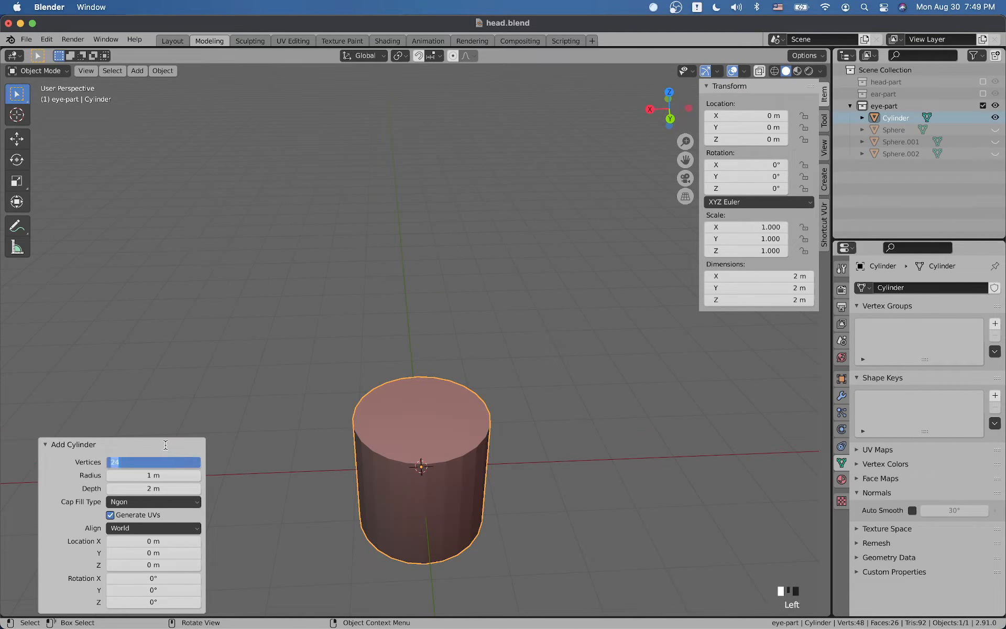
{"action": "type", "text": "32"}
{"action": "left_click", "coordinate": [165, 444]}
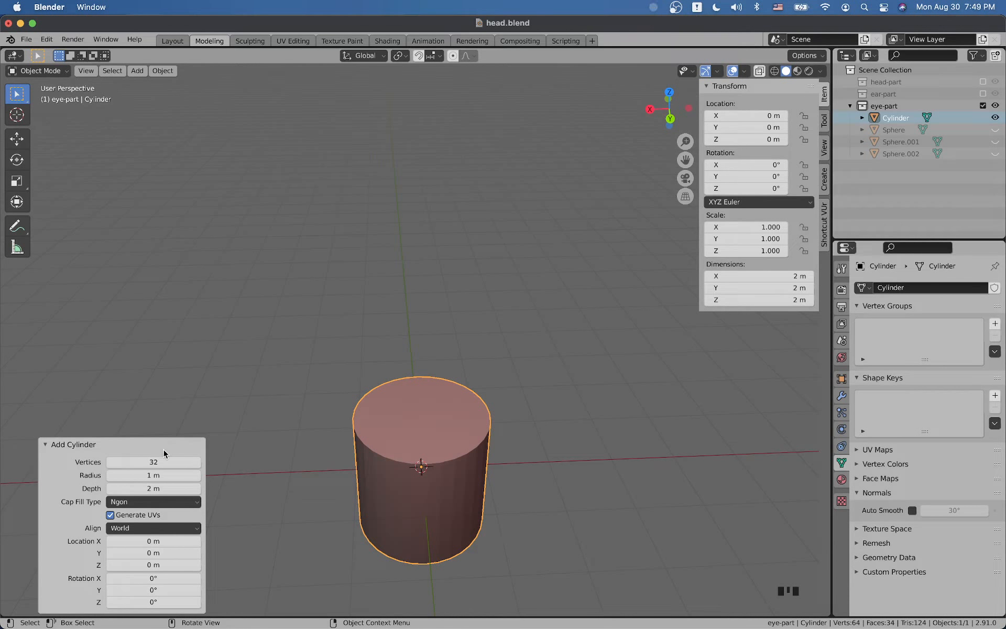
{"action": "left_click", "coordinate": [161, 455]}
{"action": "type", "text": "24"}
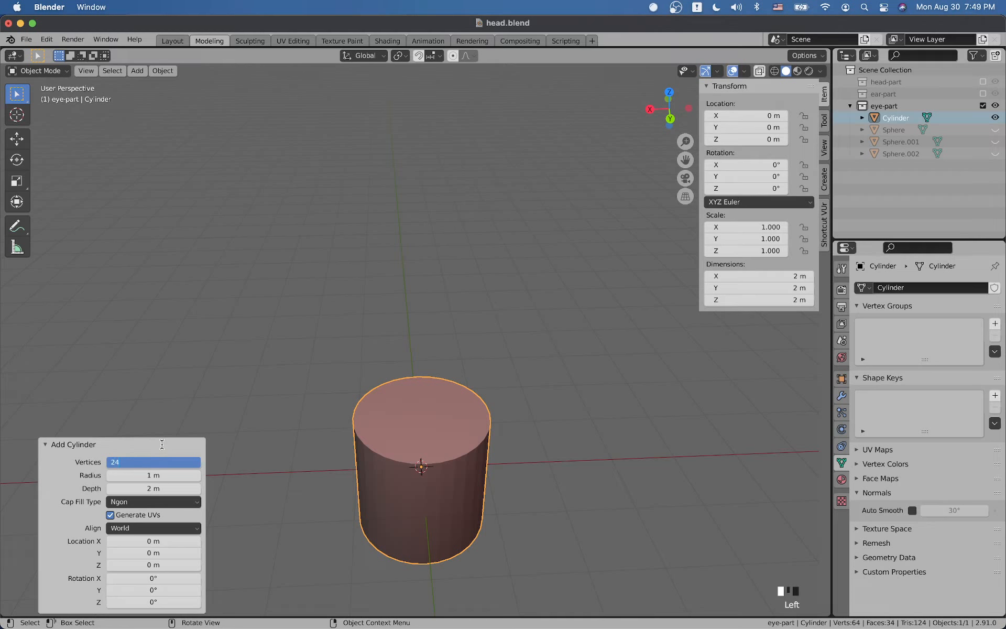
{"action": "left_click", "coordinate": [181, 444]}
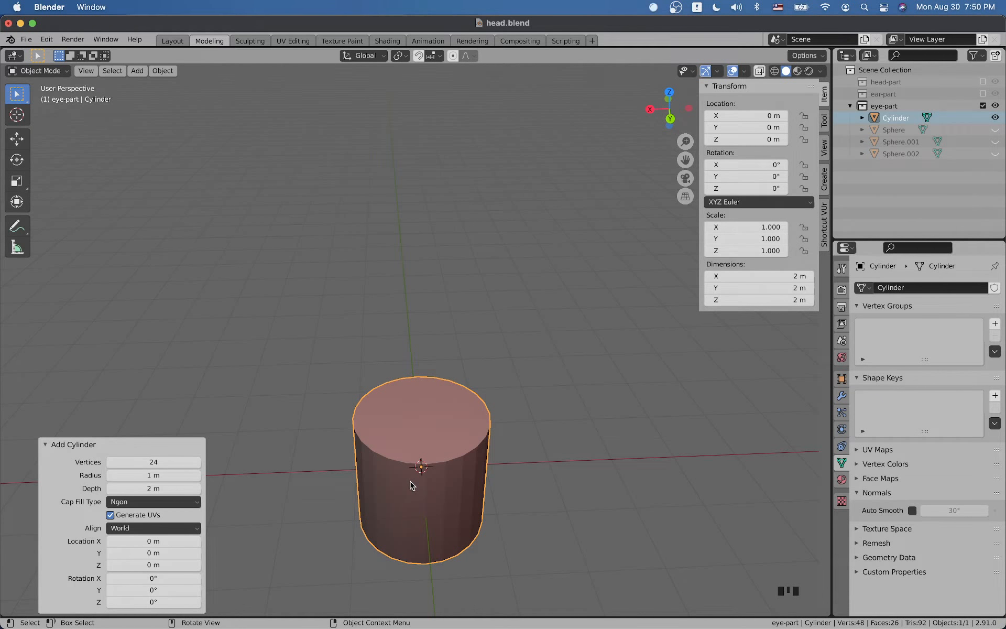
{"action": "middle_click_drag", "start_coordinate": [449, 485], "coordinate": [536, 449]}
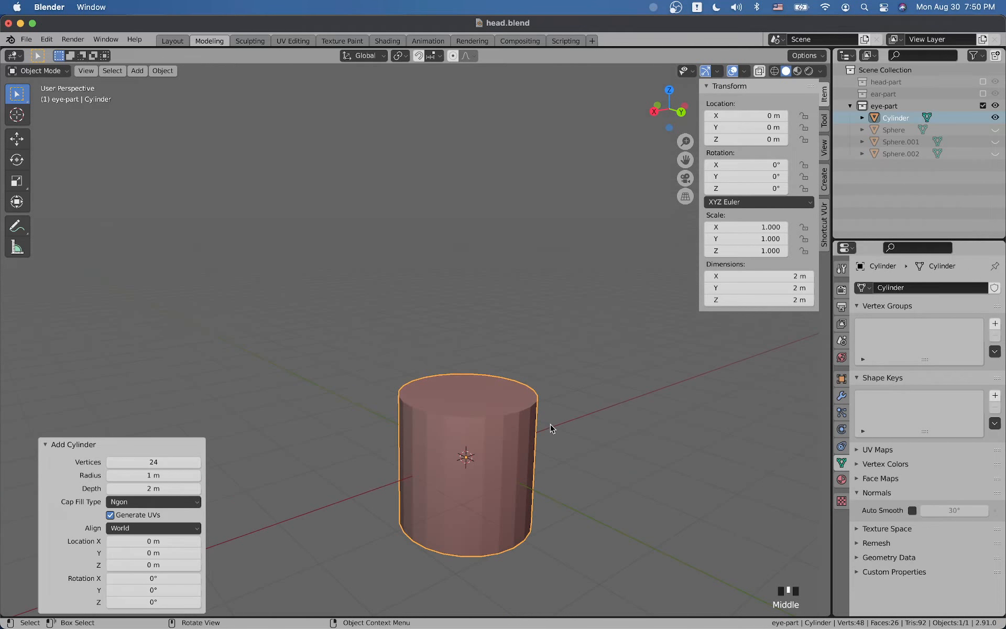
{"action": "key", "text": "Tab"}
{"action": "key", "text": "s"}
{"action": "key", "text": "z"}
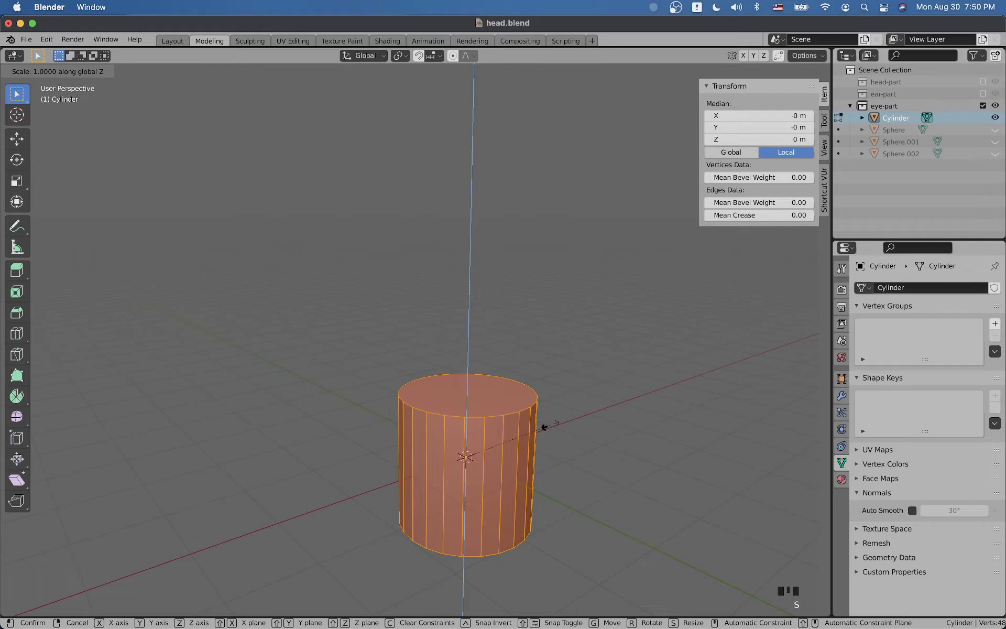
{"action": "key", "text": "Escape"}
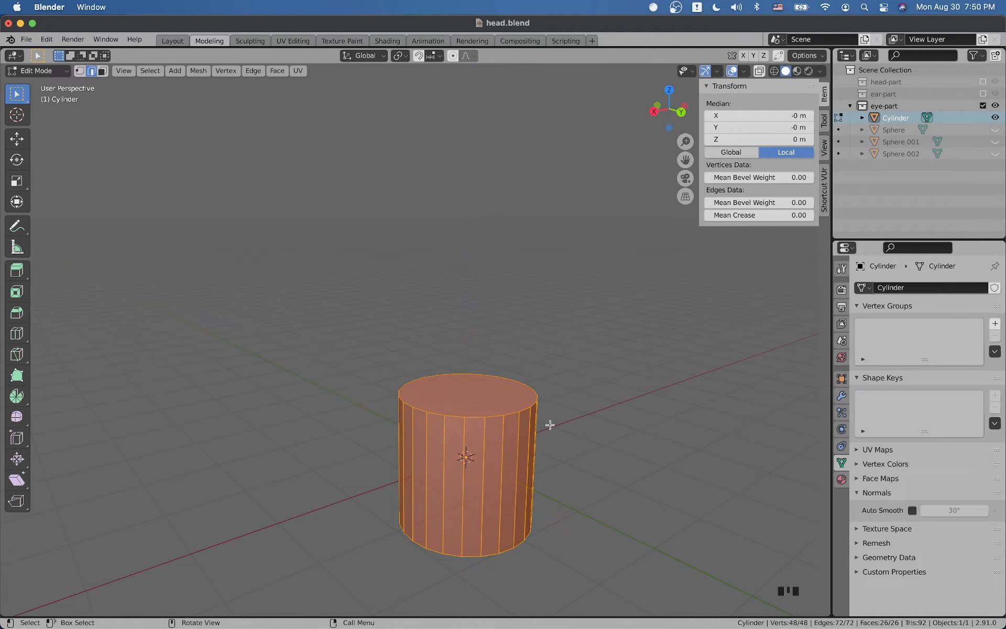
{"action": "key", "text": "Tab"}
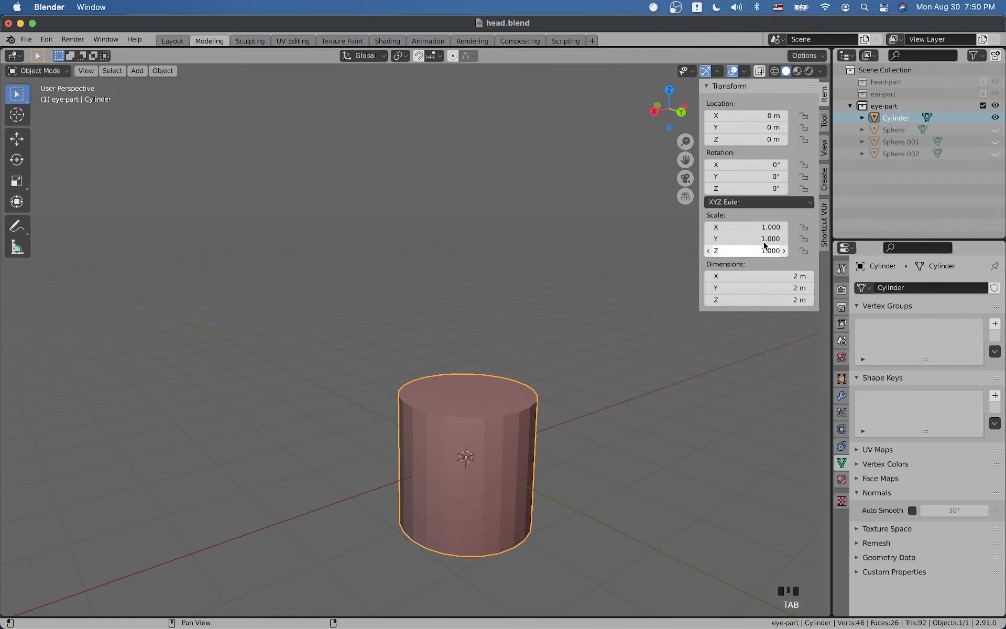
- Set the cylinder's X, Y and Z dimensions to 1 m each
{"action": "left_click", "coordinate": [755, 276]}
{"action": "type", "text": "1"}
{"action": "key", "text": "Tab"}
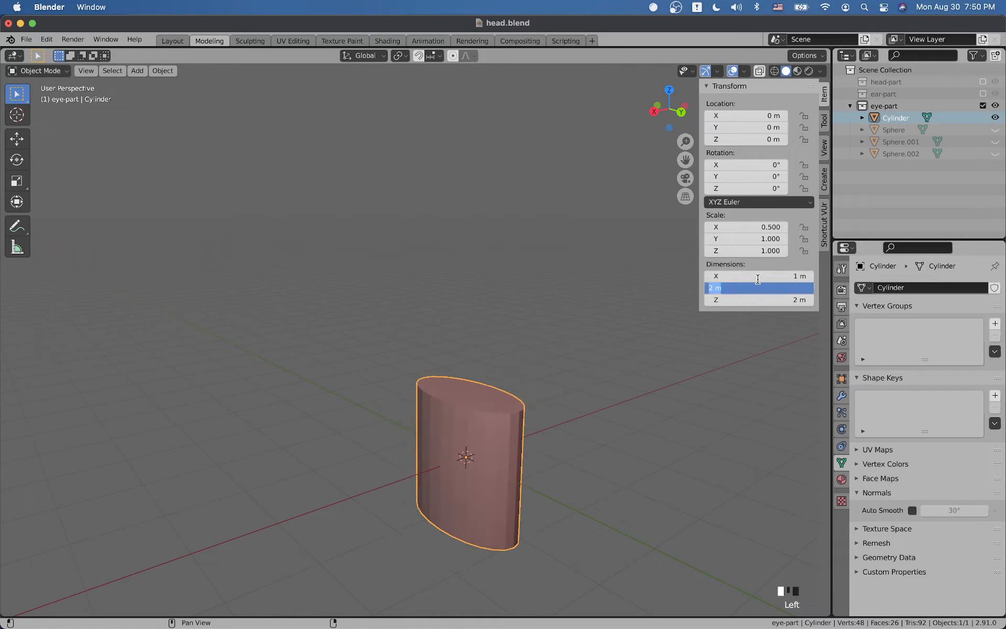
{"action": "type", "text": "1"}
{"action": "key", "text": "Tab"}
{"action": "type", "text": "1"}
{"action": "key", "text": "Return"}
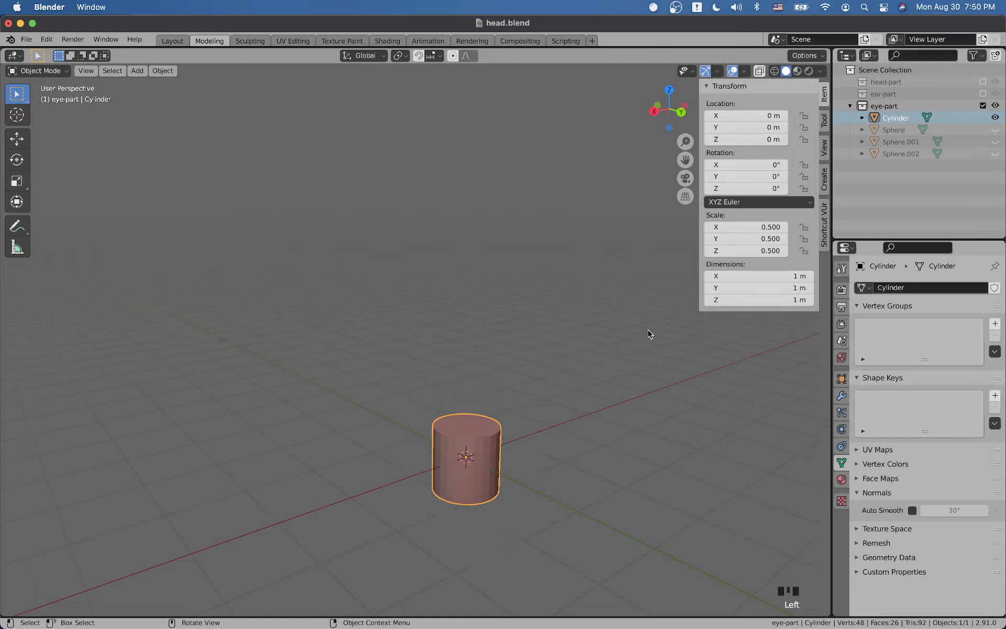
- Flatten the cylinder into a disc by setting its Z dimension to 0.2 m
{"action": "scroll", "coordinate": [519, 447], "scroll_direction": "up", "scroll_amount": 2}
{"action": "middle_click_drag", "start_coordinate": [546, 411], "coordinate": [469, 348], "text": "shift"}
{"action": "scroll", "coordinate": [399, 393], "scroll_direction": "up", "scroll_amount": 2}
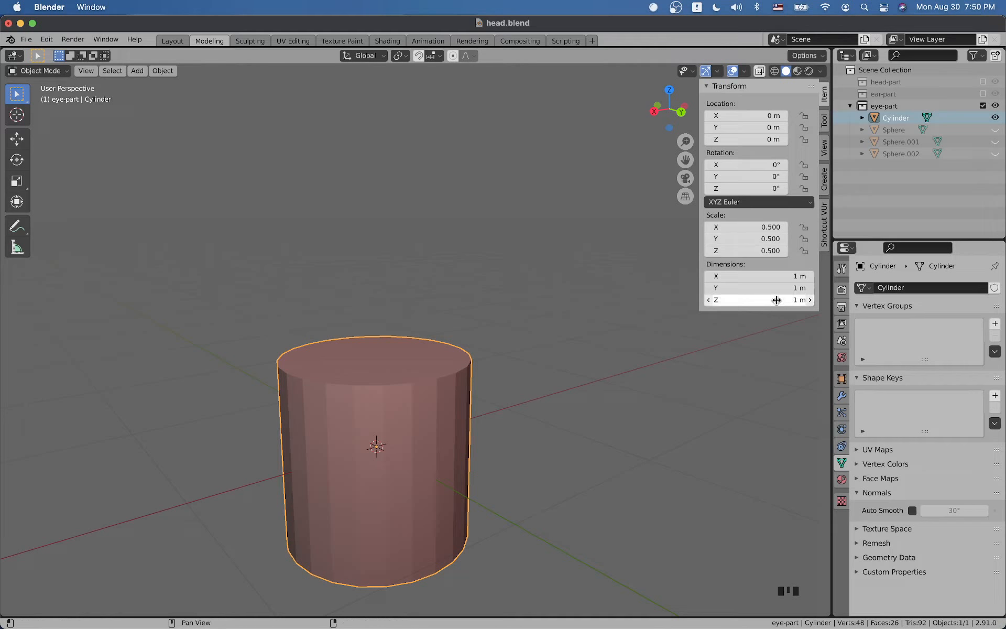
{"action": "mouse_move", "coordinate": [776, 299]}
{"action": "left_mouse_down"}
{"action": "mouse_move", "coordinate": [754, 299]}
{"action": "mouse_move", "coordinate": [776, 300]}
{"action": "left_mouse_up"}
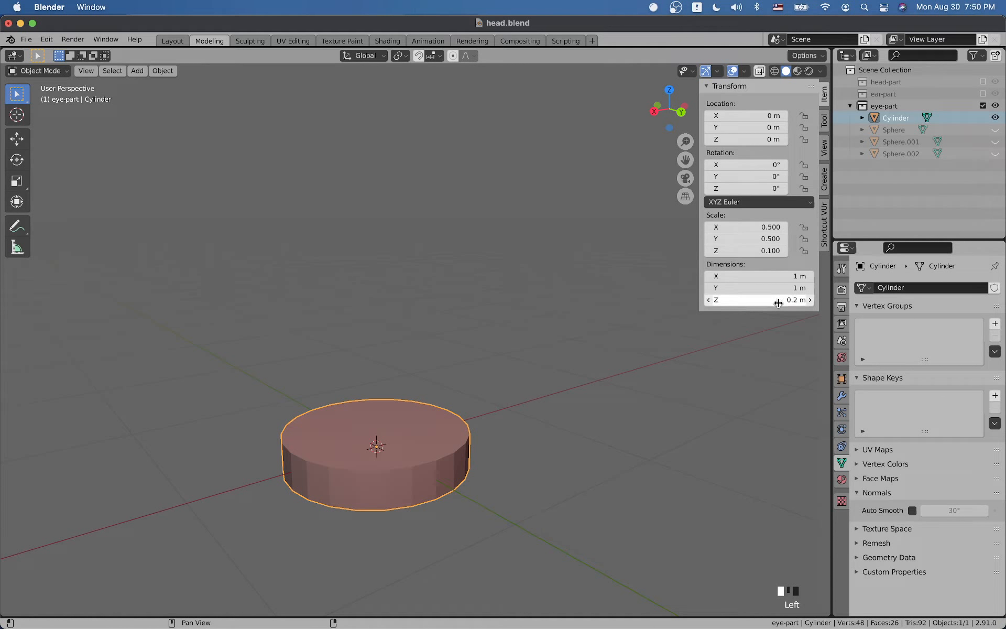
{"action": "double_click", "coordinate": [777, 301]}
- Enter Edit Mode on the disc with face selection and select only its top face
{"action": "middle_click_drag", "start_coordinate": [426, 406], "coordinate": [417, 429], "text": "shift"}
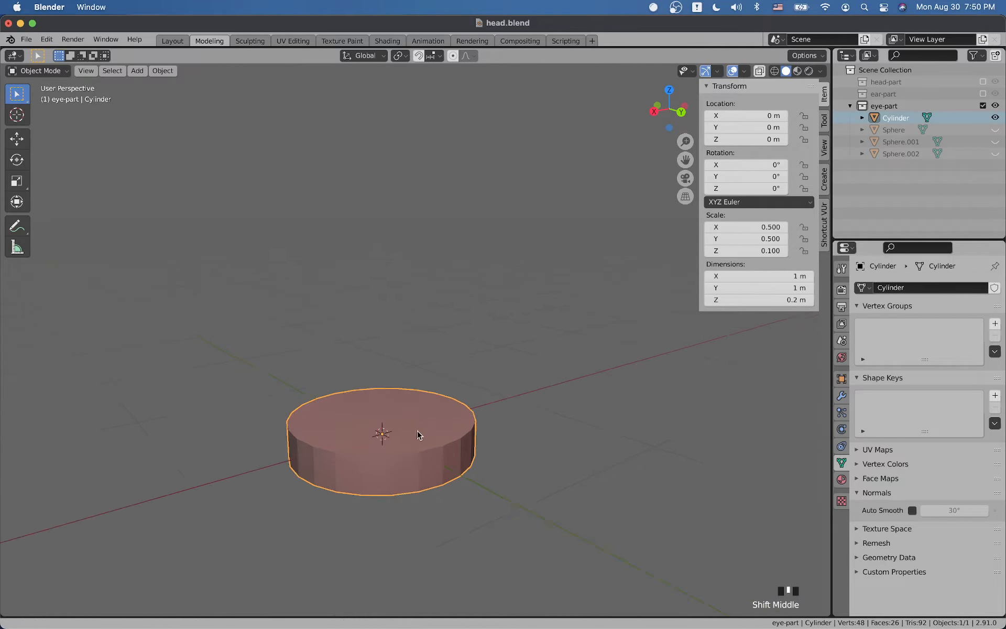
{"action": "scroll", "coordinate": [434, 368], "scroll_direction": "up", "scroll_amount": 2}
{"action": "key", "text": "Tab"}
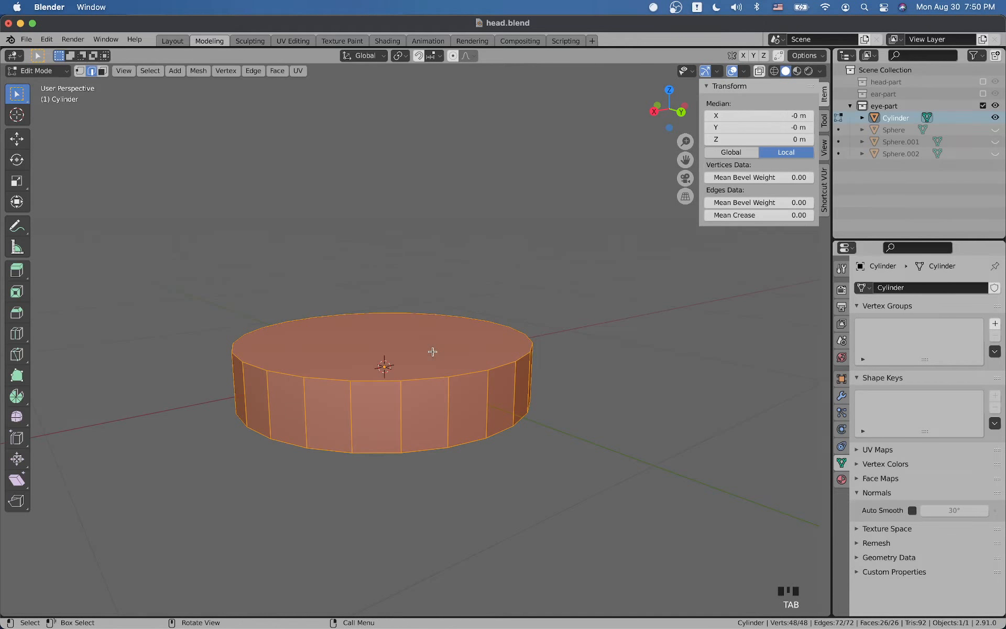
{"action": "left_click", "coordinate": [102, 71]}
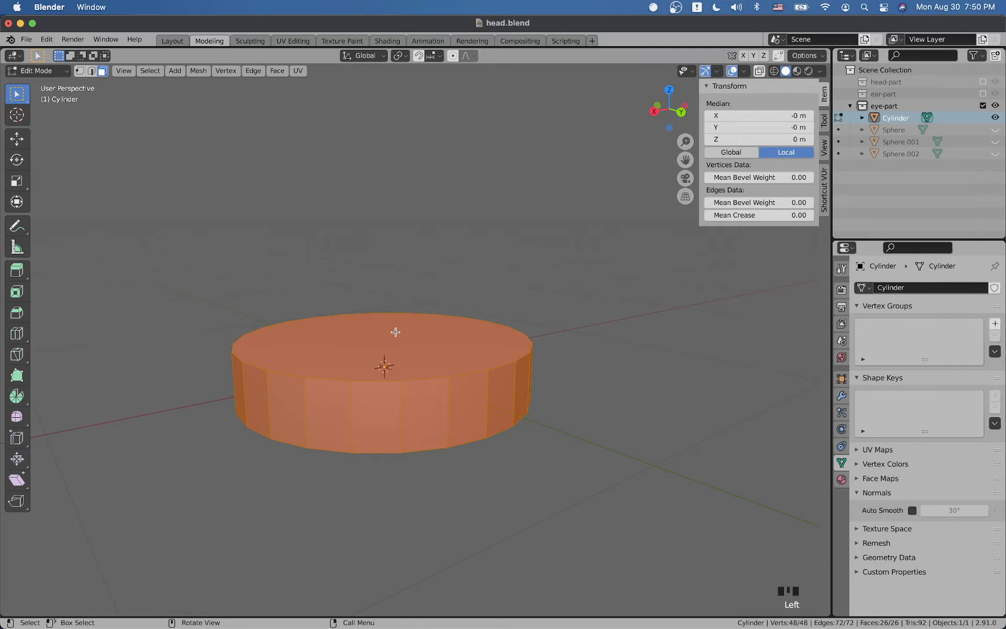
{"action": "left_click", "coordinate": [456, 343]}
{"action": "middle_click_drag", "start_coordinate": [456, 343], "coordinate": [519, 334]}
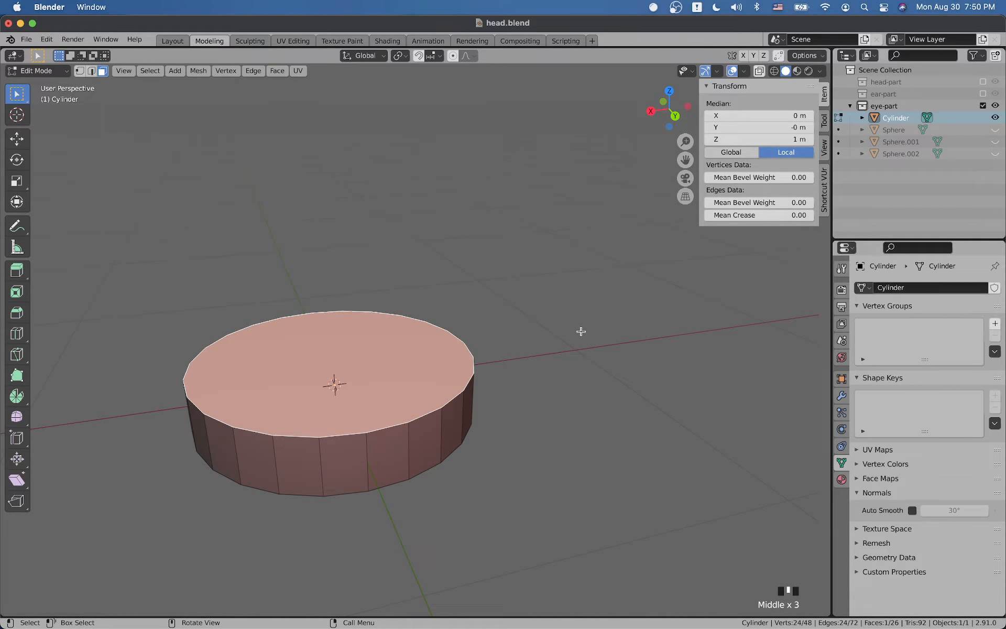
{"action": "key", "text": "s"}
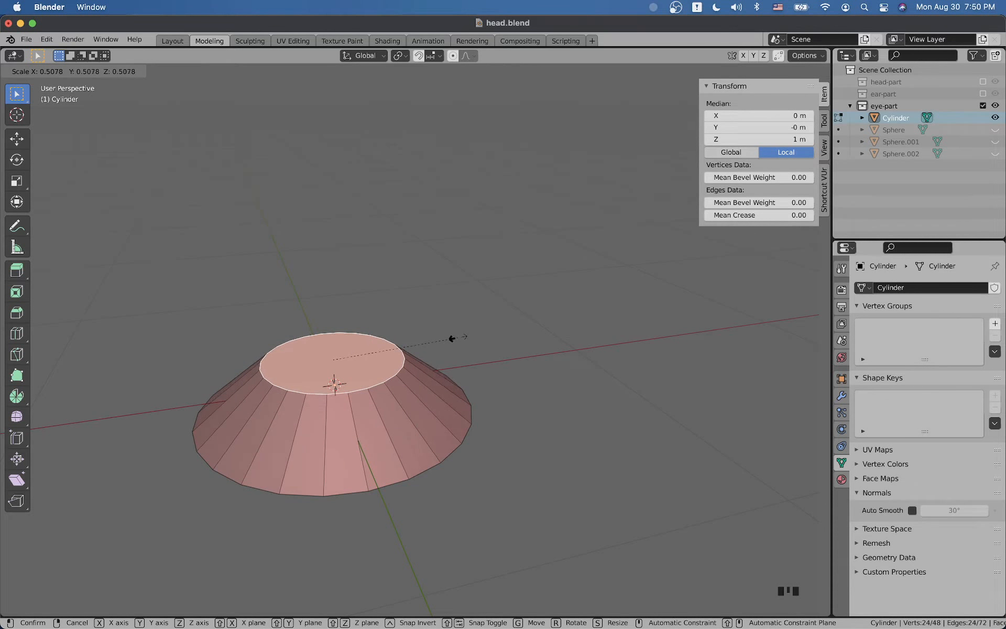
{"action": "key", "text": "Escape"}
{"action": "middle_click_drag", "start_coordinate": [590, 381], "coordinate": [579, 373]}
{"action": "scroll", "coordinate": [563, 350], "scroll_direction": "up", "scroll_amount": 1}
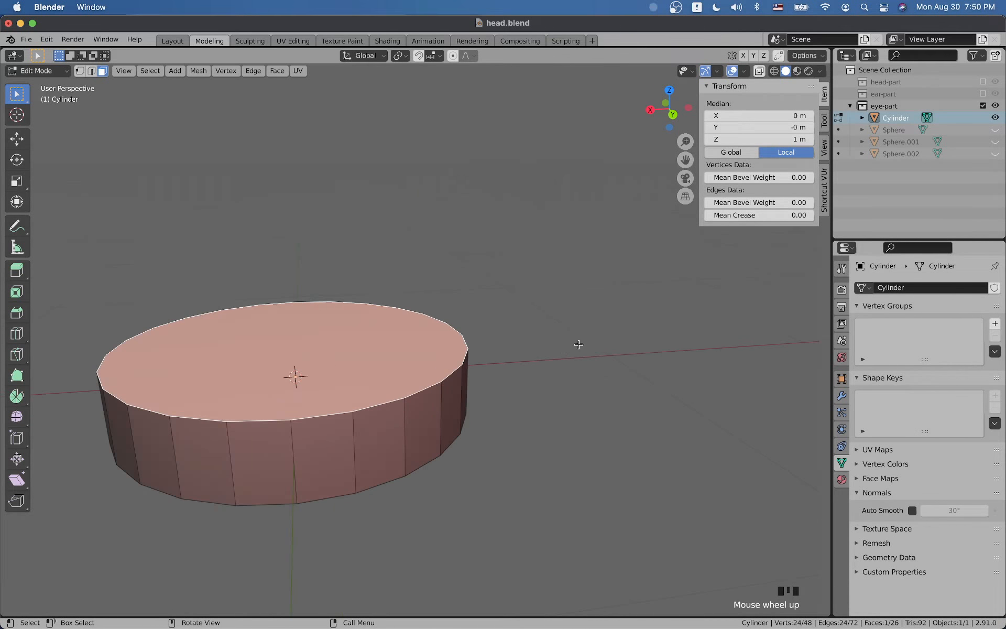
- Inset the disc's top face by about 0.41 m
{"action": "key", "text": "i"}
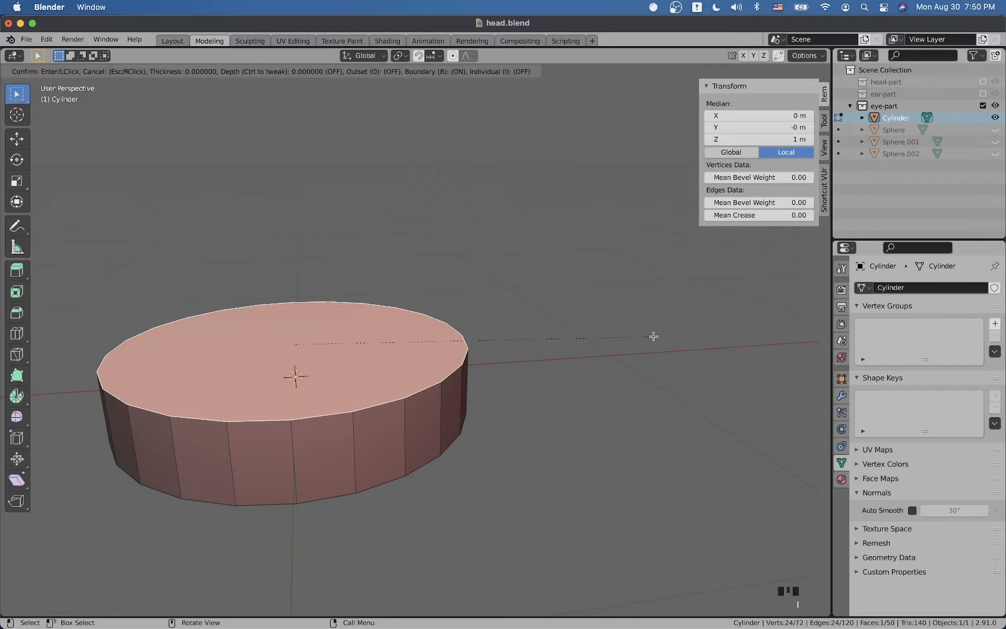
{"action": "left_click", "coordinate": [626, 335]}
{"action": "middle_click_drag", "start_coordinate": [508, 332], "coordinate": [544, 367]}
- Try second insets of about 0.38 m and 0.5 m on the inner top face, undoing each one
{"action": "key", "text": "i"}
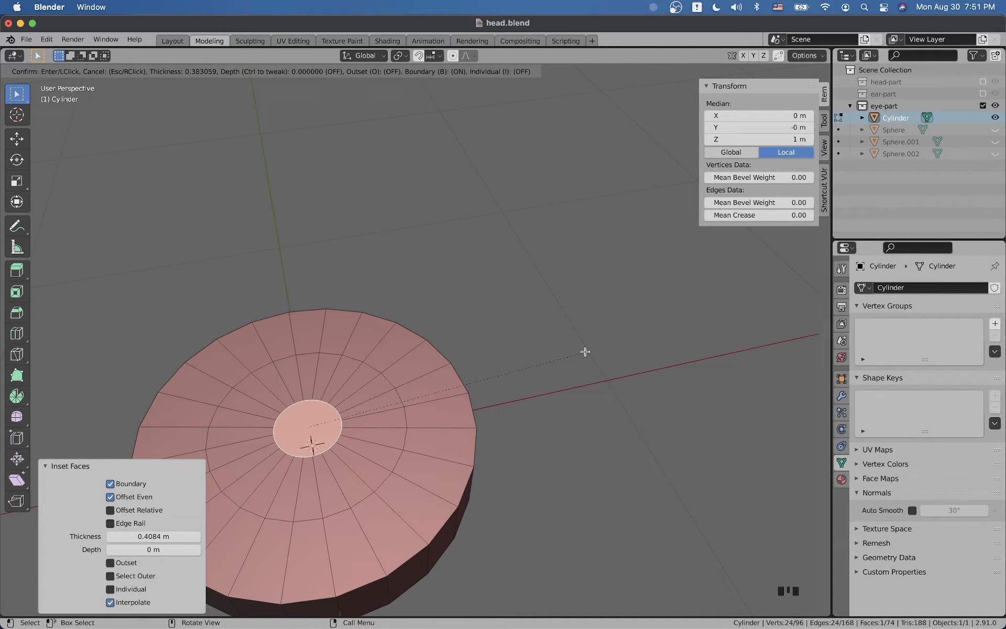
{"action": "left_click", "coordinate": [585, 352]}
{"action": "middle_click_drag", "start_coordinate": [583, 353], "coordinate": [541, 379]}
{"action": "scroll", "coordinate": [678, 428], "scroll_direction": "down", "scroll_amount": 2}
{"action": "scroll", "coordinate": [679, 428], "scroll_direction": "down", "scroll_amount": 2}
{"action": "scroll", "coordinate": [451, 390], "scroll_direction": "up", "scroll_amount": 3}
{"action": "scroll", "coordinate": [541, 378], "scroll_direction": "up", "scroll_amount": 2}
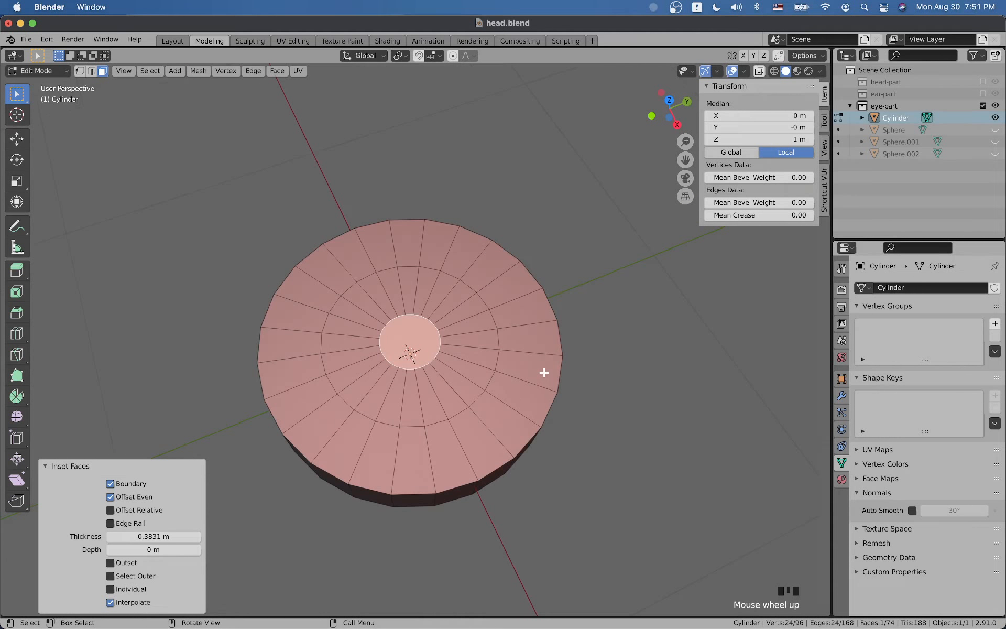
{"action": "scroll", "coordinate": [544, 372], "scroll_direction": "up", "scroll_amount": 2}
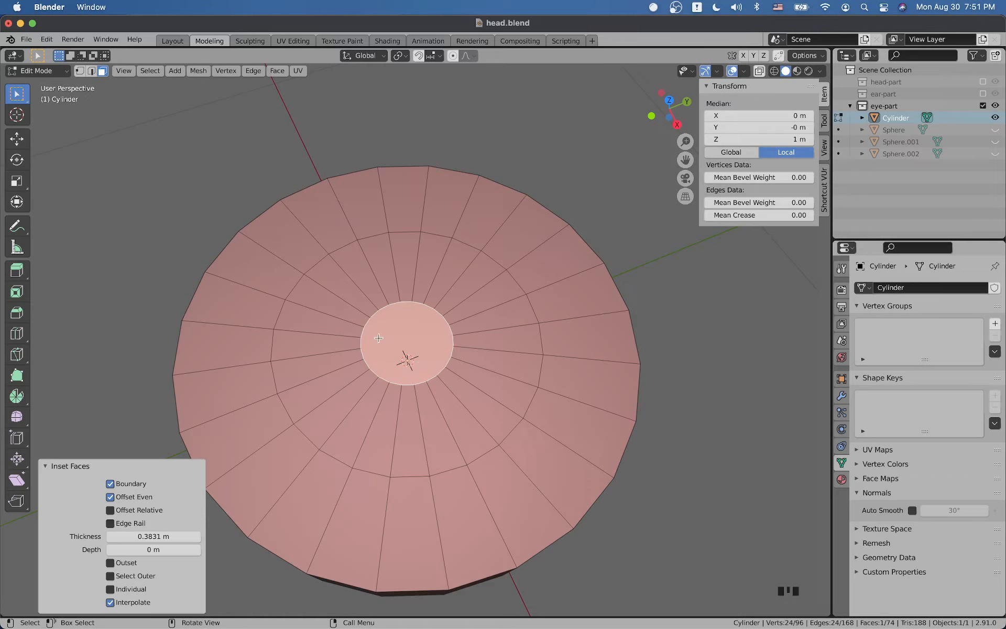
{"action": "scroll", "coordinate": [390, 356], "scroll_direction": "down", "scroll_amount": 2}
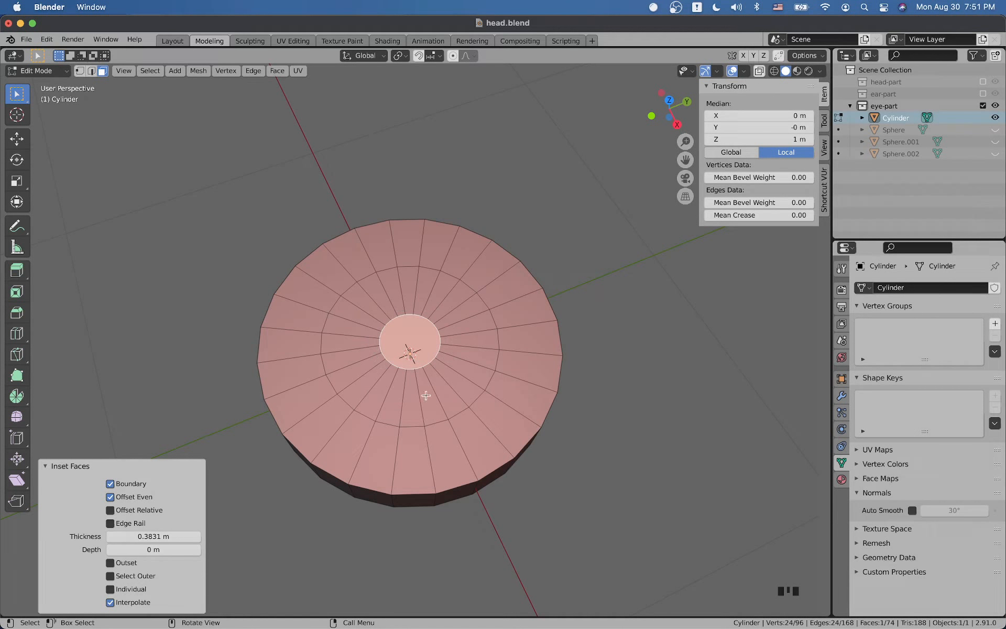
{"action": "key", "text": "super+z"}
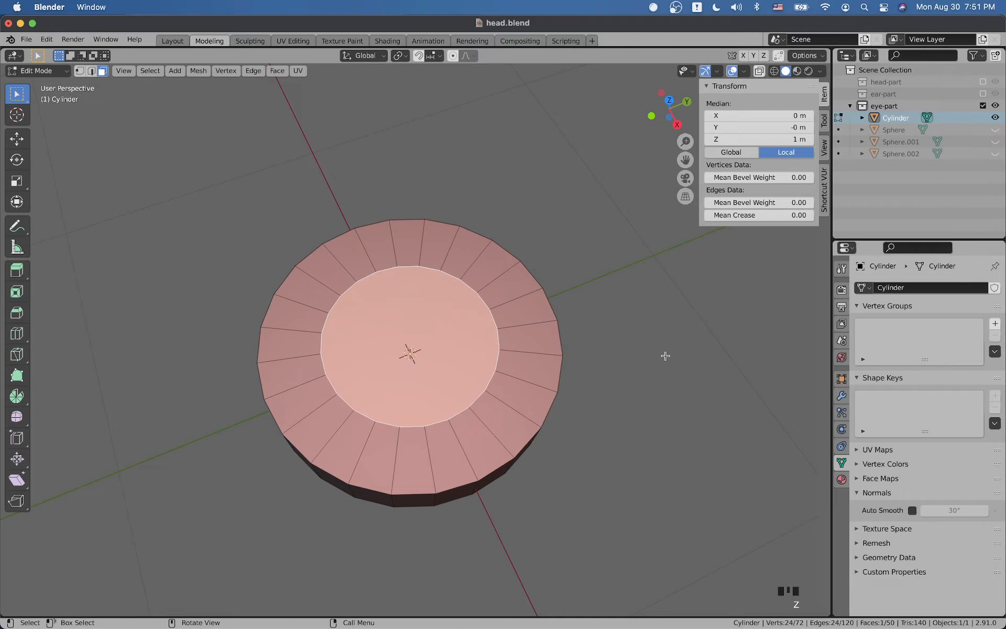
{"action": "key", "text": "i"}
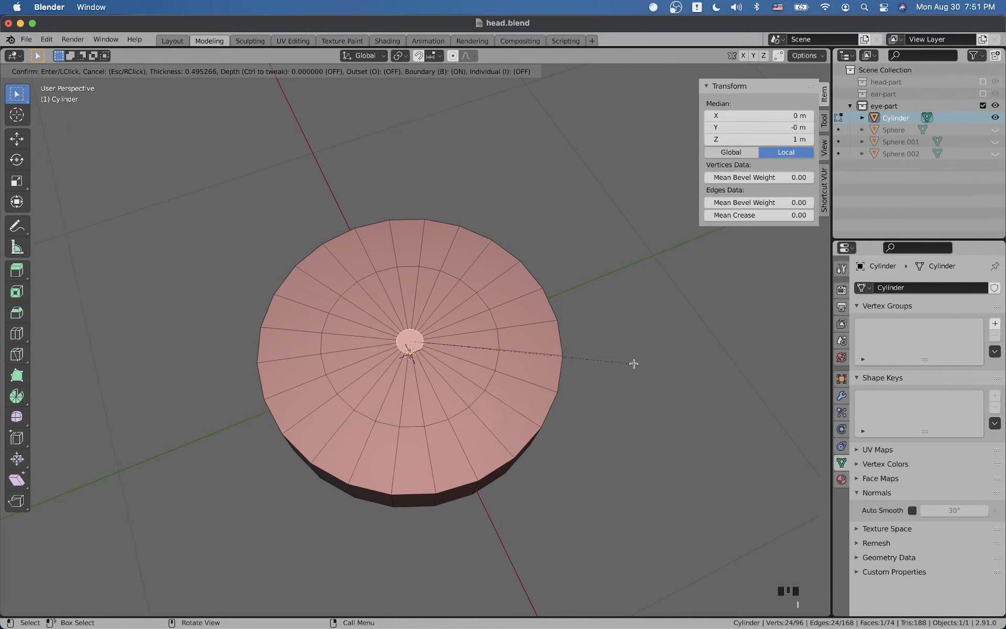
{"action": "left_click", "coordinate": [622, 361]}
{"action": "key", "text": "super+z"}
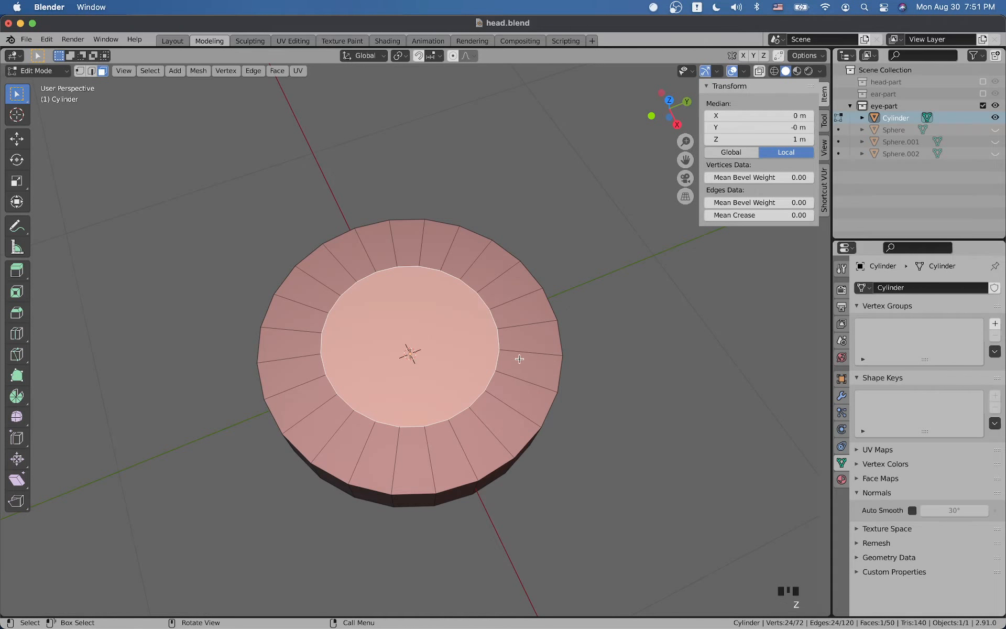
- Inset the inner top face by about 0.58 m, leaving only a tiny face at the centre
{"action": "key", "text": "i"}
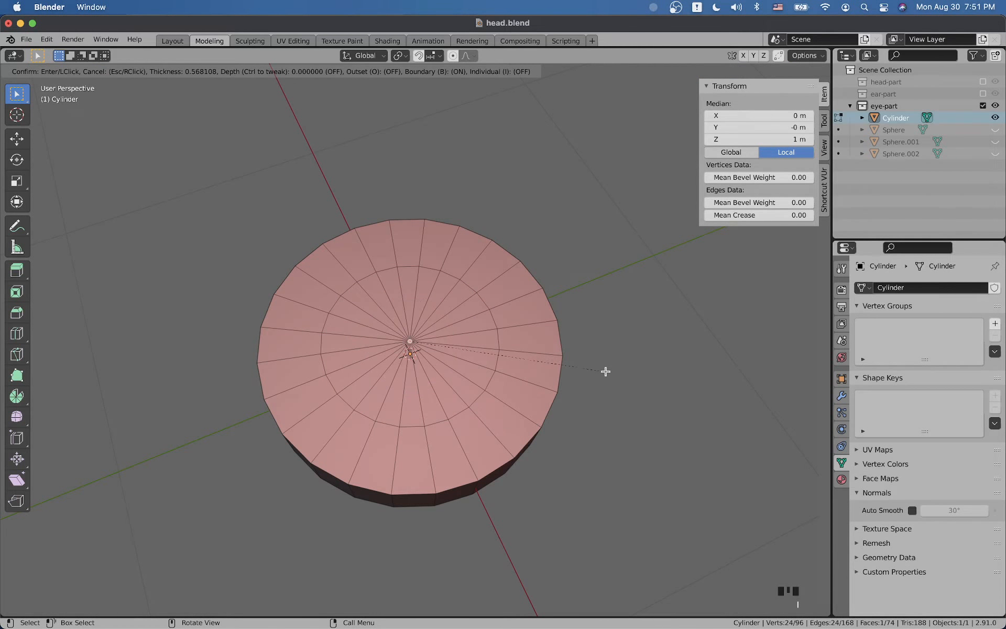
{"action": "left_click", "coordinate": [605, 371]}
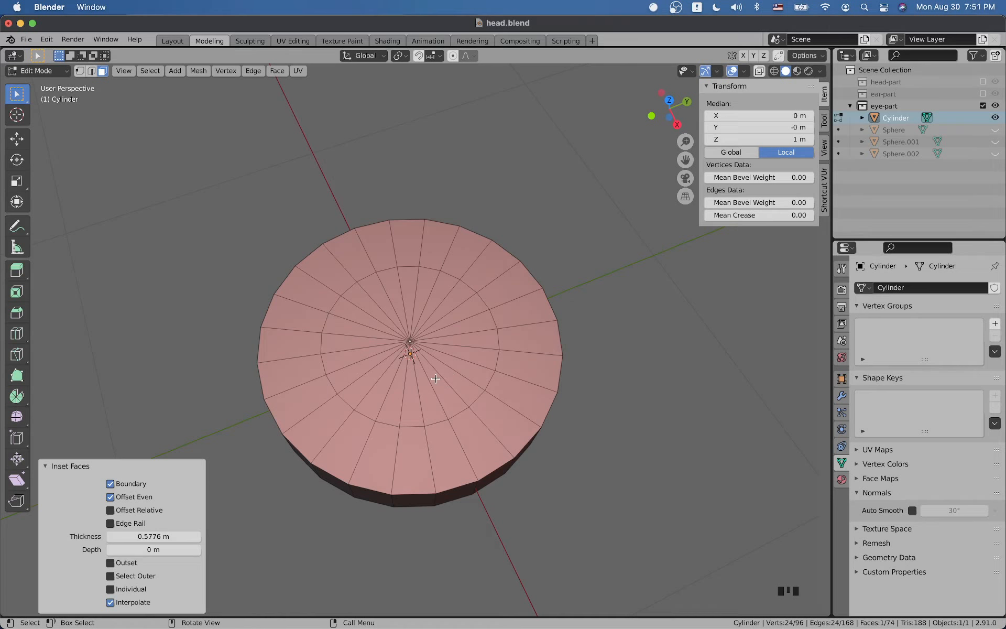
- Select the inner wedge faces on the disc's top, leaving four adjacent wedges unselected as a notch
{"action": "left_click", "coordinate": [399, 391], "text": "shift"}
{"action": "left_click", "coordinate": [375, 387], "text": "shift"}
{"action": "left_click", "coordinate": [362, 360], "text": "shift"}
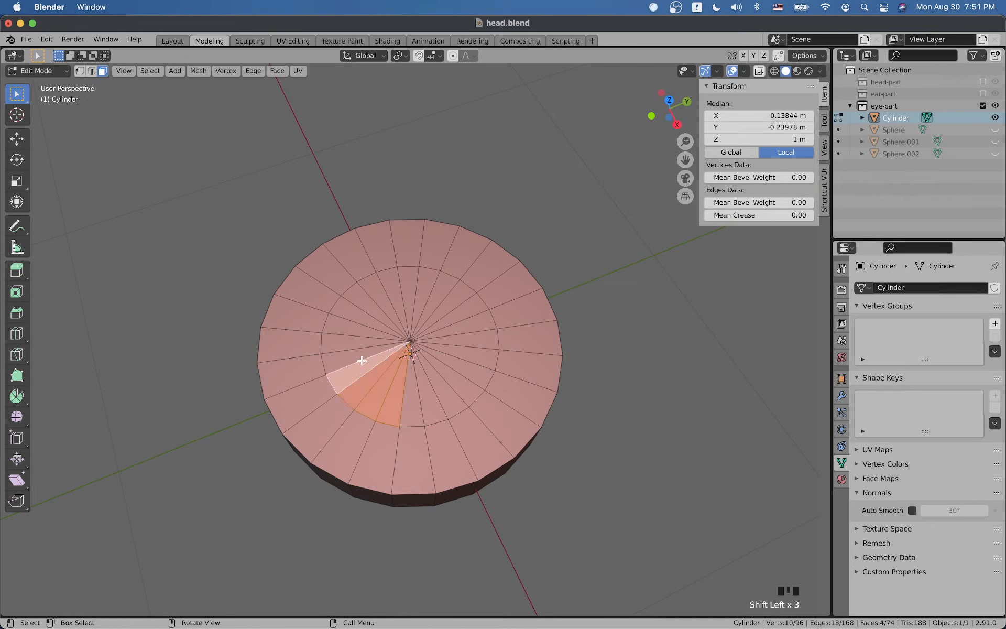
{"action": "key", "text": "c"}
{"action": "mouse_move", "coordinate": [361, 360]}
{"action": "left_mouse_down"}
{"action": "mouse_move", "coordinate": [340, 335]}
{"action": "mouse_move", "coordinate": [419, 293]}
{"action": "mouse_move", "coordinate": [438, 345]}
{"action": "left_mouse_up"}
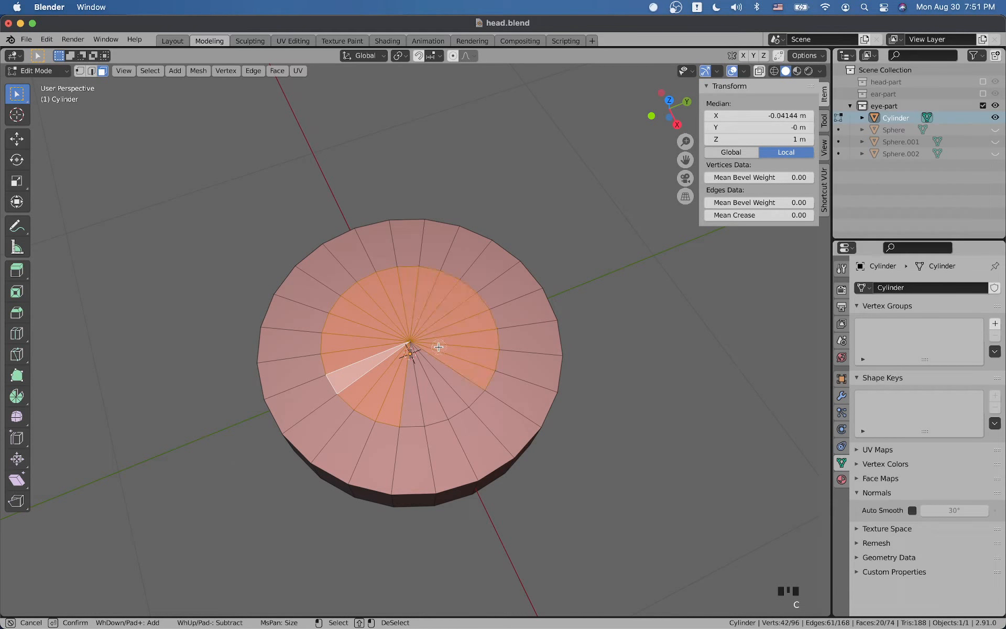
{"action": "key", "text": "Escape"}
{"action": "mouse_move", "coordinate": [438, 346]}
{"action": "middle_mouse_down"}
{"action": "mouse_move", "coordinate": [443, 377]}
{"action": "mouse_move", "coordinate": [445, 361]}
{"action": "middle_mouse_up"}
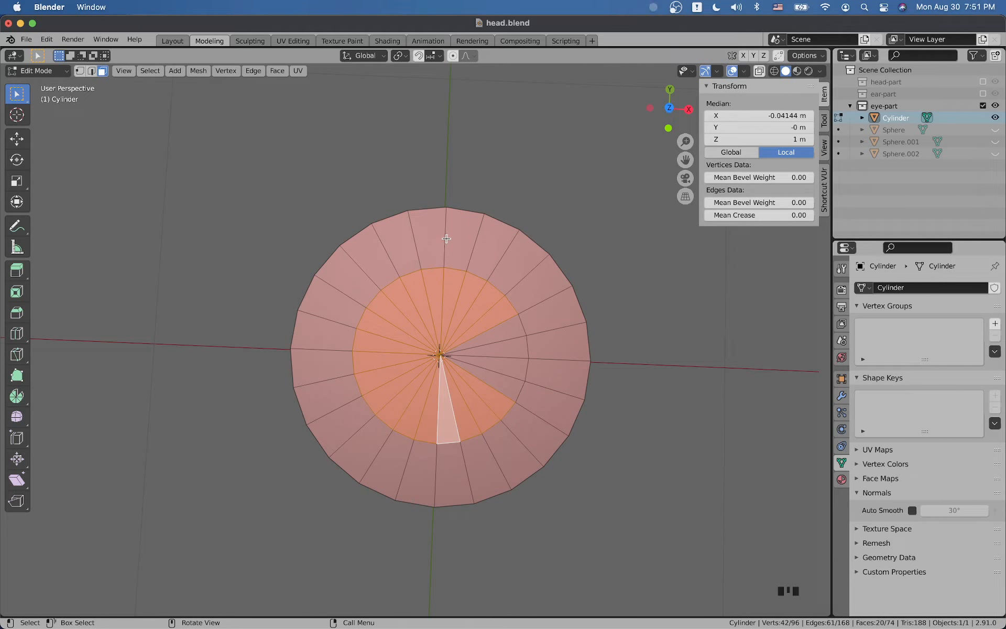
- Set the viewport shading colour to Vertex, deselect all faces and switch the disc to Vertex Paint mode
{"action": "left_click", "coordinate": [820, 71]}
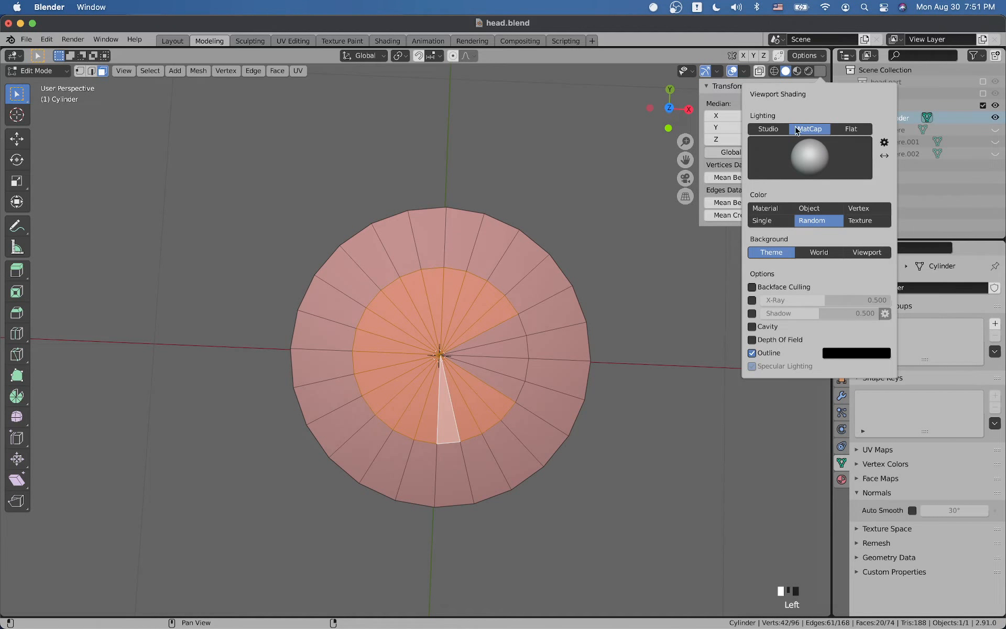
{"action": "left_click", "coordinate": [859, 208]}
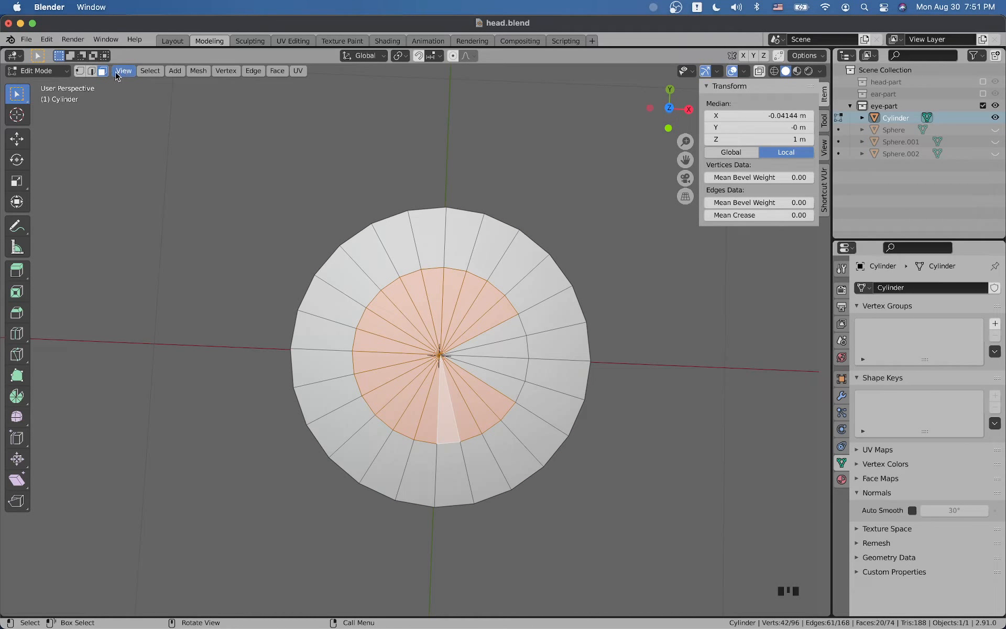
{"action": "left_click", "coordinate": [36, 70]}
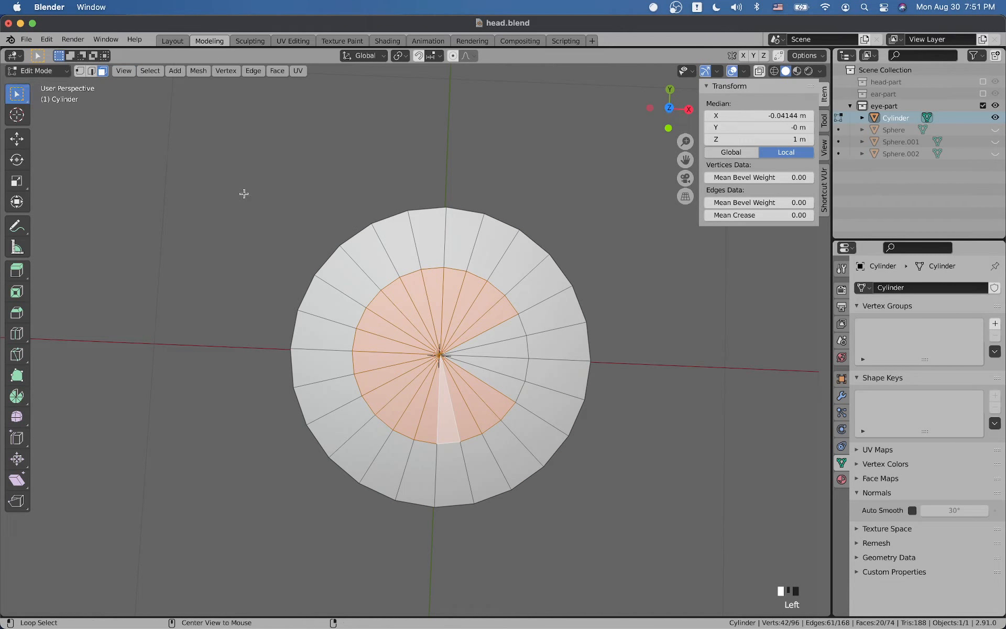
{"action": "key", "text": "alt+a"}
{"action": "left_click", "coordinate": [37, 71]}
{"action": "left_click", "coordinate": [43, 124]}
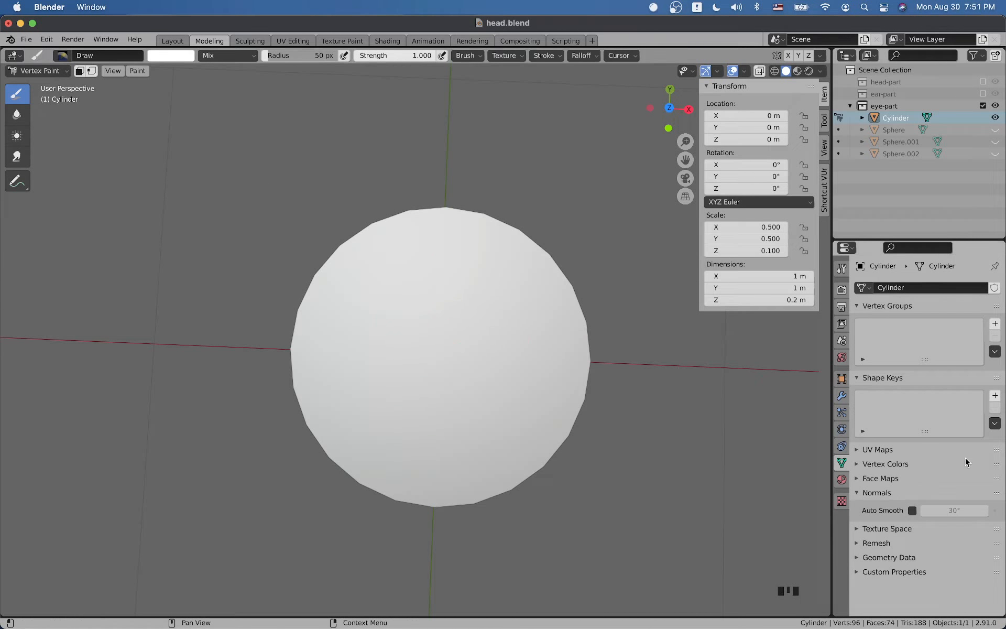
- Enable face selection masking for painting, showing the disc's wireframe display only temporarily
{"action": "left_click", "coordinate": [841, 379]}
{"action": "scroll", "coordinate": [910, 517], "scroll_direction": "down", "scroll_amount": 2}
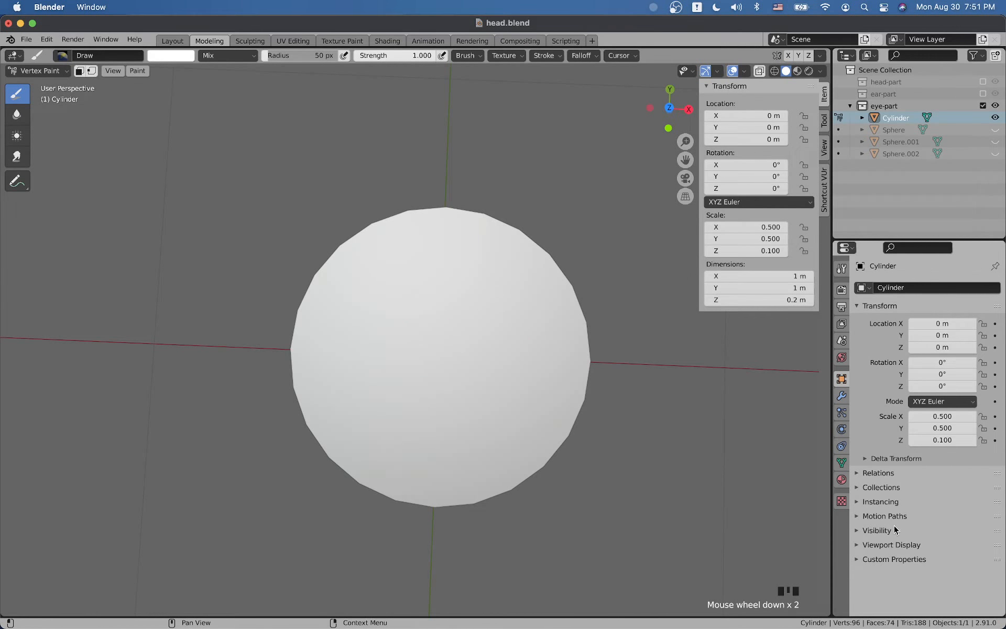
{"action": "left_click", "coordinate": [889, 544]}
{"action": "left_click", "coordinate": [912, 589]}
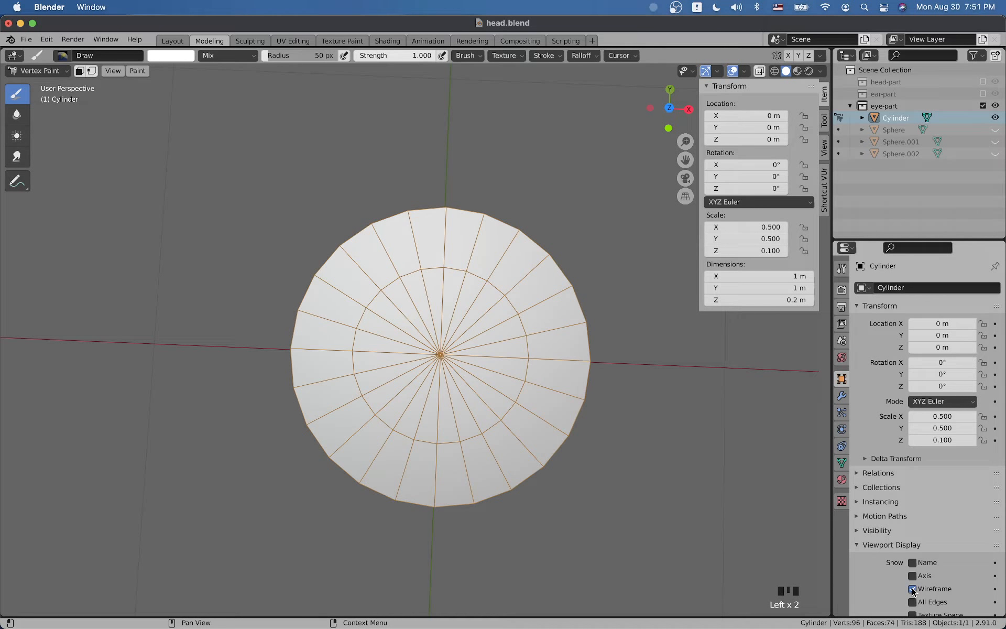
{"action": "left_click", "coordinate": [428, 292]}
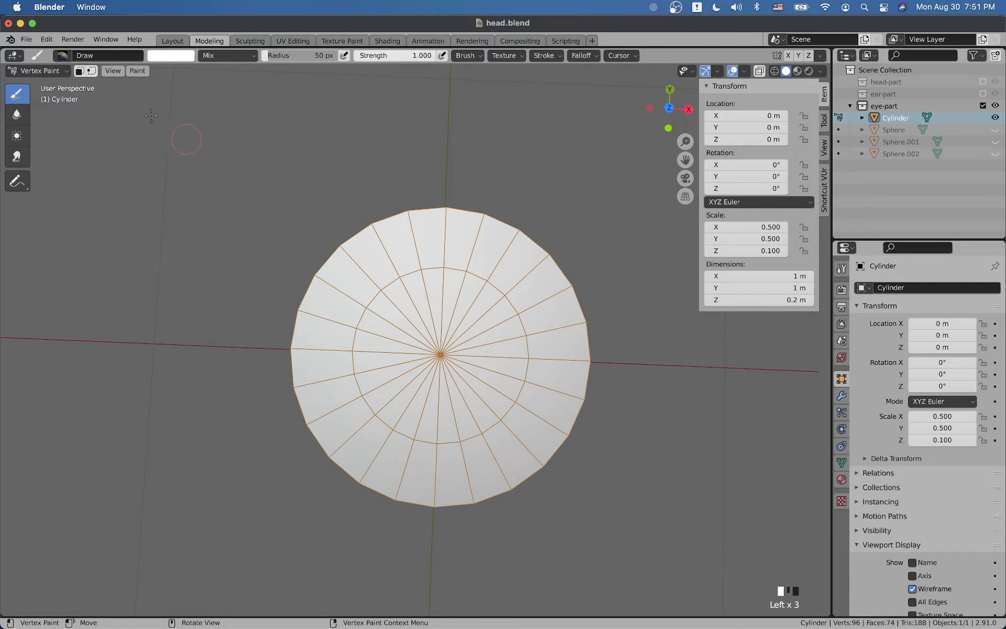
{"action": "left_click", "coordinate": [79, 72]}
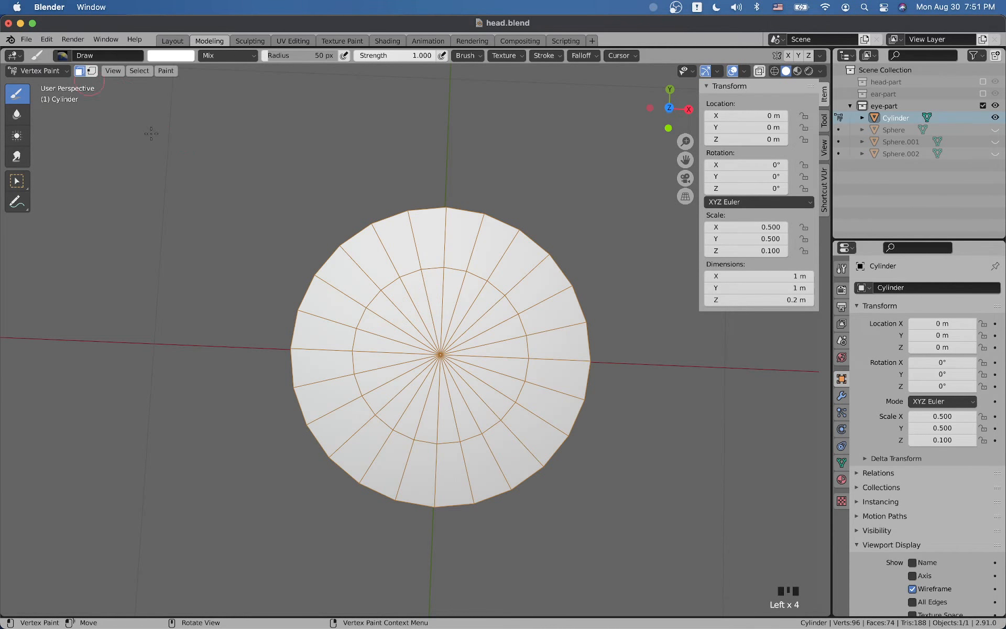
{"action": "left_click", "coordinate": [912, 589]}
- Select the inner wedge faces on the disc's top for painting, leaving three adjacent wedges out as a pie-cut notch
{"action": "left_click", "coordinate": [482, 311], "text": "shift"}
{"action": "left_click", "coordinate": [479, 309], "text": "shift"}
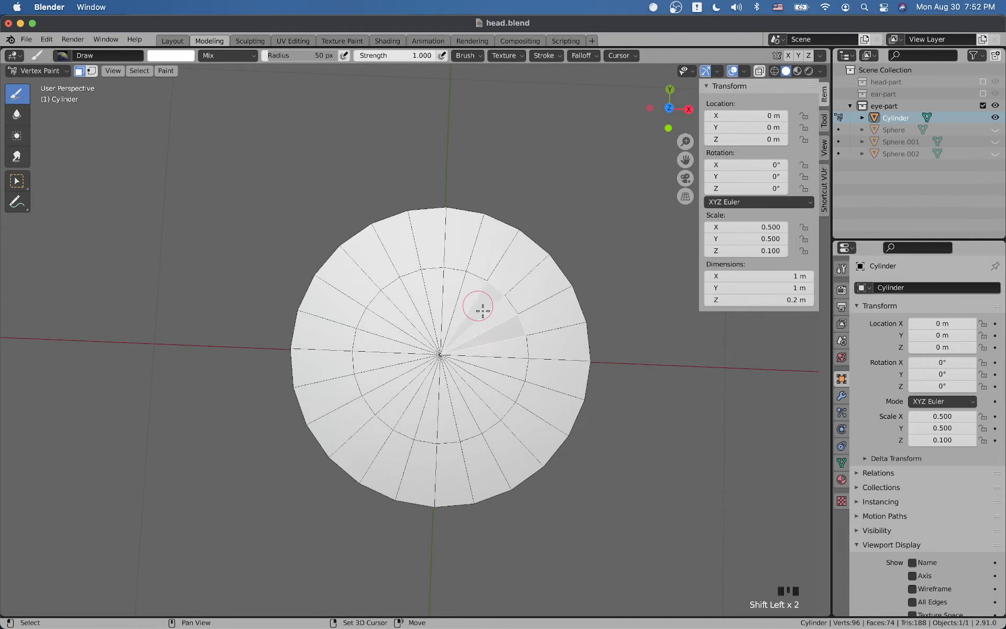
{"action": "left_click", "coordinate": [492, 316], "text": "shift"}
{"action": "left_click", "coordinate": [465, 299], "text": "shift"}
{"action": "left_click", "coordinate": [438, 306], "text": "shift"}
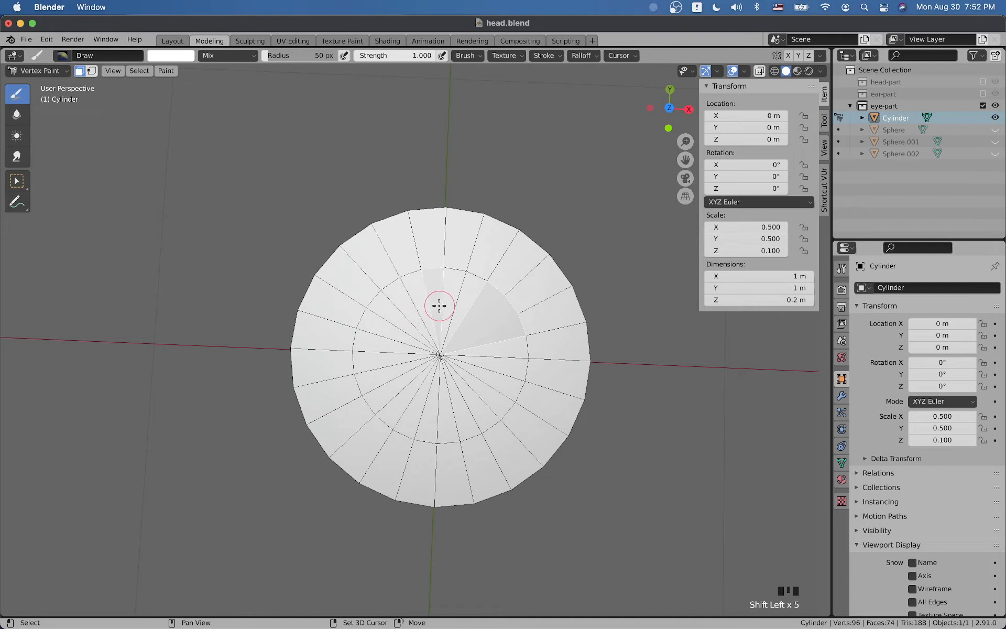
{"action": "left_click", "coordinate": [440, 306], "text": "shift"}
{"action": "left_click", "coordinate": [453, 303], "text": "shift"}
{"action": "left_click", "coordinate": [459, 301], "text": "shift"}
{"action": "left_click", "coordinate": [449, 298], "text": "shift"}
{"action": "left_click", "coordinate": [436, 295], "text": "shift"}
{"action": "left_click", "coordinate": [417, 302], "text": "shift"}
{"action": "left_click", "coordinate": [408, 307], "text": "shift"}
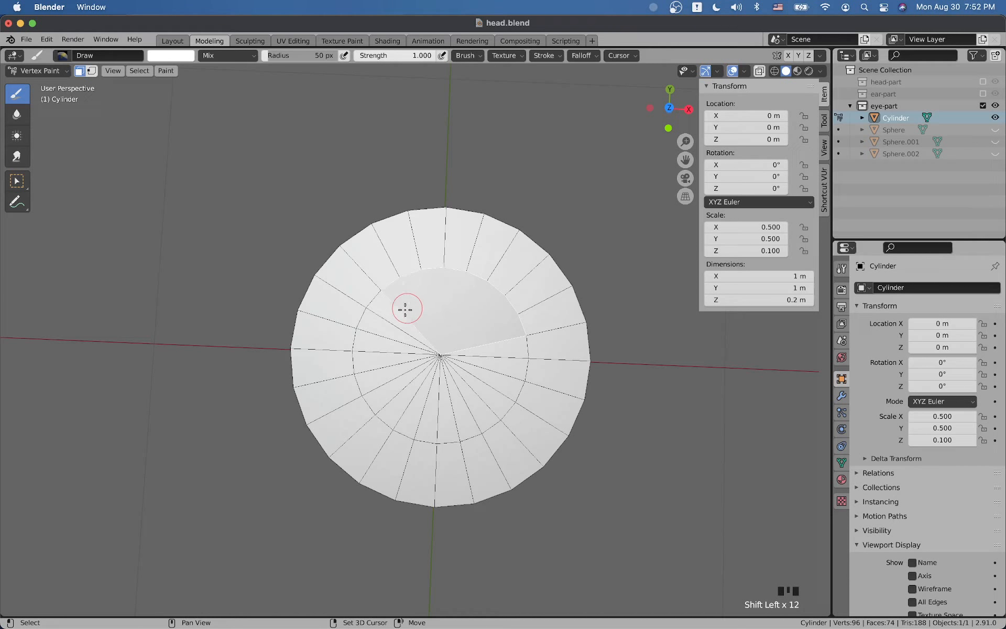
{"action": "left_click", "coordinate": [394, 320], "text": "shift"}
{"action": "left_click", "coordinate": [379, 336], "text": "shift"}
{"action": "left_click", "coordinate": [376, 343], "text": "shift"}
{"action": "left_click", "coordinate": [374, 352], "text": "shift"}
{"action": "left_click", "coordinate": [383, 370], "text": "shift"}
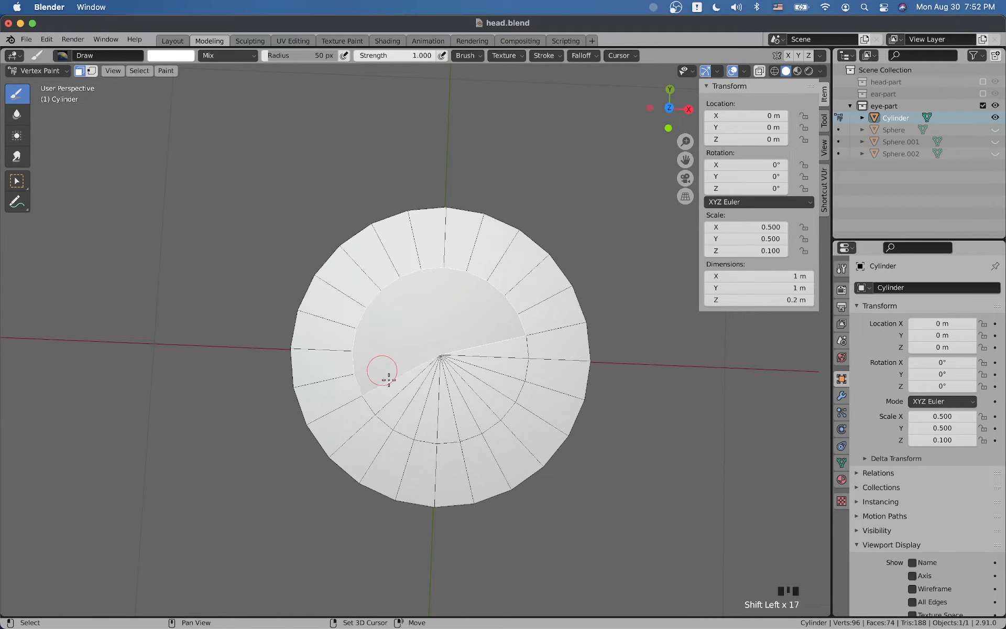
{"action": "left_click", "coordinate": [403, 393], "text": "shift"}
{"action": "left_click", "coordinate": [419, 398], "text": "shift"}
{"action": "left_click", "coordinate": [432, 400], "text": "shift"}
{"action": "left_click", "coordinate": [441, 404], "text": "shift"}
{"action": "left_click", "coordinate": [448, 404], "text": "shift"}
{"action": "left_click", "coordinate": [456, 402], "text": "shift"}
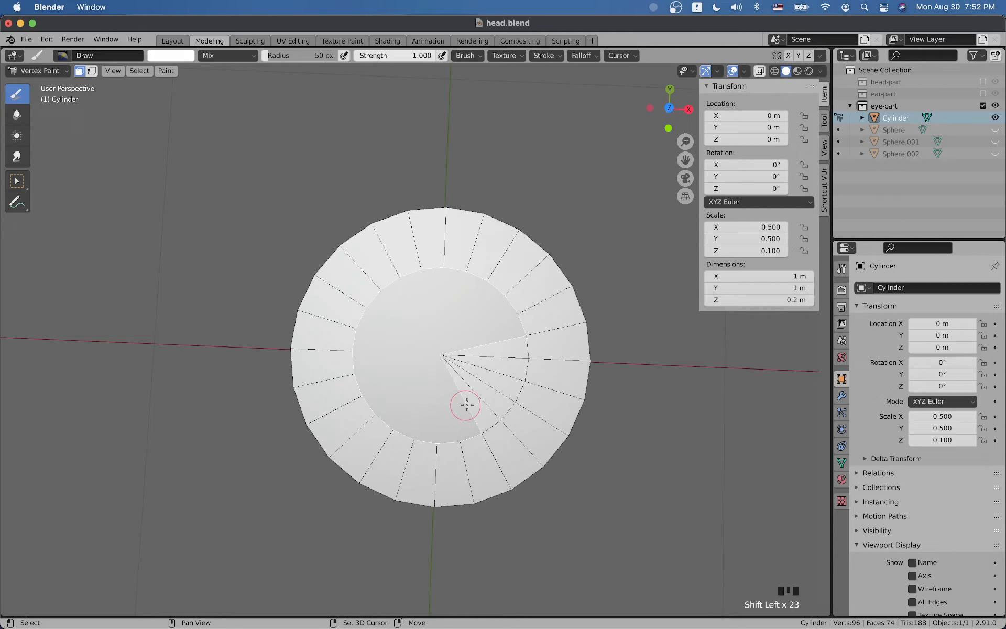
{"action": "left_click", "coordinate": [473, 402], "text": "shift"}
{"action": "left_click", "coordinate": [482, 404], "text": "shift"}
{"action": "left_click", "coordinate": [481, 405], "text": "shift"}
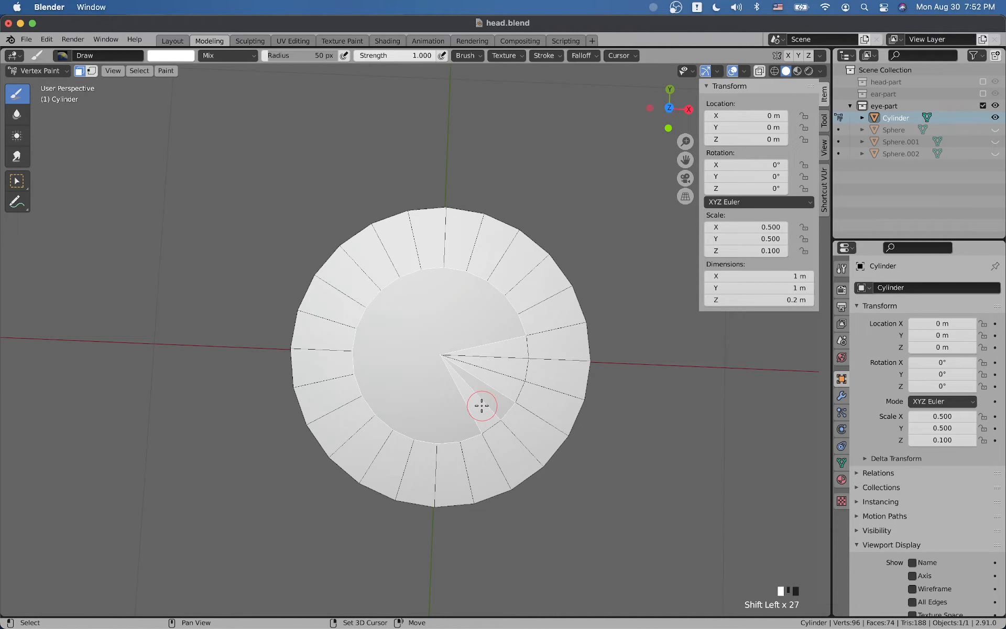
- Darken the paint colour to near black and set it as the vertex colour of the selected wedge faces
{"action": "left_click", "coordinate": [173, 55]}
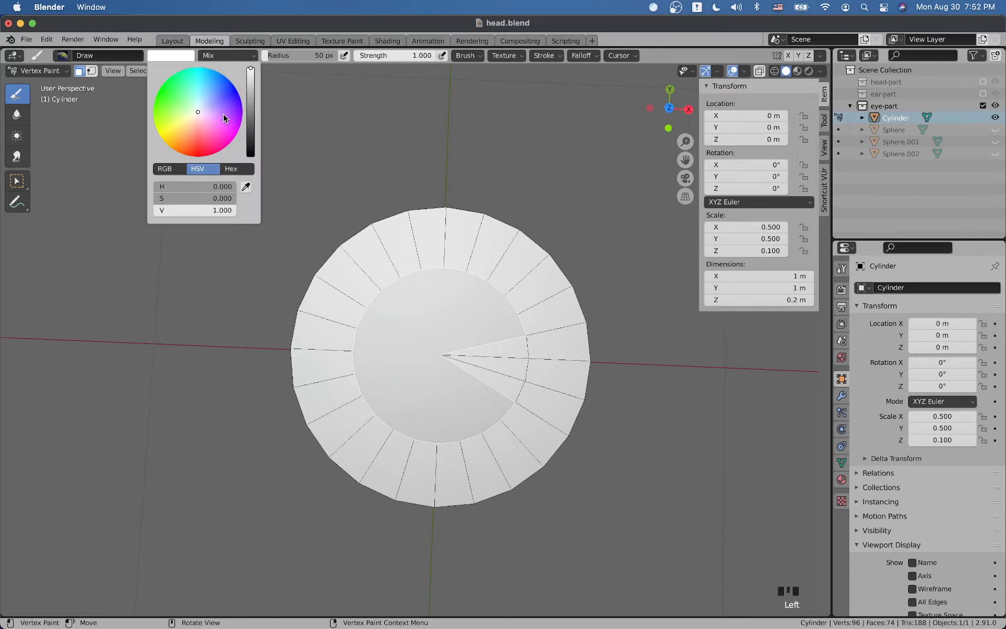
{"action": "left_click", "coordinate": [251, 137]}
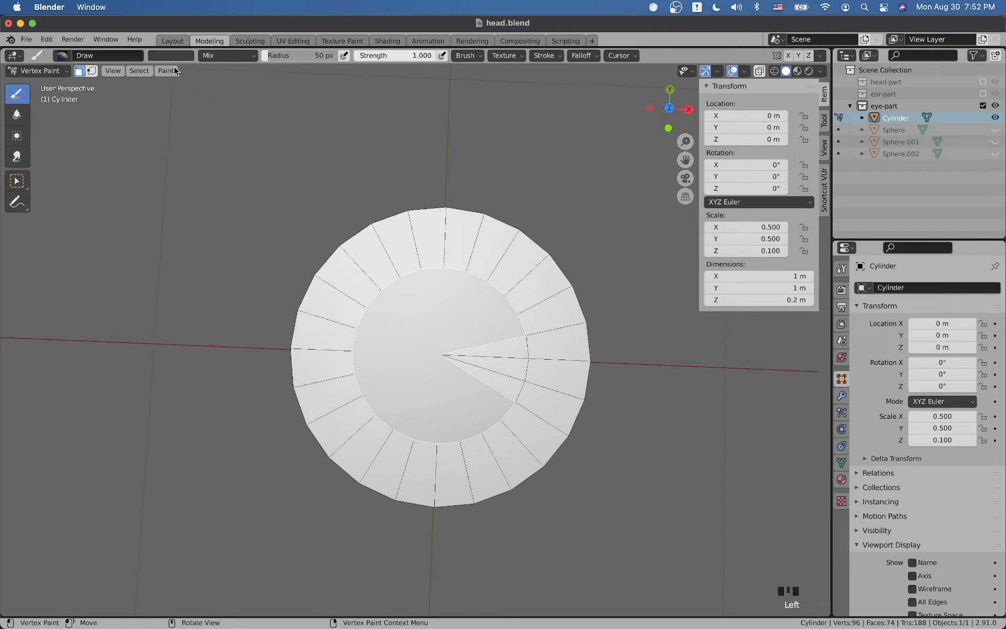
{"action": "left_click", "coordinate": [175, 71]}
{"action": "left_click", "coordinate": [187, 83]}
{"action": "scroll", "coordinate": [483, 312], "scroll_direction": "down", "scroll_amount": 1}
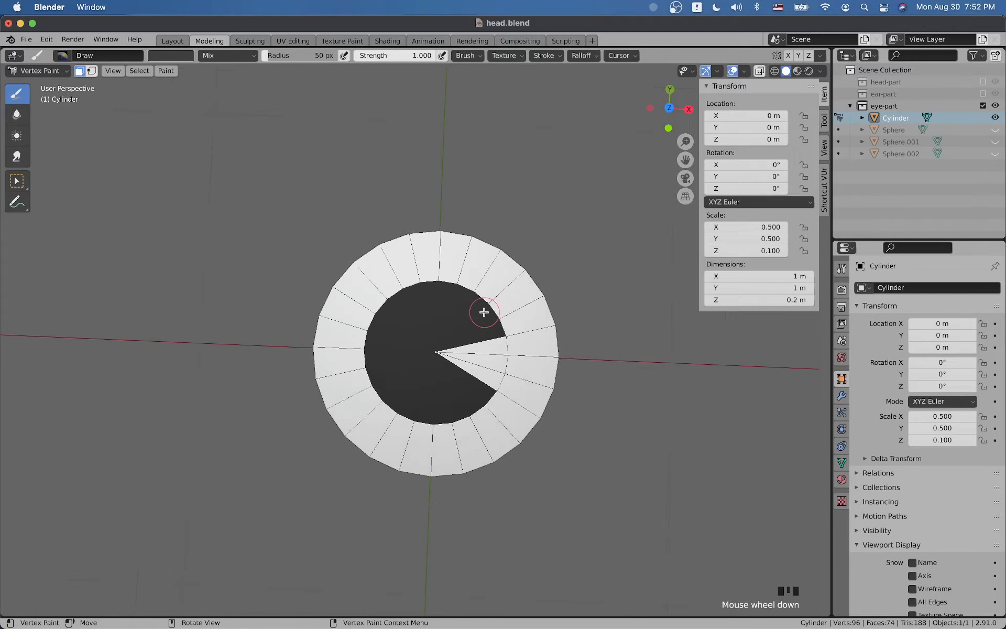
{"action": "scroll", "coordinate": [484, 313], "scroll_direction": "down", "scroll_amount": 1}
- Return the painted disc to Object Mode
{"action": "key", "text": "Tab"}
{"action": "key", "text": "Tab"}
{"action": "key", "text": "Tab"}
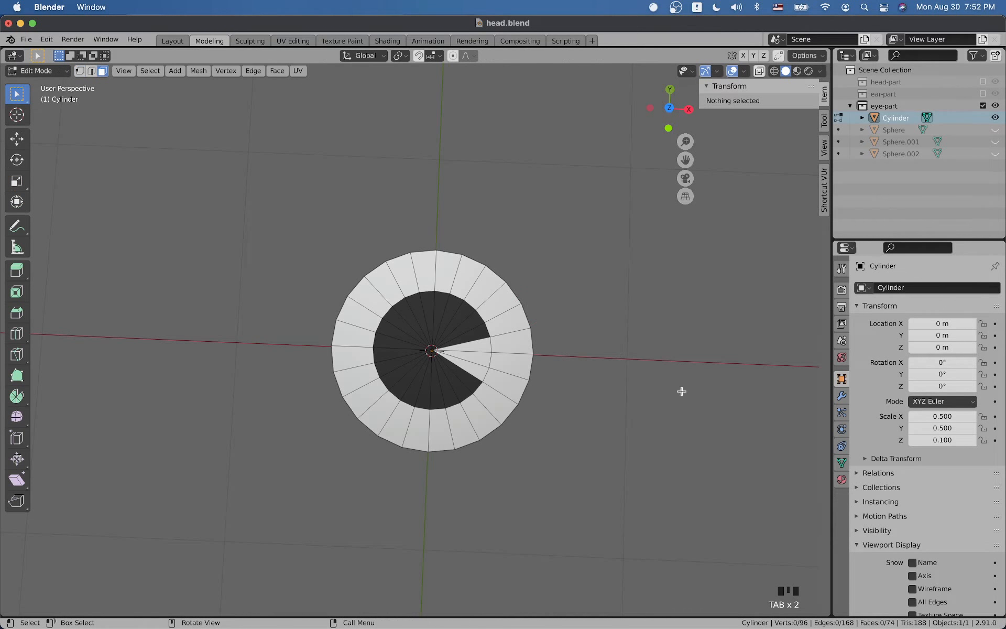
{"action": "left_click", "coordinate": [38, 71]}
{"action": "left_click", "coordinate": [33, 82]}
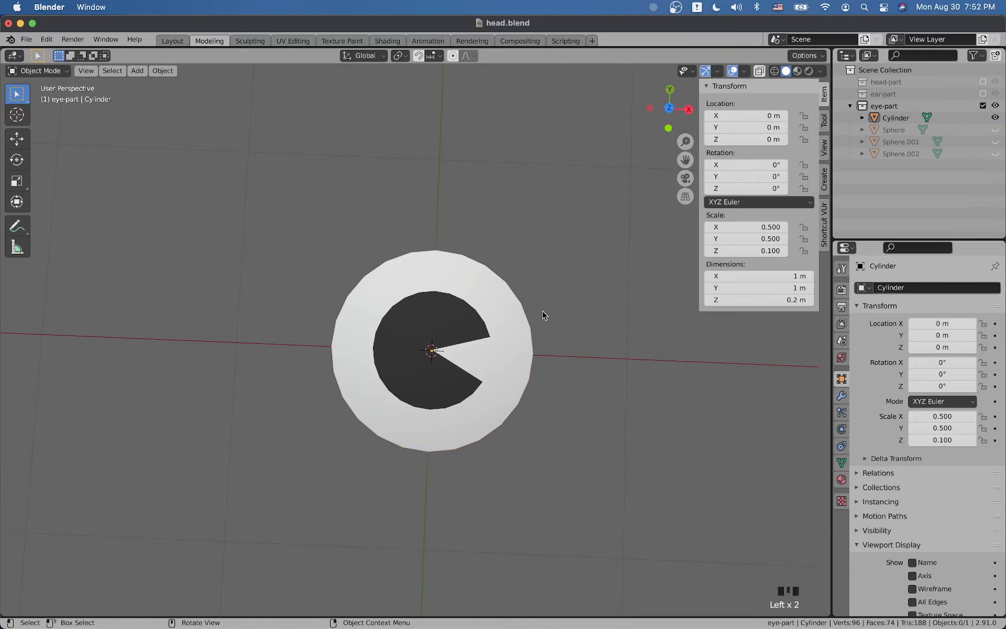
- Duplicate the pie-cut disc and move the copy about -1.22 m along the X axis
{"action": "mouse_move", "coordinate": [542, 314]}
{"action": "middle_mouse_down"}
{"action": "mouse_move", "coordinate": [498, 313]}
{"action": "mouse_move", "coordinate": [506, 257]}
{"action": "mouse_move", "coordinate": [559, 262]}
{"action": "mouse_move", "coordinate": [544, 307]}
{"action": "middle_mouse_up"}
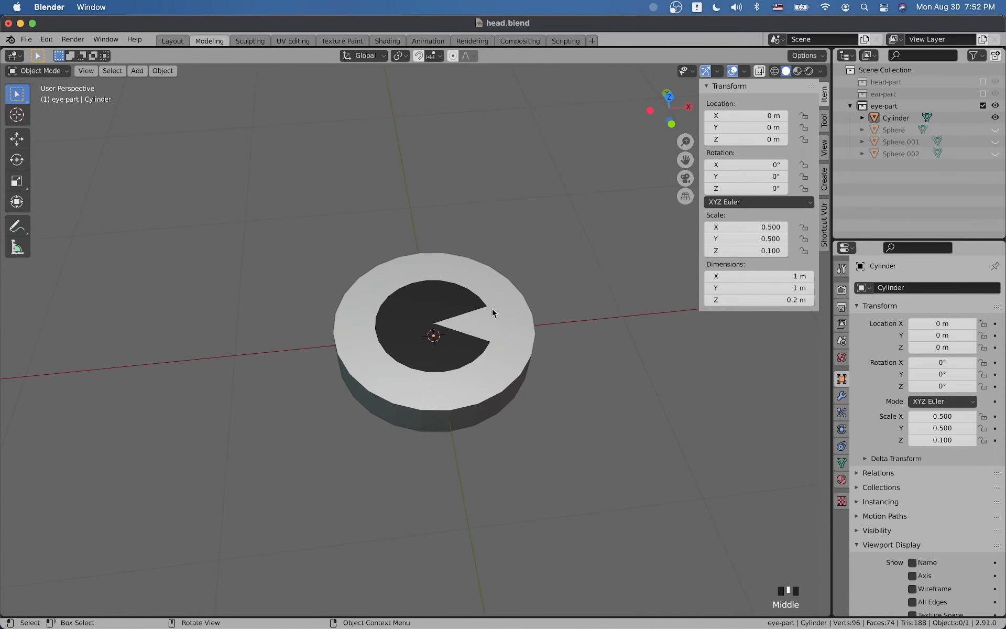
{"action": "left_click", "coordinate": [543, 307]}
{"action": "key", "text": "shift+d"}
{"action": "key", "text": "x"}
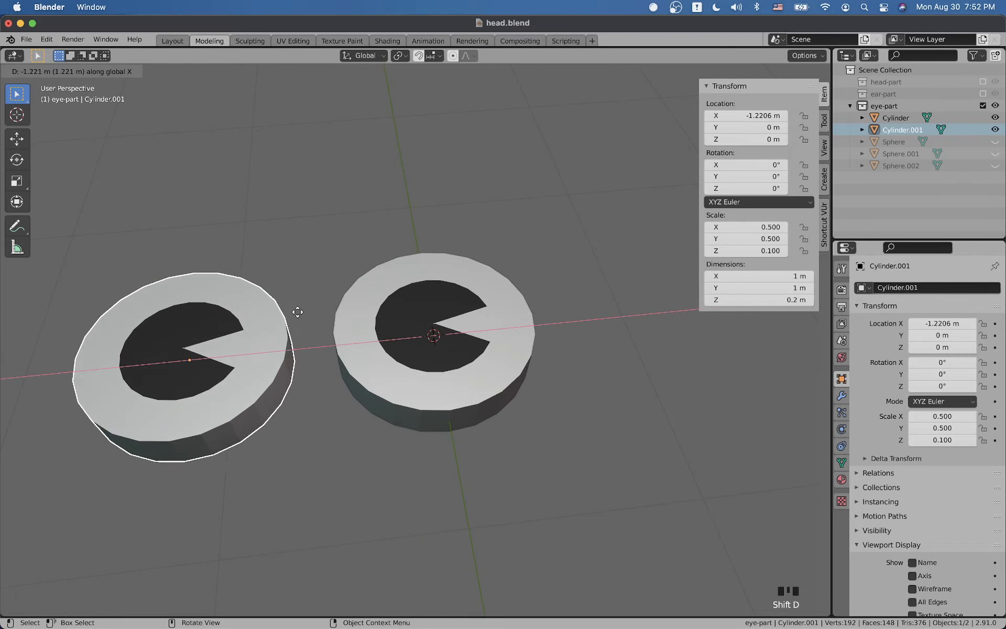
{"action": "left_click", "coordinate": [296, 314]}
- In Edit Mode on the copy, select the loop of inner wedge faces and dissolve their edges
{"action": "middle_click_drag", "start_coordinate": [375, 316], "coordinate": [366, 350], "text": "shift"}
{"action": "key", "text": "Tab"}
{"action": "scroll", "coordinate": [366, 350], "scroll_direction": "up", "scroll_amount": 2}
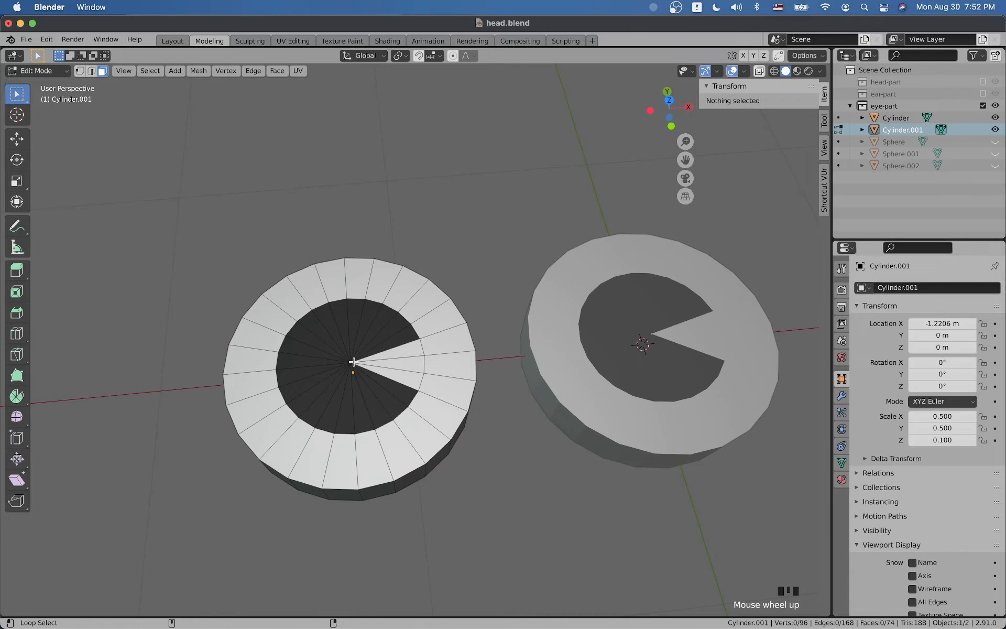
{"action": "left_click", "coordinate": [355, 359], "text": "alt+shift"}
{"action": "key", "text": "x"}
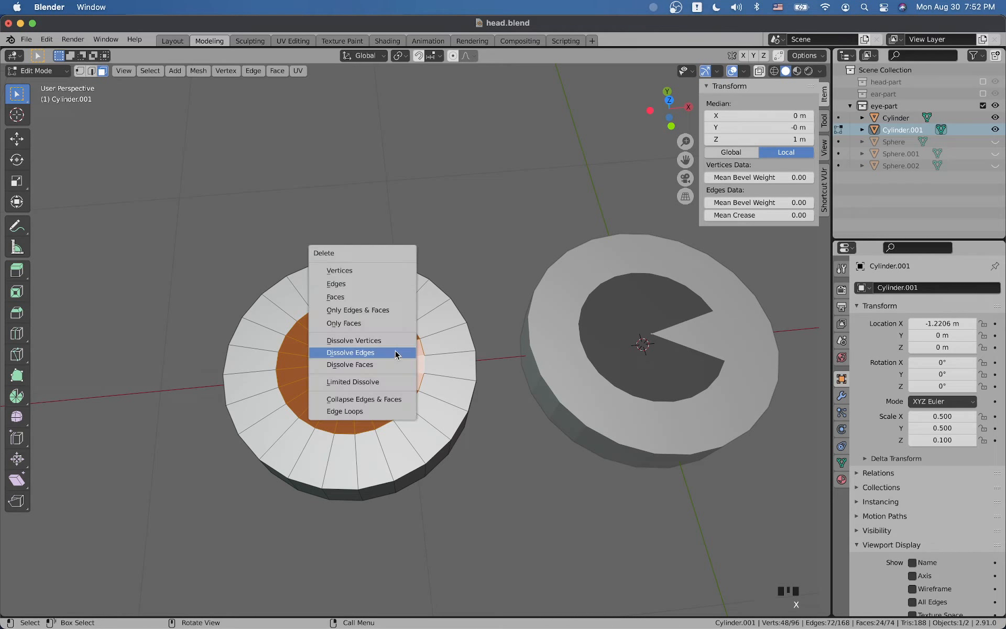
{"action": "left_click", "coordinate": [393, 352]}
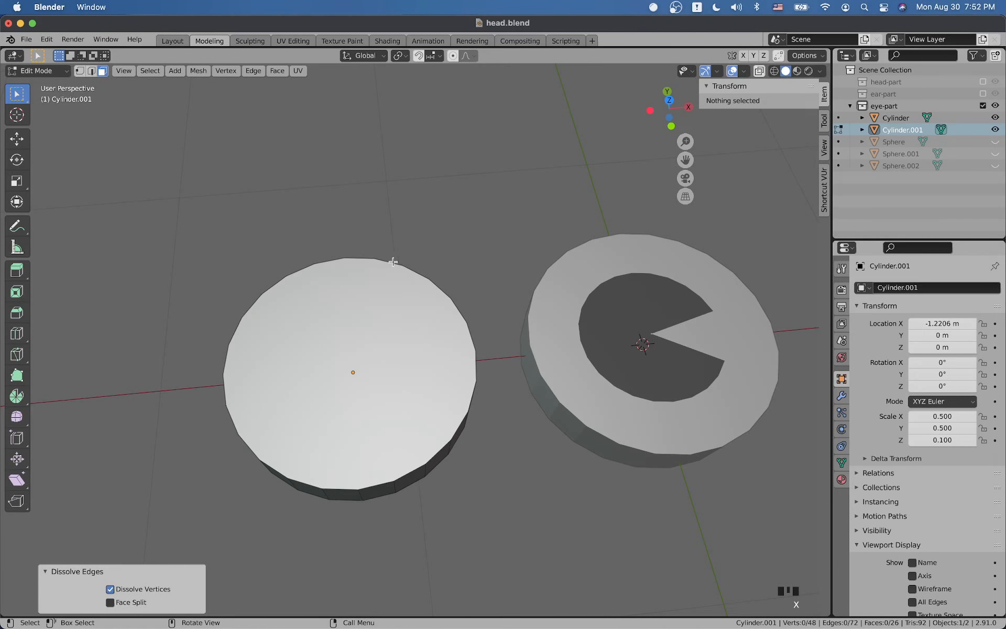
- Inset the copy's plain top face by about 0.37 m
{"action": "left_click", "coordinate": [386, 350]}
{"action": "key", "text": "i"}
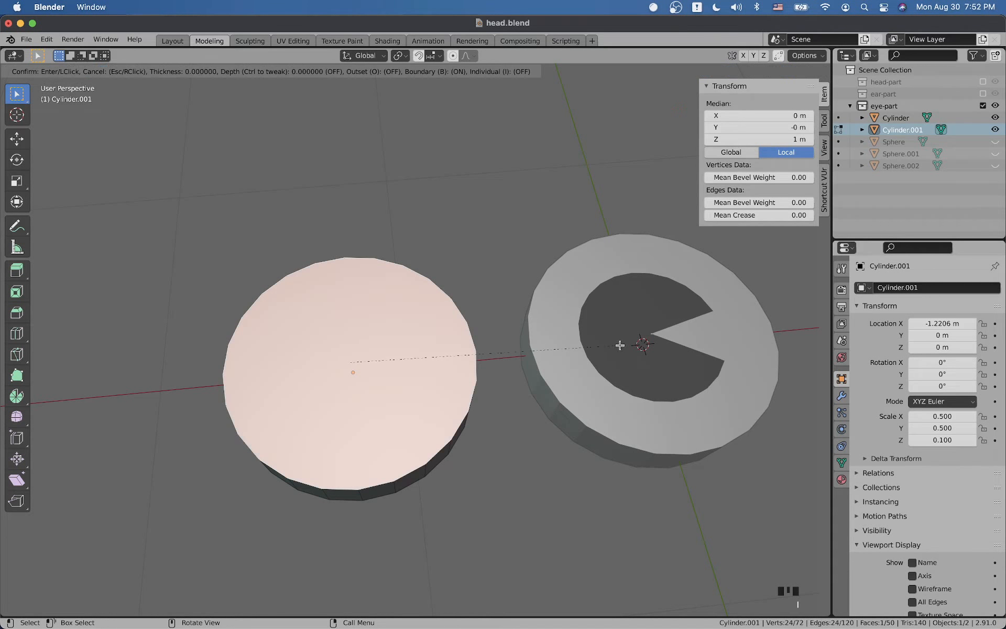
{"action": "left_click", "coordinate": [604, 348]}
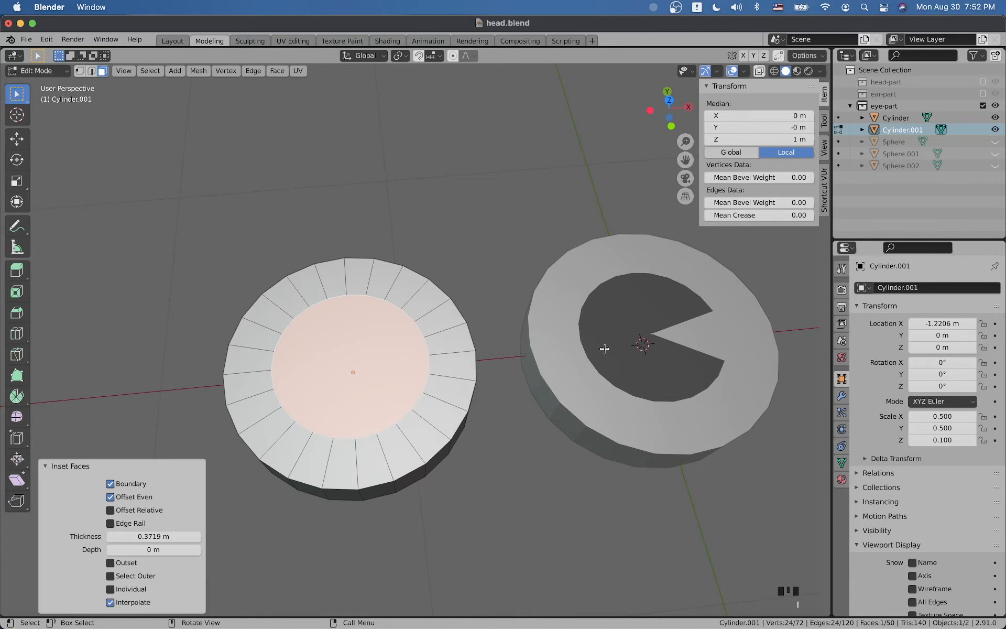
{"action": "key", "text": "i"}
{"action": "key", "text": "Escape"}
- Select the copy's inner round face and set its vertex colour to the near-black paint colour in Vertex Paint mode
{"action": "left_click", "coordinate": [51, 80]}
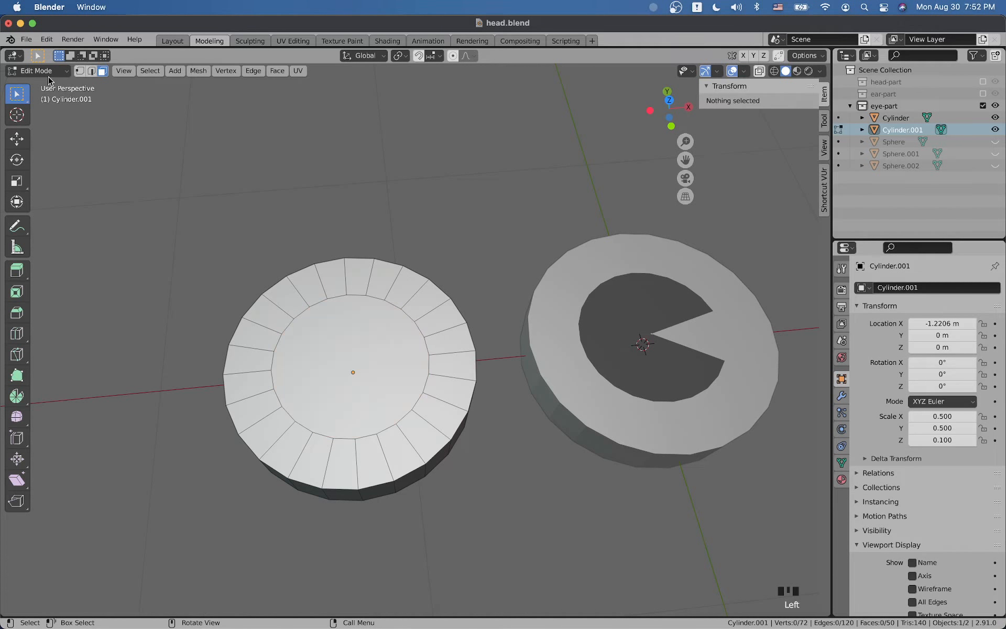
{"action": "left_click", "coordinate": [294, 330]}
{"action": "left_click", "coordinate": [59, 73]}
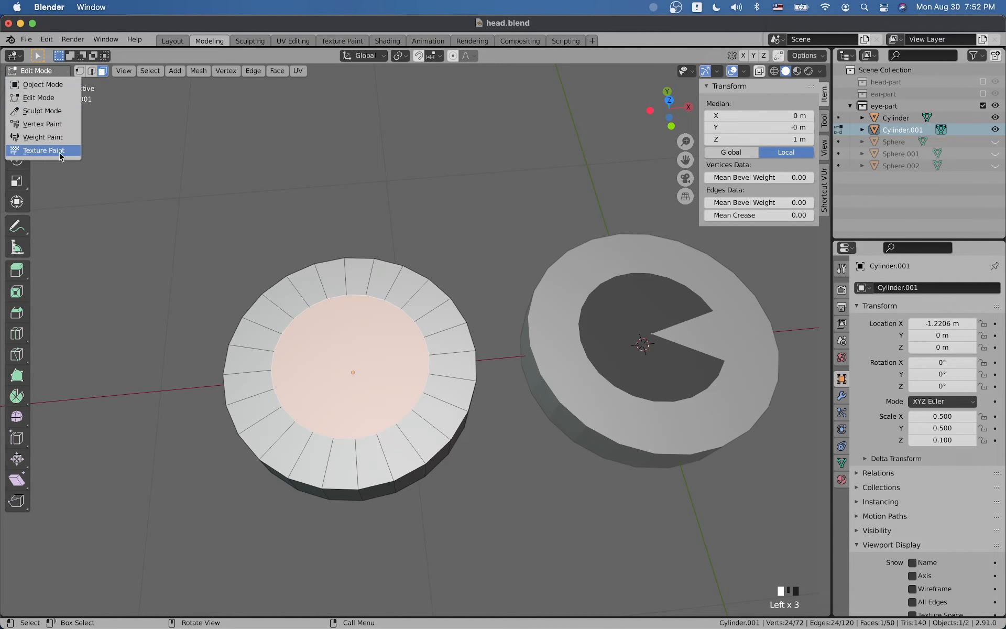
{"action": "left_click", "coordinate": [62, 130]}
{"action": "left_click", "coordinate": [166, 71]}
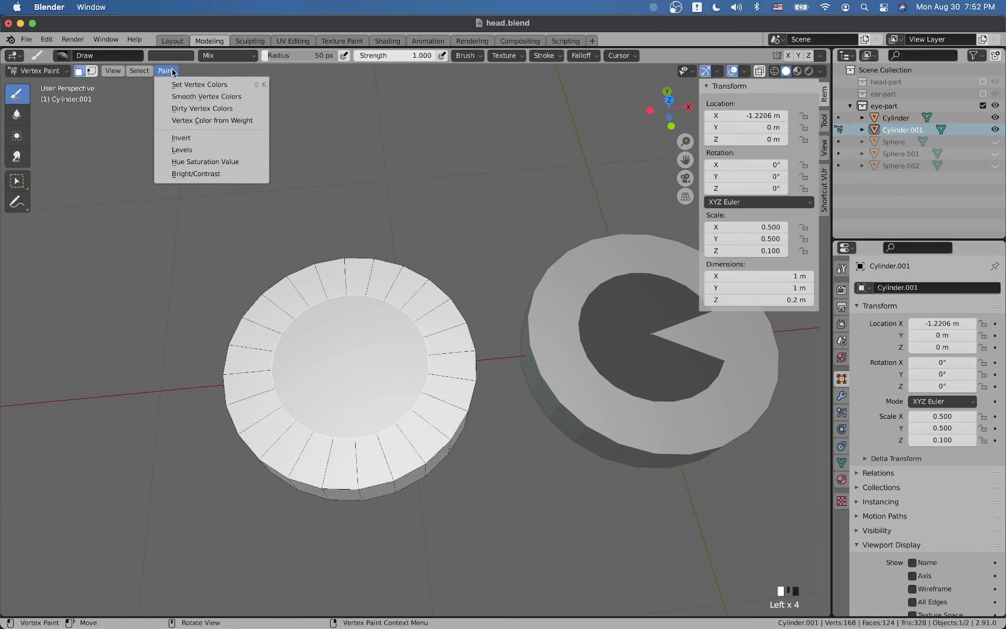
{"action": "left_click", "coordinate": [171, 83]}
- Return the copied disc with the full round pupil to Object Mode
{"action": "key", "text": "Tab"}
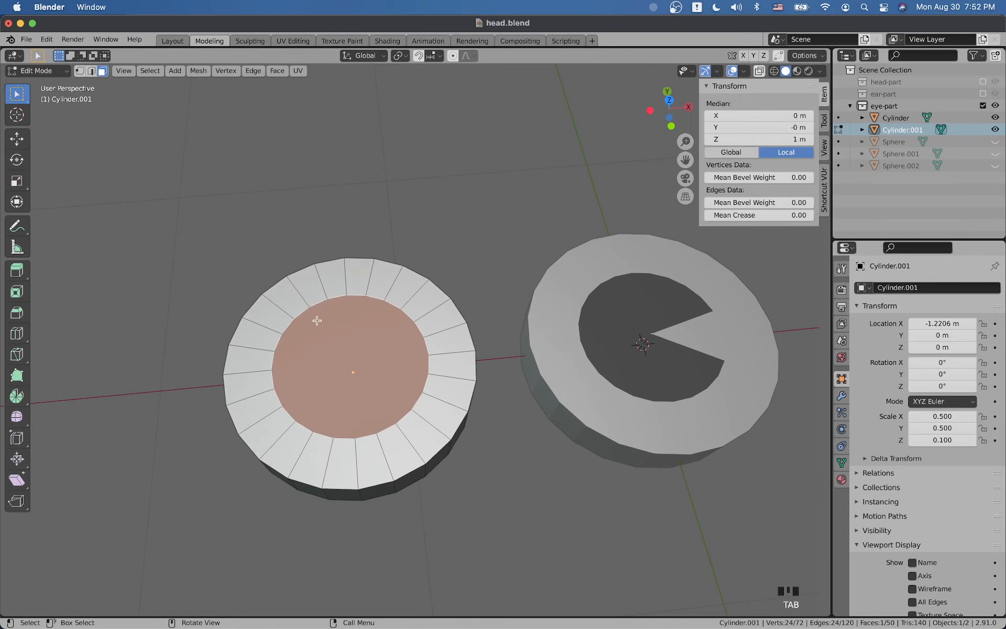
{"action": "scroll", "coordinate": [325, 298], "scroll_direction": "down", "scroll_amount": 4}
{"action": "key", "text": "Tab"}
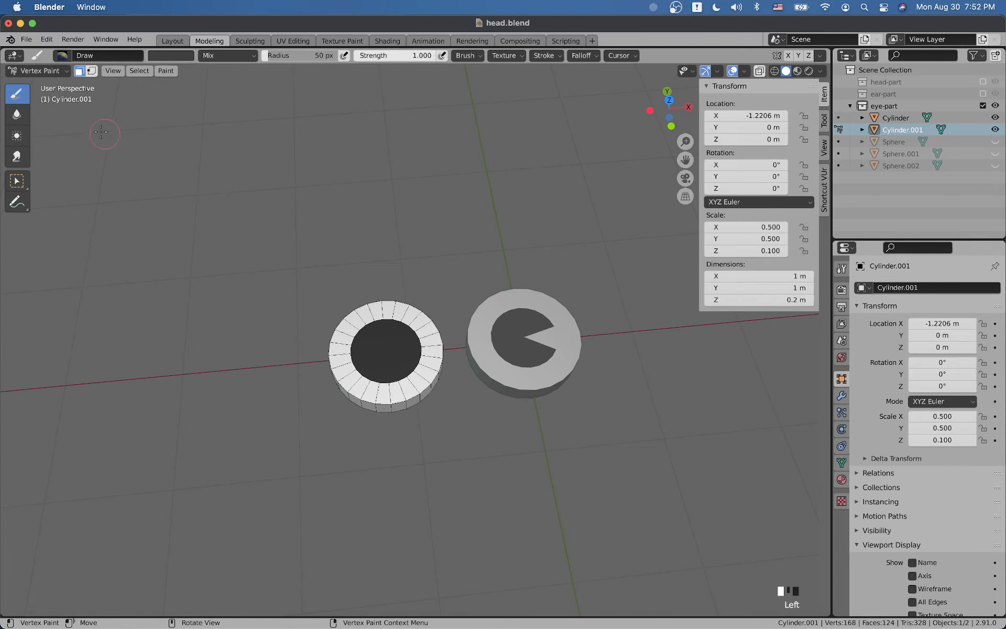
{"action": "left_click", "coordinate": [45, 72]}
{"action": "left_click", "coordinate": [32, 83]}
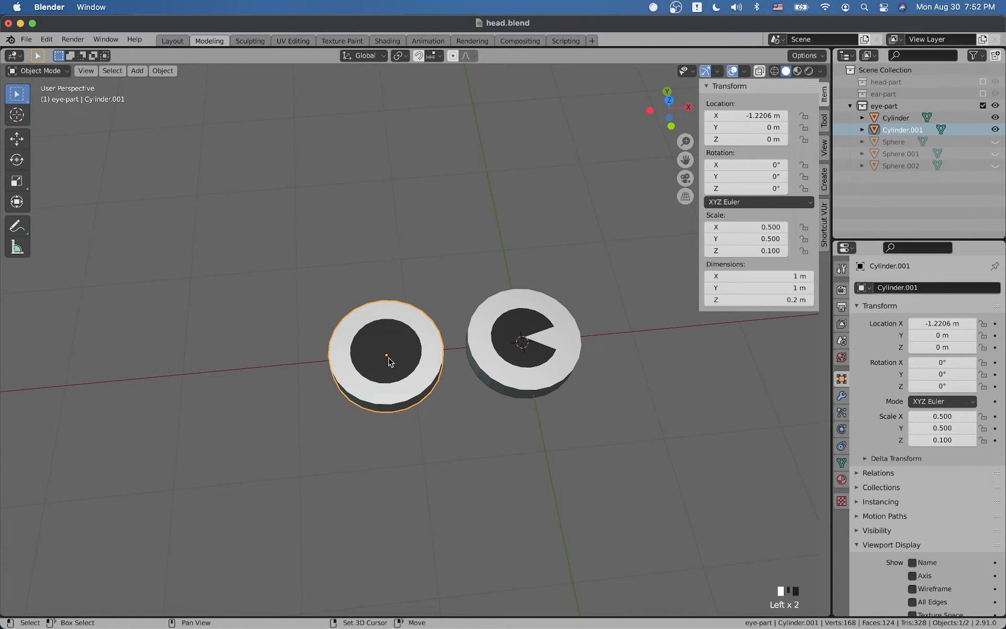
- Duplicate the disc with the full round pupil and place the copy about 2.51 m away along the global X axis
{"action": "key", "text": "shift+d"}
{"action": "key", "text": "x"}
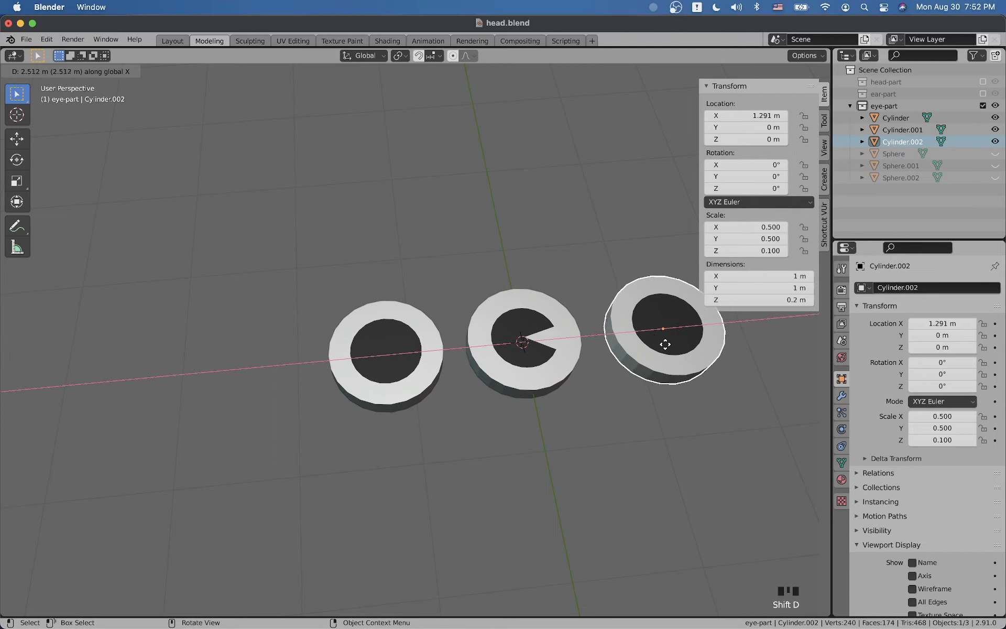
{"action": "left_click", "coordinate": [668, 348]}
{"action": "scroll", "coordinate": [482, 350], "scroll_direction": "up", "scroll_amount": 5}
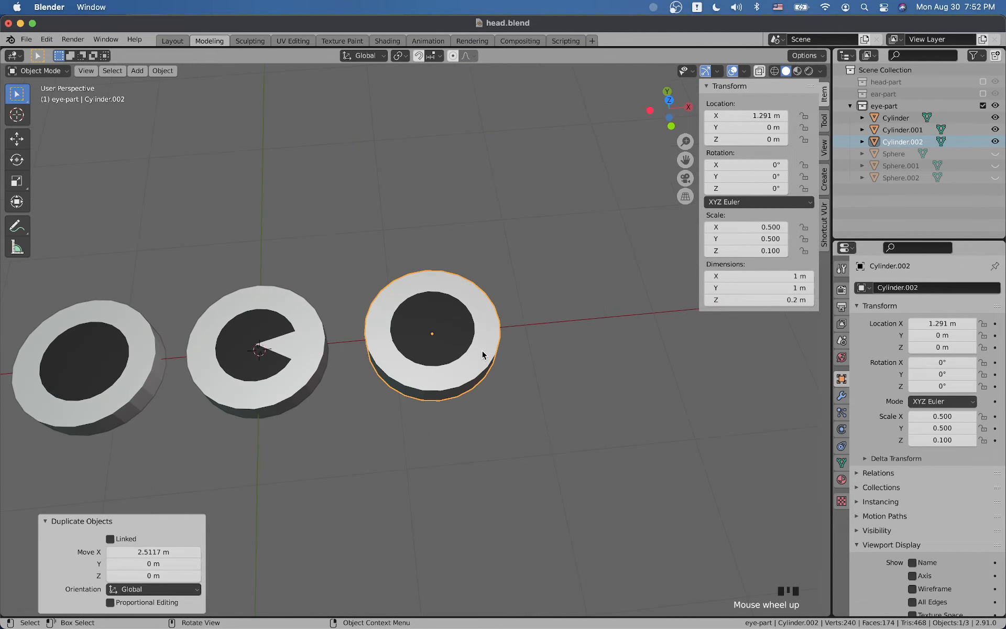
- In Edit Mode on the new copy, inset its dark round pupil face by about 0.41 m
{"action": "key", "text": "Tab"}
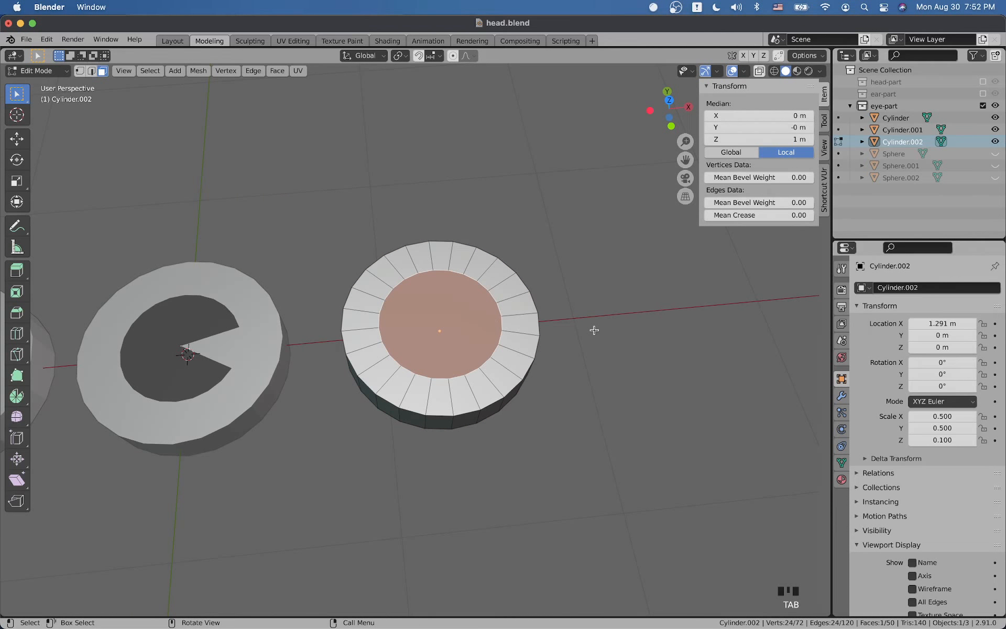
{"action": "key", "text": "i"}
{"action": "left_click", "coordinate": [577, 331]}
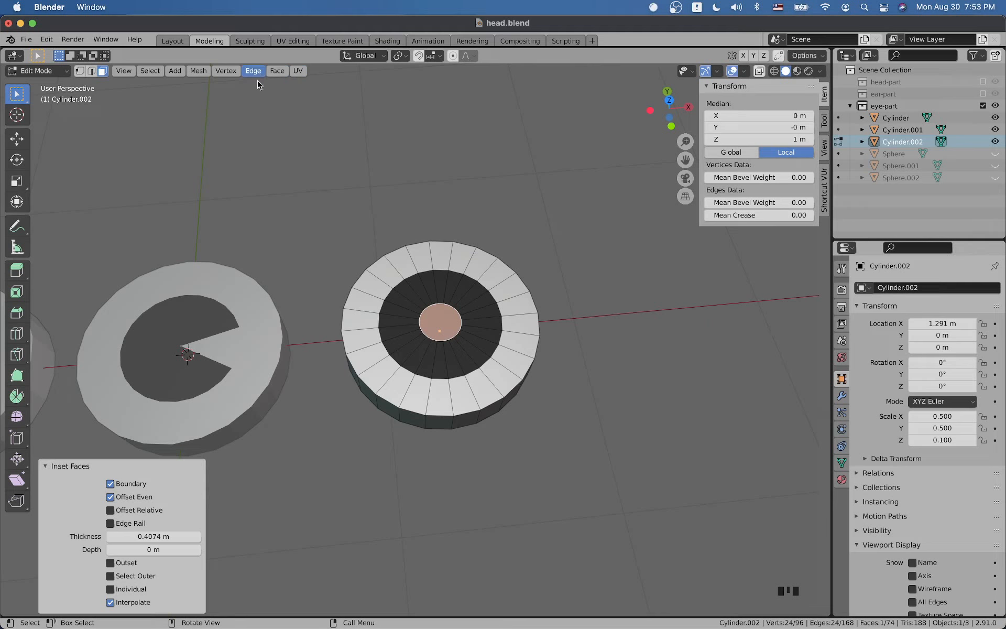
- In Vertex Paint mode, darken the paint colour to value 0.153 and set it as the small centre face's vertex colour
{"action": "left_click", "coordinate": [39, 71]}
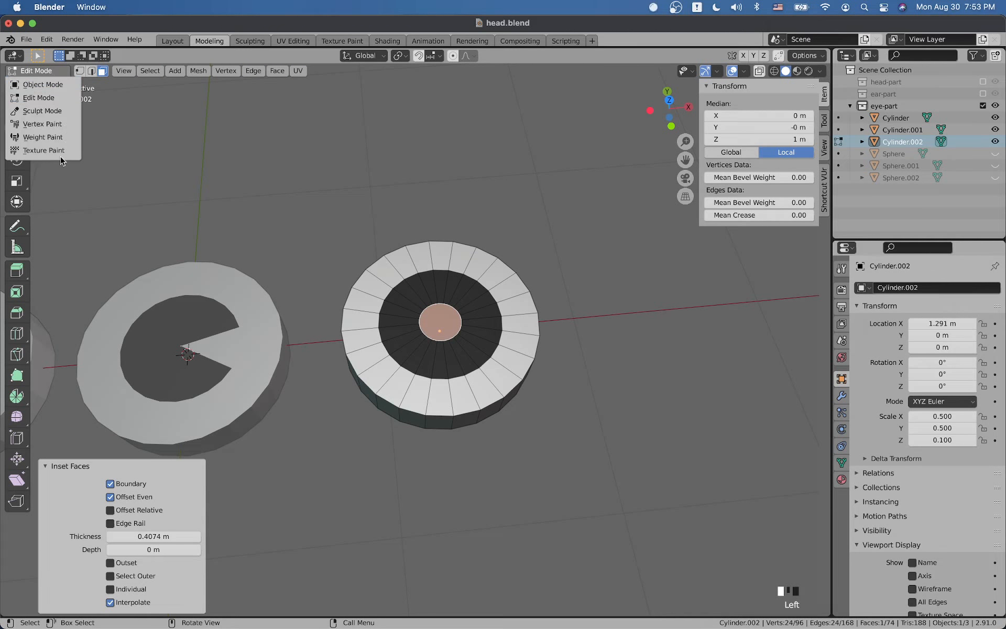
{"action": "left_click", "coordinate": [50, 124]}
{"action": "left_click", "coordinate": [165, 70]}
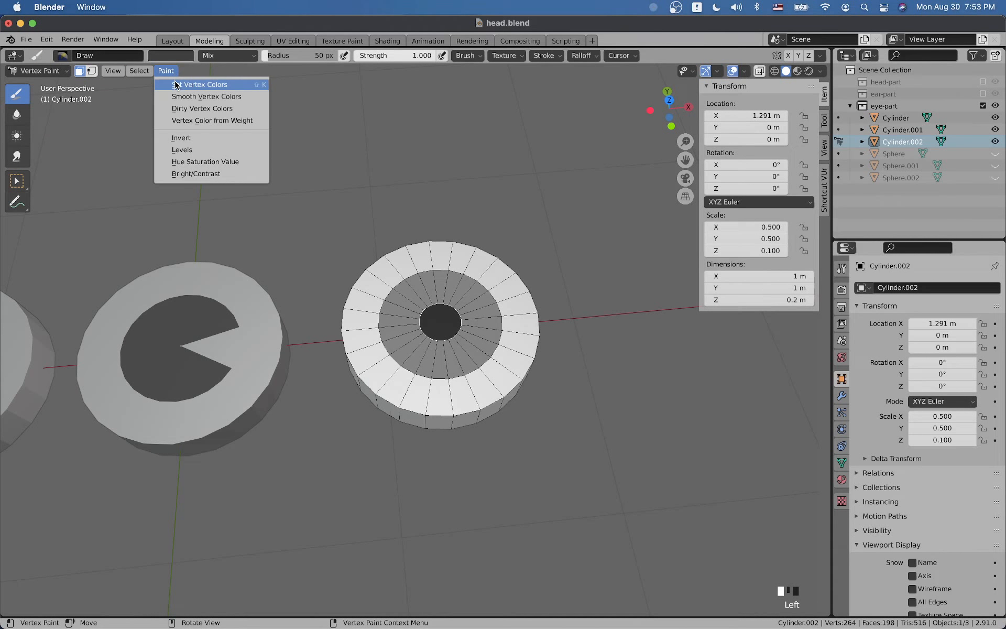
{"action": "left_click", "coordinate": [171, 56]}
{"action": "left_click_drag", "start_coordinate": [250, 134], "coordinate": [250, 143]}
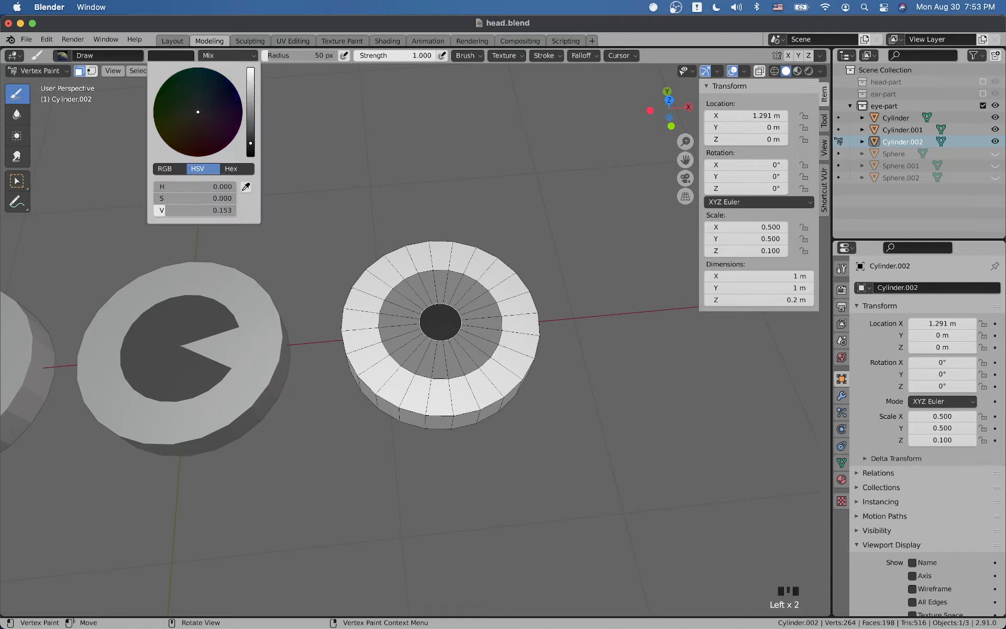
{"action": "left_click", "coordinate": [166, 70]}
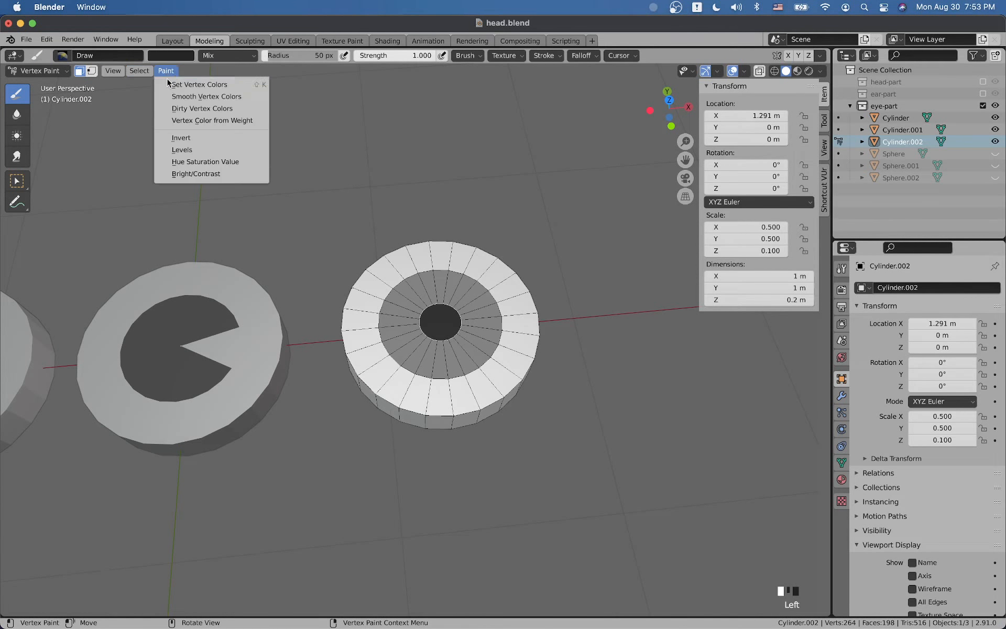
{"action": "left_click", "coordinate": [172, 85]}
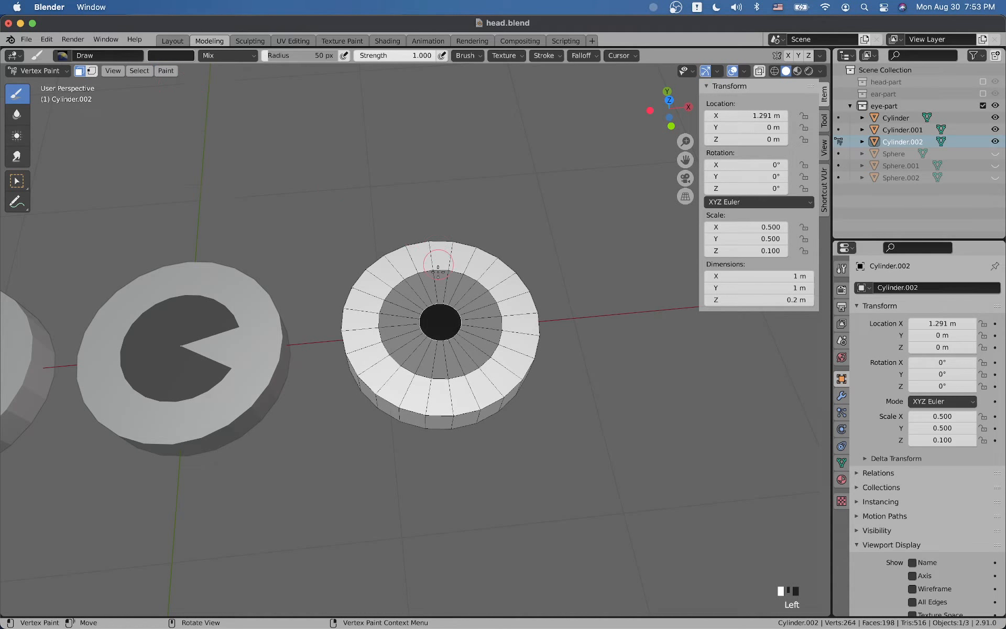
- Deselect the centre face and select every face of the dark ring surrounding it
{"action": "key", "text": "alt+a"}
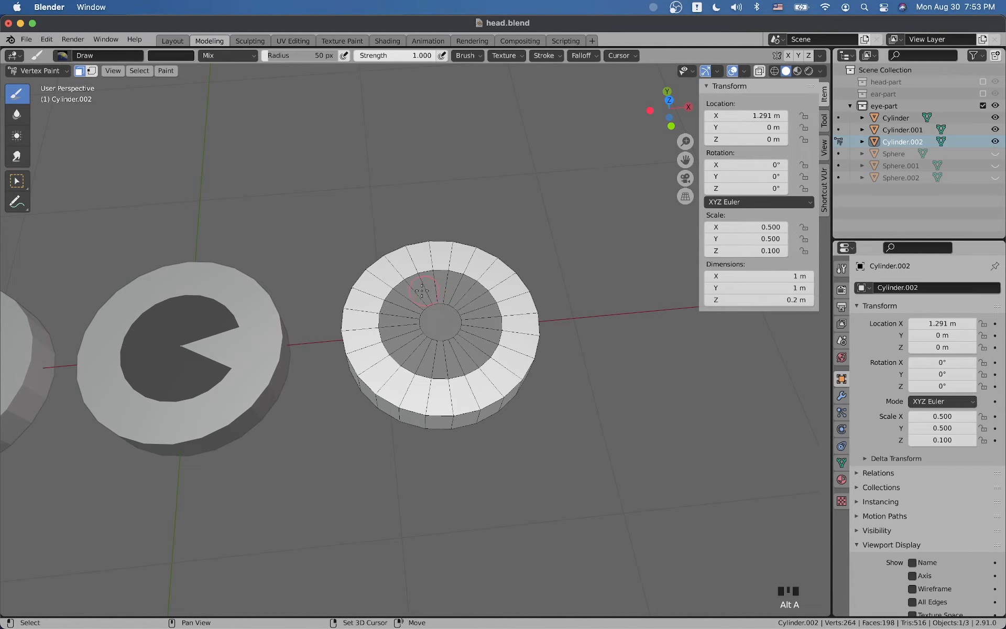
{"action": "left_click", "coordinate": [422, 290], "text": "shift"}
{"action": "left_click", "coordinate": [406, 311], "text": "shift"}
{"action": "left_click", "coordinate": [406, 311], "text": "shift"}
{"action": "left_click", "coordinate": [408, 328], "text": "shift"}
{"action": "left_click", "coordinate": [417, 341], "text": "shift"}
{"action": "left_click", "coordinate": [428, 346], "text": "shift"}
{"action": "left_click", "coordinate": [440, 347], "text": "shift"}
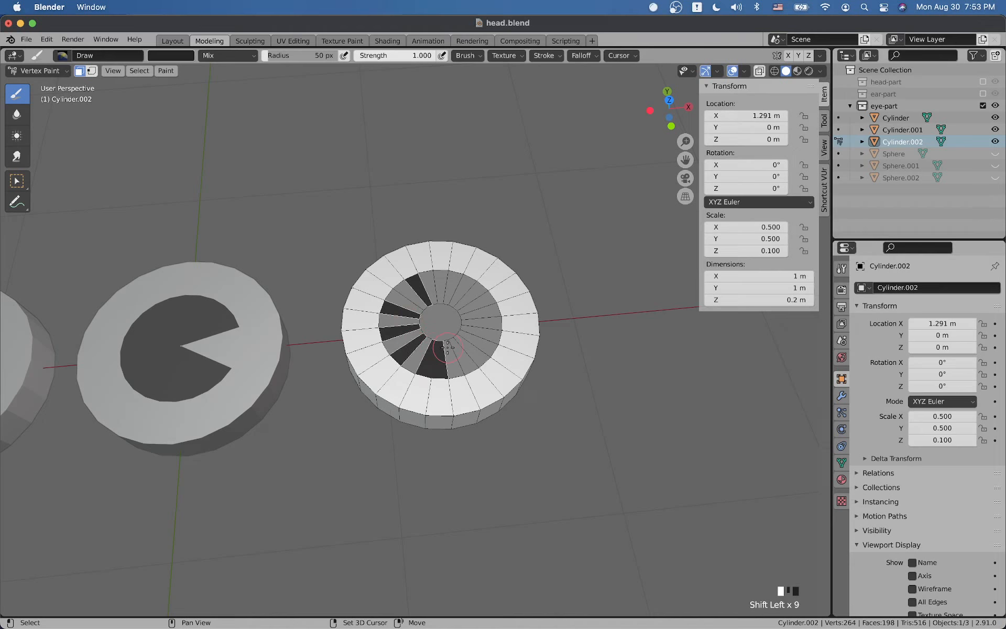
{"action": "left_click", "coordinate": [452, 346], "text": "shift"}
{"action": "left_click", "coordinate": [465, 341], "text": "shift"}
{"action": "left_click", "coordinate": [467, 323], "text": "shift"}
{"action": "left_click", "coordinate": [467, 315], "text": "shift"}
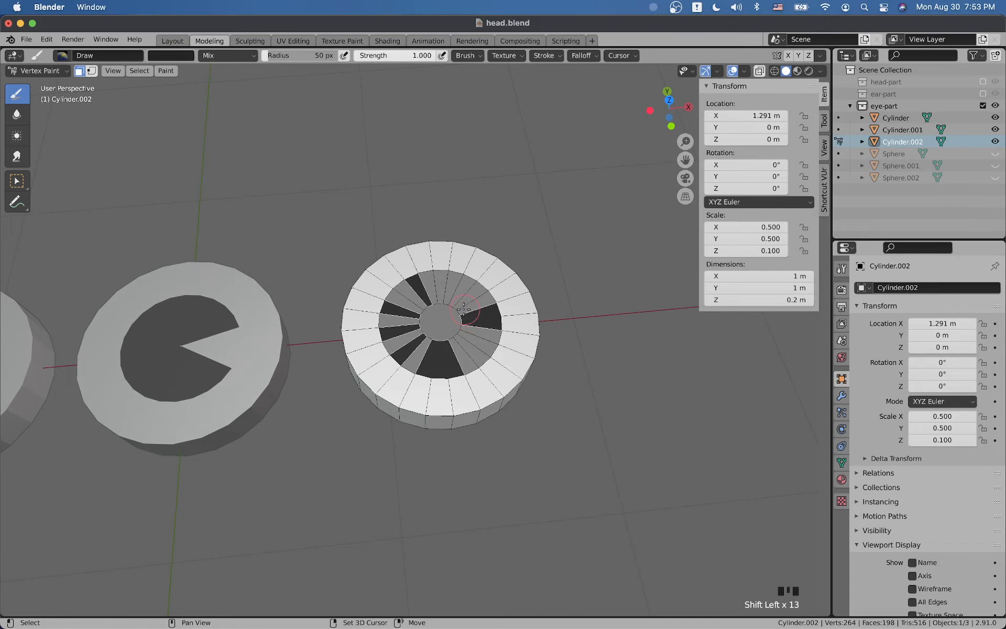
{"action": "left_click", "coordinate": [463, 308], "text": "shift"}
{"action": "left_click", "coordinate": [464, 298], "text": "shift"}
{"action": "left_click", "coordinate": [459, 293], "text": "shift"}
{"action": "left_click", "coordinate": [451, 291], "text": "shift"}
{"action": "left_click", "coordinate": [440, 291], "text": "shift"}
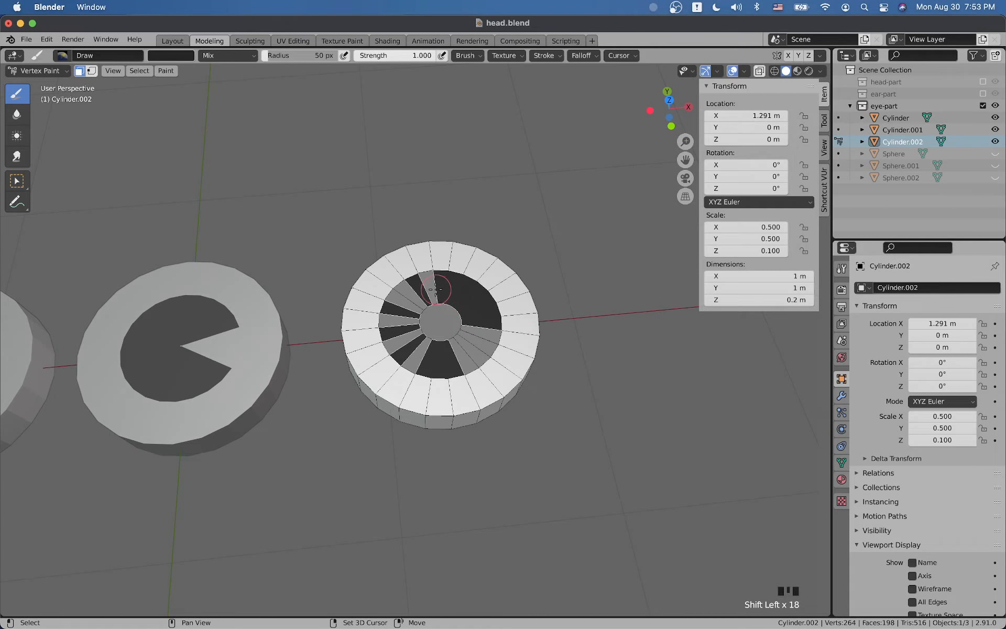
{"action": "left_click", "coordinate": [438, 291], "text": "shift"}
{"action": "left_click", "coordinate": [405, 303], "text": "shift"}
{"action": "left_click", "coordinate": [411, 295], "text": "shift"}
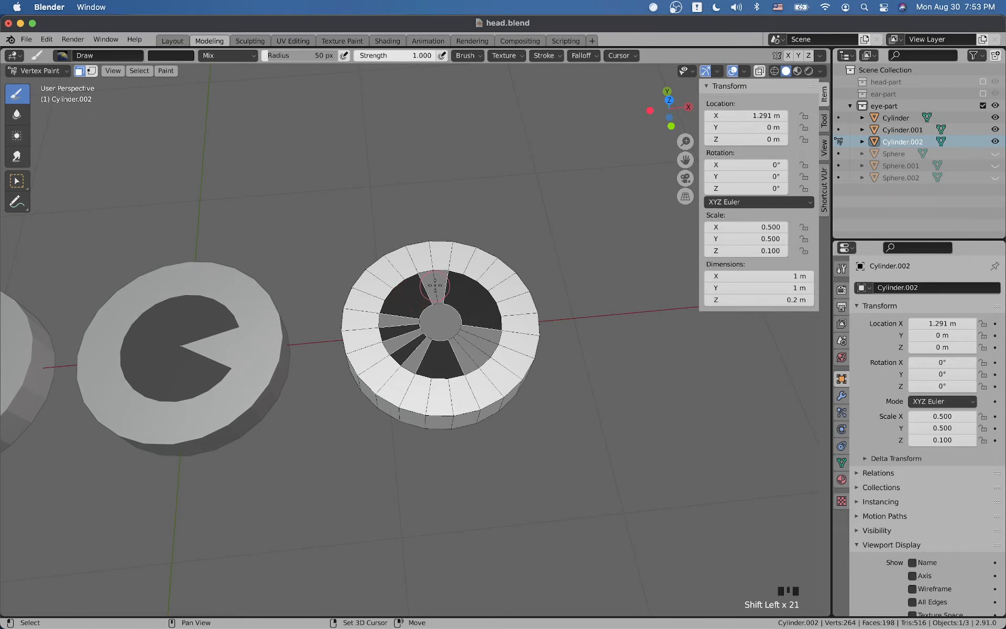
{"action": "left_click", "coordinate": [438, 285], "text": "shift"}
{"action": "left_click", "coordinate": [432, 284], "text": "shift"}
{"action": "left_click", "coordinate": [467, 335], "text": "shift"}
{"action": "left_click", "coordinate": [476, 332], "text": "shift"}
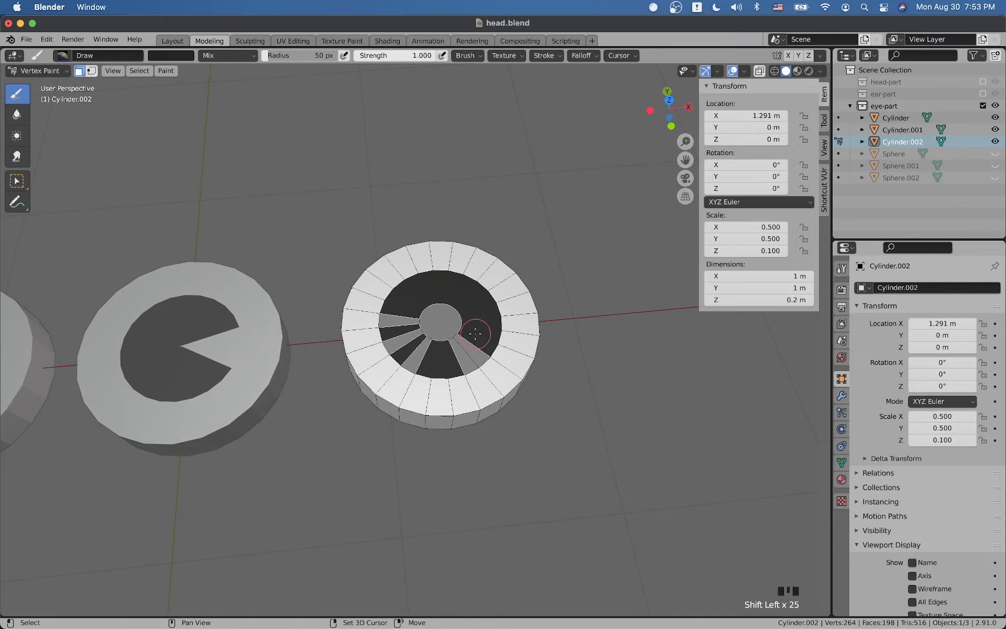
{"action": "left_click", "coordinate": [464, 353], "text": "shift"}
{"action": "left_click", "coordinate": [460, 339], "text": "shift"}
{"action": "left_click", "coordinate": [418, 355], "text": "shift"}
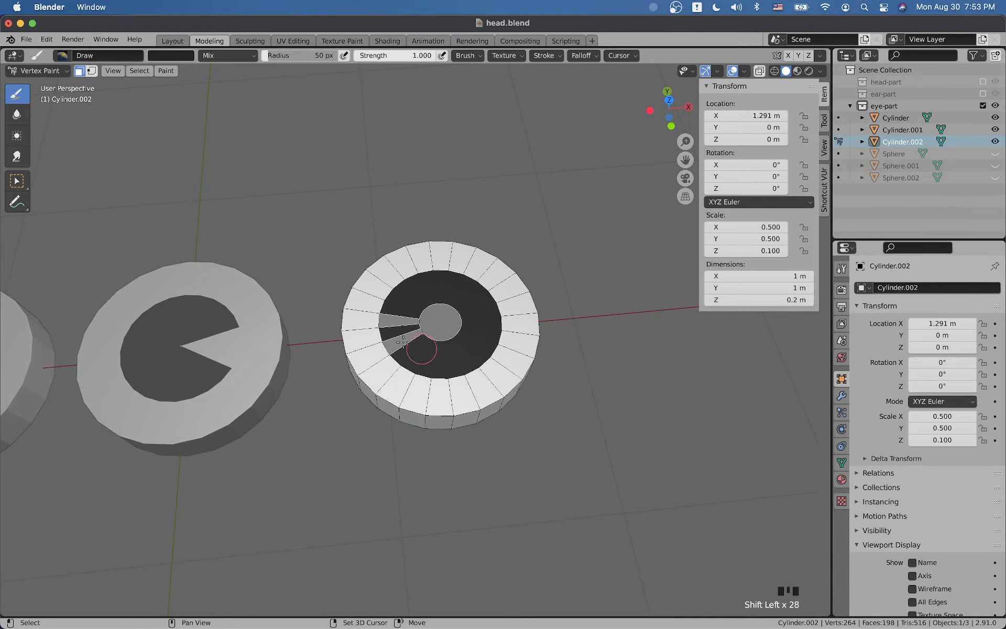
{"action": "left_click", "coordinate": [399, 335], "text": "shift"}
{"action": "left_click", "coordinate": [394, 318], "text": "shift"}
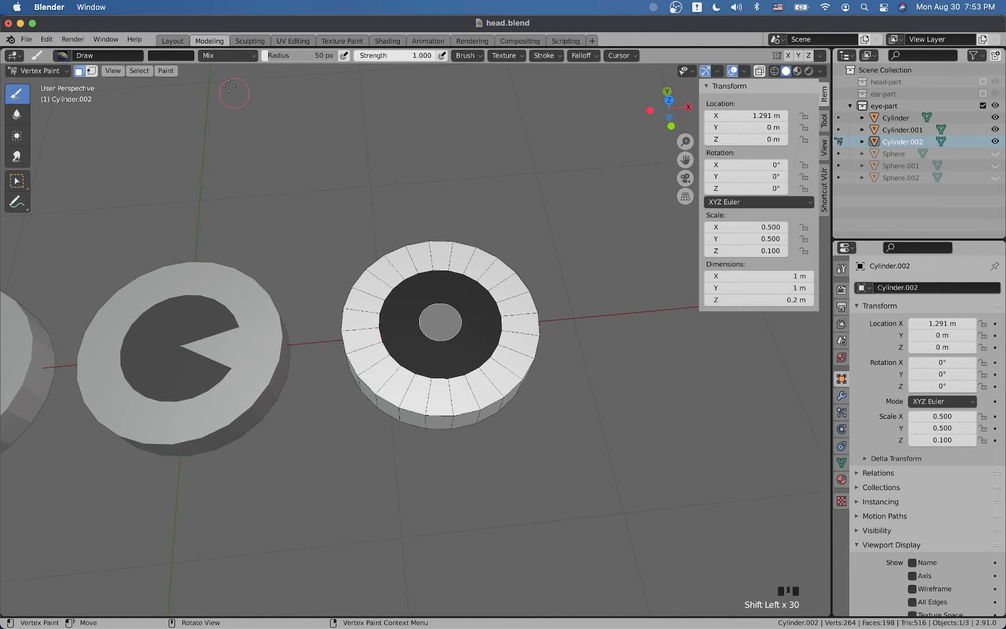
- Set the selected ring's vertex colour to brown with hue 0.048, saturation 0.601 and value 0.280
{"action": "left_click", "coordinate": [175, 55]}
{"action": "left_click", "coordinate": [250, 135]}
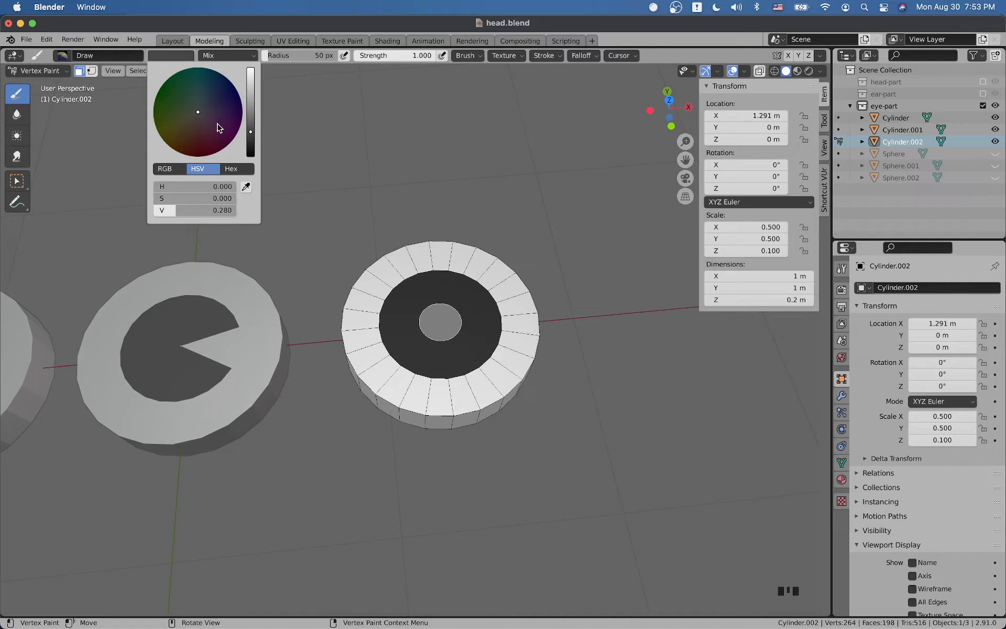
{"action": "left_click", "coordinate": [193, 139]}
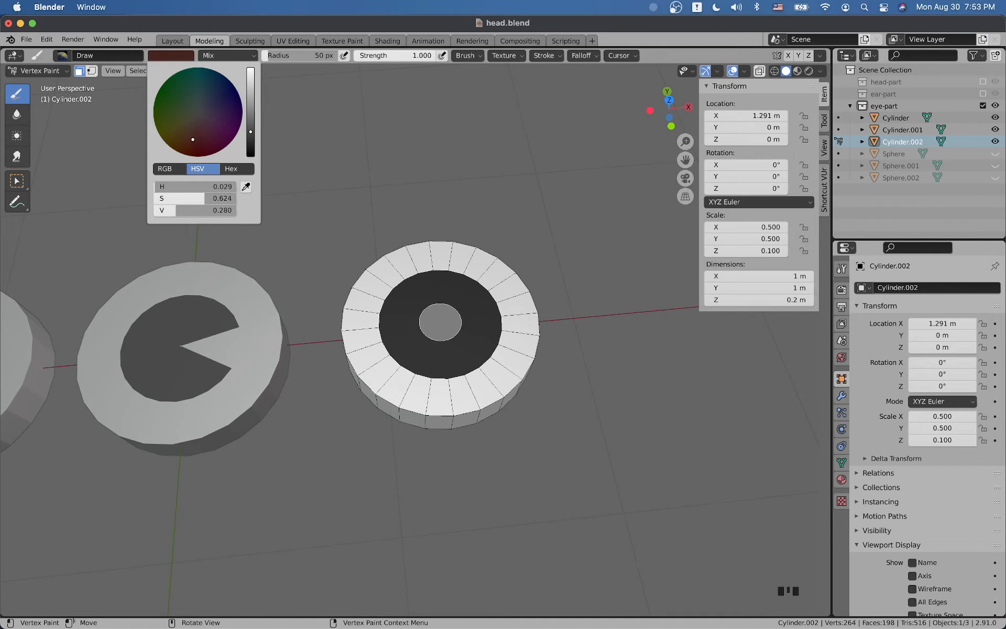
{"action": "left_click", "coordinate": [251, 143]}
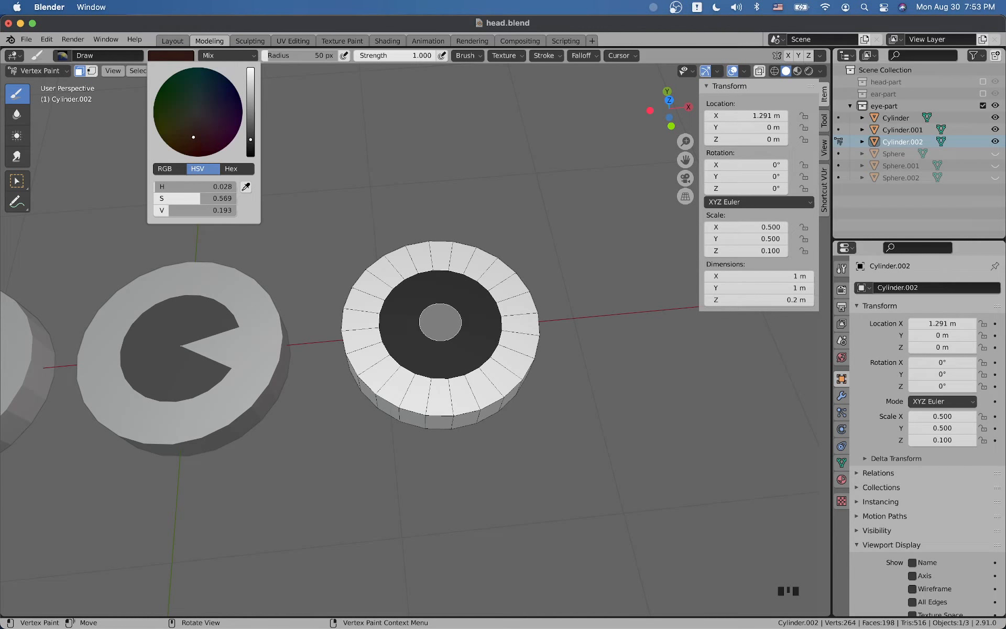
{"action": "left_click", "coordinate": [250, 131]}
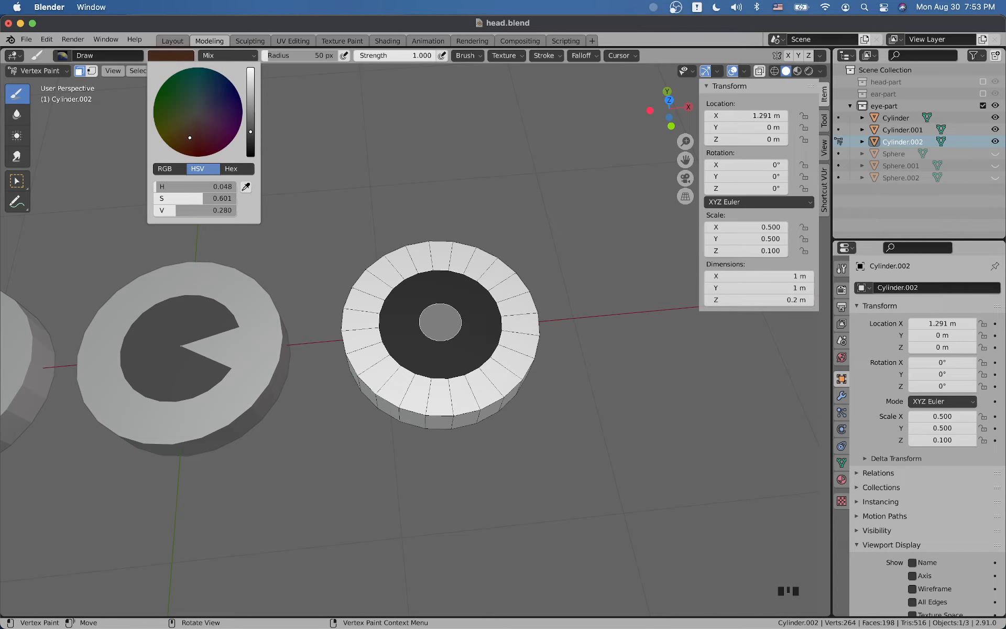
{"action": "left_click", "coordinate": [166, 70]}
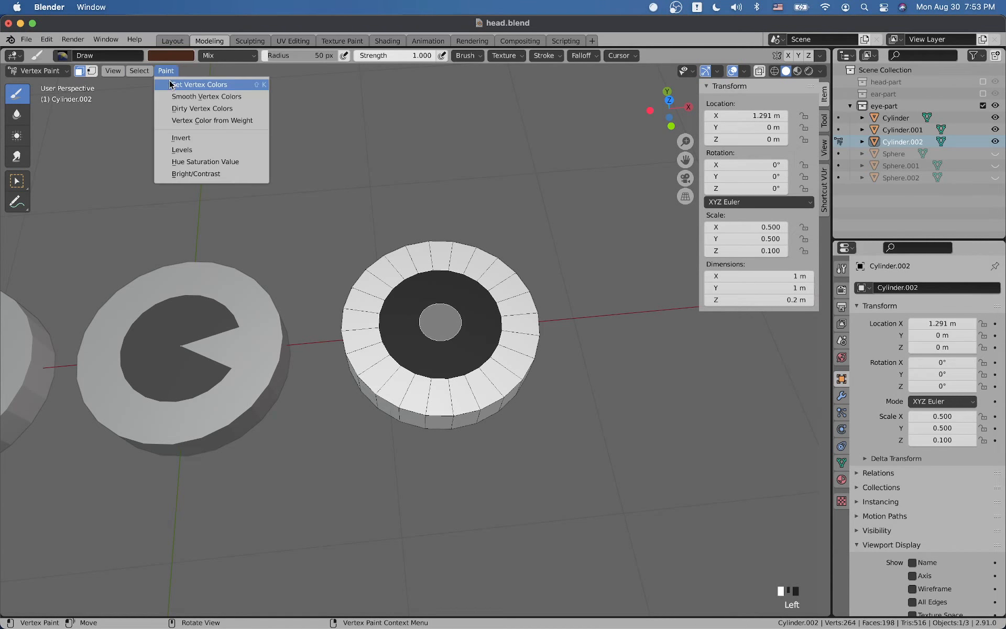
{"action": "left_click", "coordinate": [176, 87]}
{"action": "key", "text": "Tab"}
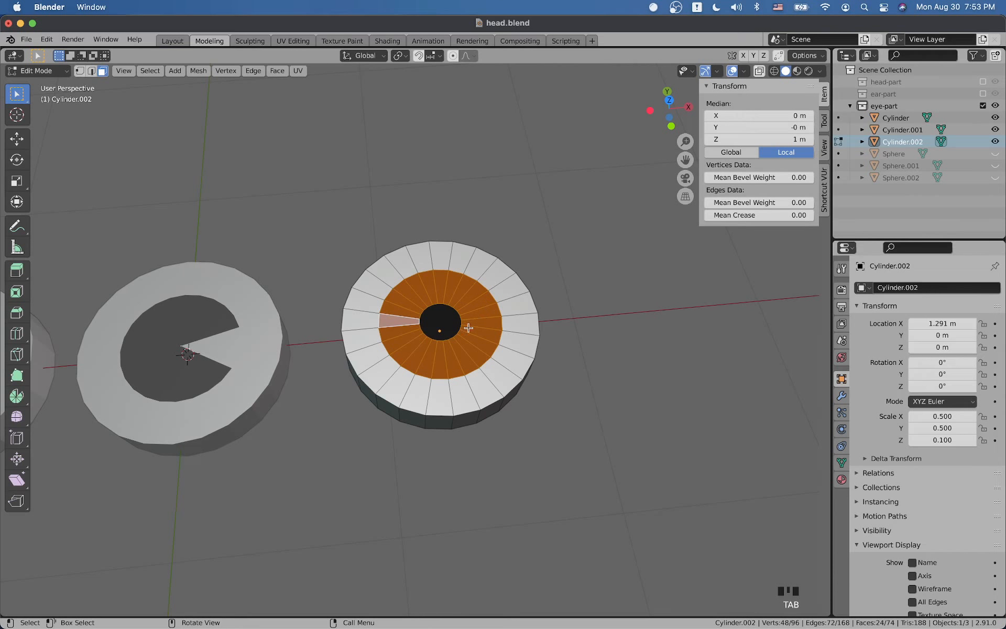
{"action": "key", "text": "Tab"}
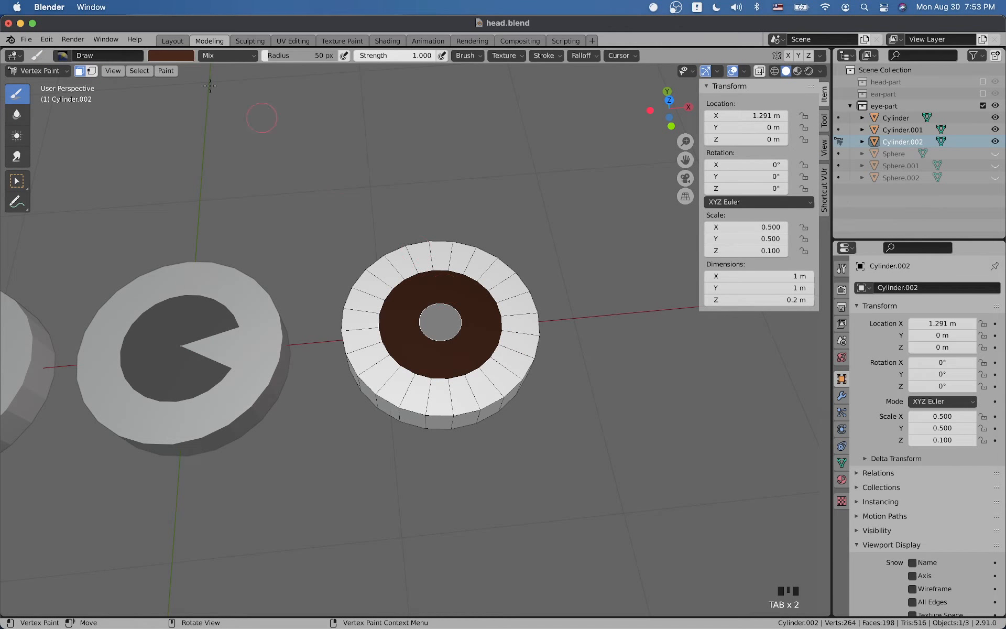
- Darken the ring's brown vertex colour to value 0.167 and return the disc to Object Mode
{"action": "left_click", "coordinate": [178, 56]}
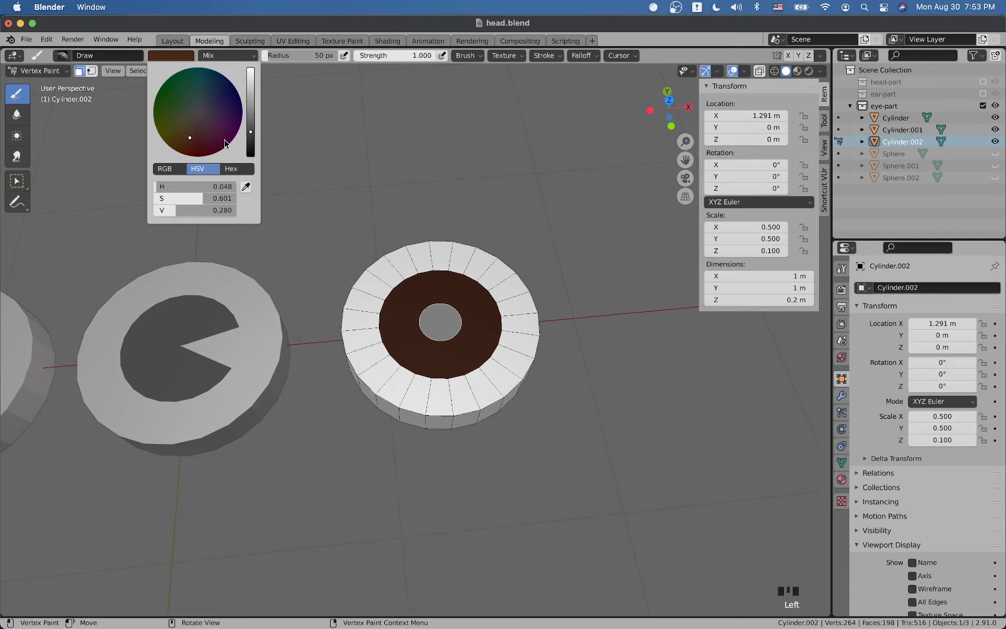
{"action": "left_click", "coordinate": [250, 142]}
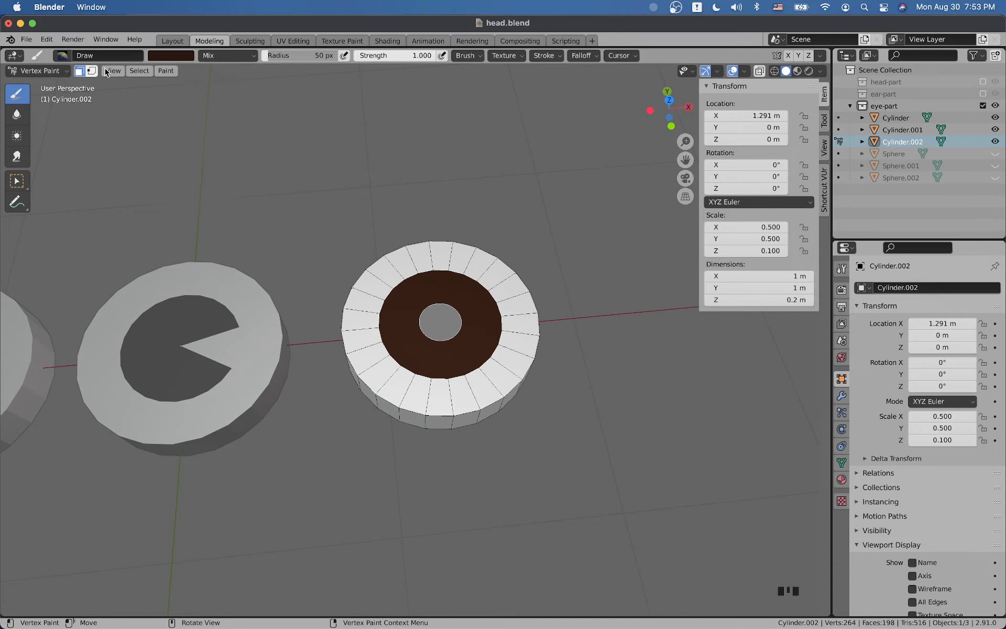
{"action": "left_click", "coordinate": [166, 70]}
{"action": "left_click", "coordinate": [199, 82]}
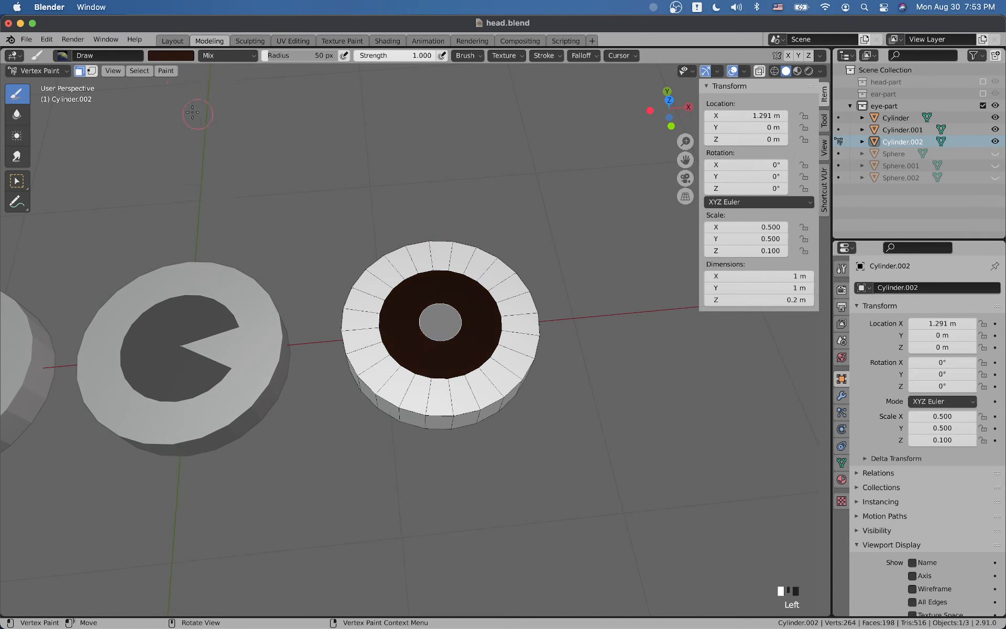
{"action": "left_click", "coordinate": [37, 70]}
{"action": "left_click", "coordinate": [33, 84]}
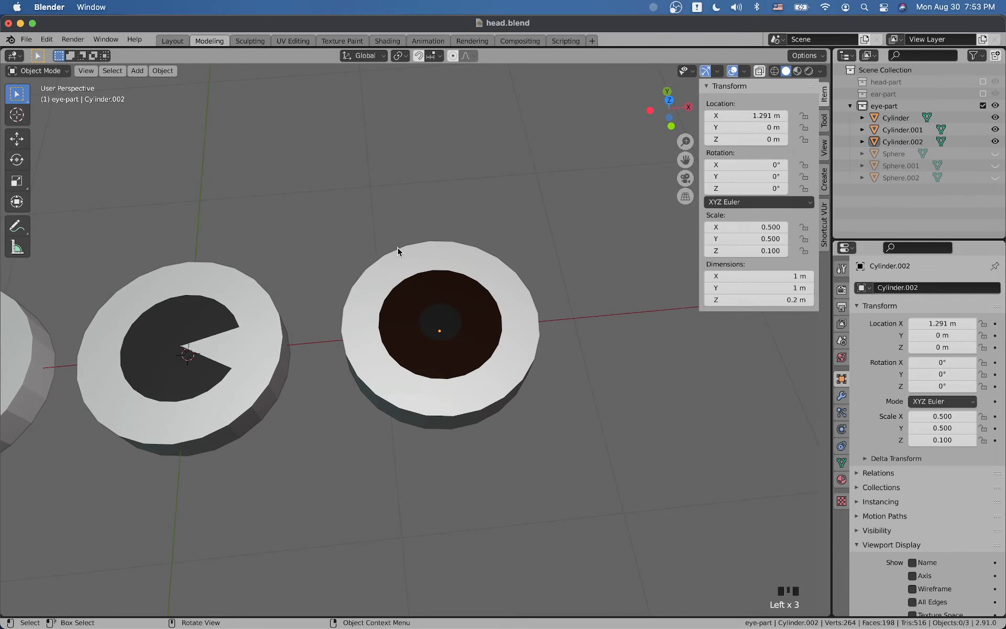
- Undo back into Vertex Paint mode and redo the darker brown ring colour
{"action": "key", "text": "ctrl+z"}
{"action": "key", "text": "ctrl+z"}
{"action": "key", "text": "ctrl+z"}
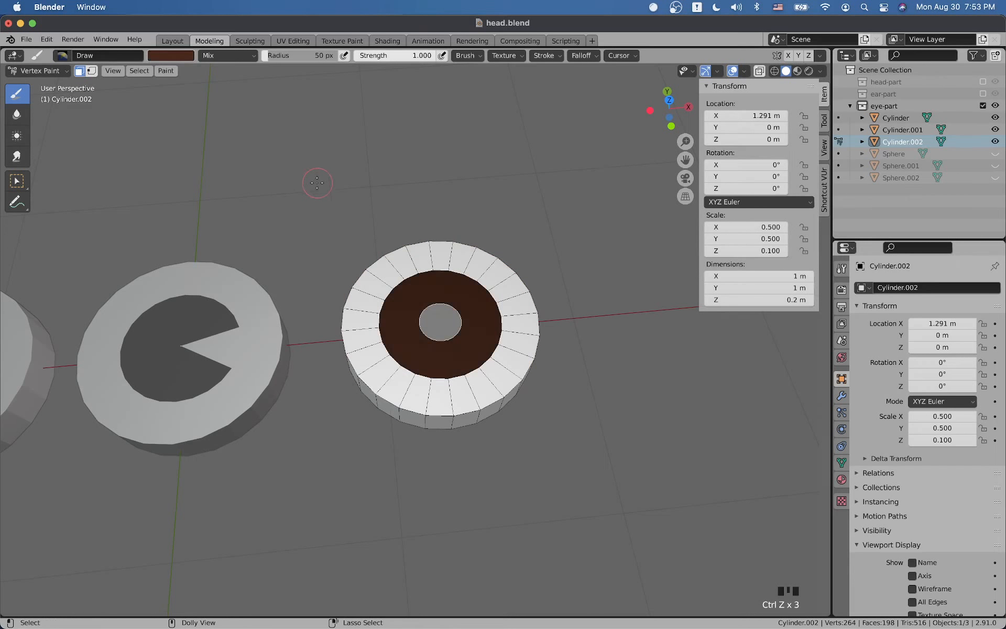
{"action": "key", "text": "ctrl+shift+z"}
- Set the selected ring's vertex colour to dark purple and return the disc to Object Mode
{"action": "left_click", "coordinate": [171, 55]}
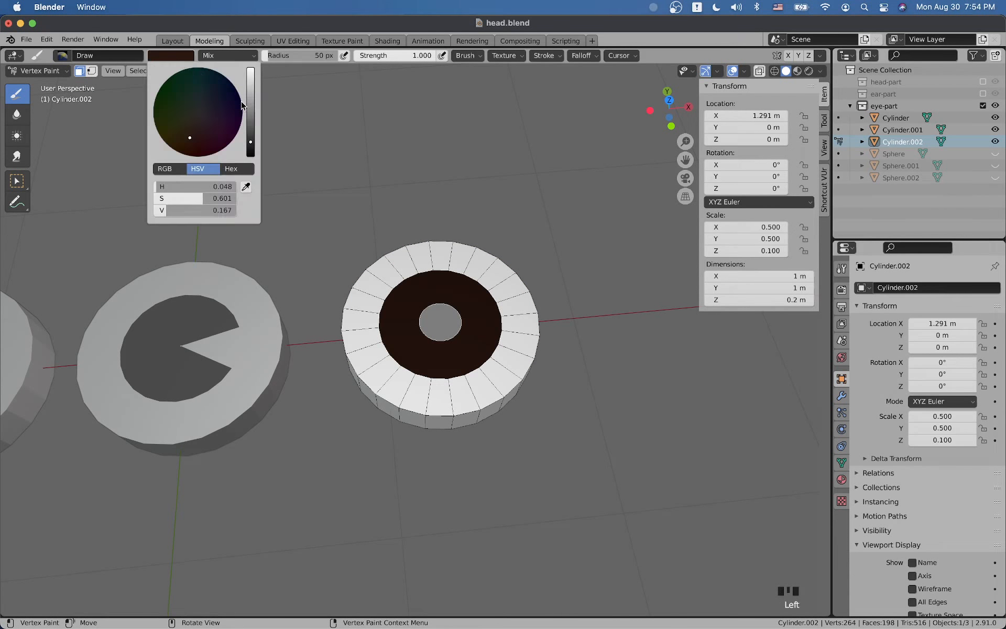
{"action": "left_click", "coordinate": [255, 131]}
{"action": "left_click_drag", "start_coordinate": [217, 125], "coordinate": [222, 121]}
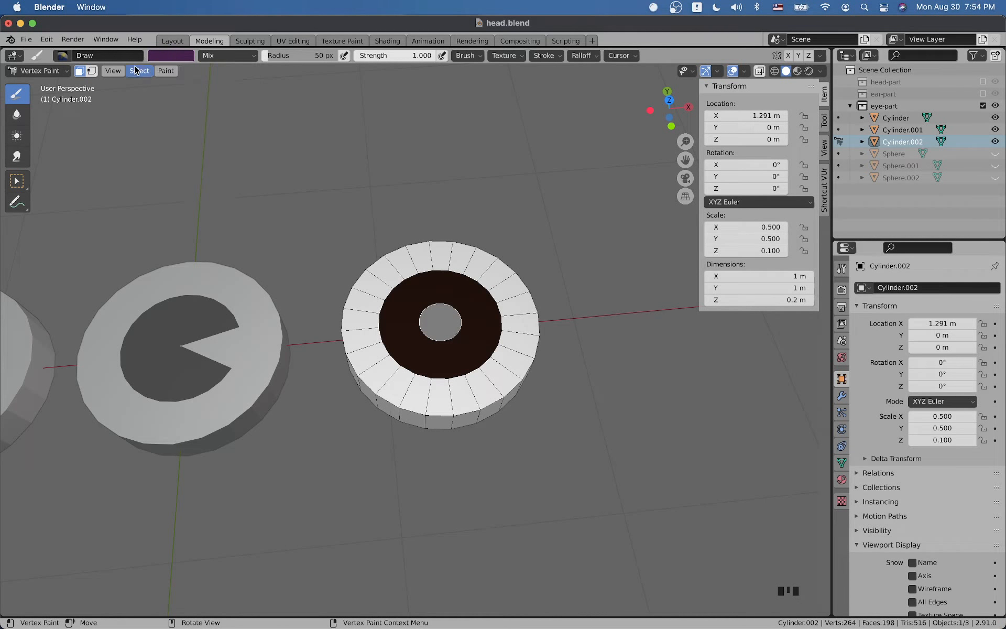
{"action": "left_click", "coordinate": [164, 71]}
{"action": "left_click", "coordinate": [178, 84]}
{"action": "key", "text": "Tab"}
{"action": "key", "text": "Tab"}
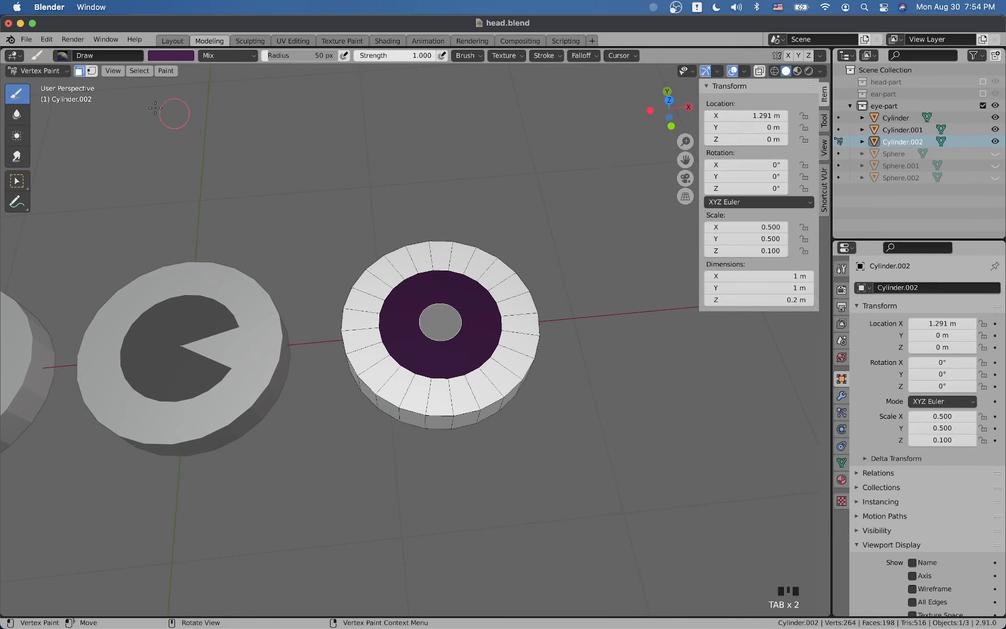
{"action": "key", "text": "Tab"}
{"action": "key", "text": "Tab"}
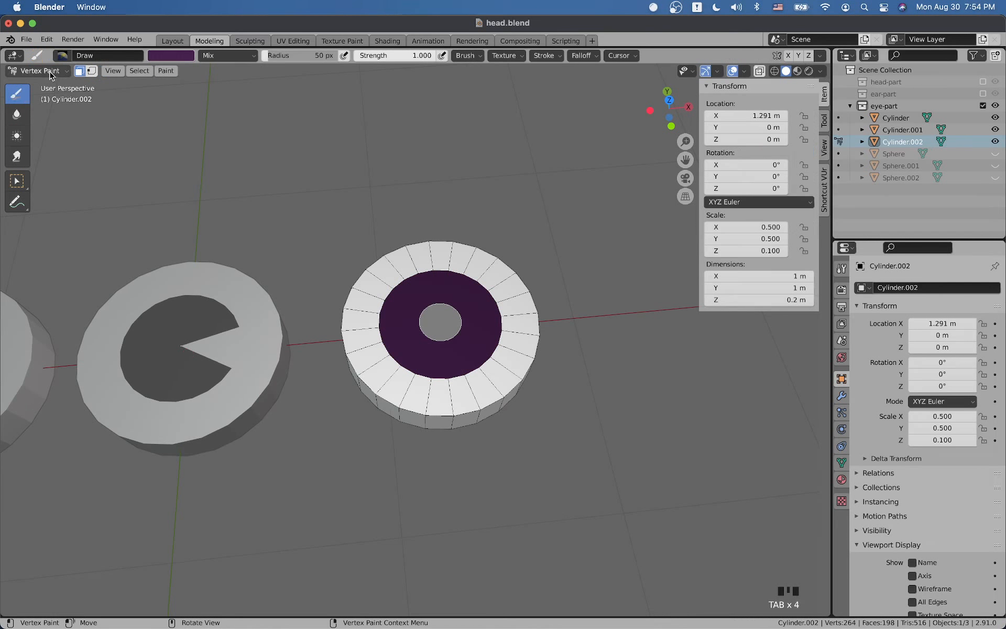
{"action": "left_click", "coordinate": [37, 71]}
{"action": "left_click", "coordinate": [32, 82]}
{"action": "scroll", "coordinate": [471, 338], "scroll_direction": "down", "scroll_amount": 3}
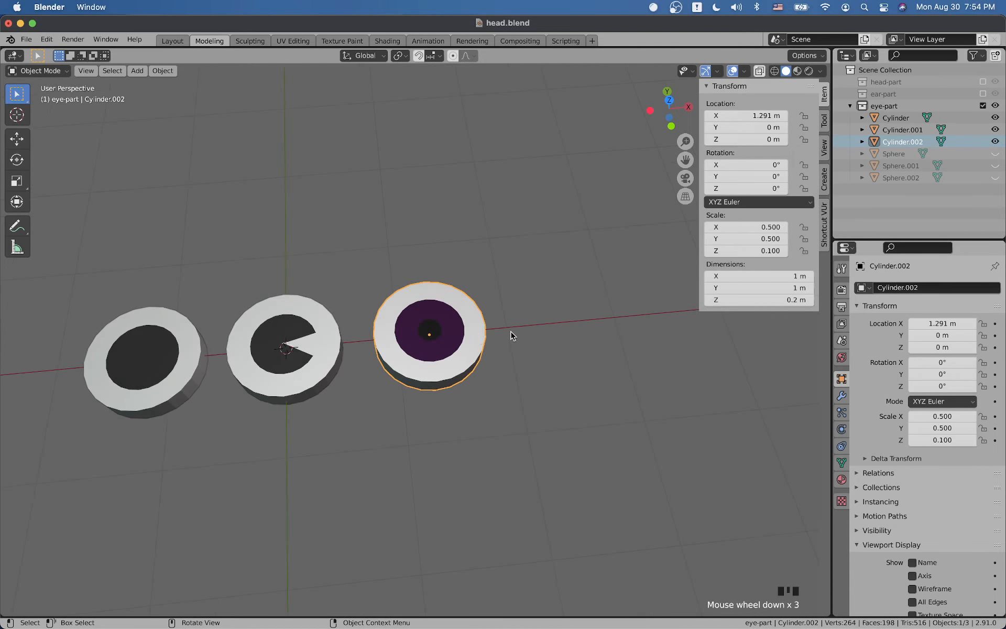
- Set the selected iris ring's vertex colour on the purple-ringed disc to reddish brown and return the disc to Object Mode
{"action": "key", "text": "Tab"}
{"action": "scroll", "coordinate": [506, 336], "scroll_direction": "up", "scroll_amount": 2}
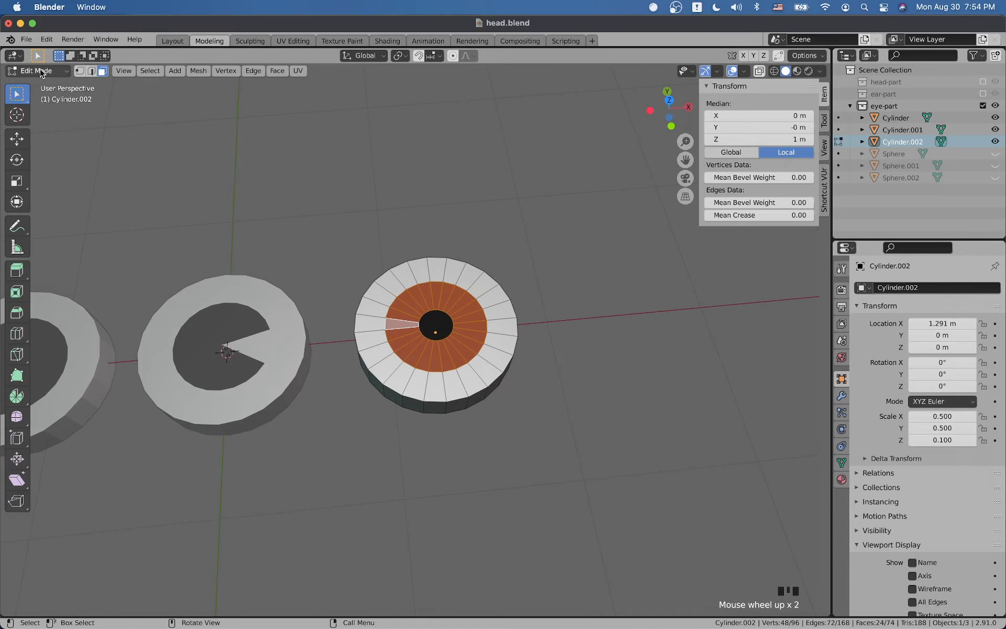
{"action": "left_click", "coordinate": [45, 71]}
{"action": "left_click", "coordinate": [52, 124]}
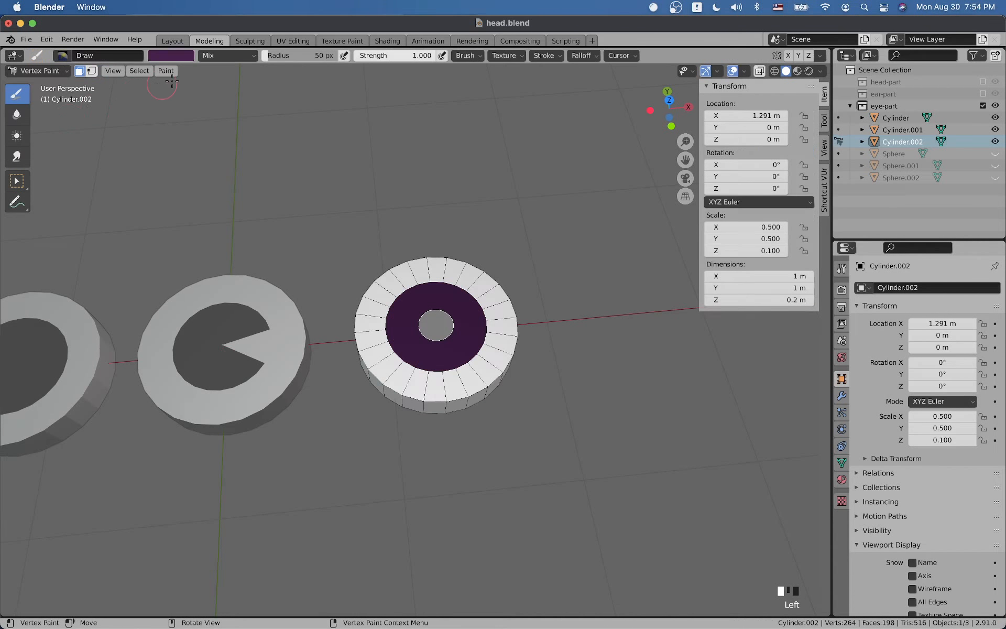
{"action": "left_click", "coordinate": [189, 59]}
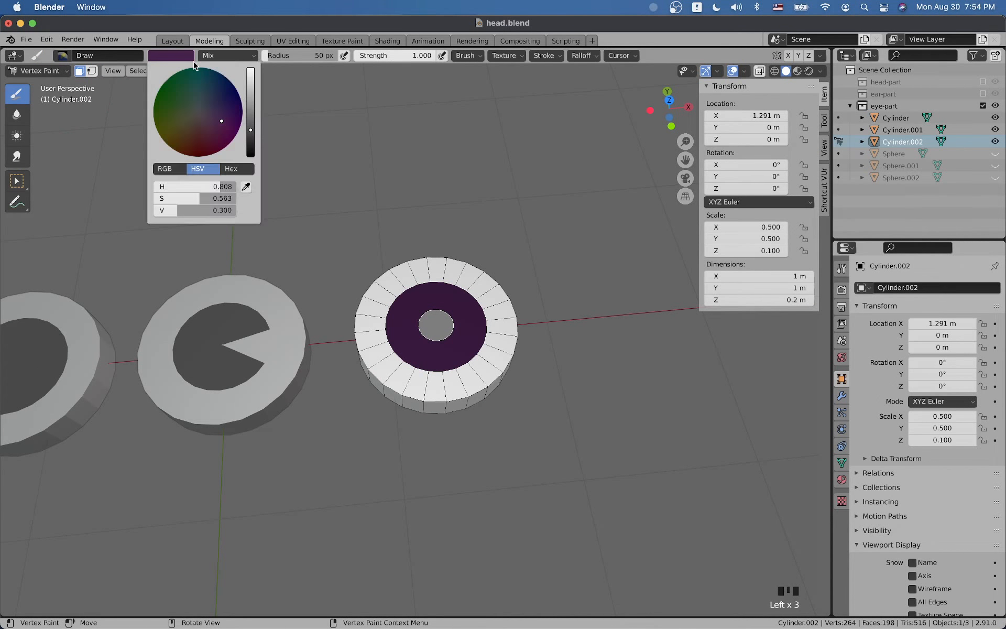
{"action": "left_click", "coordinate": [189, 140]}
{"action": "left_click", "coordinate": [251, 125]}
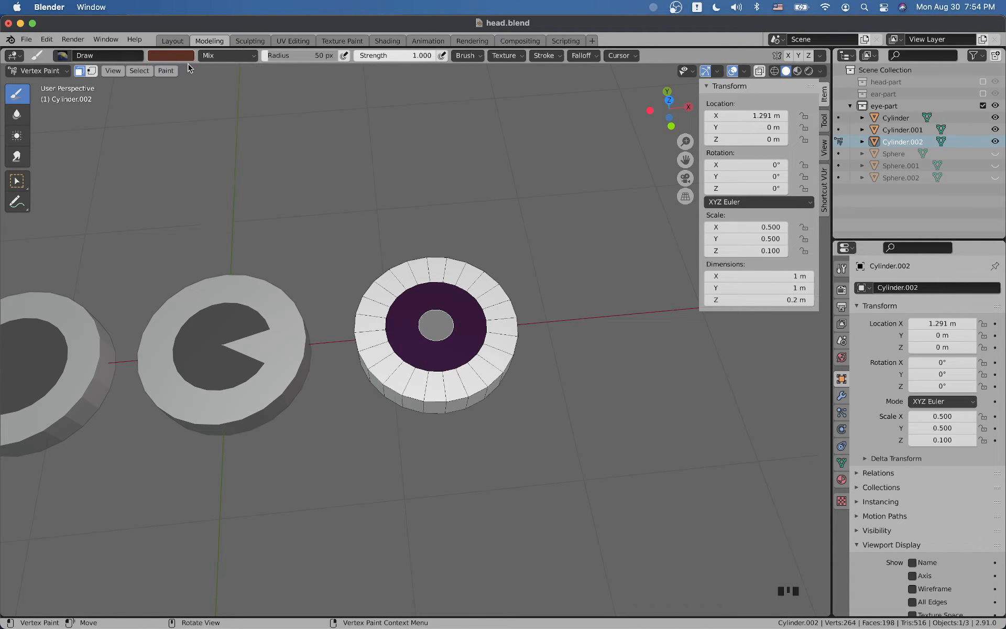
{"action": "left_click", "coordinate": [166, 70]}
{"action": "left_click", "coordinate": [170, 83]}
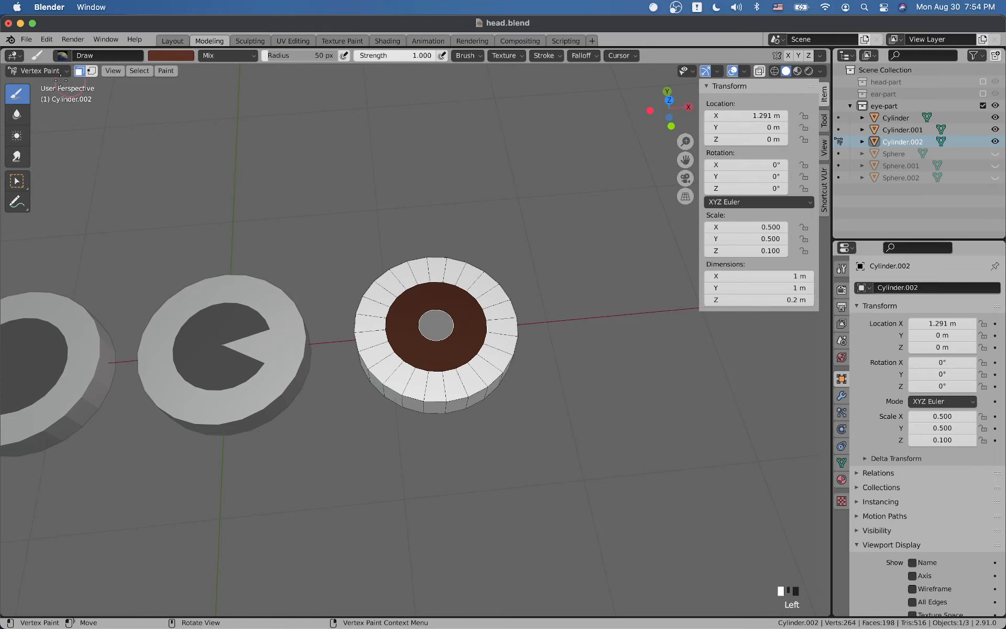
{"action": "left_click", "coordinate": [39, 70]}
{"action": "left_click", "coordinate": [41, 83]}
{"action": "scroll", "coordinate": [380, 309], "scroll_direction": "down", "scroll_amount": 3}
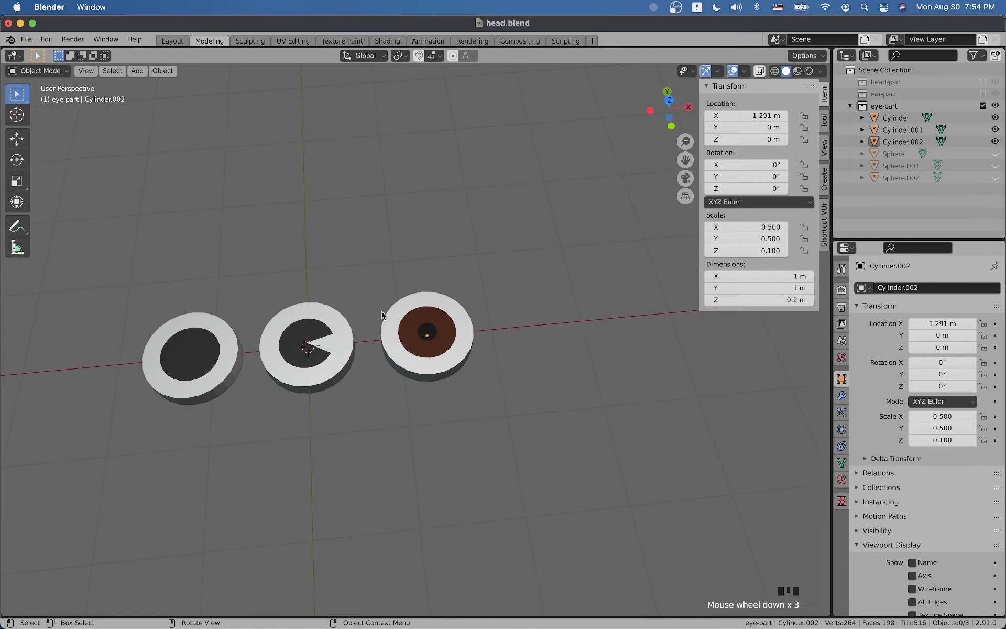
- Examine the three eye discs from above, comparing the plain pupil, the notched pupil and the brown iris
{"action": "middle_click_drag", "start_coordinate": [381, 311], "coordinate": [500, 339]}
{"action": "scroll", "coordinate": [378, 346], "scroll_direction": "up", "scroll_amount": 2}
{"action": "left_click", "coordinate": [334, 312]}
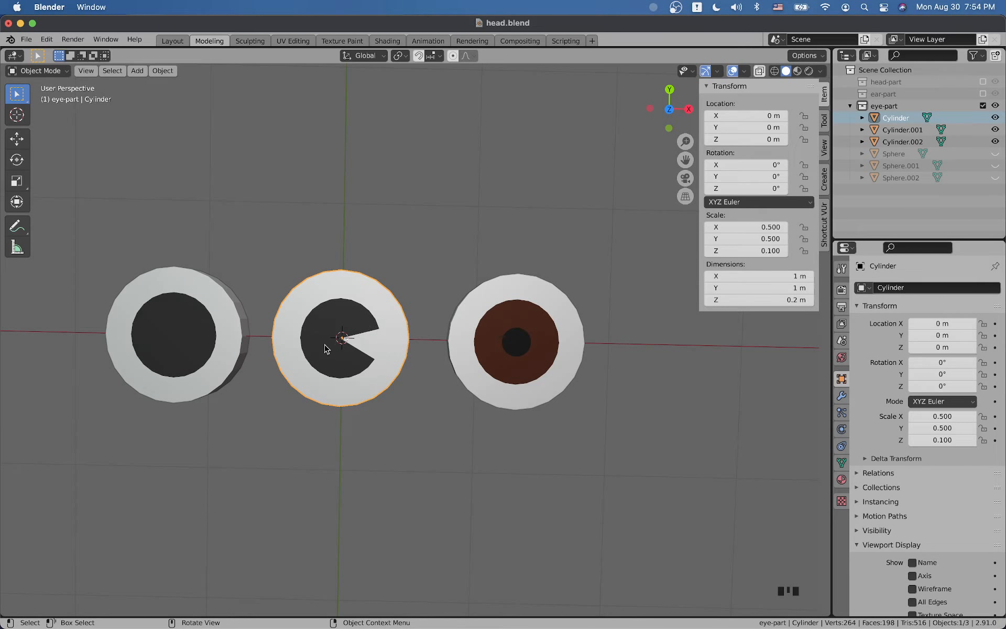
{"action": "scroll", "coordinate": [271, 350], "scroll_direction": "down", "scroll_amount": 1}
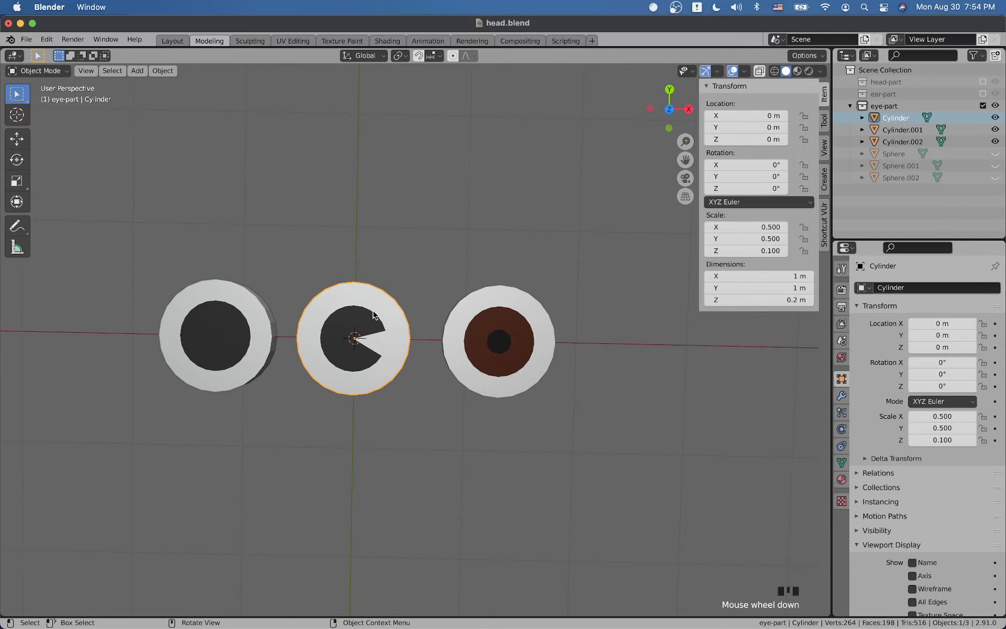
{"action": "left_click", "coordinate": [229, 294]}
{"action": "left_click", "coordinate": [342, 312]}
{"action": "scroll", "coordinate": [339, 329], "scroll_direction": "up", "scroll_amount": 1}
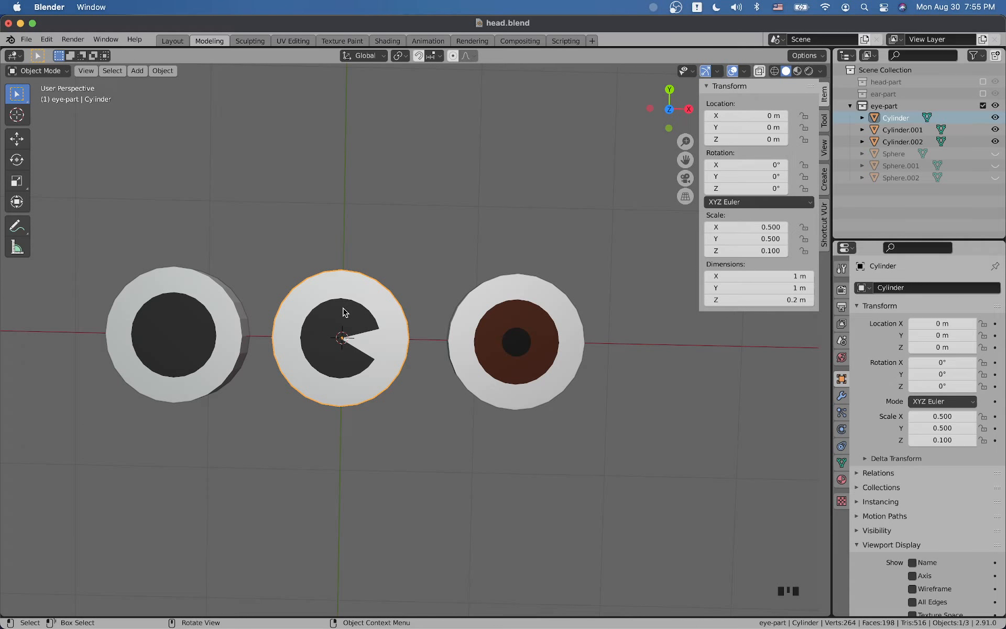
{"action": "key", "text": "XF86AudioRaiseVolume"}
- Switch to Discord, open the no-mic channel of the PolyUp Innovation Hub server and return to Blender
{"action": "key", "text": "super+Tab"}
{"action": "key", "text": "super+Tab"}
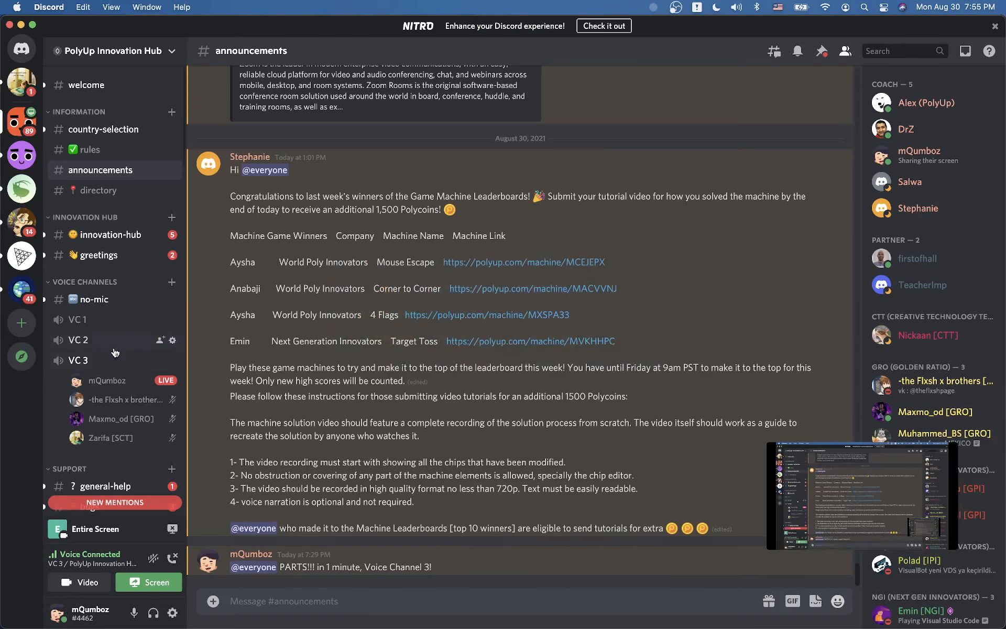
{"action": "scroll", "coordinate": [108, 371], "scroll_direction": "down", "scroll_amount": 1}
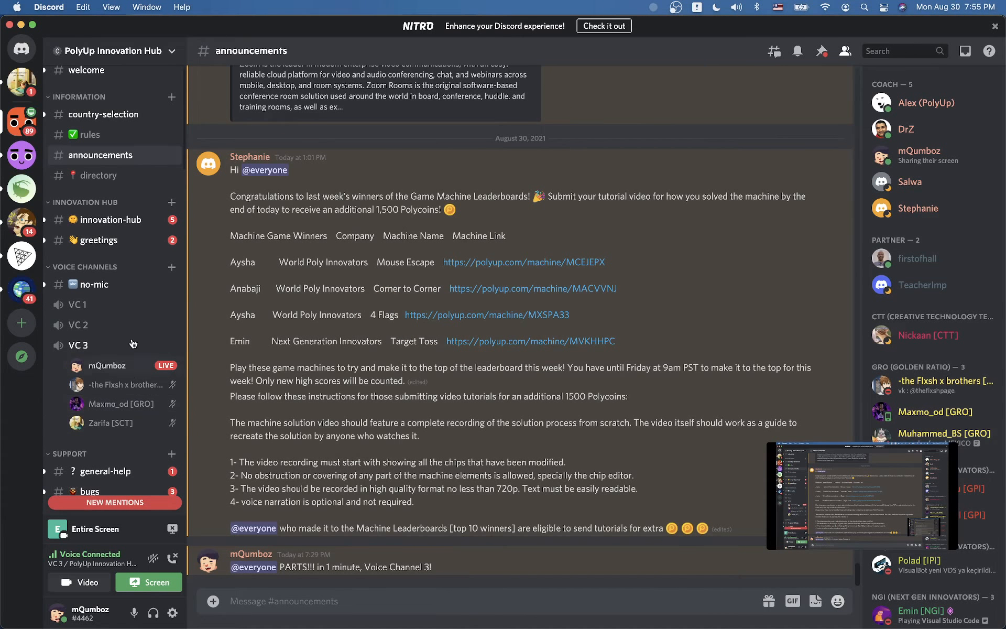
{"action": "left_click", "coordinate": [131, 293]}
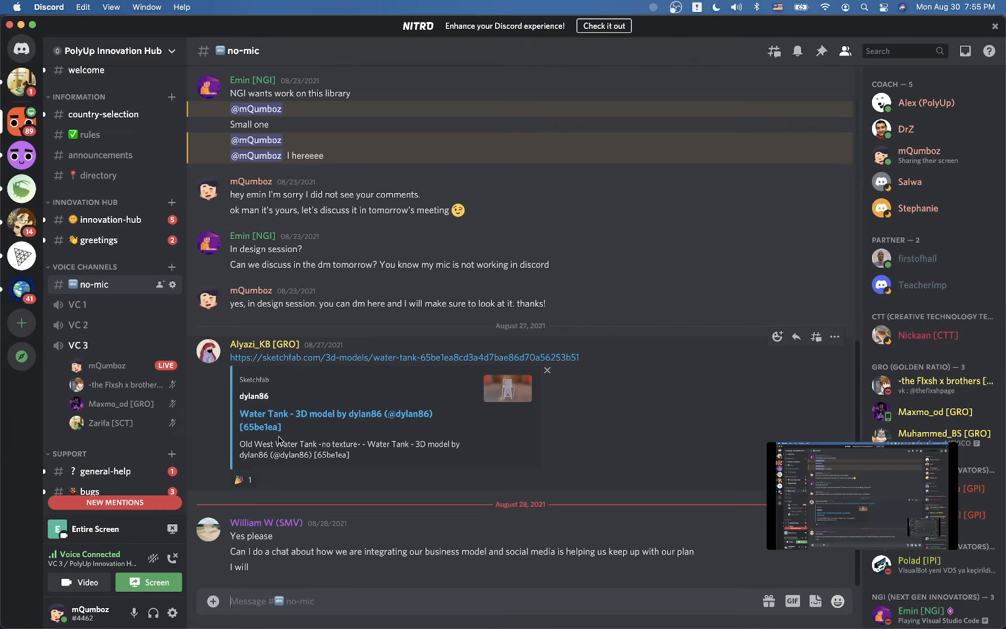
{"action": "key", "text": "super+Tab"}
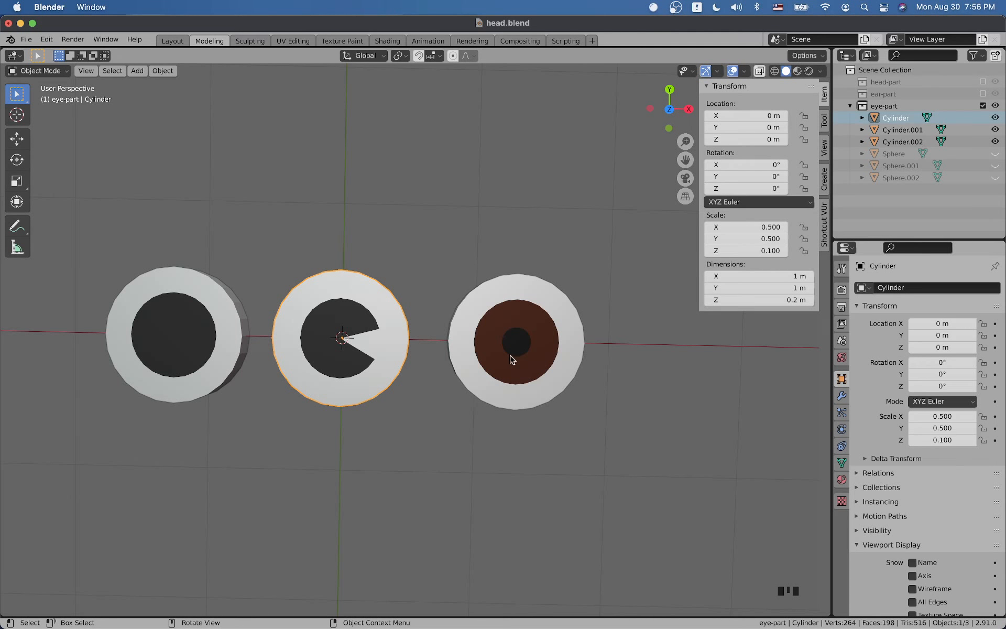
- Check the no-mic channel in Discord for new messages between looks at the eye discs from a lower angle in Blender
{"action": "middle_click_drag", "start_coordinate": [418, 337], "coordinate": [410, 270]}
{"action": "key", "text": "super+Tab"}
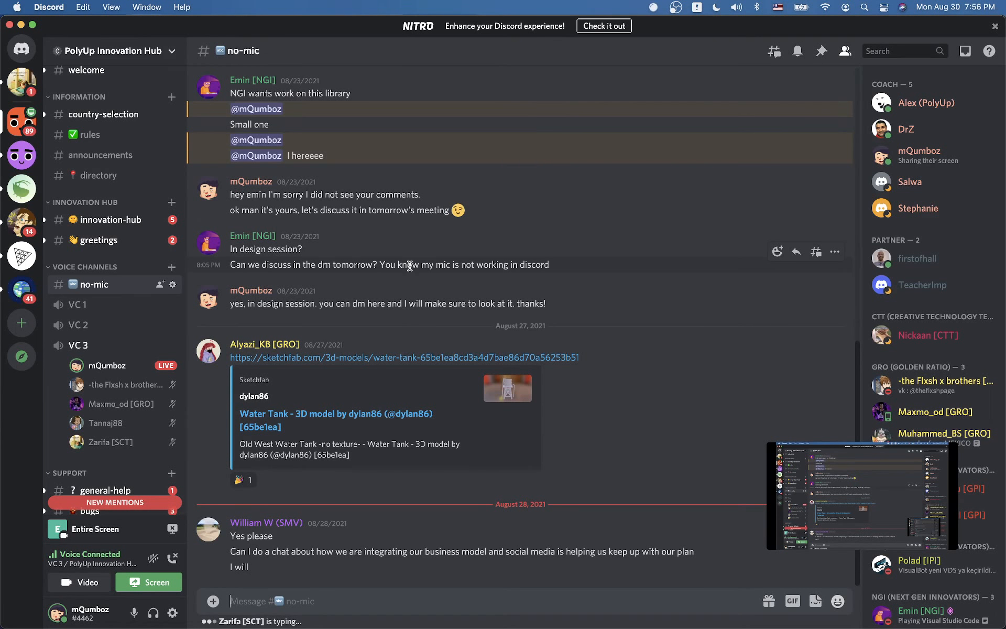
{"action": "key", "text": "super+Tab"}
{"action": "scroll", "coordinate": [413, 277], "scroll_direction": "up", "scroll_amount": 1}
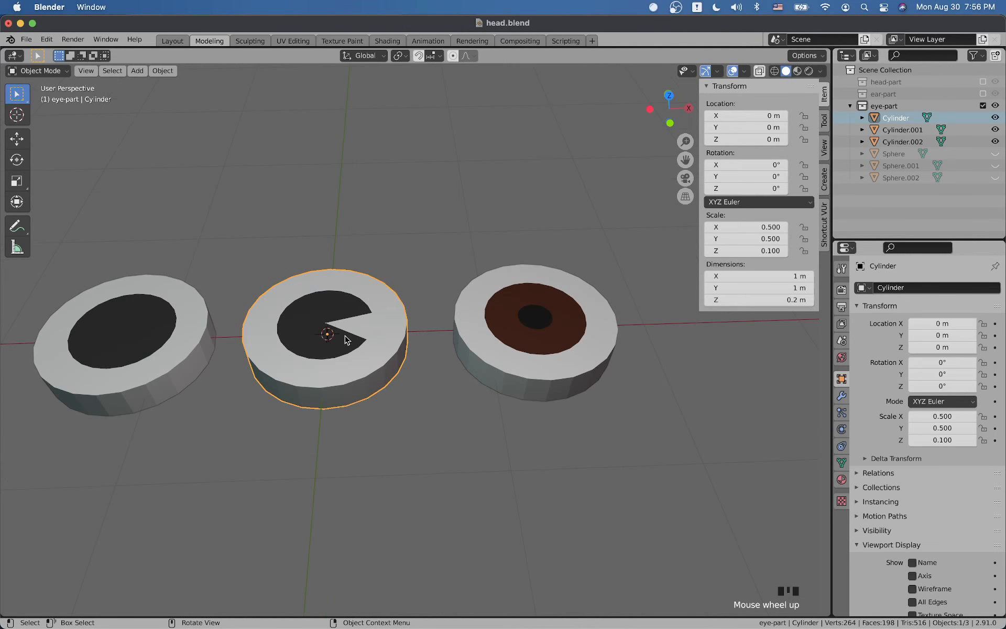
{"action": "middle_click_drag", "start_coordinate": [319, 337], "coordinate": [438, 367], "text": "shift"}
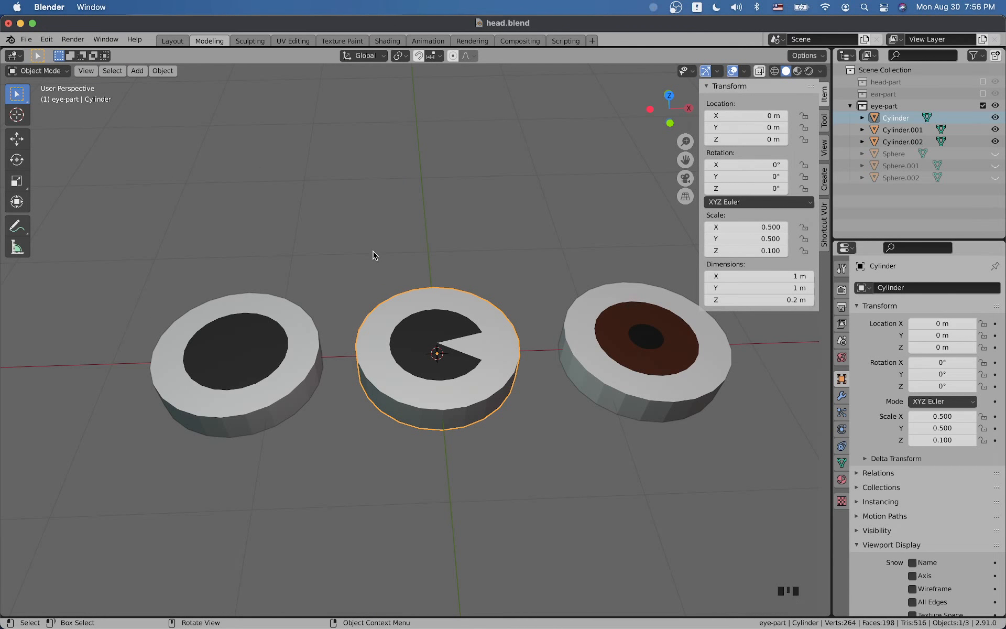
{"action": "key", "text": "super+Tab"}
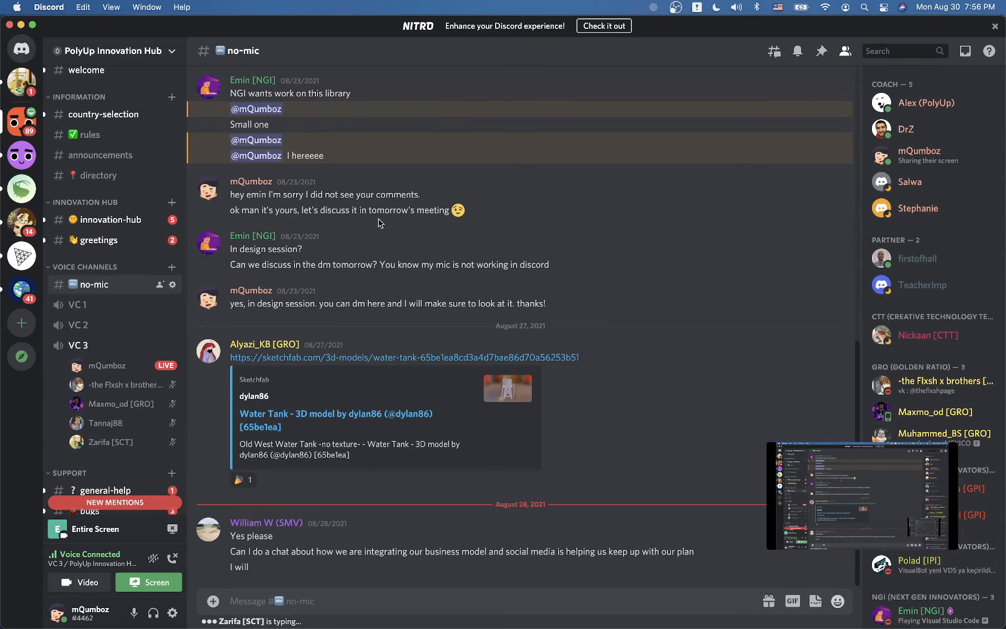
{"action": "key", "text": "super+Tab"}
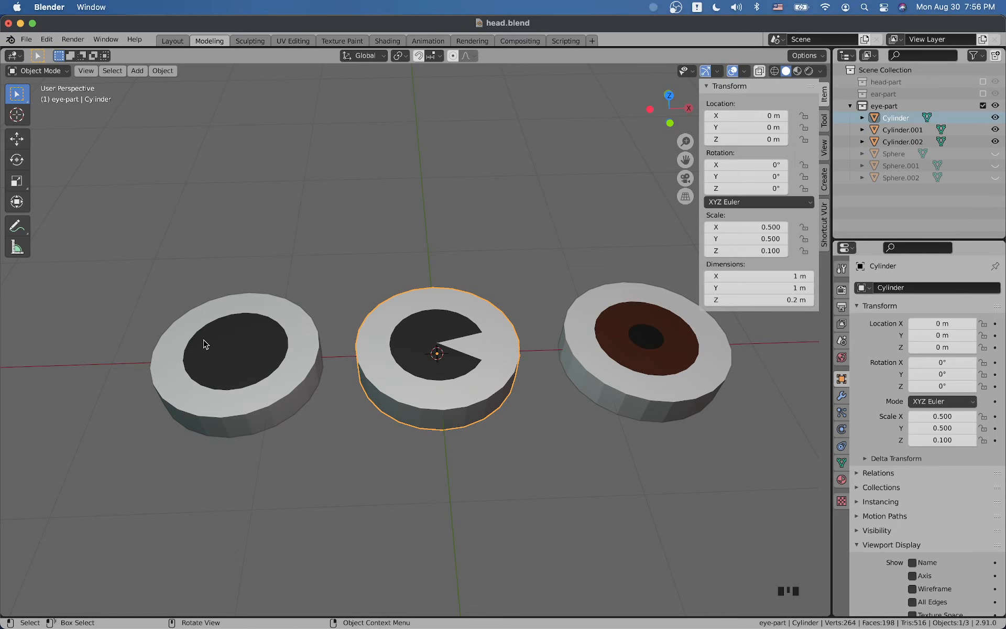
{"action": "mouse_move", "coordinate": [313, 360]}
{"action": "middle_mouse_down"}
{"action": "mouse_move", "coordinate": [332, 347]}
{"action": "mouse_move", "coordinate": [320, 357]}
{"action": "middle_mouse_up"}
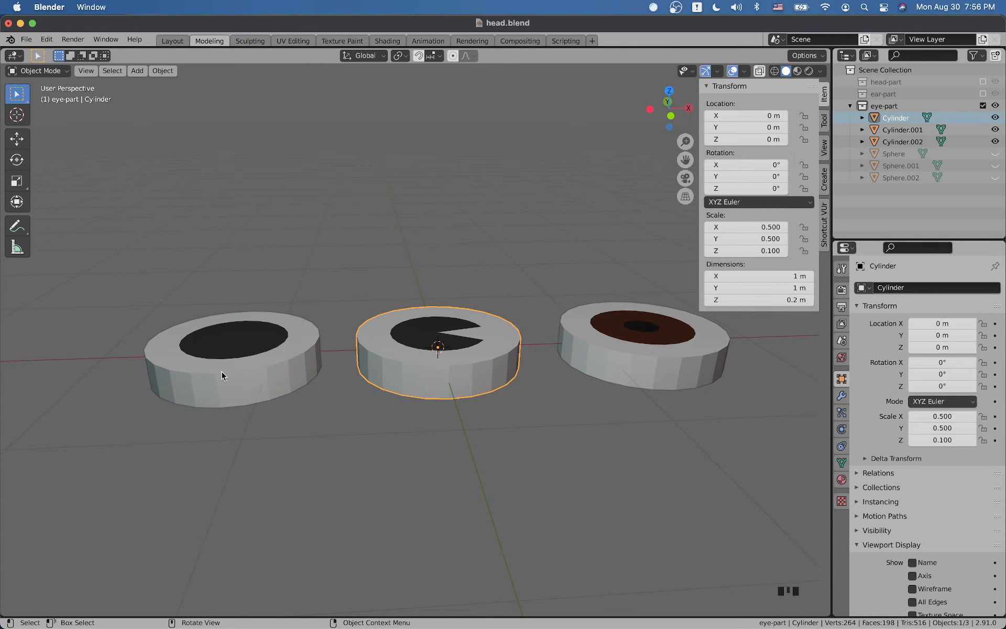
{"action": "key", "text": "super+Tab"}
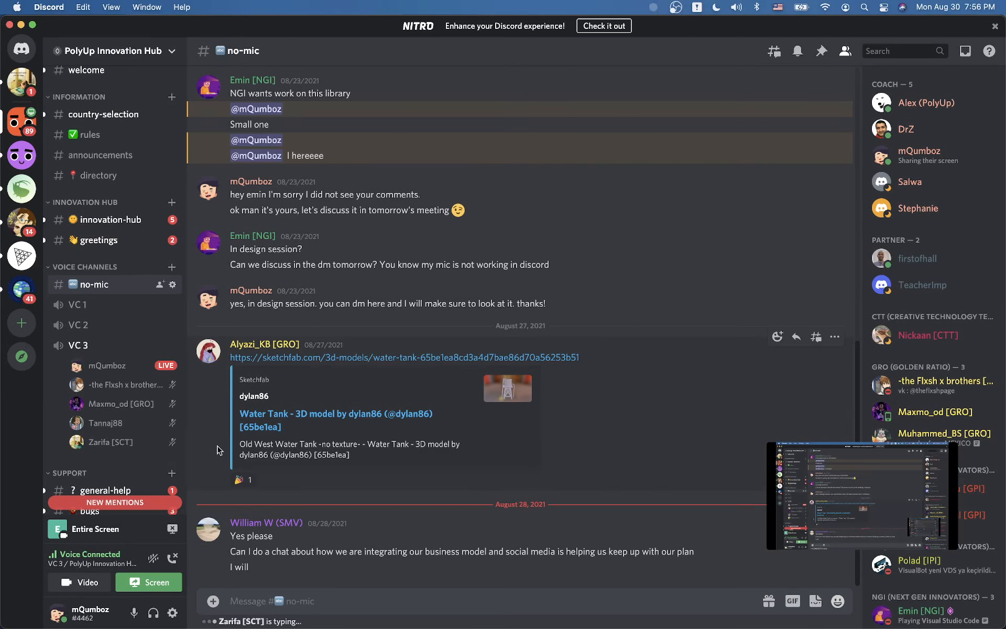
{"action": "key", "text": "super+Tab"}
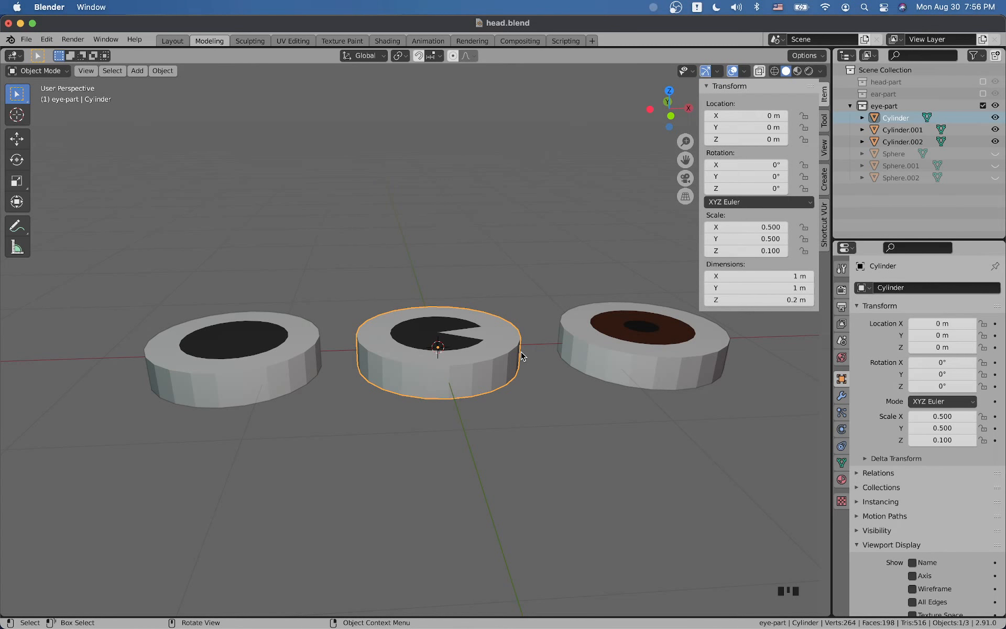
{"action": "key", "text": "super+Tab"}
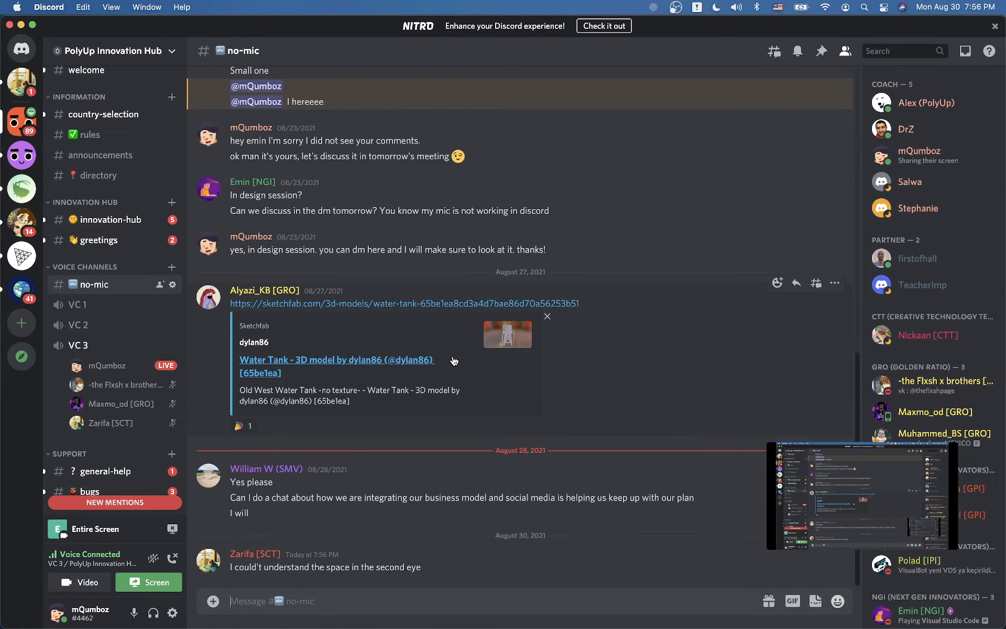
{"action": "key", "text": "super+Tab"}
{"action": "key", "text": "super+Tab"}
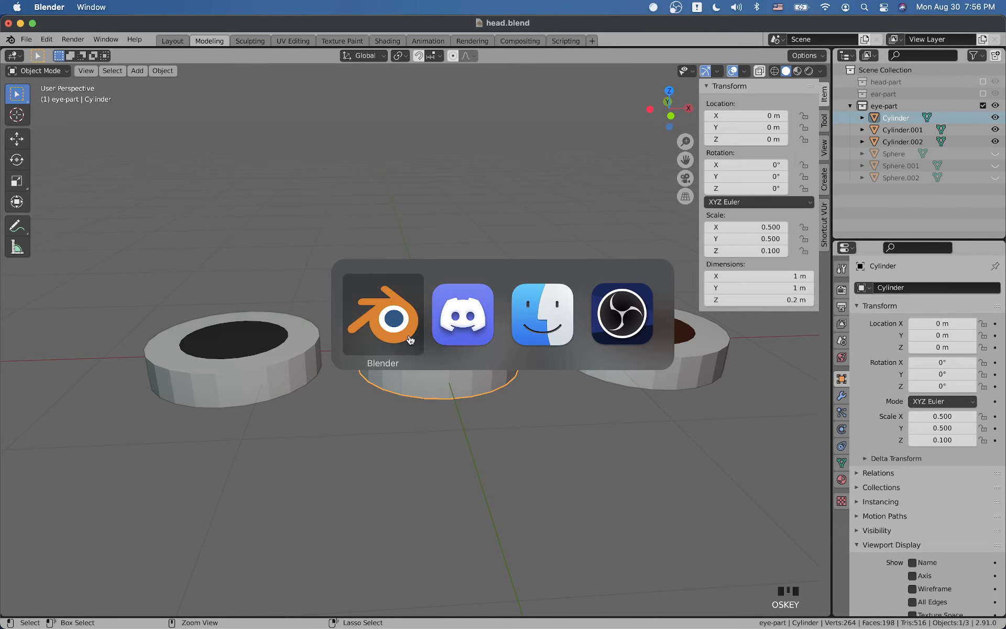
- Notch the plain disc's pupil by moving two adjacent upper-right edges inward about 0.17 m with Z locked, and return to Object Mode
{"action": "middle_click_drag", "start_coordinate": [412, 340], "coordinate": [422, 383]}
{"action": "mouse_move", "coordinate": [471, 333]}
{"action": "middle_mouse_down"}
{"action": "mouse_move", "coordinate": [467, 369]}
{"action": "mouse_move", "coordinate": [483, 343]}
{"action": "middle_mouse_up"}
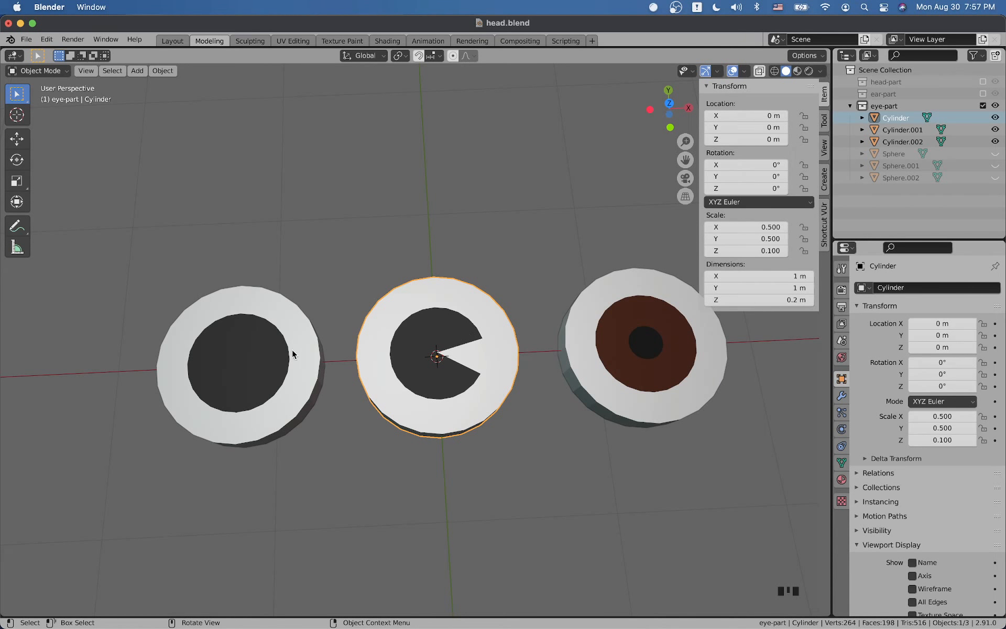
{"action": "left_click", "coordinate": [265, 343]}
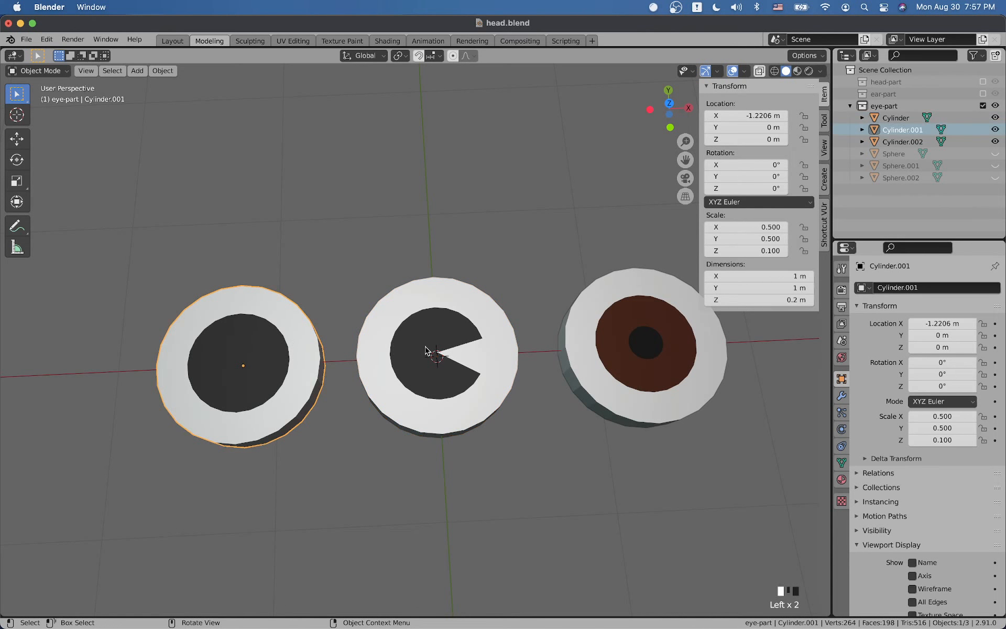
{"action": "key", "text": "Tab"}
{"action": "middle_click_drag", "start_coordinate": [270, 342], "coordinate": [378, 338], "text": "shift"}
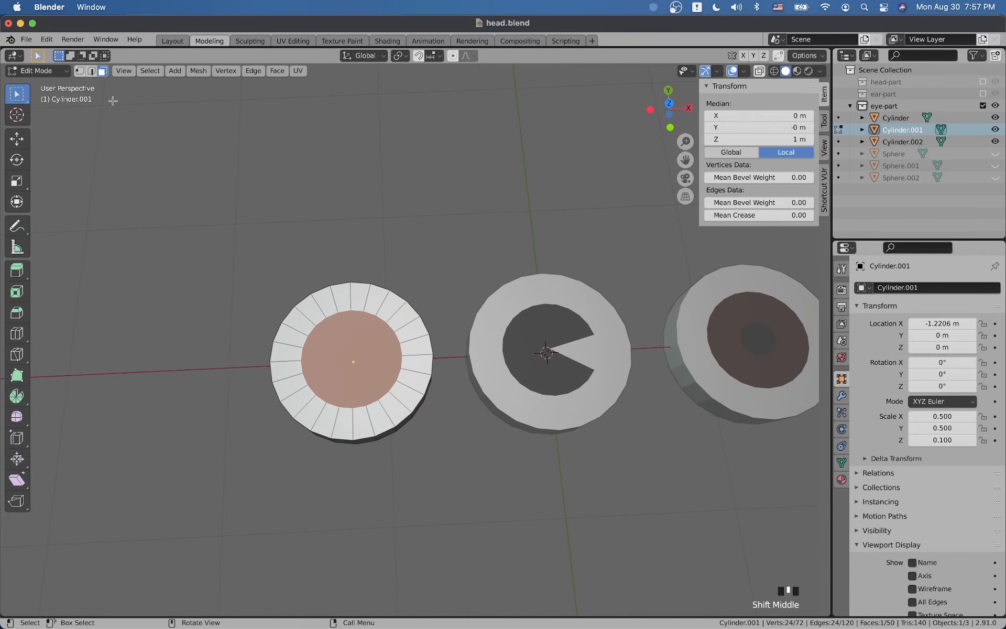
{"action": "left_click", "coordinate": [91, 71]}
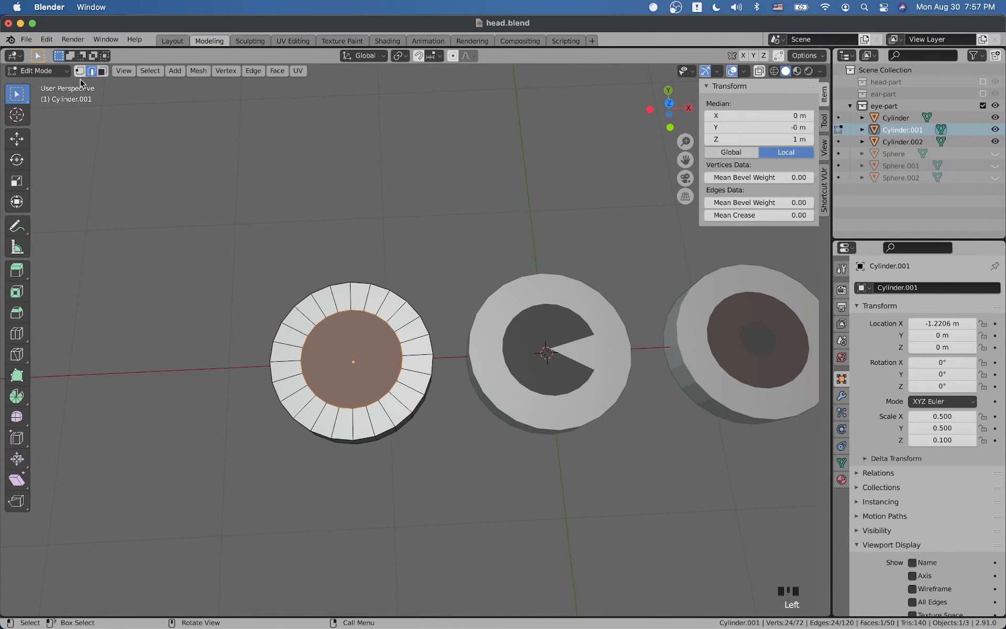
{"action": "left_click", "coordinate": [377, 314]}
{"action": "left_click", "coordinate": [396, 329], "text": "shift"}
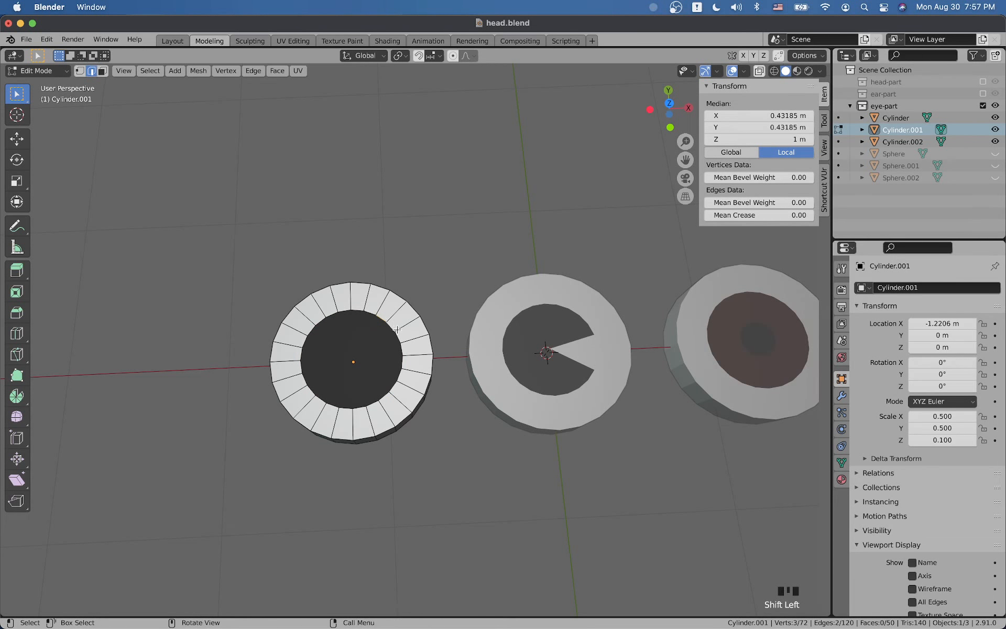
{"action": "key", "text": "g"}
{"action": "key", "text": "shift+z"}
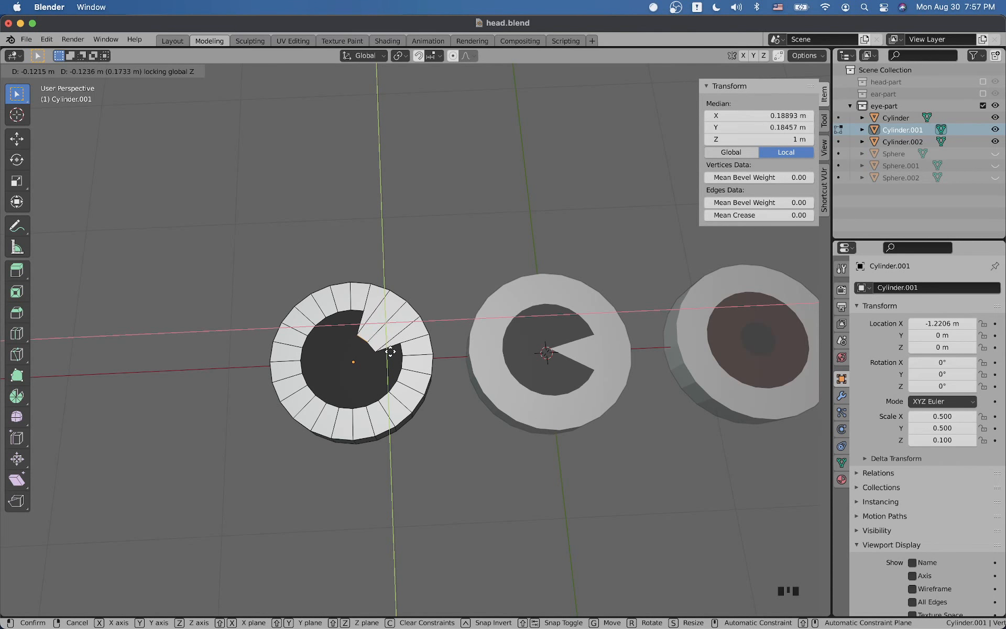
{"action": "left_click", "coordinate": [390, 351]}
{"action": "key", "text": "Tab"}
{"action": "scroll", "coordinate": [431, 315], "scroll_direction": "down", "scroll_amount": 6}
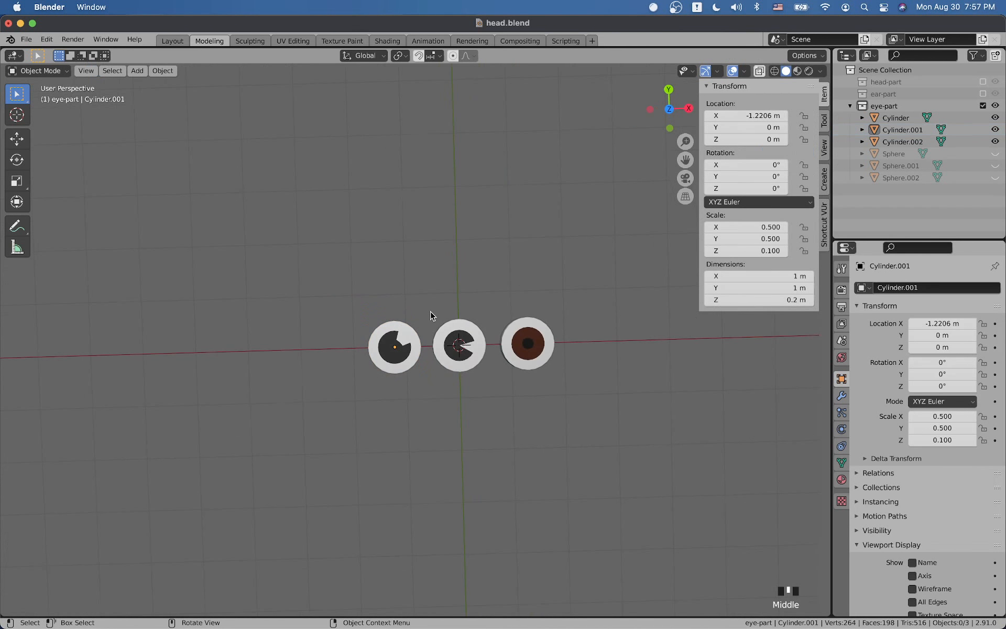
- Deselect the eye discs and hide the viewport overlays to view the three variants without grid lines or origins
{"action": "scroll", "coordinate": [432, 315], "scroll_direction": "down", "scroll_amount": 3}
{"action": "left_click", "coordinate": [418, 344]}
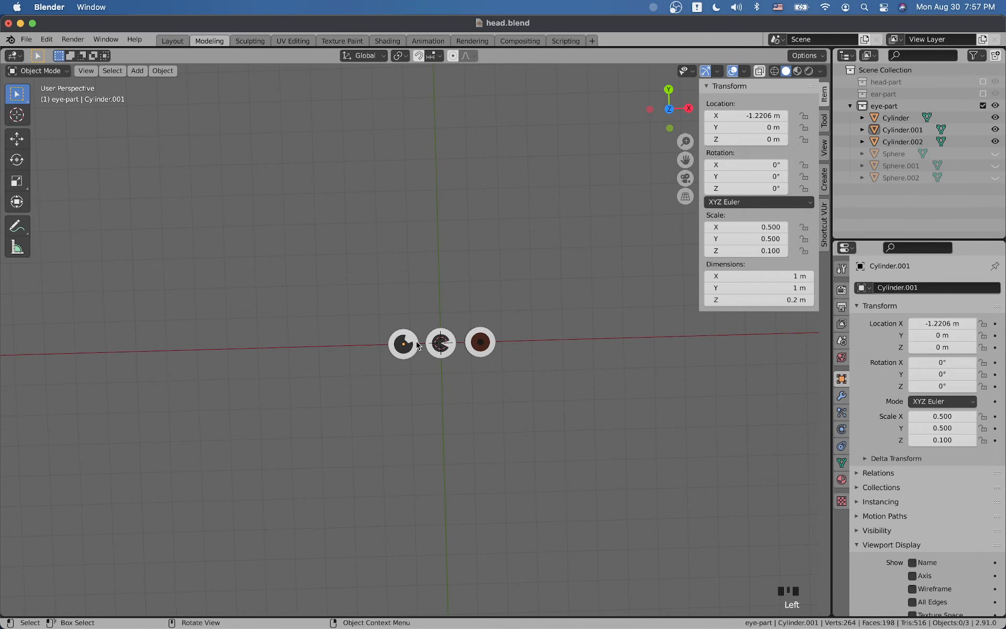
{"action": "left_click", "coordinate": [479, 341]}
{"action": "left_click", "coordinate": [466, 351]}
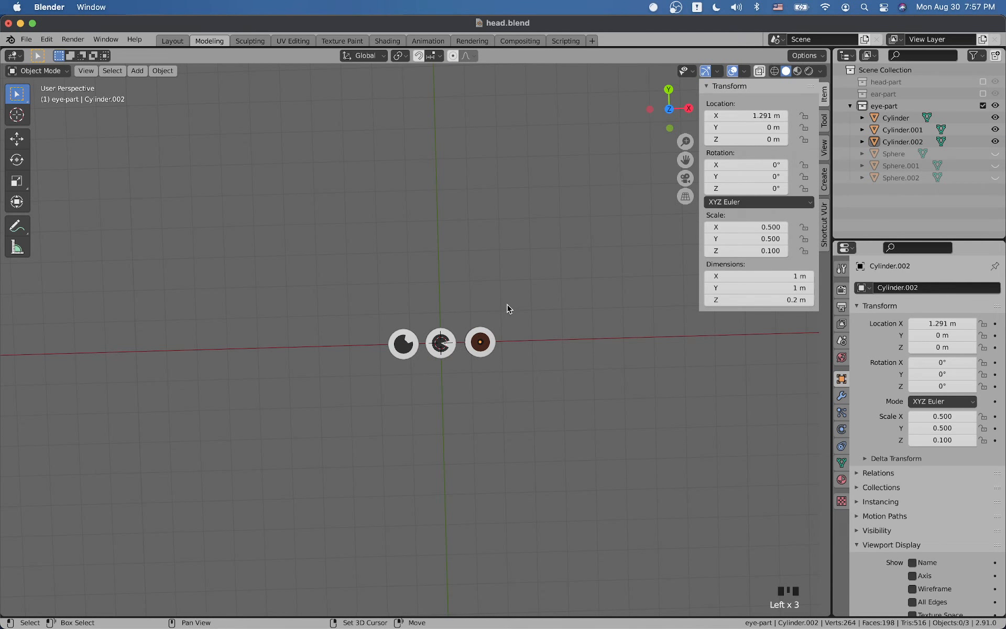
{"action": "left_click", "coordinate": [733, 70]}
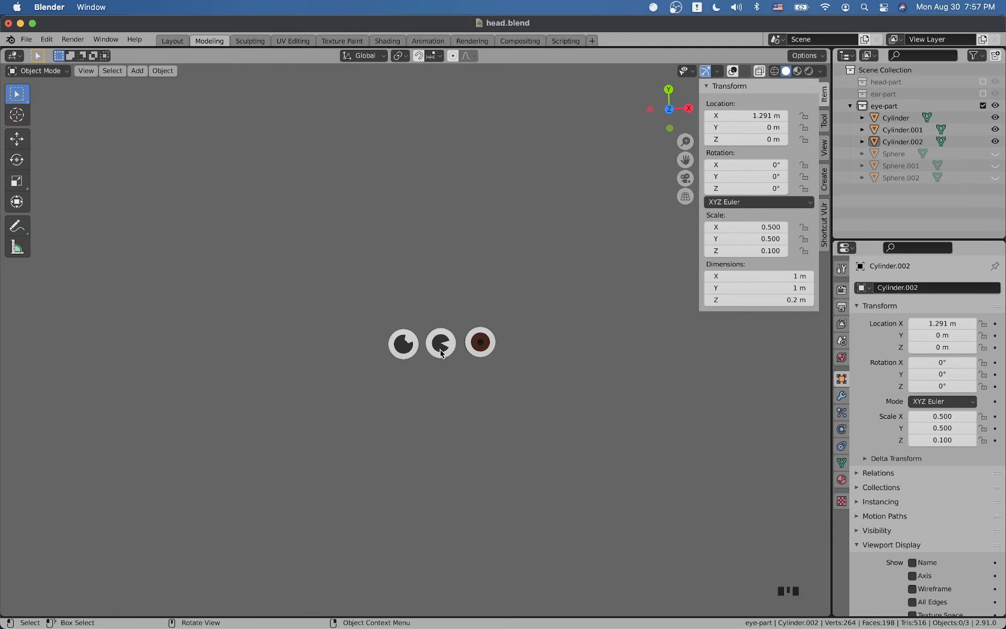
{"action": "scroll", "coordinate": [448, 348], "scroll_direction": "up", "scroll_amount": 3}
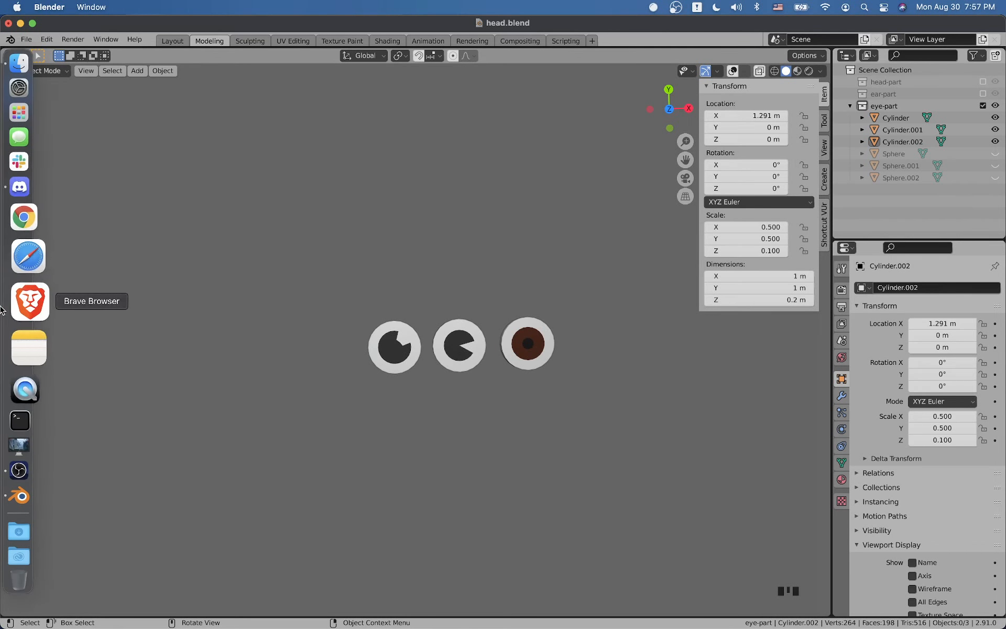
- Switch to Safari and search the web for "retro cartoon eye" in a new page
{"action": "left_click", "coordinate": [15, 282]}
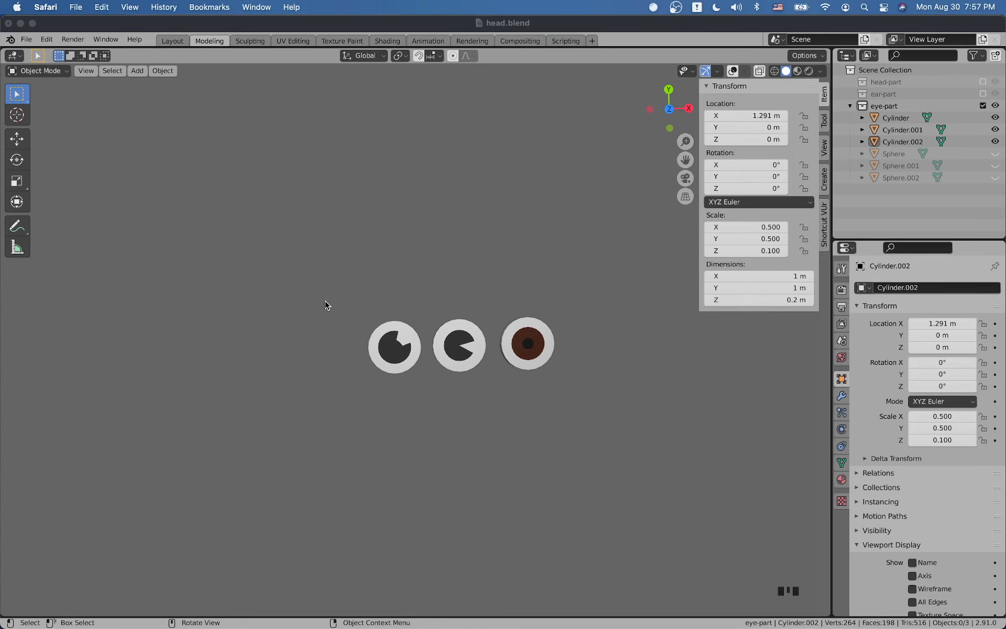
{"action": "key", "text": "super+n"}
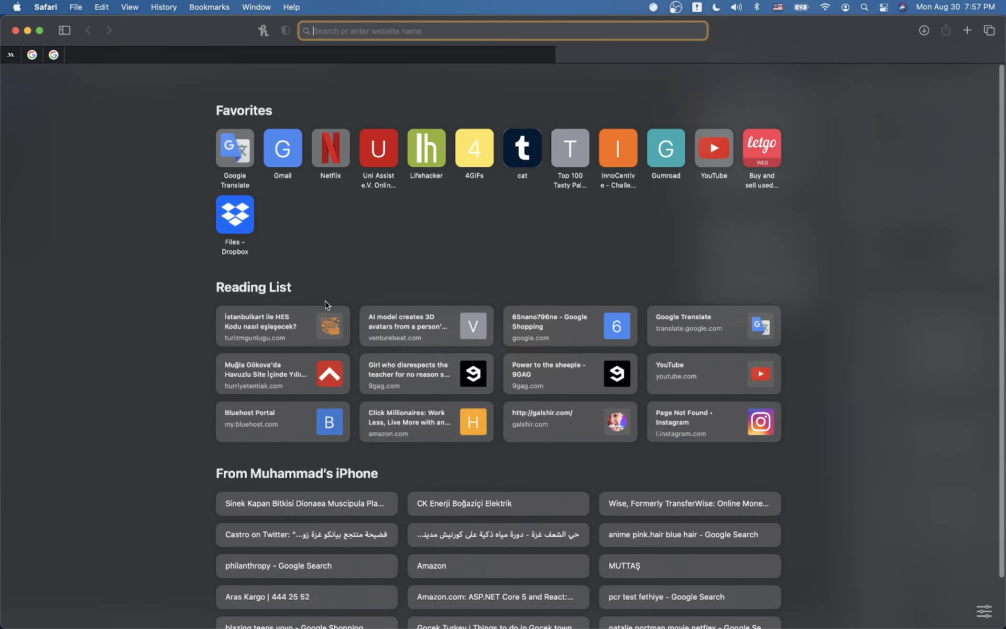
{"action": "type", "text": "retr"}
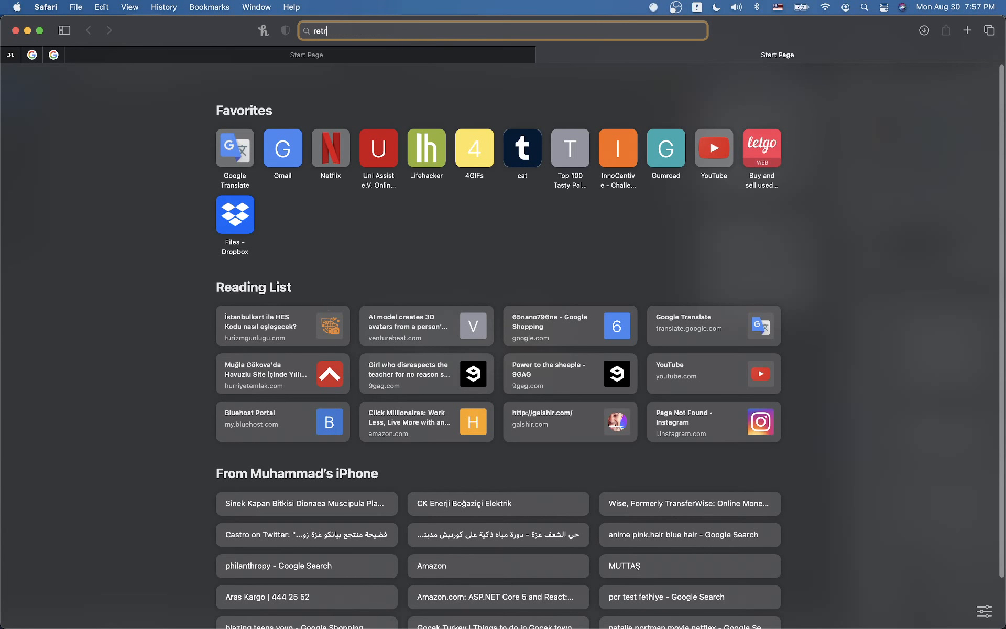
{"action": "type", "text": "o cartoon eye"}
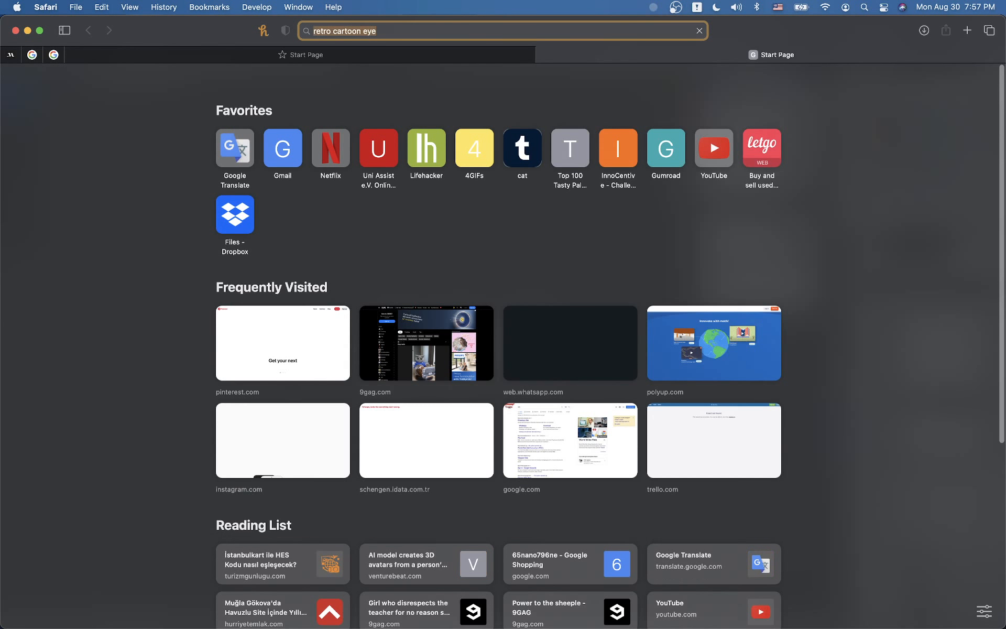
{"action": "key", "text": "Return"}
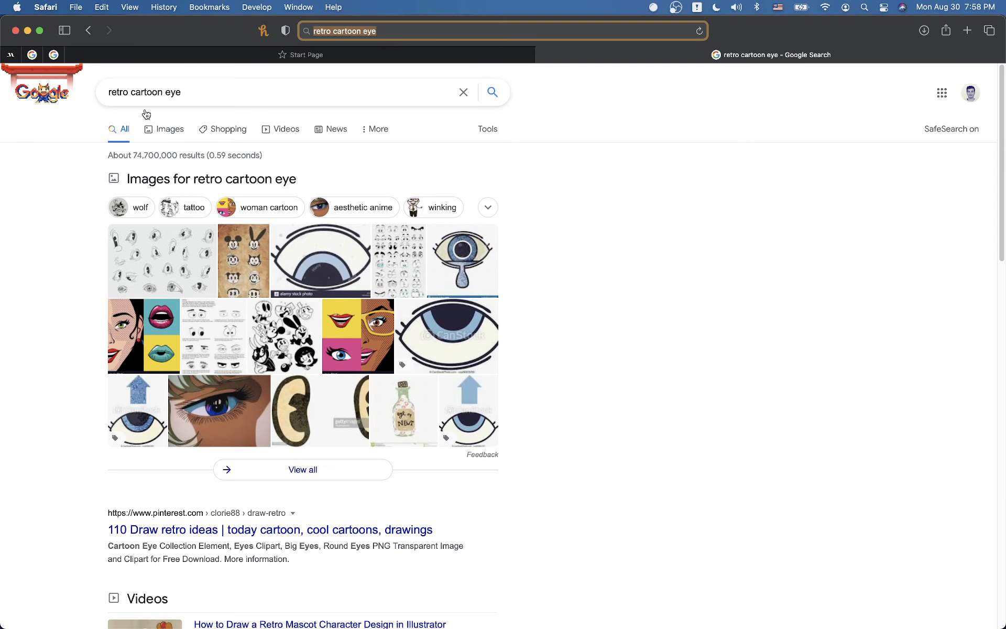
- Remove the word "retro" from the query and search for "cartoon eye" instead
{"action": "double_click", "coordinate": [120, 95]}
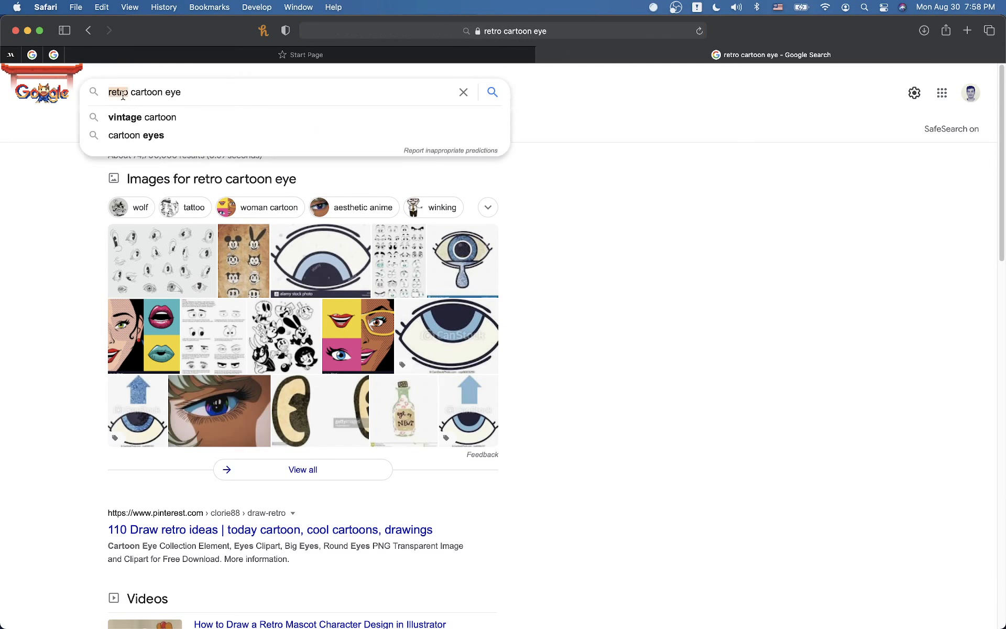
{"action": "mouse_move", "coordinate": [124, 96]}
{"action": "left_mouse_down"}
{"action": "mouse_move", "coordinate": [163, 95]}
{"action": "mouse_move", "coordinate": [111, 95]}
{"action": "left_mouse_up"}
{"action": "key", "text": "BackSpace"}
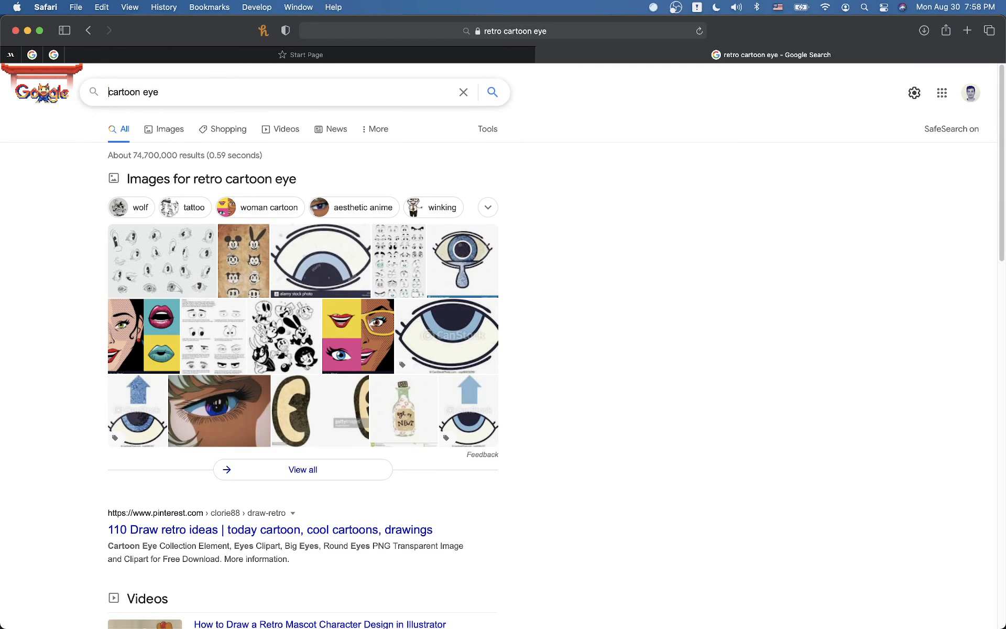
{"action": "key", "text": "Return"}
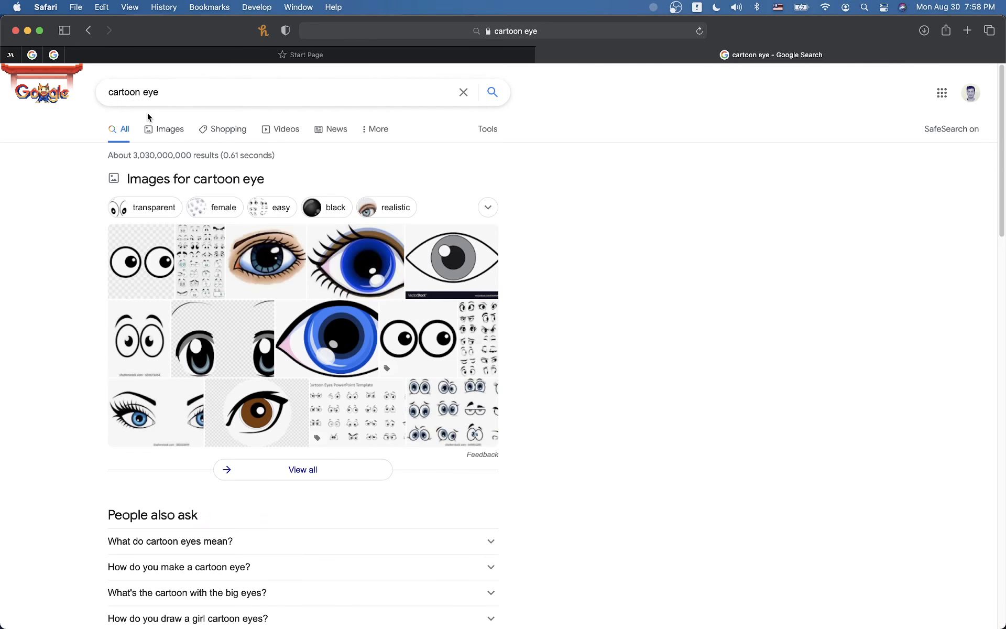
- Search for "cuphead", show the image results and enlarge the Cuphead Wiki character picture to examine its eyes
{"action": "left_click", "coordinate": [152, 95]}
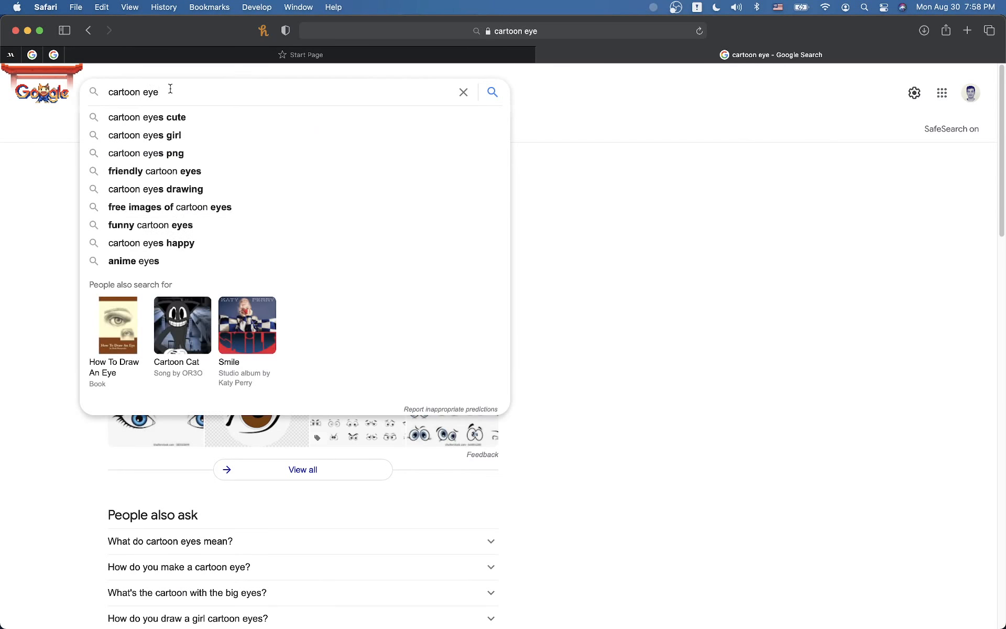
{"action": "key", "text": "super+a"}
{"action": "type", "text": "cuphead"}
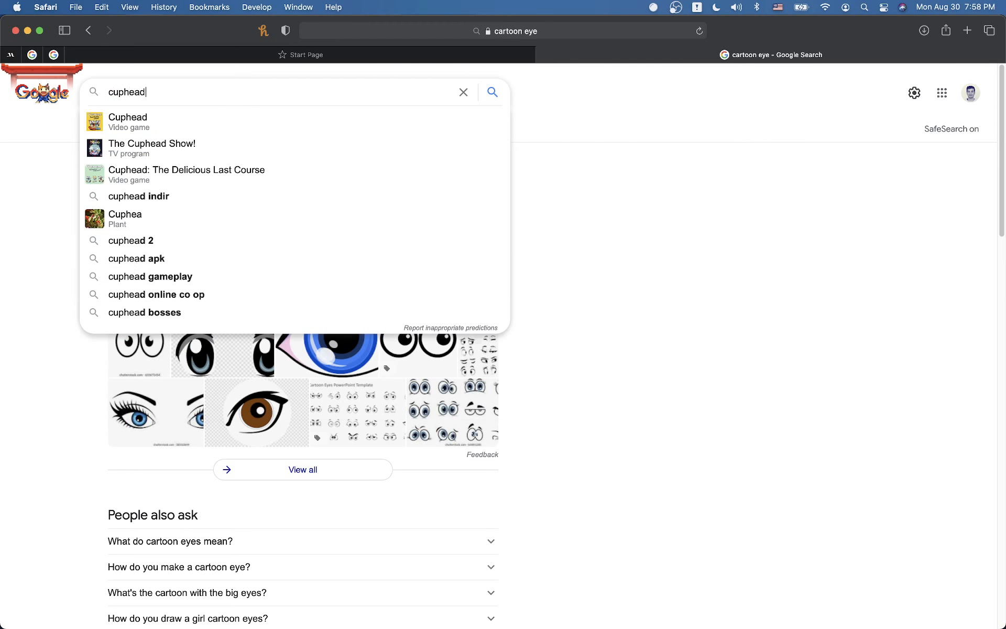
{"action": "key", "text": "Return"}
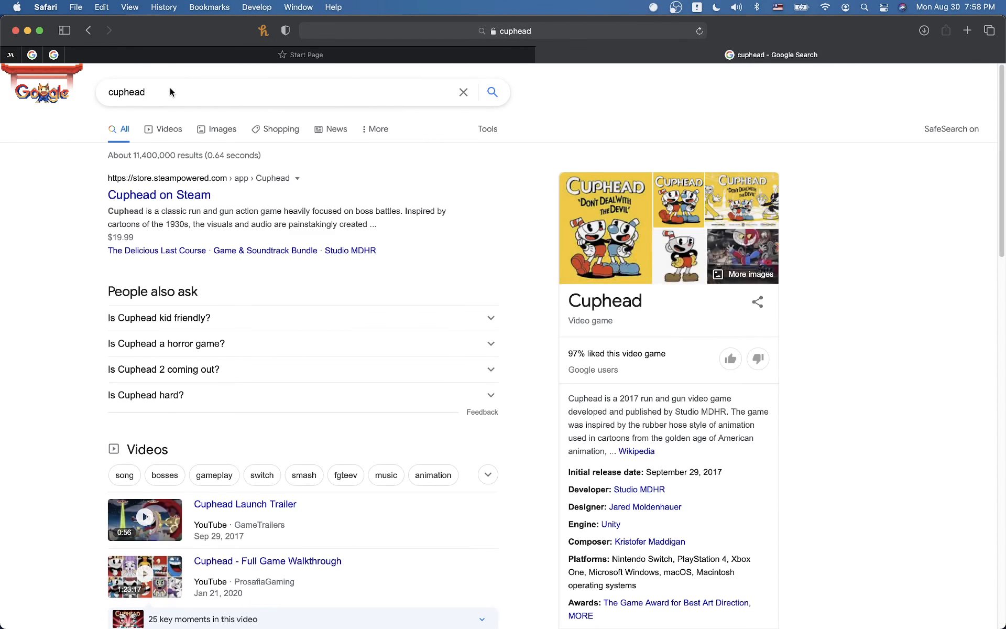
{"action": "left_click", "coordinate": [212, 126]}
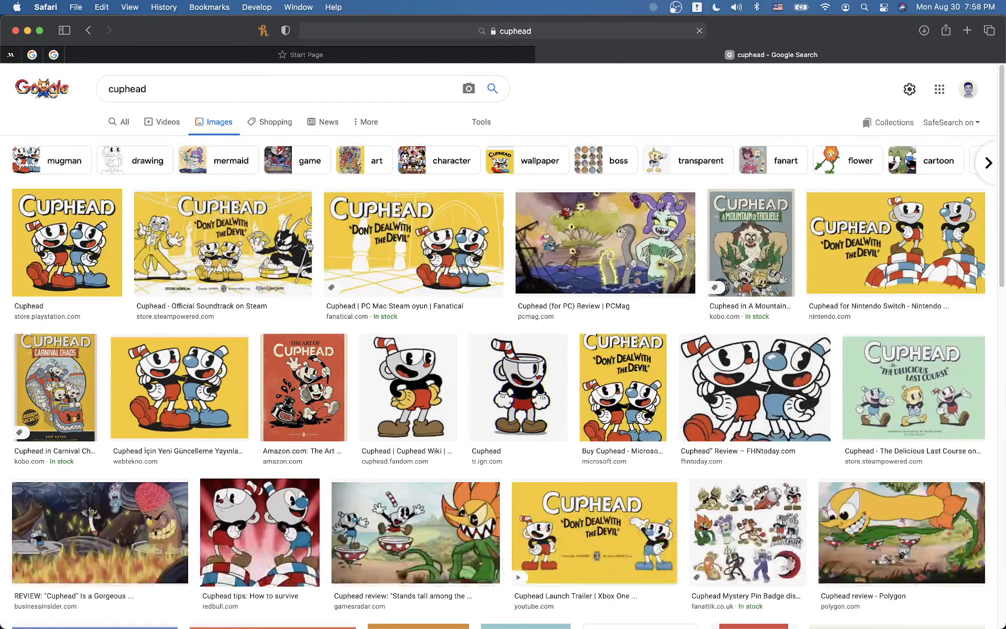
{"action": "left_click", "coordinate": [409, 387]}
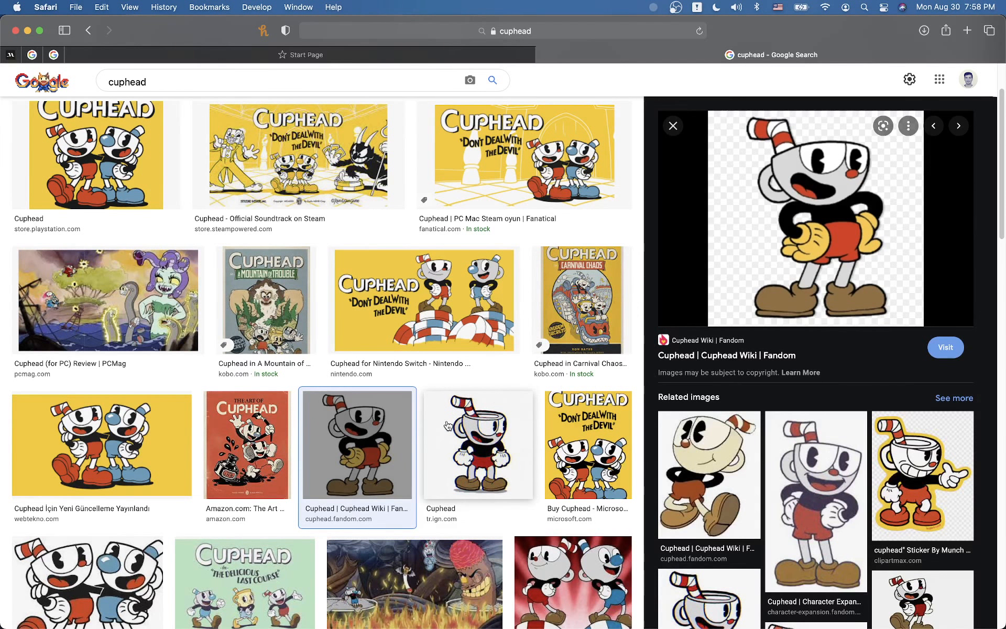
{"action": "scroll", "coordinate": [448, 425], "scroll_direction": "up", "scroll_amount": 3}
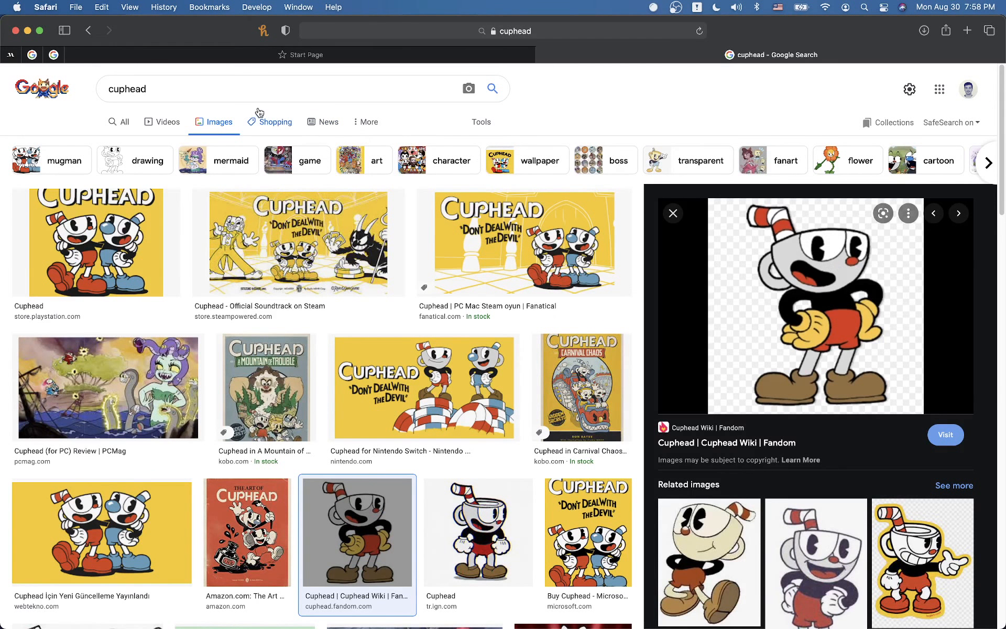
- Replace the image search query with "original micky mouse" and run the search
{"action": "double_click", "coordinate": [167, 90]}
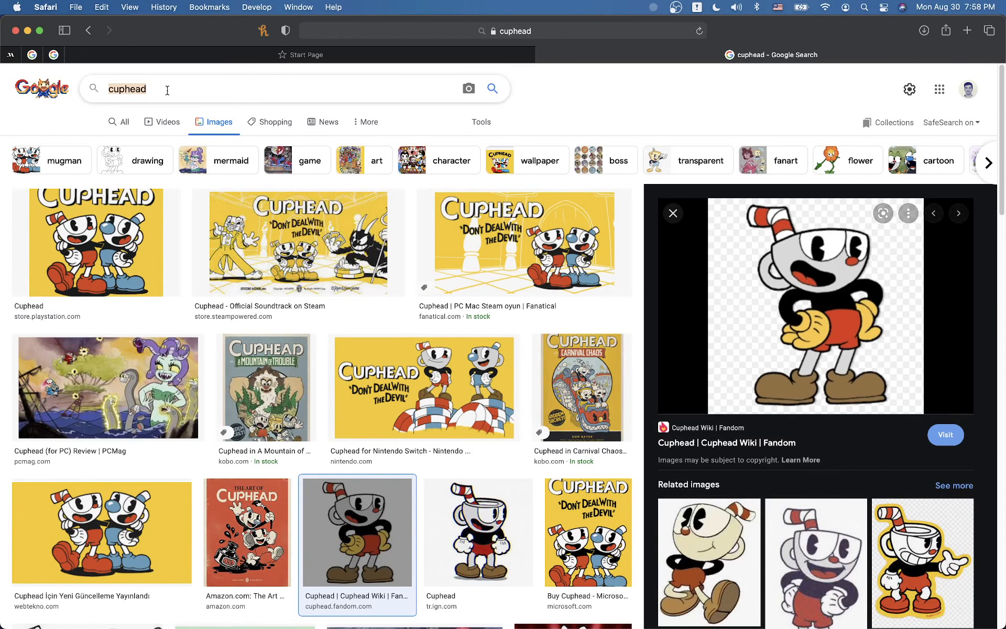
{"action": "scroll", "coordinate": [253, 399], "scroll_direction": "down", "scroll_amount": 10}
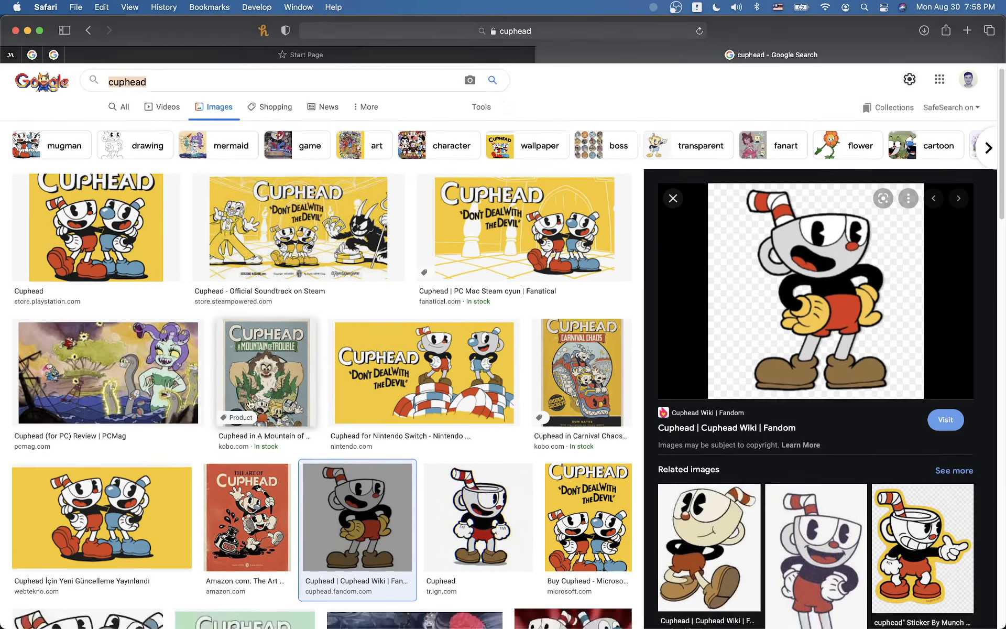
{"action": "scroll", "coordinate": [253, 400], "scroll_direction": "up", "scroll_amount": 10}
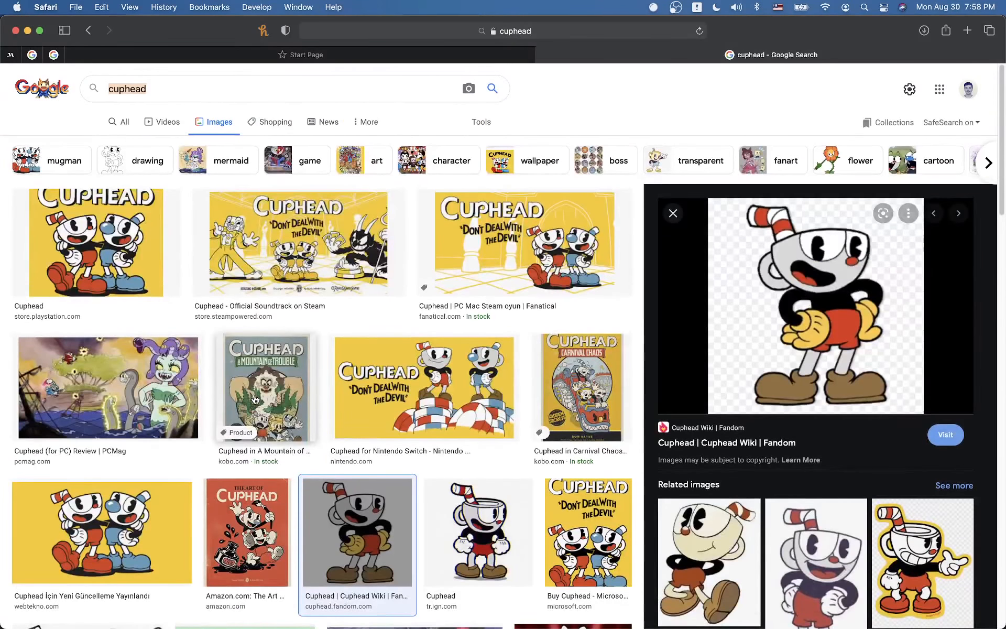
{"action": "type", "text": "micky mous"}
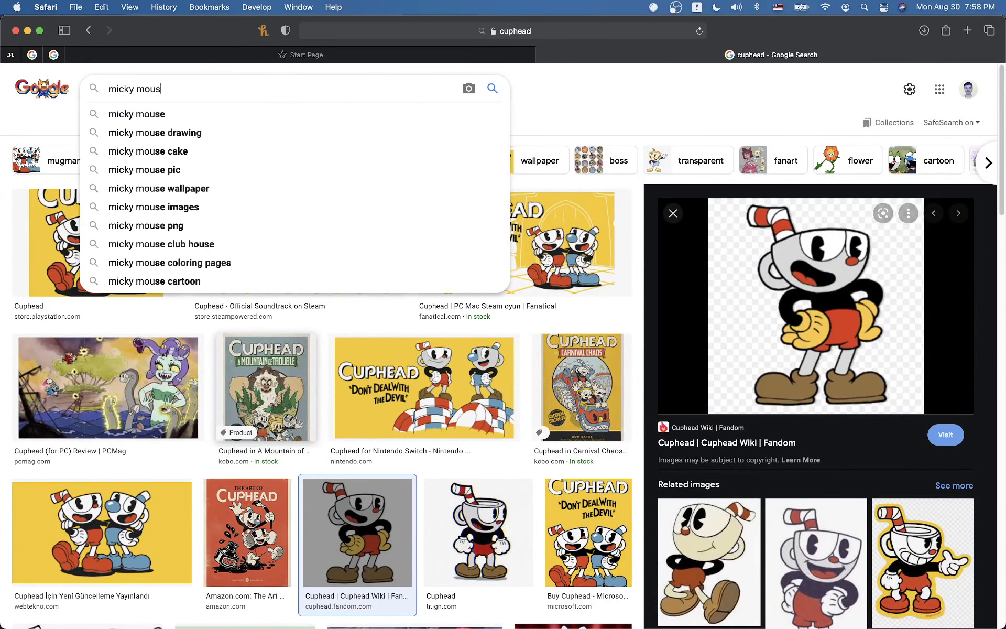
{"action": "type", "text": "eorigi"}
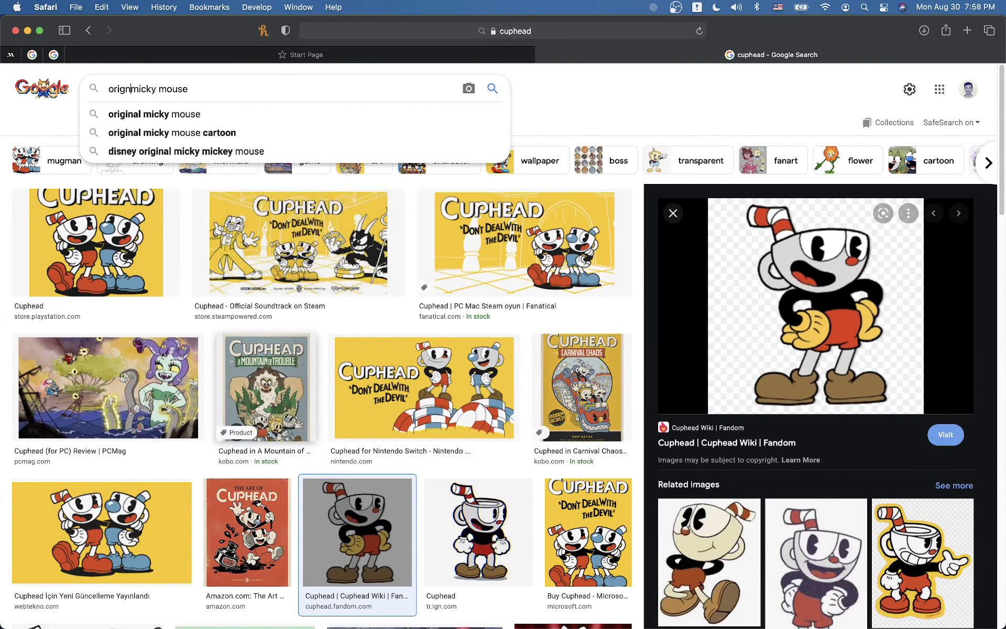
{"action": "type", "text": "nal"}
{"action": "key", "text": "Return"}
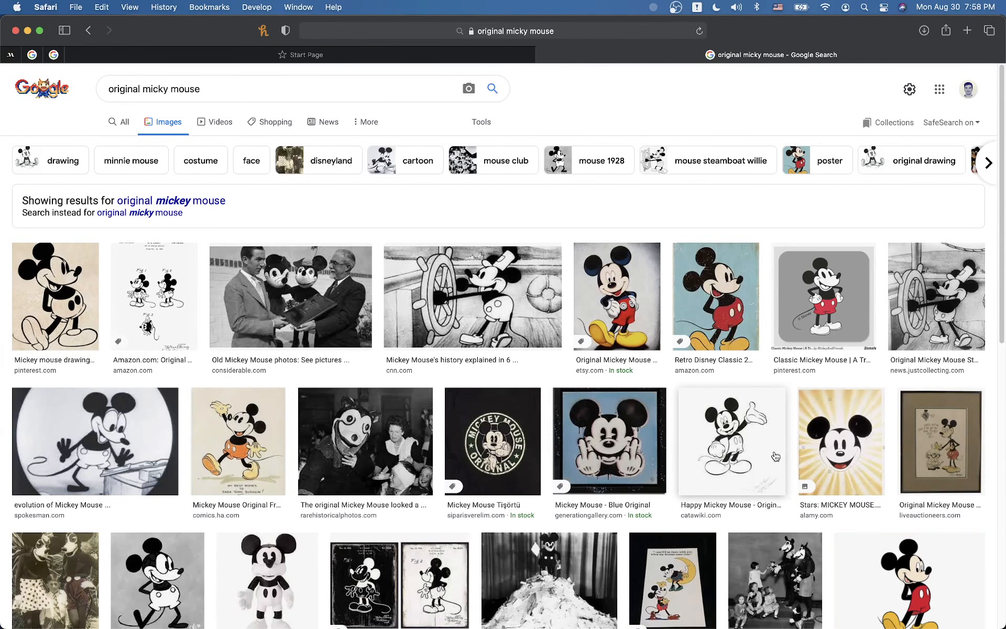
- Browse the Mickey Mouse images and enlarge the Planet Minecraft line drawing to examine its notched pupils
{"action": "scroll", "coordinate": [743, 457], "scroll_direction": "down", "scroll_amount": 4}
{"action": "scroll", "coordinate": [743, 456], "scroll_direction": "down", "scroll_amount": 4}
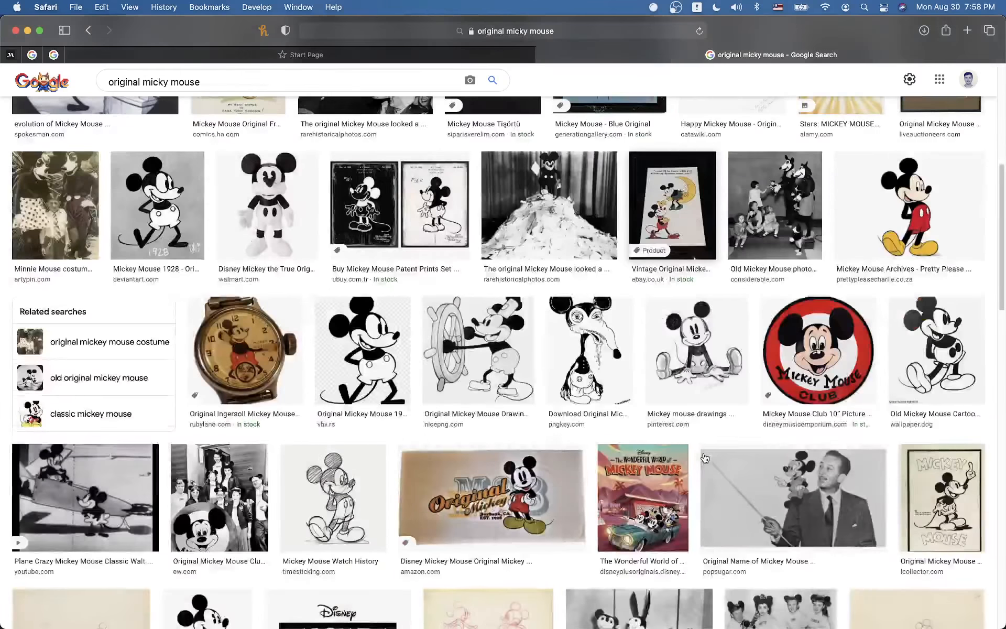
{"action": "scroll", "coordinate": [703, 453], "scroll_direction": "down", "scroll_amount": 1}
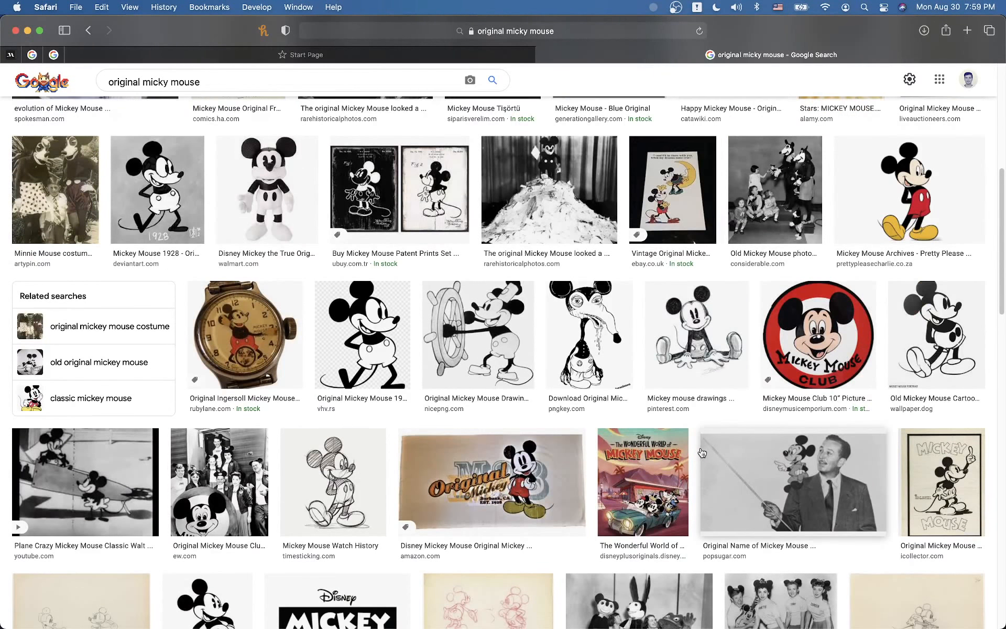
{"action": "scroll", "coordinate": [824, 342], "scroll_direction": "down", "scroll_amount": 2}
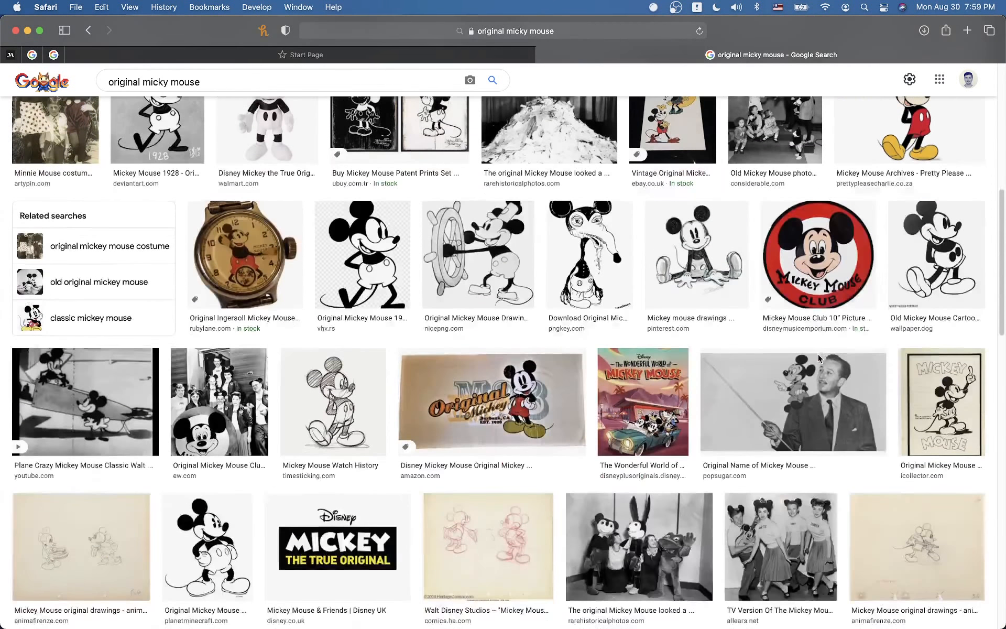
{"action": "left_click", "coordinate": [214, 530]}
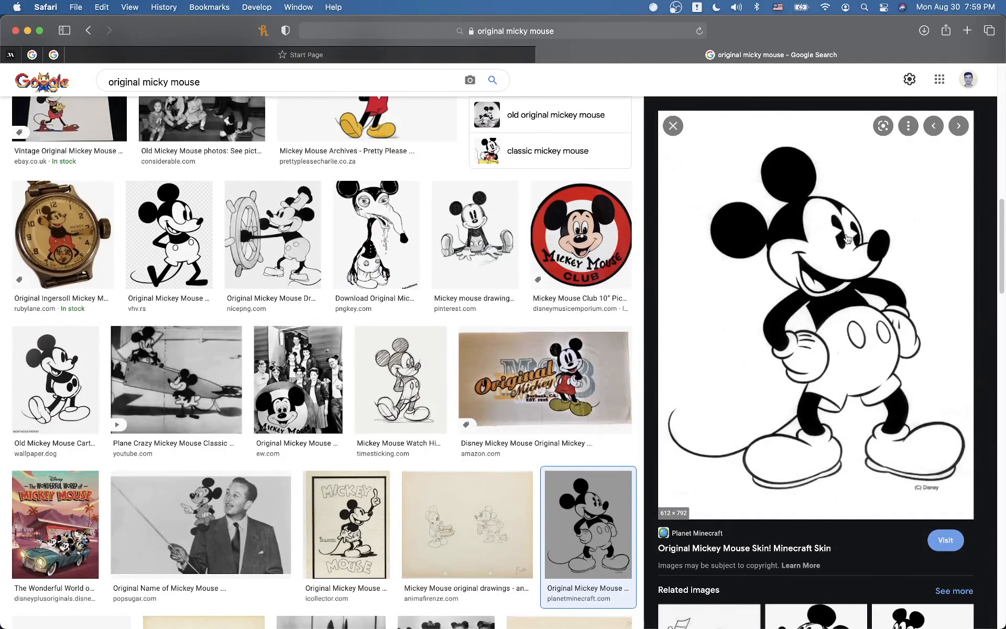
- Return to Blender and compare the three eye discs up close with the cartoon references
{"action": "key", "text": "super+Tab"}
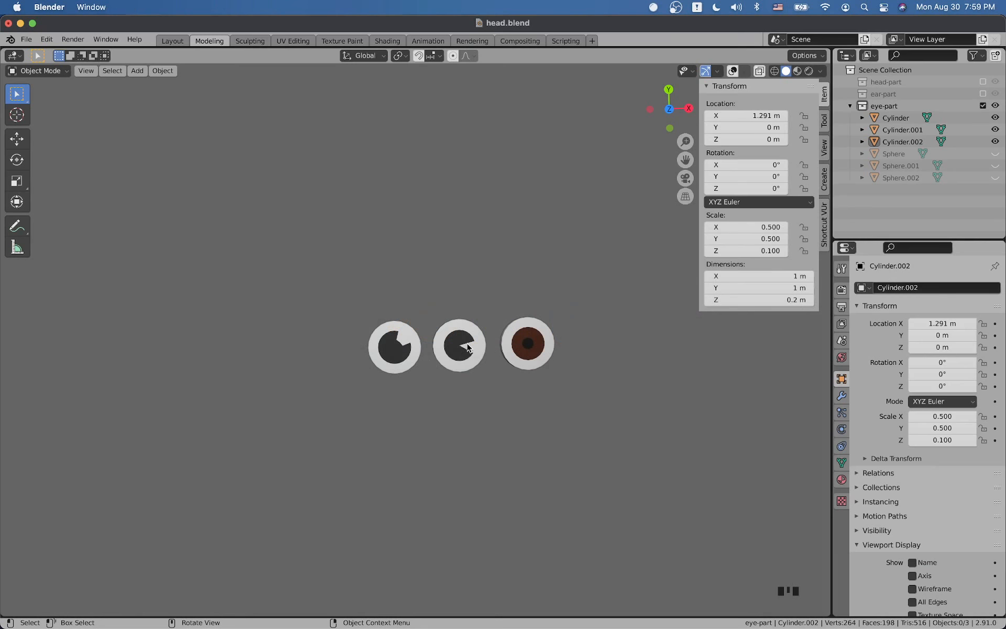
{"action": "scroll", "coordinate": [469, 347], "scroll_direction": "up", "scroll_amount": 4}
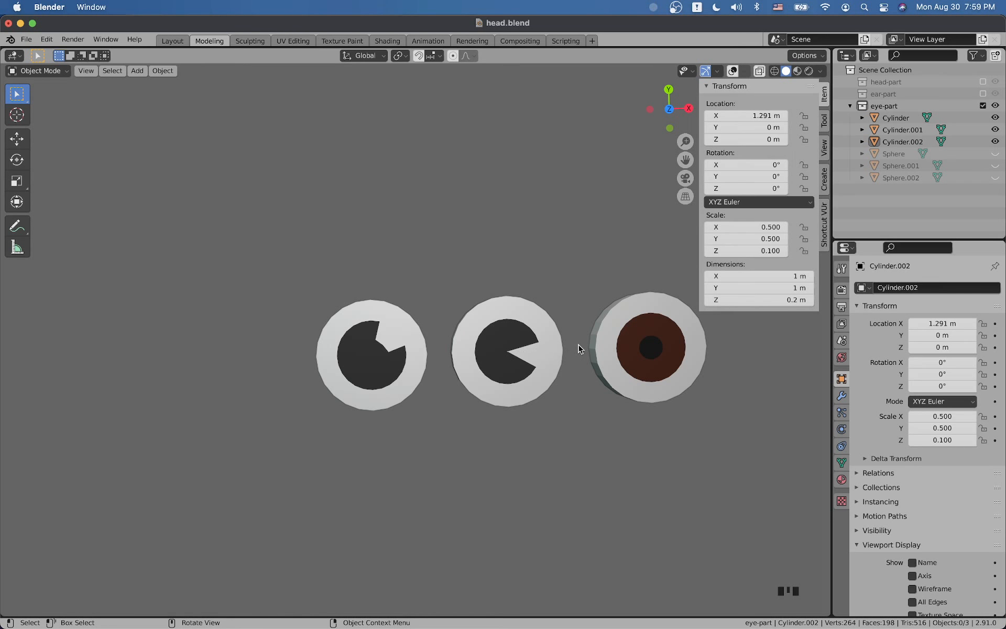
{"action": "middle_click_drag", "start_coordinate": [630, 395], "coordinate": [526, 375], "text": "shift"}
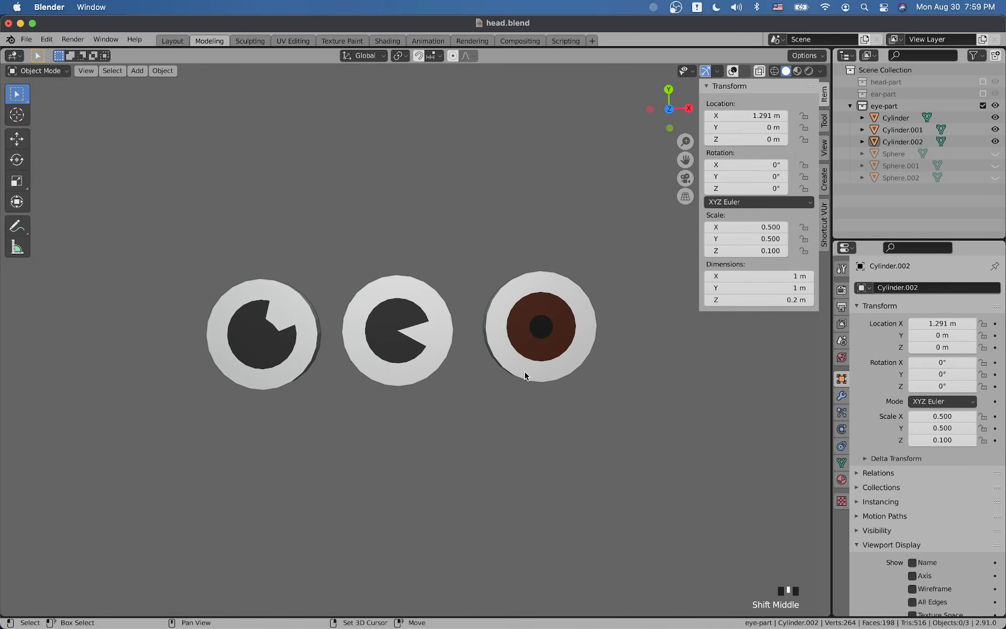
{"action": "key", "text": "super+Tab"}
{"action": "key", "text": "super+Tab"}
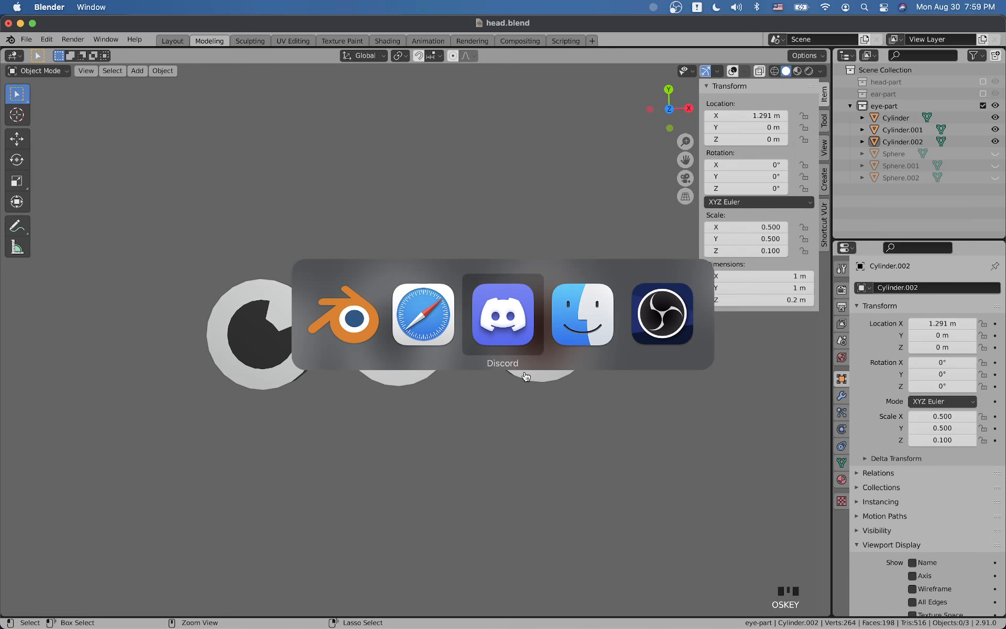
{"action": "key", "text": "super+shift+Tab"}
{"action": "key", "text": "super+shift+Tab"}
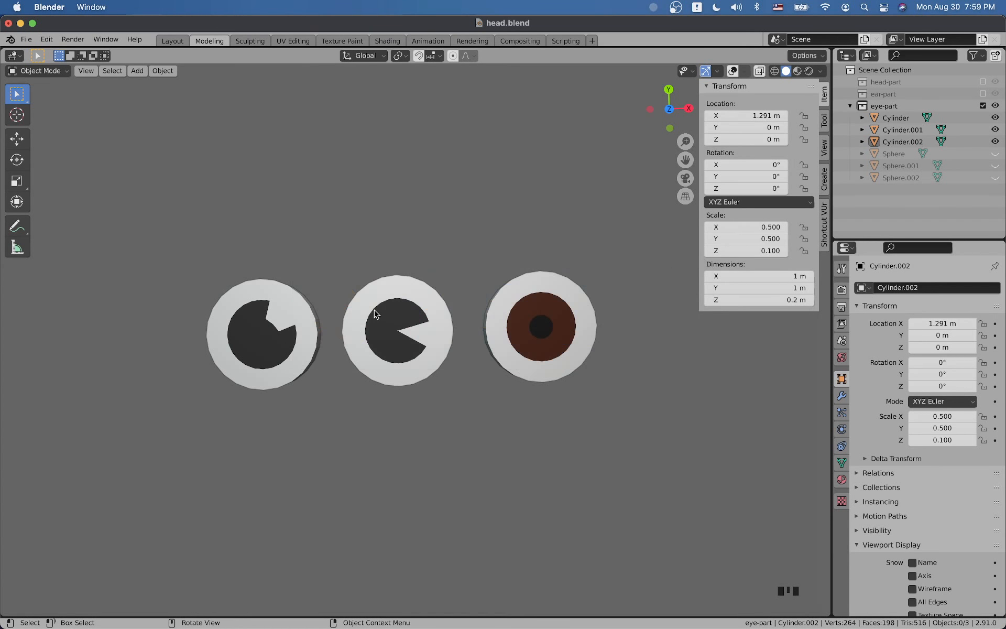
{"action": "key", "text": "super+Tab"}
{"action": "key", "text": "super+Tab"}
- Turn the viewport overlays back on, and hide the brown-iris disc and the disc with the blunt-notched pupil
{"action": "left_click", "coordinate": [404, 329]}
{"action": "middle_click_drag", "start_coordinate": [440, 353], "coordinate": [520, 279]}
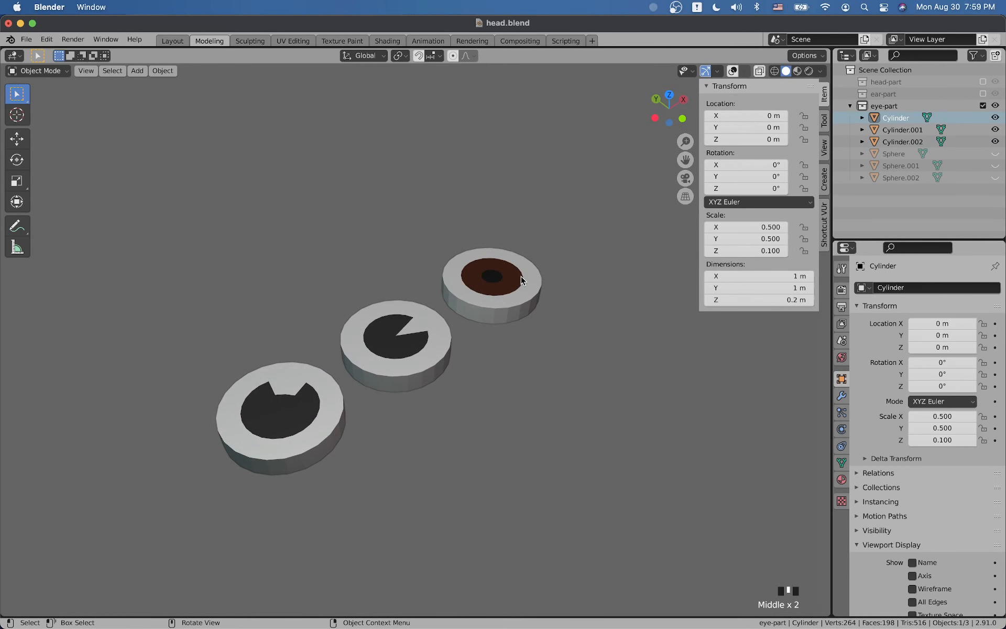
{"action": "left_click", "coordinate": [521, 276]}
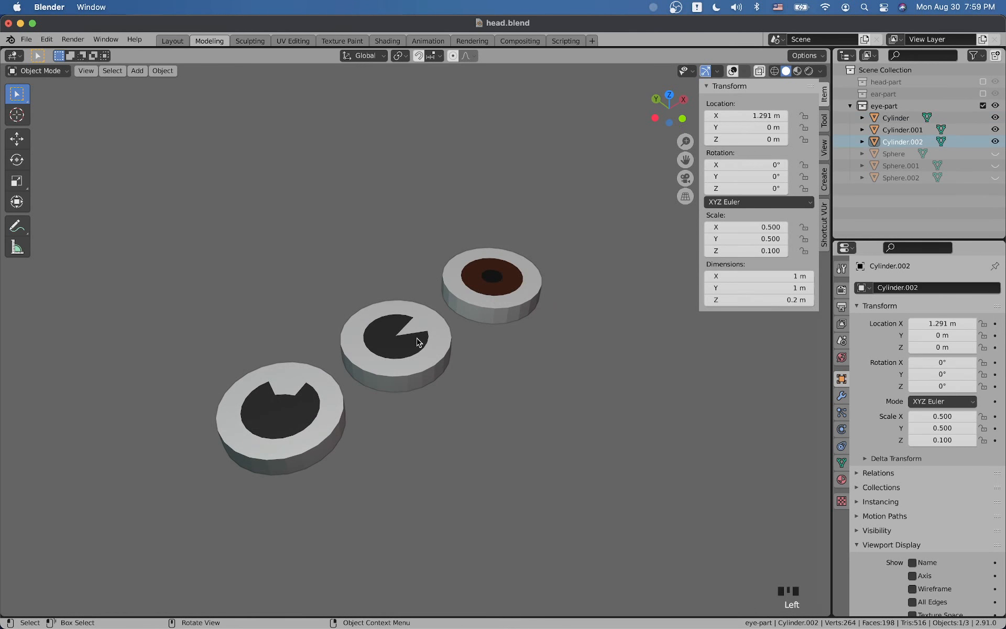
{"action": "left_click", "coordinate": [732, 70]}
{"action": "middle_click_drag", "start_coordinate": [550, 258], "coordinate": [429, 291]}
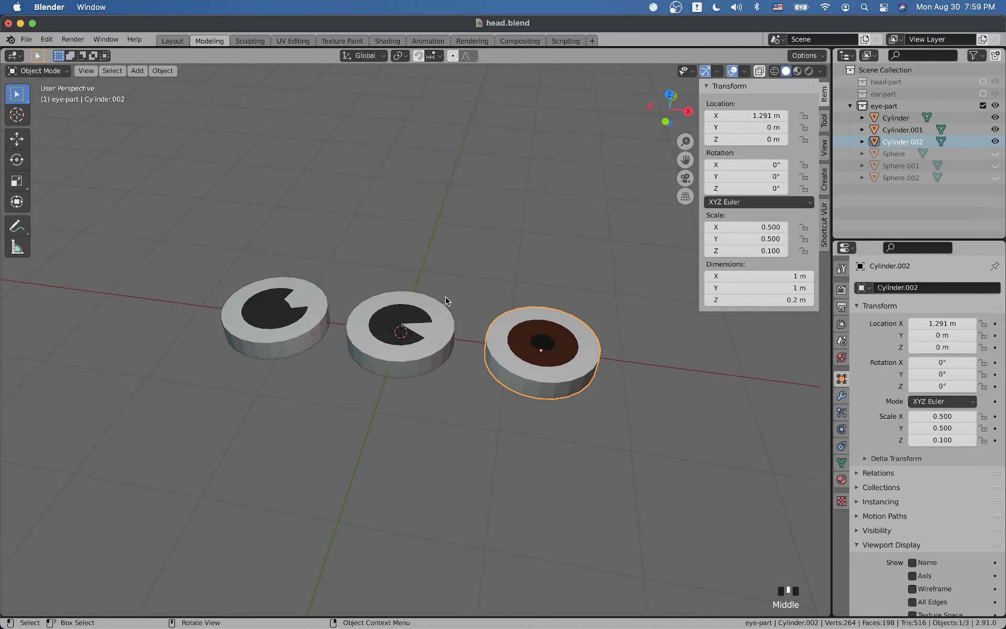
{"action": "key", "text": "h"}
{"action": "left_click", "coordinate": [313, 303]}
{"action": "key", "text": "h"}
- Scale up the tiny central face of the sharp-notched pupil disc by a factor of 31.241
{"action": "left_click", "coordinate": [397, 317]}
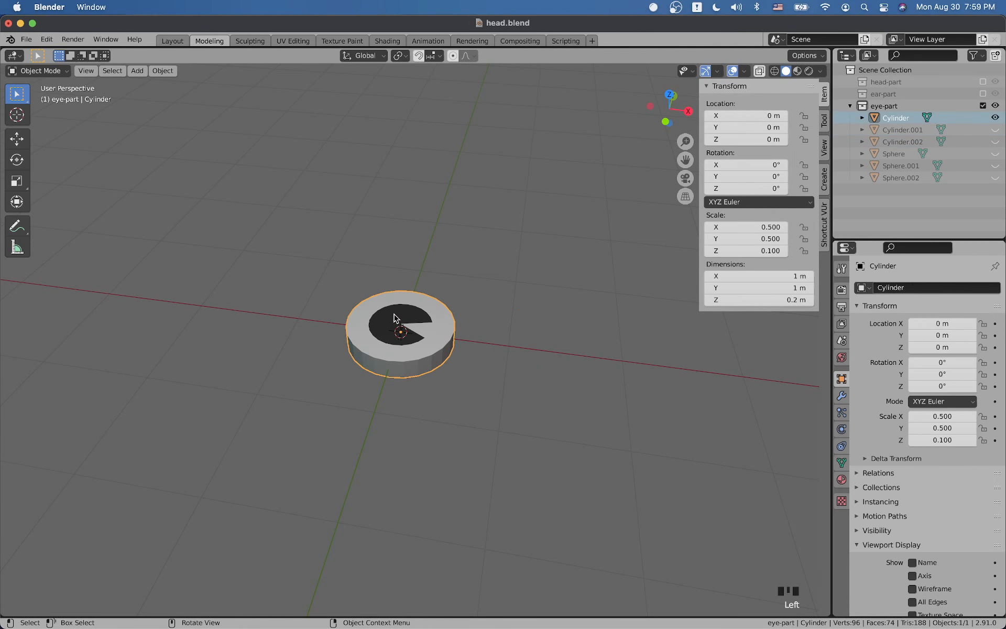
{"action": "scroll", "coordinate": [400, 317], "scroll_direction": "up", "scroll_amount": 6}
{"action": "key", "text": "Tab"}
{"action": "scroll", "coordinate": [368, 287], "scroll_direction": "up", "scroll_amount": 8}
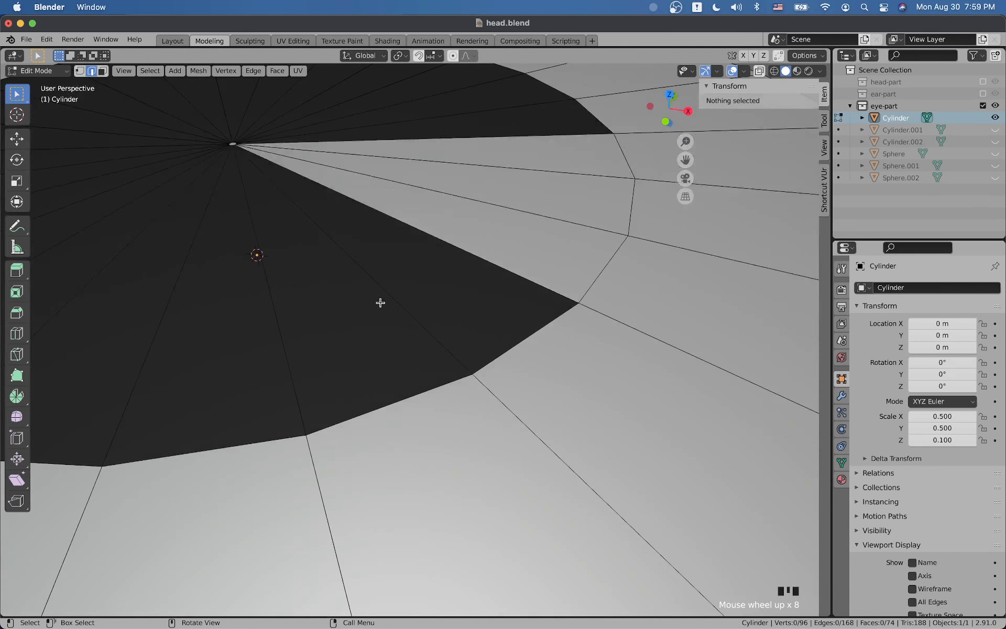
{"action": "middle_click_drag", "start_coordinate": [379, 301], "coordinate": [296, 208], "text": "shift"}
{"action": "scroll", "coordinate": [336, 249], "scroll_direction": "up", "scroll_amount": 3}
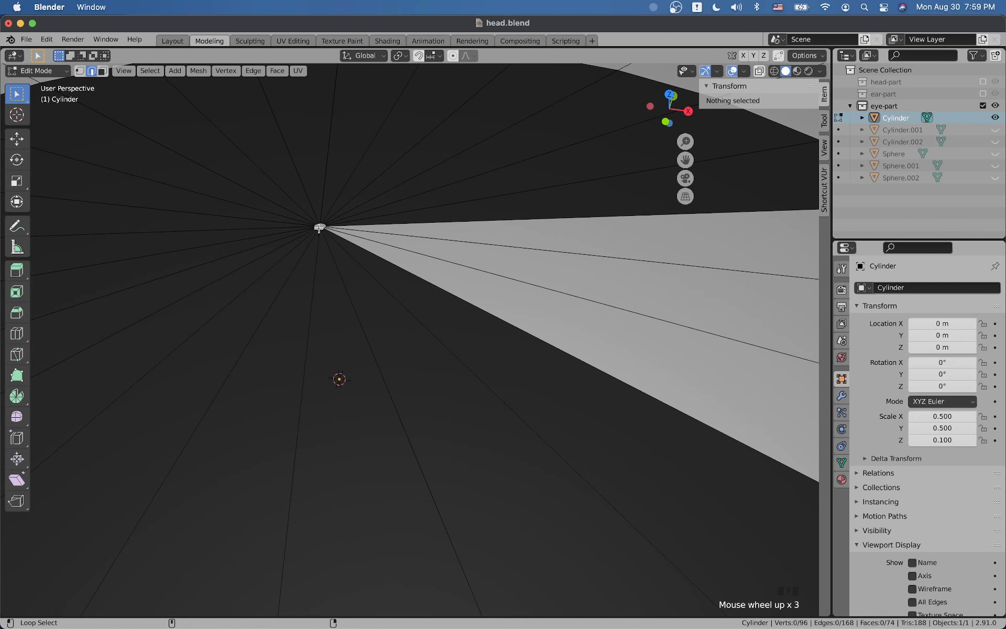
{"action": "left_click", "coordinate": [319, 228], "text": "alt+shift"}
{"action": "scroll", "coordinate": [340, 268], "scroll_direction": "down", "scroll_amount": 5}
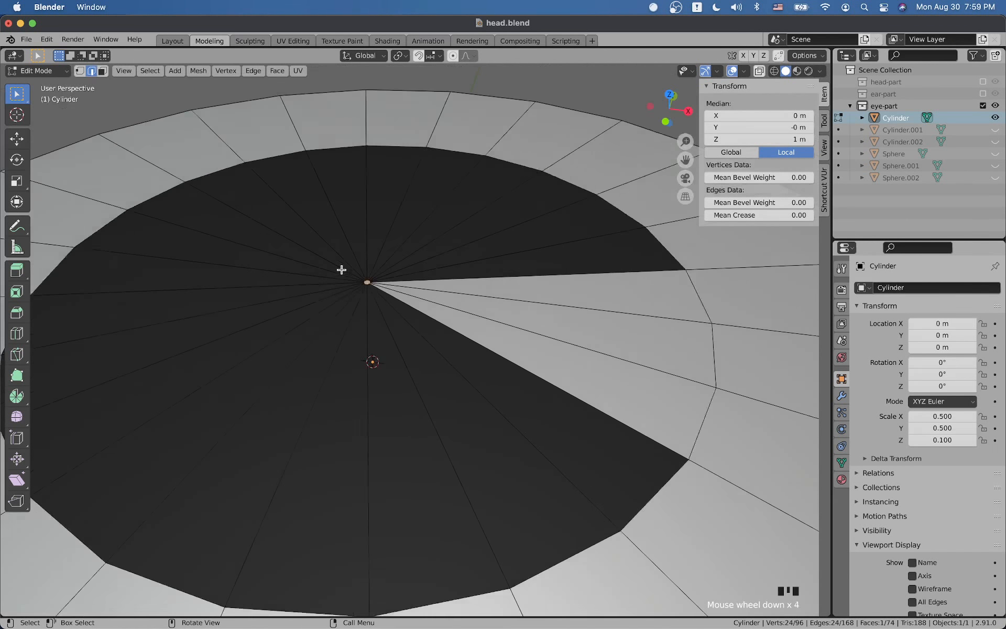
{"action": "key", "text": "s"}
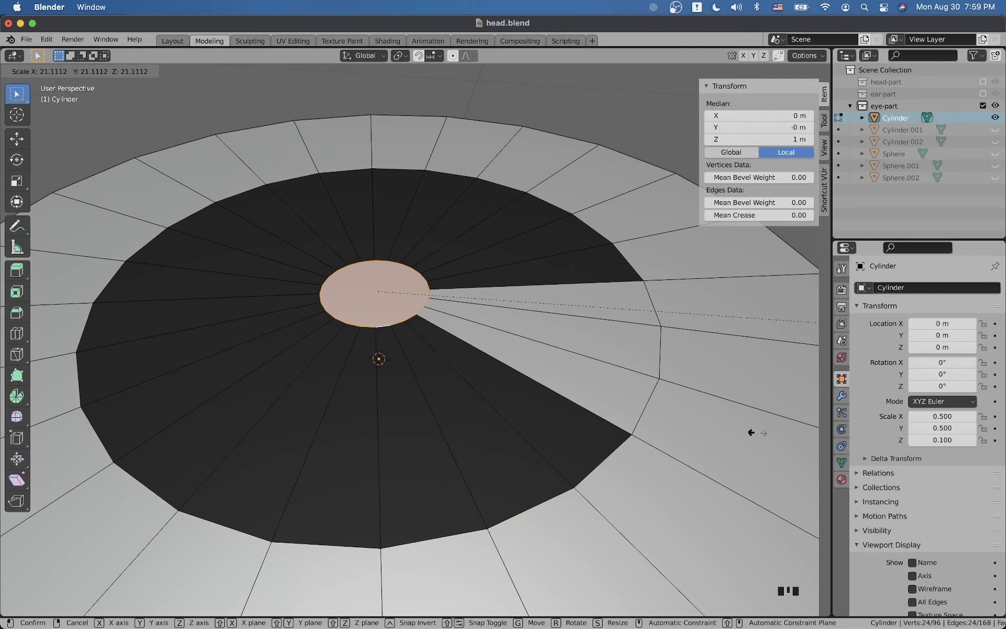
{"action": "left_click", "coordinate": [2, 439]}
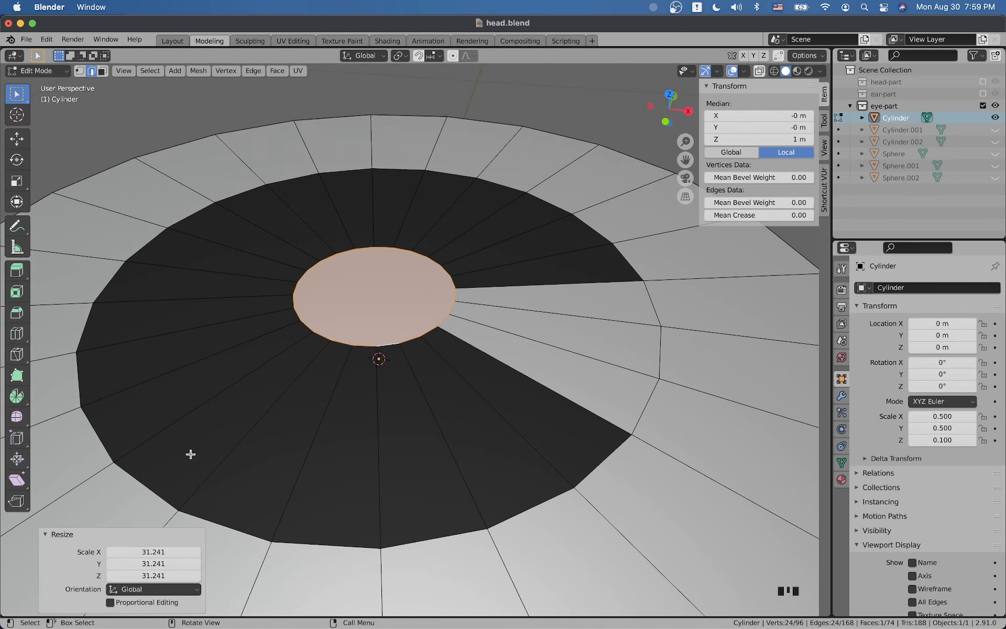
- Enlarge the pupil's central face again by a factor of 1.732
{"action": "scroll", "coordinate": [194, 451], "scroll_direction": "down", "scroll_amount": 7}
{"action": "middle_click_drag", "start_coordinate": [341, 389], "coordinate": [386, 423]}
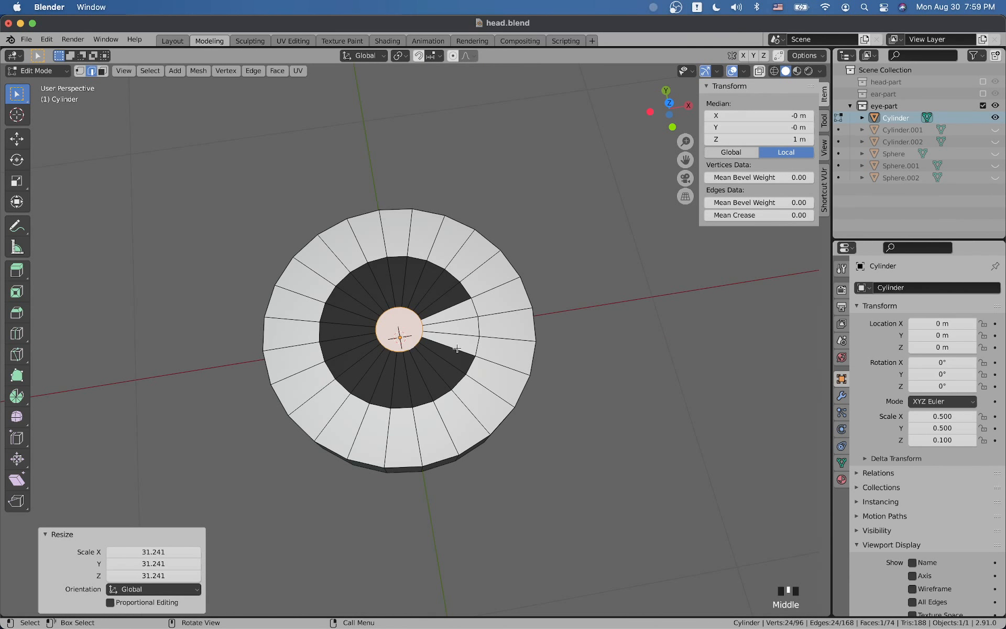
{"action": "key", "text": "s"}
{"action": "left_click", "coordinate": [499, 362]}
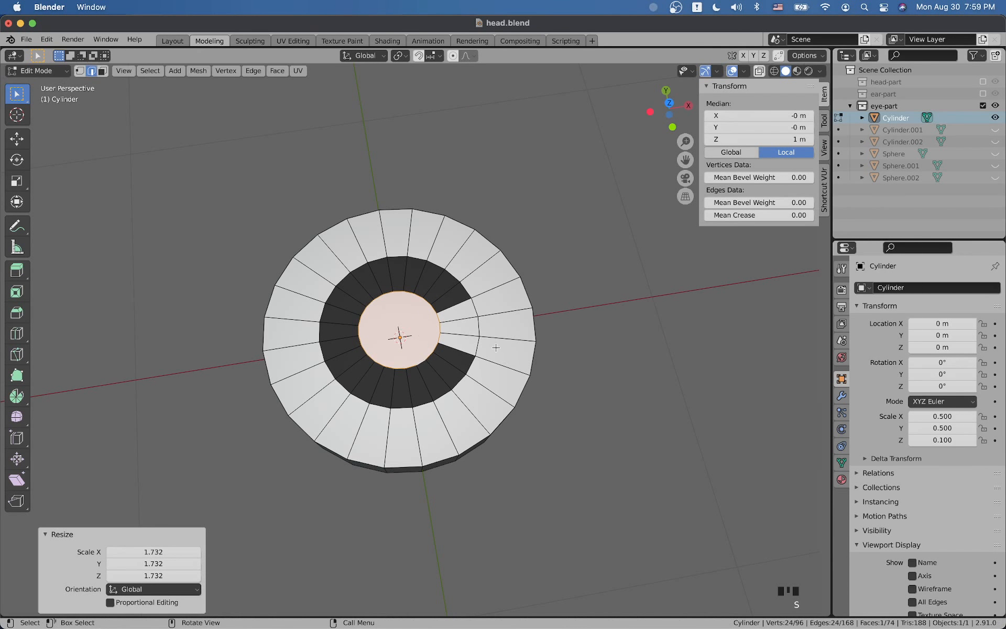
- Snap the 3D cursor to the centre of the selected central face
{"action": "scroll", "coordinate": [509, 348], "scroll_direction": "up", "scroll_amount": 3}
{"action": "key", "text": "shift+s"}
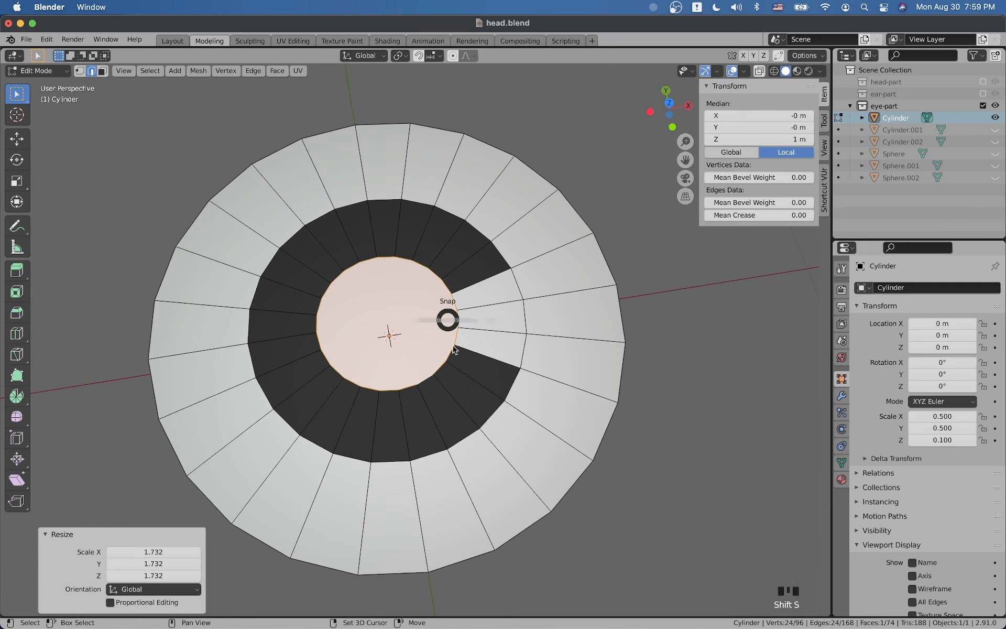
{"action": "left_click", "coordinate": [452, 385]}
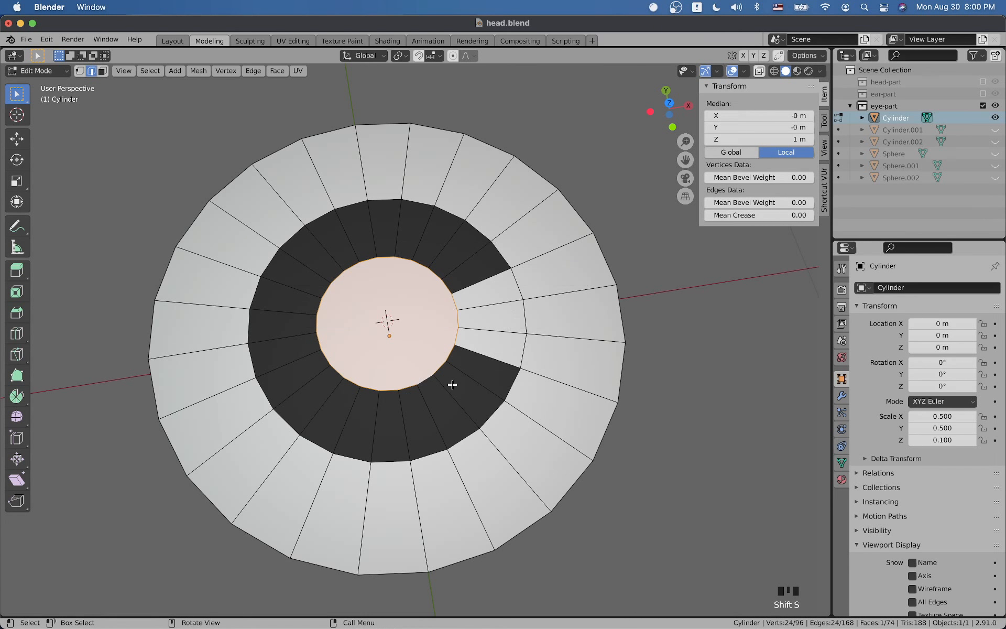
- Scale the two inner corner vertices of the pupil notch outward by 1.4, using the 3D Cursor as pivot point
{"action": "key", "text": "Tab"}
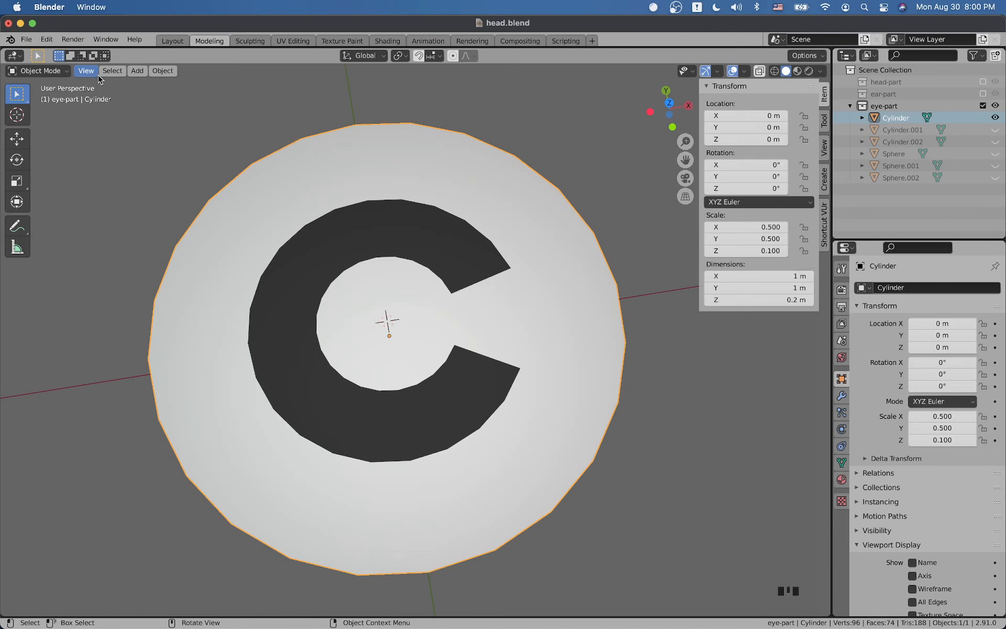
{"action": "scroll", "coordinate": [432, 291], "scroll_direction": "down", "scroll_amount": 3}
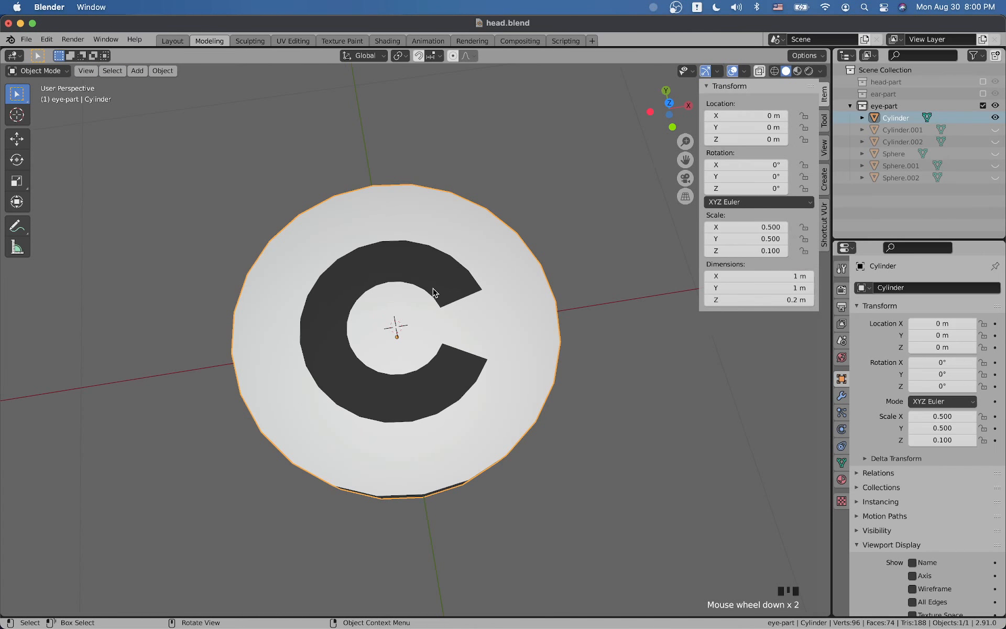
{"action": "middle_click_drag", "start_coordinate": [433, 292], "coordinate": [434, 321]}
{"action": "scroll", "coordinate": [434, 320], "scroll_direction": "up", "scroll_amount": 1}
{"action": "scroll", "coordinate": [434, 321], "scroll_direction": "up", "scroll_amount": 1}
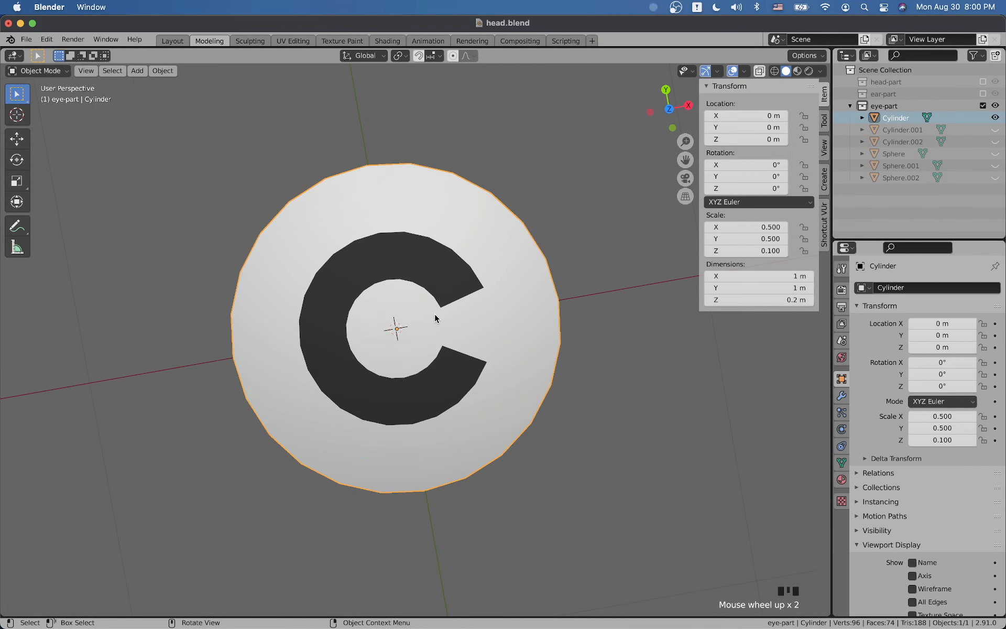
{"action": "key", "text": "Tab"}
{"action": "left_click", "coordinate": [80, 71]}
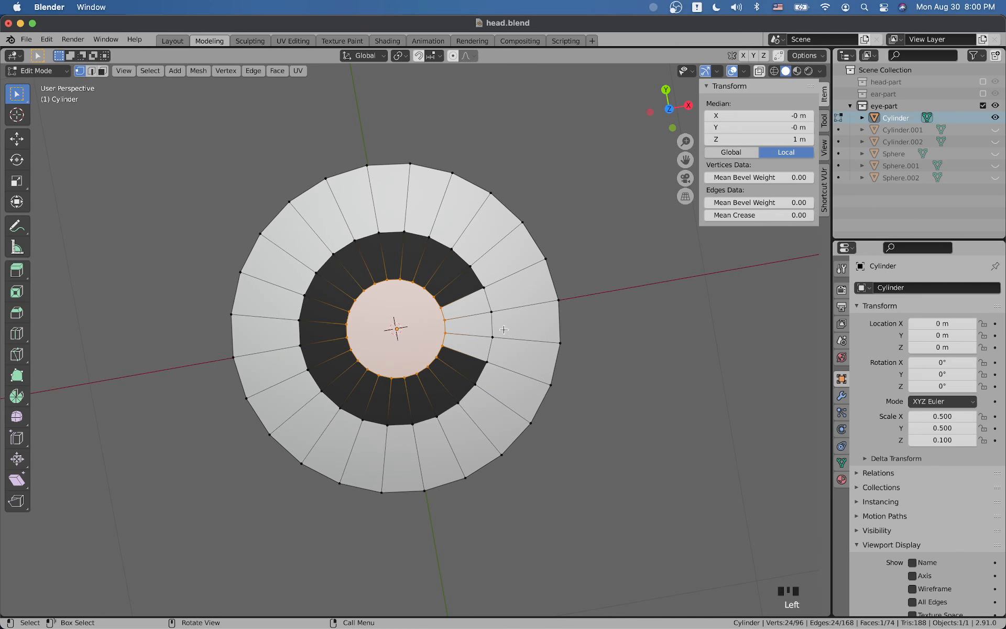
{"action": "left_click", "coordinate": [447, 345]}
{"action": "left_click", "coordinate": [444, 346], "text": "shift"}
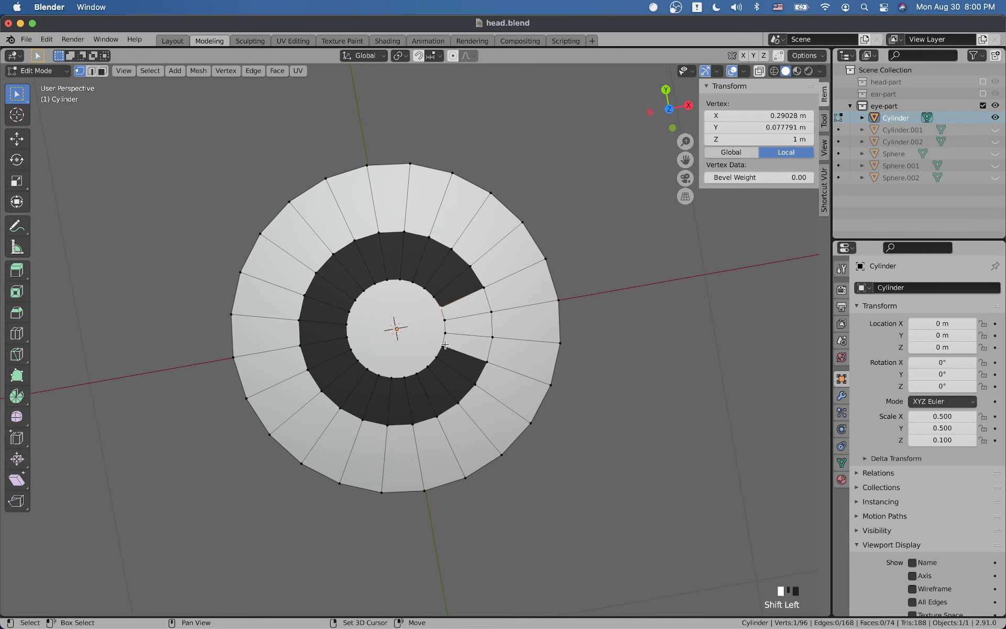
{"action": "scroll", "coordinate": [456, 343], "scroll_direction": "up", "scroll_amount": 2}
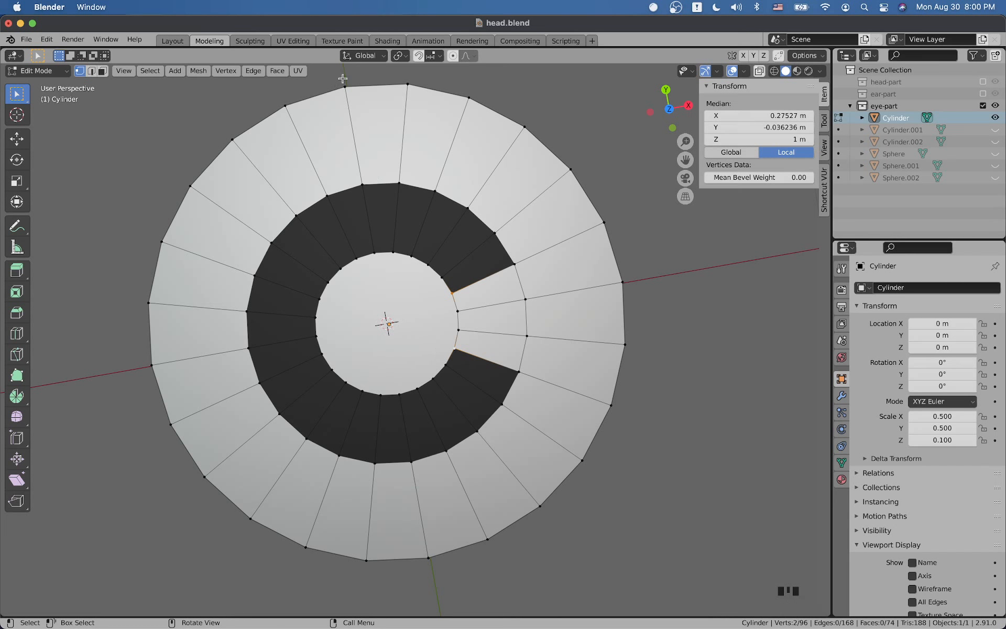
{"action": "left_click", "coordinate": [399, 56]}
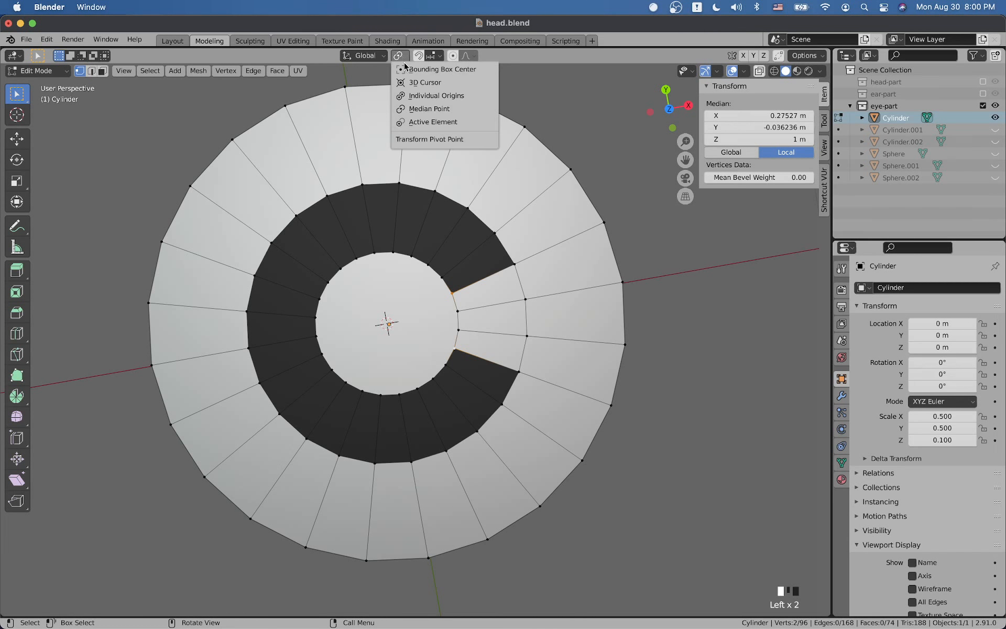
{"action": "left_click", "coordinate": [435, 82]}
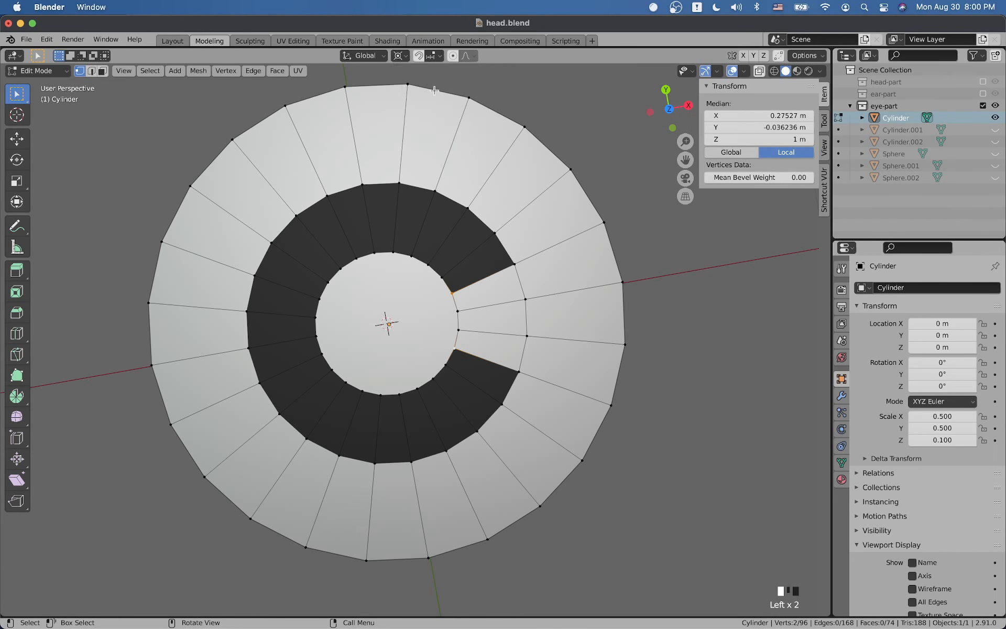
{"action": "key", "text": "s"}
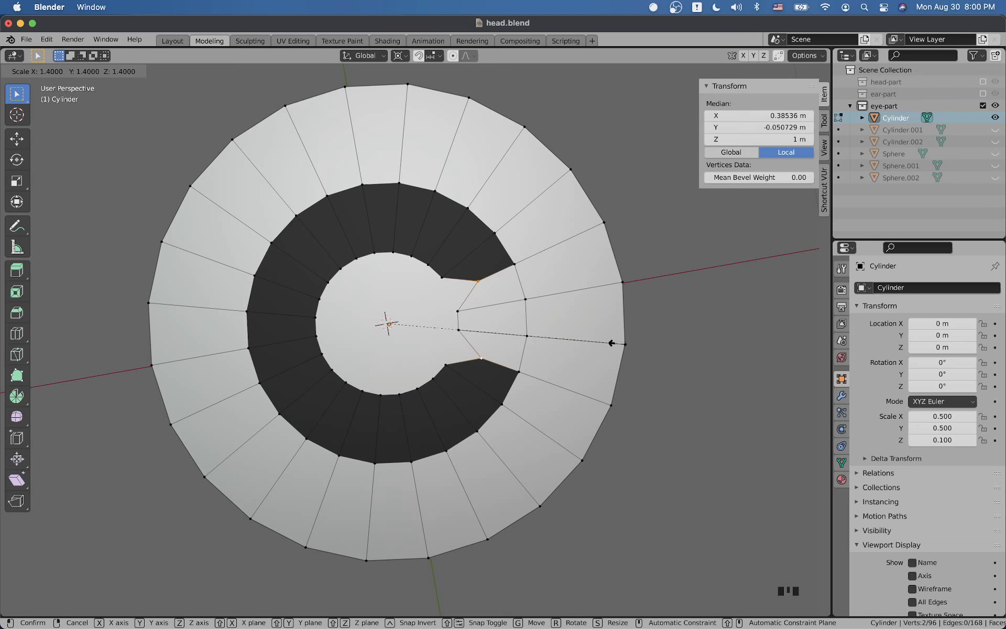
{"action": "left_click", "coordinate": [618, 343]}
- Switch to Vertex Paint and sample the dark colour of a pupil ring face as the brush colour
{"action": "left_click", "coordinate": [103, 71]}
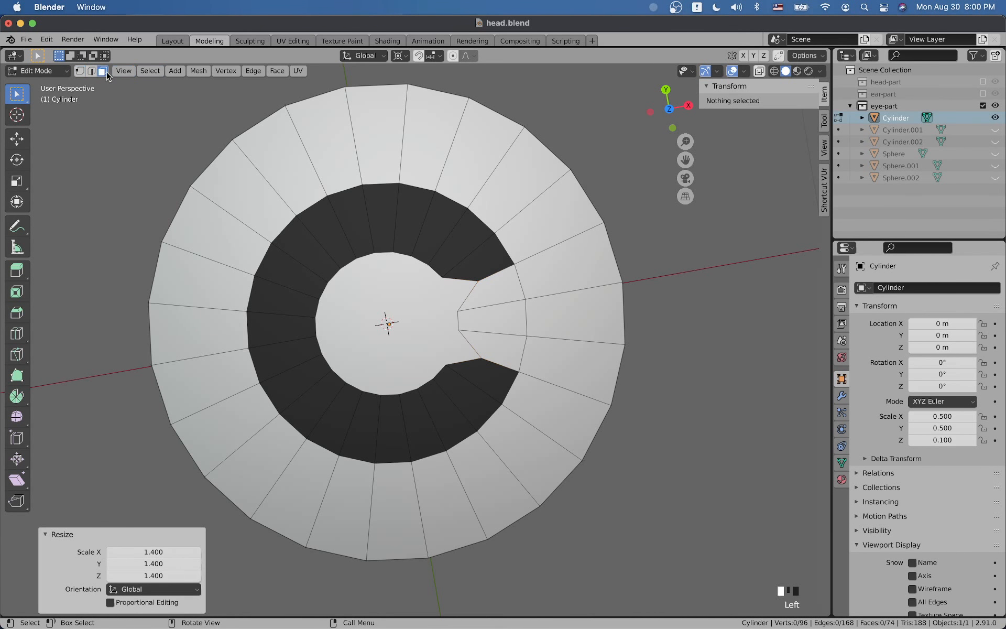
{"action": "left_click", "coordinate": [428, 338]}
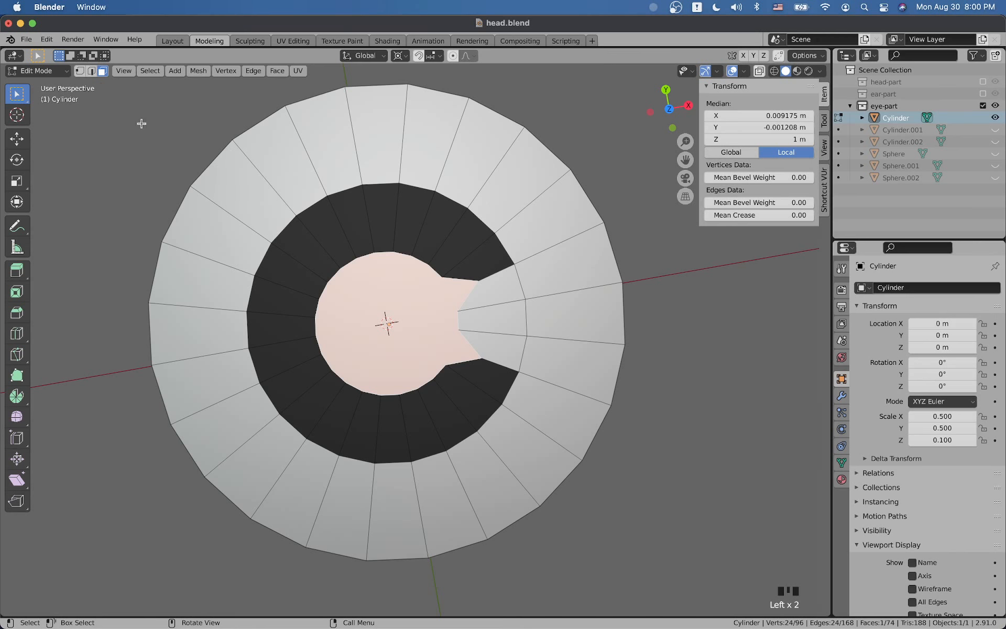
{"action": "left_click", "coordinate": [36, 71]}
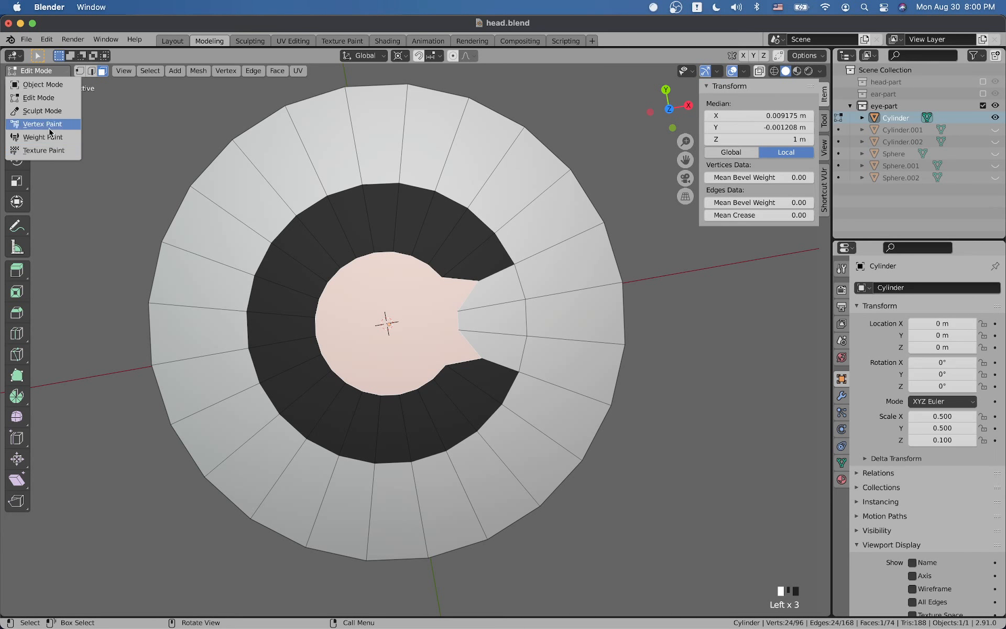
{"action": "left_click", "coordinate": [323, 241]}
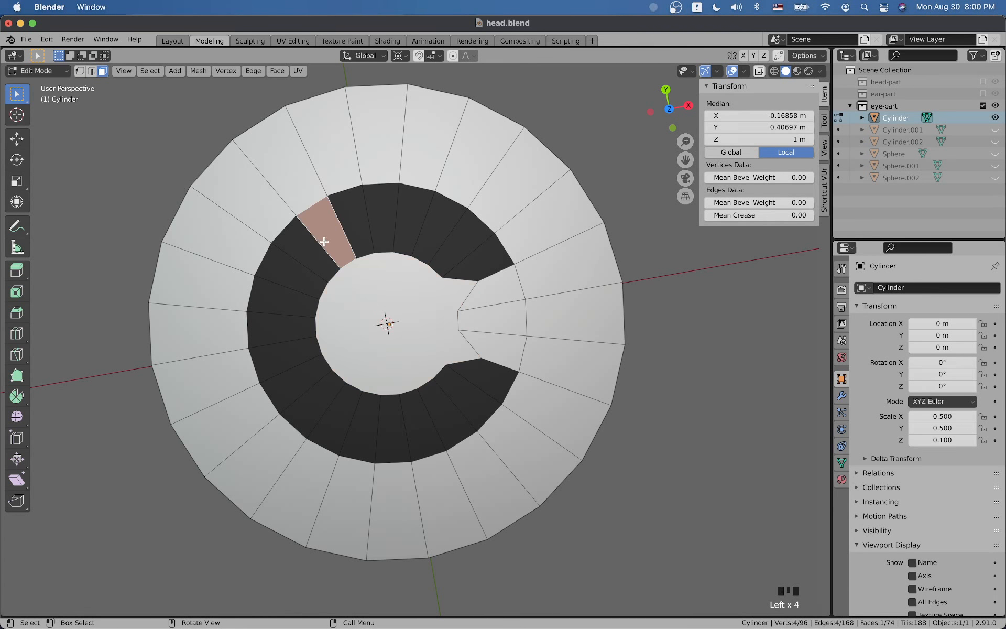
{"action": "left_click", "coordinate": [32, 70]}
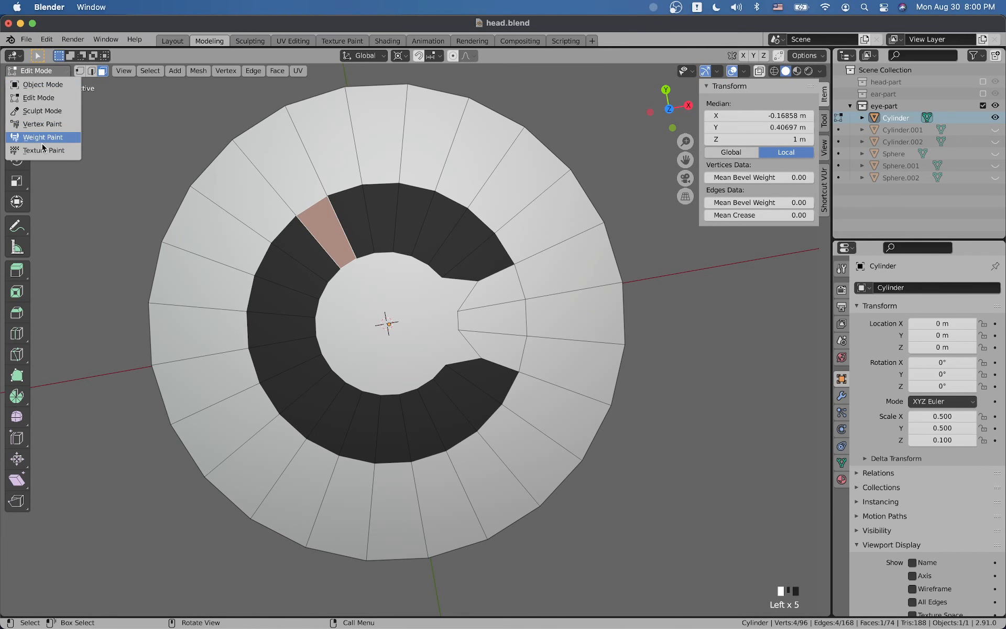
{"action": "left_click", "coordinate": [46, 126]}
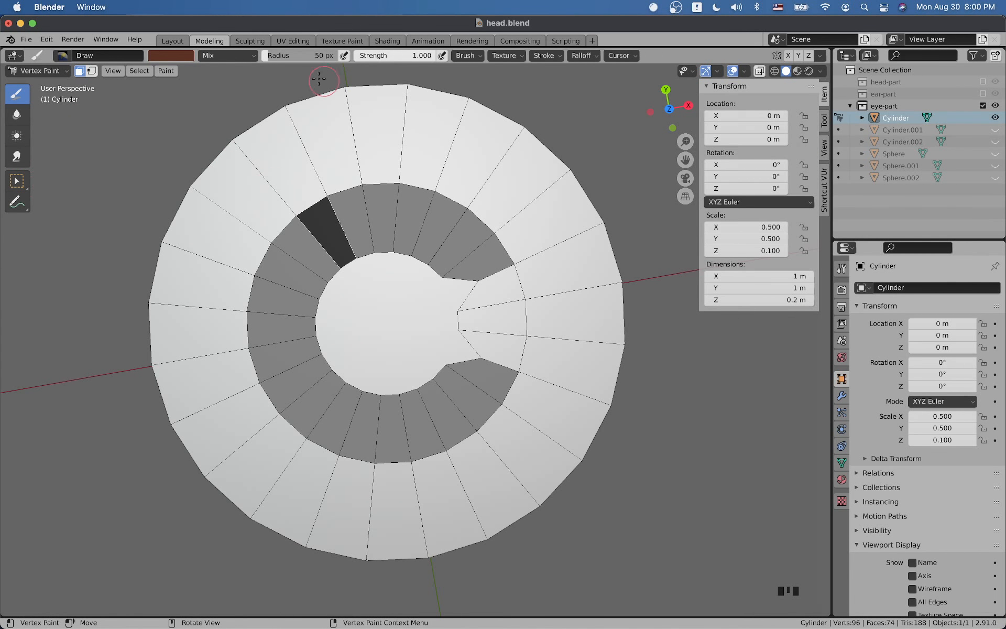
{"action": "left_click", "coordinate": [169, 56]}
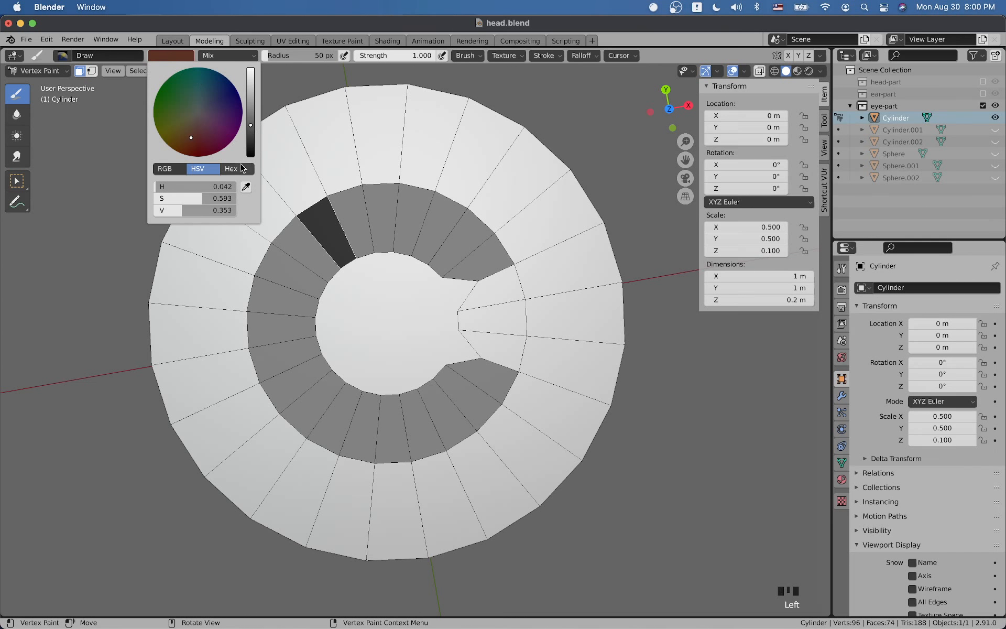
{"action": "left_click", "coordinate": [246, 187]}
{"action": "left_click", "coordinate": [324, 214]}
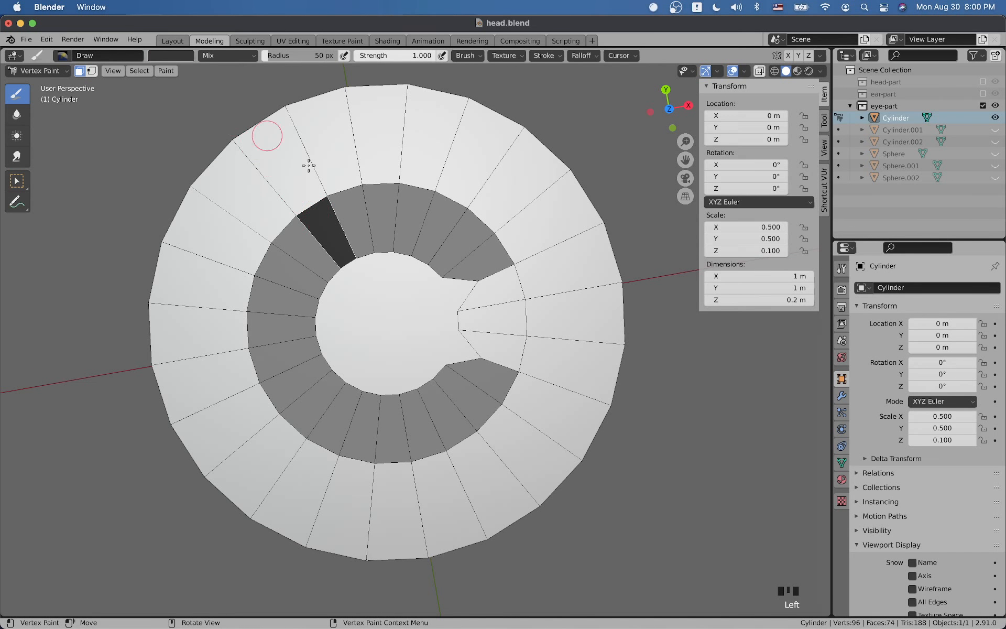
- Select only the pupil's central face, fill it with the sampled dark vertex colour, and clear the selection in Edit Mode
{"action": "left_click_drag", "start_coordinate": [365, 278], "coordinate": [380, 283]}
{"action": "left_click_drag", "start_coordinate": [378, 322], "coordinate": [376, 317]}
{"action": "key", "text": "alt+a"}
{"action": "left_click", "coordinate": [377, 310]}
{"action": "left_click", "coordinate": [393, 303], "text": "shift"}
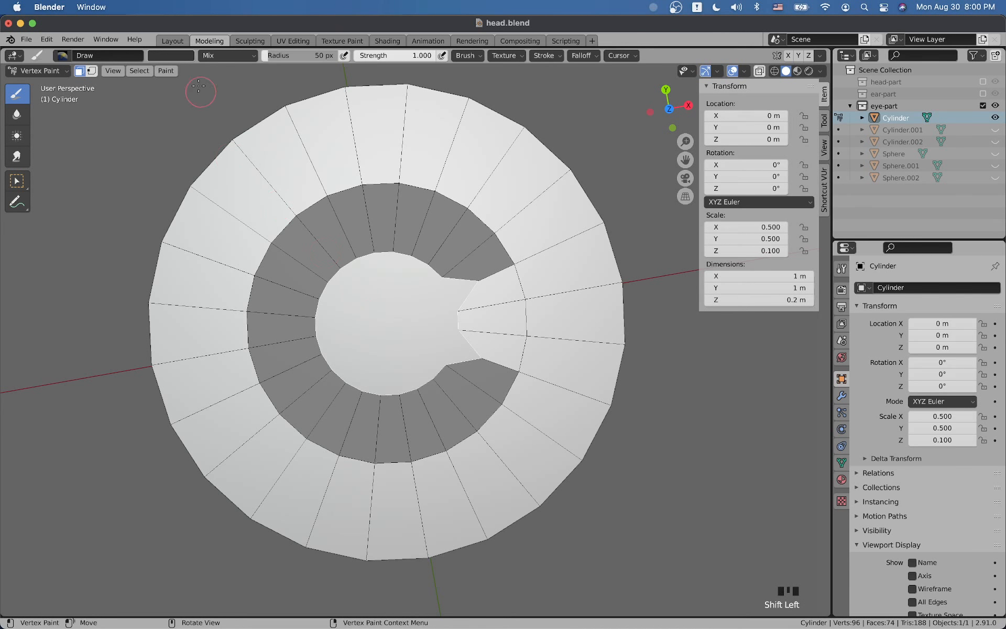
{"action": "left_click", "coordinate": [165, 70]}
{"action": "left_click", "coordinate": [181, 84]}
{"action": "key", "text": "Tab"}
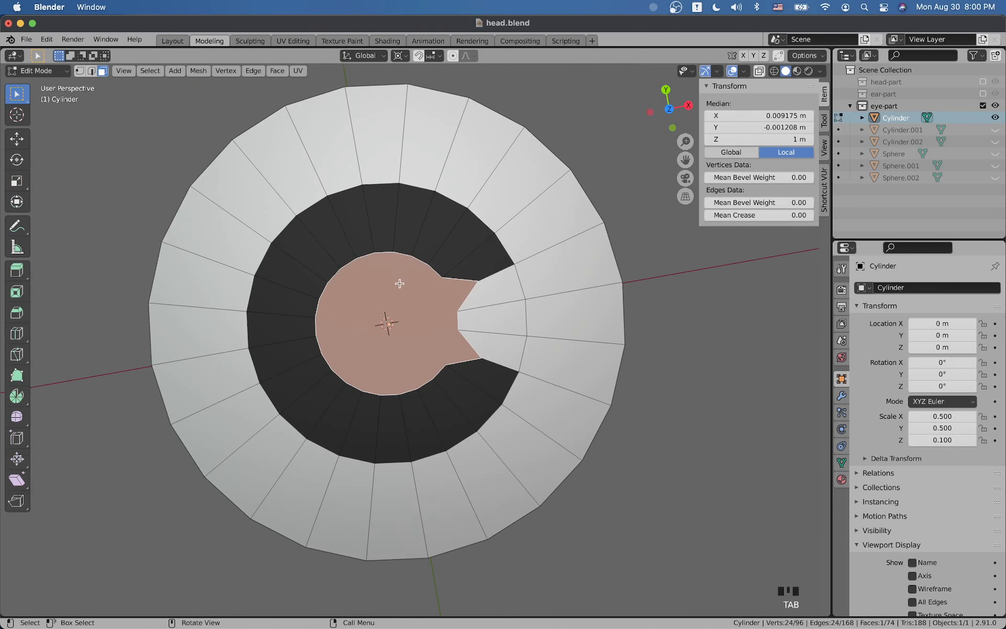
{"action": "key", "text": "alt+a"}
- Select all the dark ring faces surrounding the pupil's central face, leaving the central face and the white faces unselected
{"action": "left_click", "coordinate": [50, 71]}
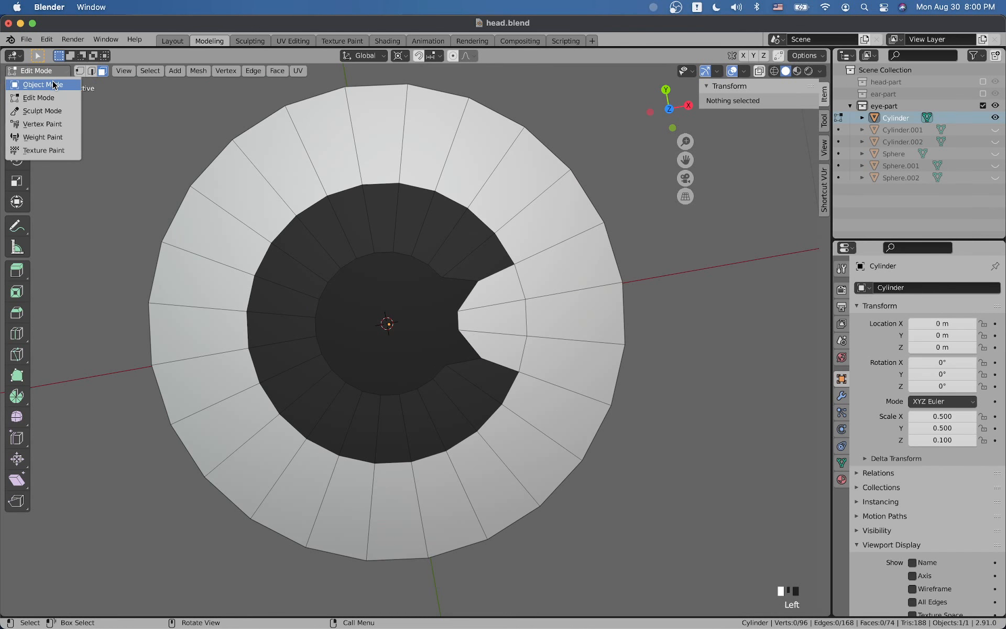
{"action": "left_click", "coordinate": [54, 85]}
{"action": "key", "text": "Tab"}
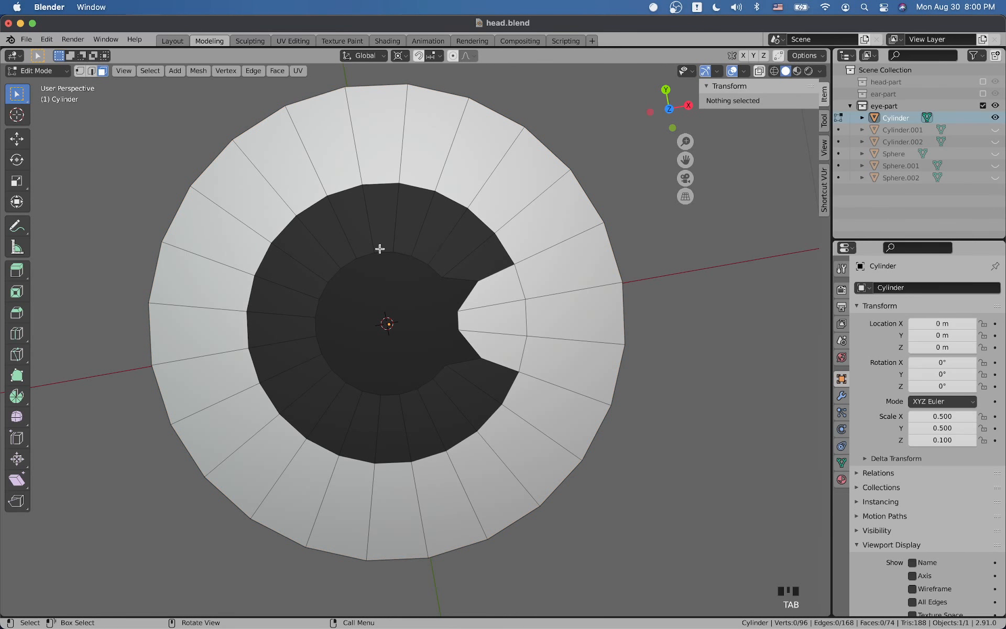
{"action": "left_click", "coordinate": [474, 259]}
{"action": "left_click", "coordinate": [451, 246], "text": "shift"}
{"action": "key", "text": "c"}
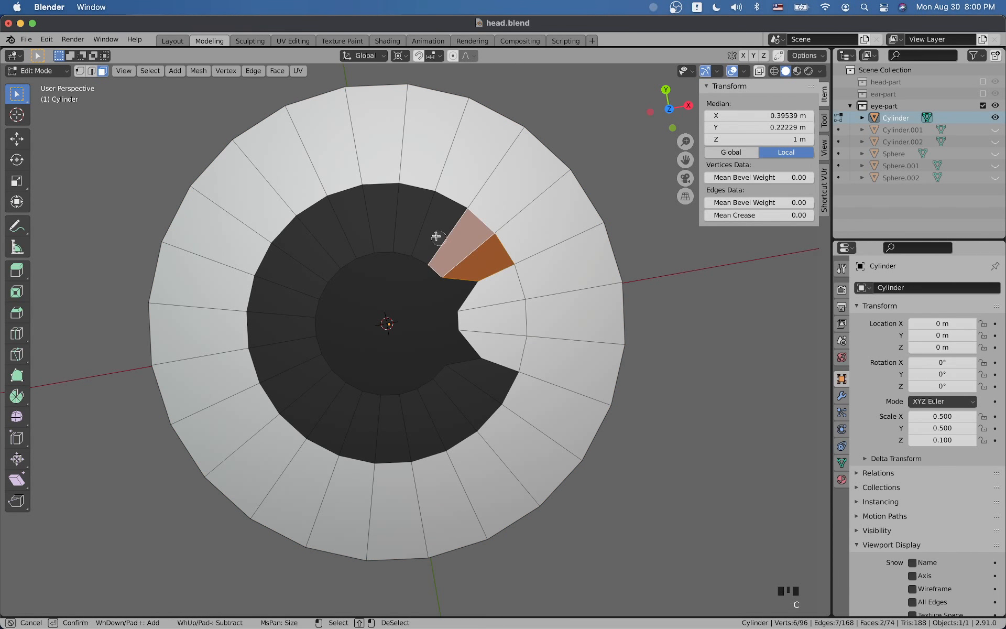
{"action": "mouse_move", "coordinate": [437, 237]}
{"action": "left_mouse_down"}
{"action": "mouse_move", "coordinate": [267, 312]}
{"action": "mouse_move", "coordinate": [334, 401]}
{"action": "mouse_move", "coordinate": [438, 416]}
{"action": "mouse_move", "coordinate": [481, 381]}
{"action": "left_mouse_up"}
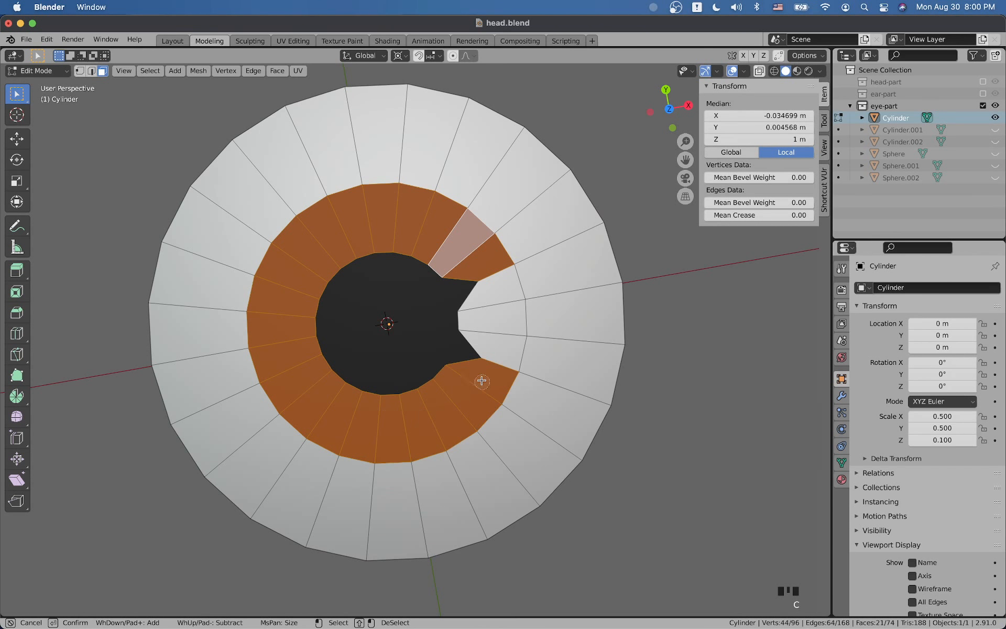
{"action": "key", "text": "Escape"}
- Fill the selected pupil ring faces with the sampled dark vertex colour in Vertex Paint and return to Object Mode
{"action": "left_click", "coordinate": [36, 71]}
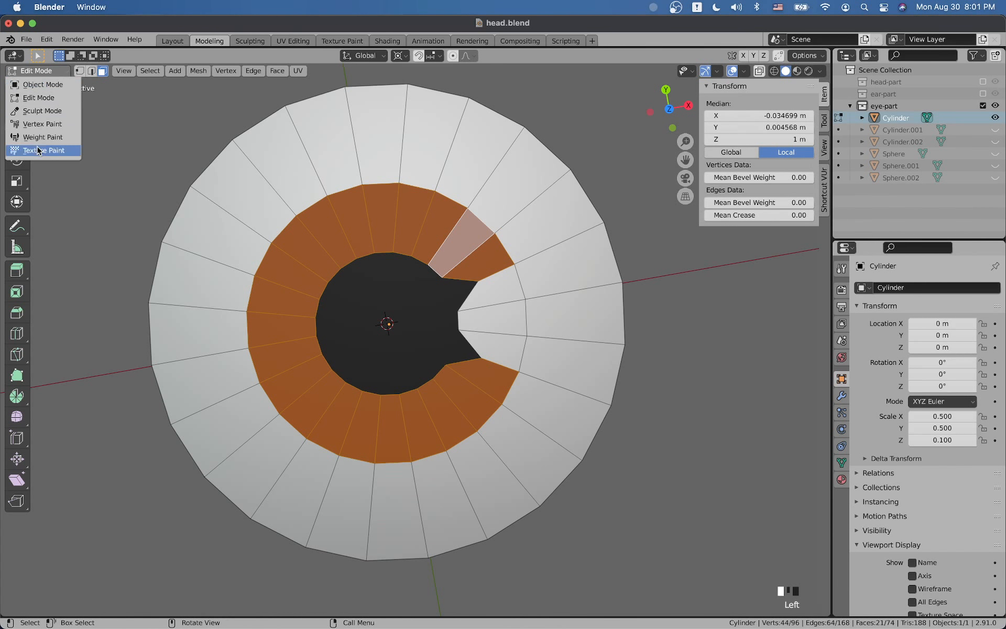
{"action": "left_click", "coordinate": [41, 124]}
{"action": "left_click", "coordinate": [166, 71]}
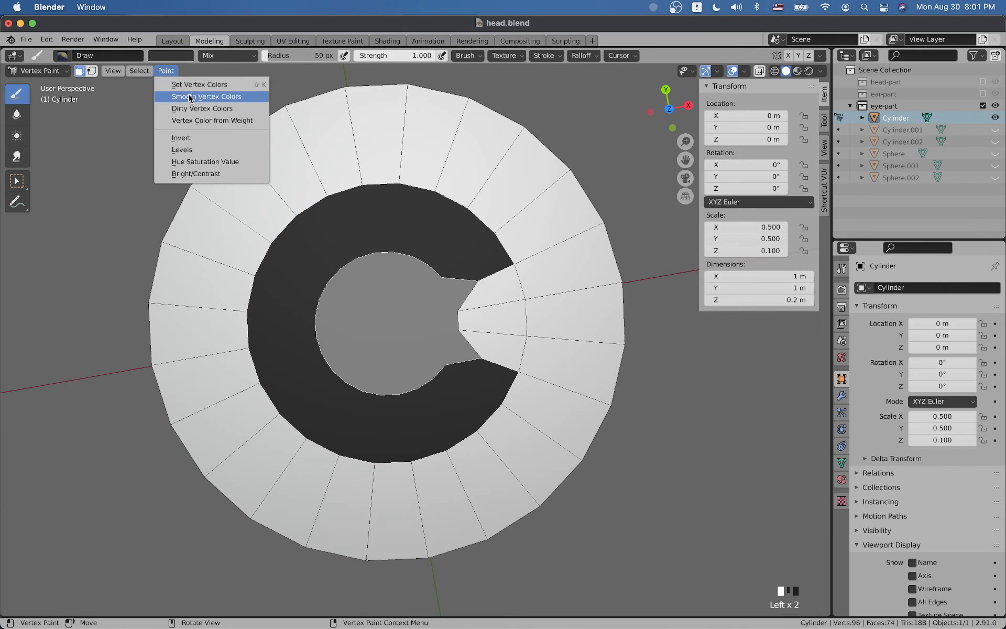
{"action": "left_click", "coordinate": [199, 84]}
{"action": "key", "text": "Tab"}
{"action": "key", "text": "Tab"}
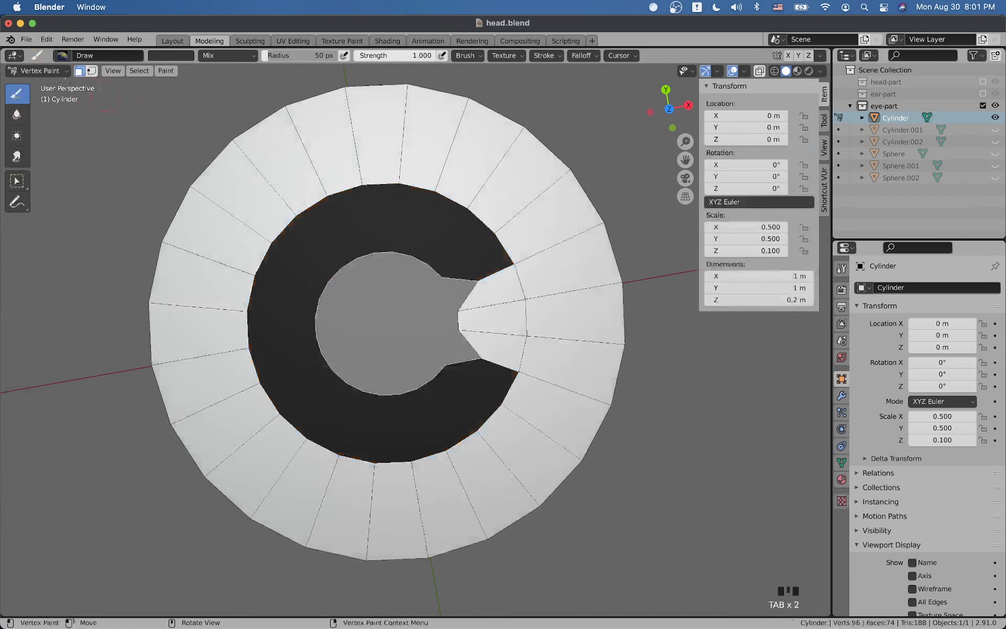
{"action": "left_click", "coordinate": [39, 71]}
{"action": "left_click", "coordinate": [39, 27]}
- Examine the recoloured eye from a distance and at an angle with the viewport overlays hidden, and turn the overlays back on
{"action": "scroll", "coordinate": [367, 325], "scroll_direction": "down", "scroll_amount": 12}
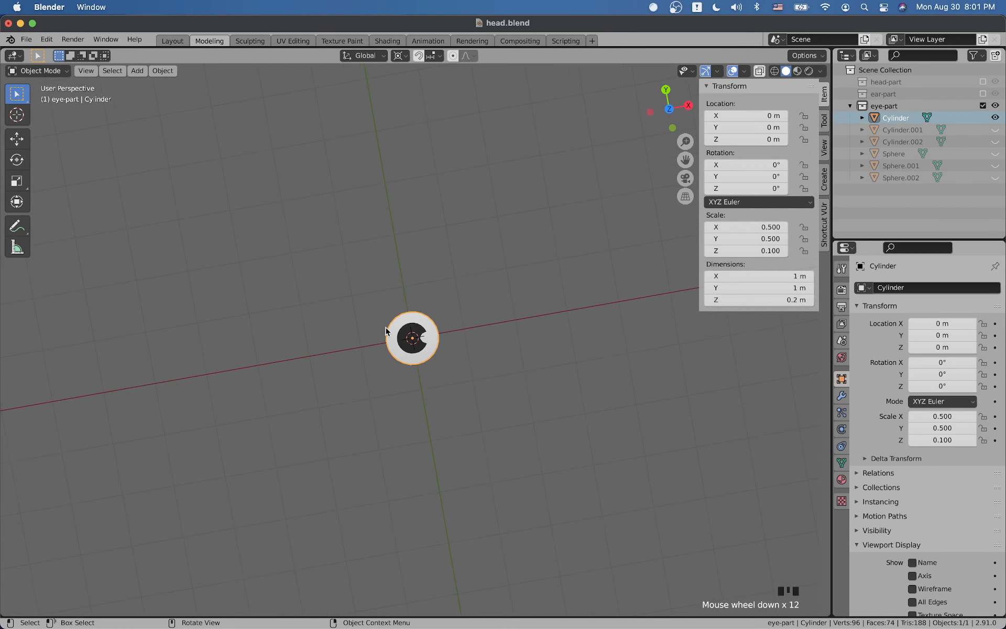
{"action": "left_click", "coordinate": [385, 325]}
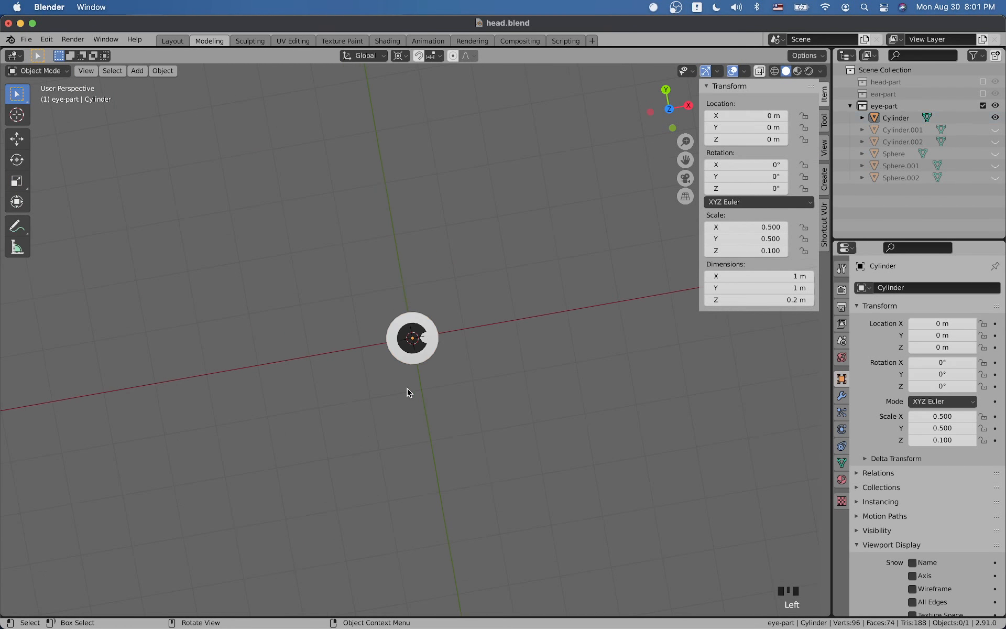
{"action": "left_click", "coordinate": [733, 71]}
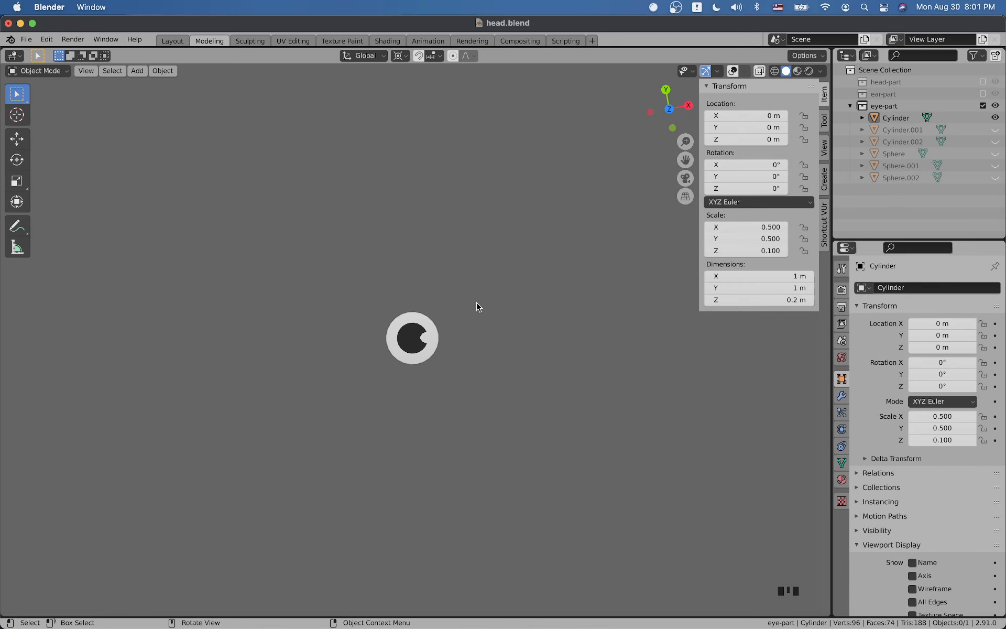
{"action": "mouse_move", "coordinate": [462, 341]}
{"action": "middle_mouse_down"}
{"action": "mouse_move", "coordinate": [442, 400]}
{"action": "mouse_move", "coordinate": [426, 382]}
{"action": "mouse_move", "coordinate": [432, 292]}
{"action": "mouse_move", "coordinate": [450, 338]}
{"action": "middle_mouse_up"}
{"action": "scroll", "coordinate": [449, 338], "scroll_direction": "up", "scroll_amount": 6}
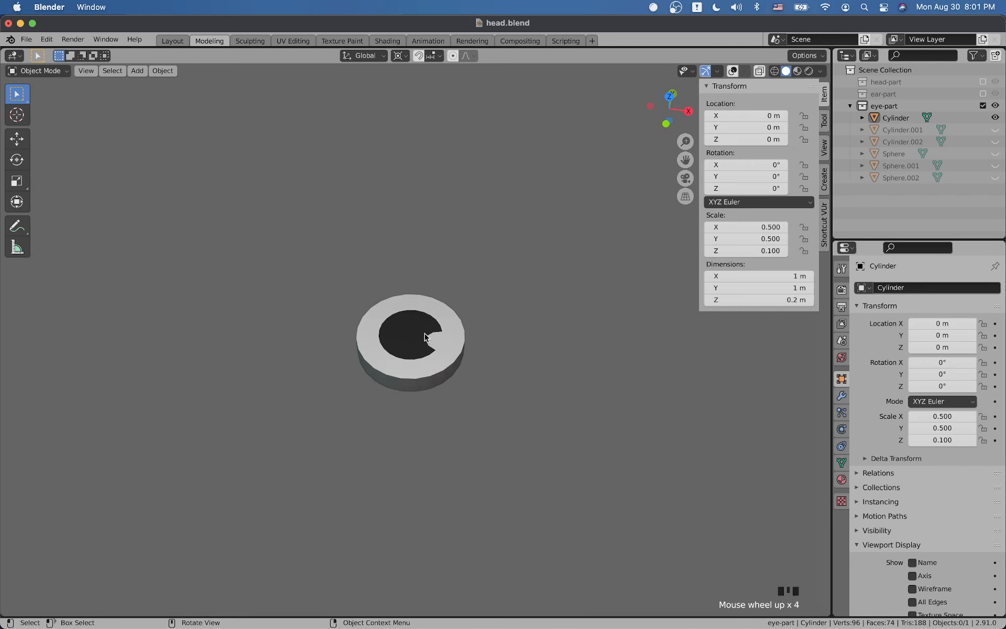
{"action": "scroll", "coordinate": [451, 340], "scroll_direction": "up", "scroll_amount": 3}
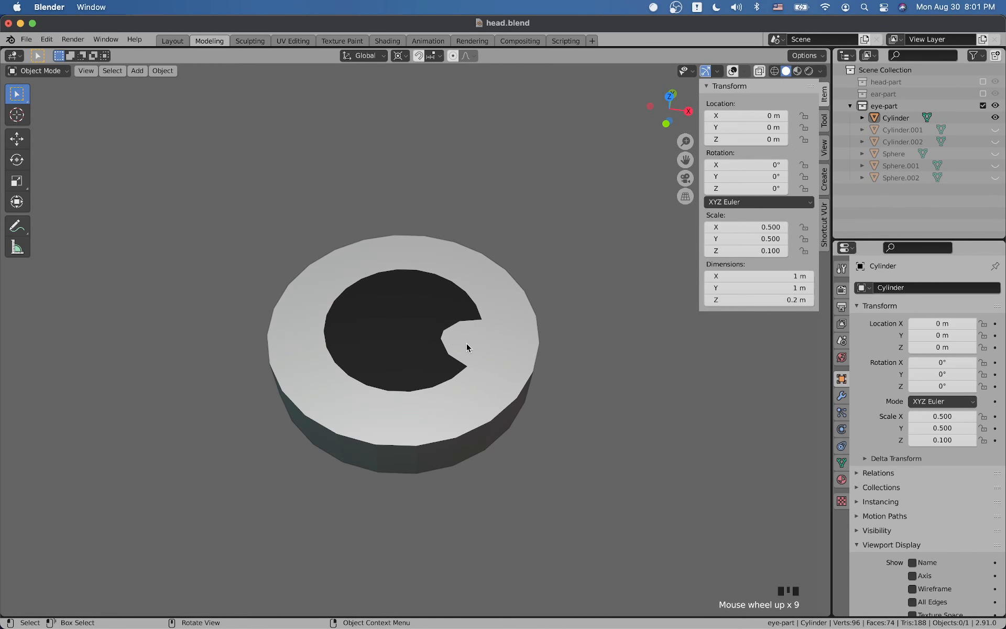
{"action": "scroll", "coordinate": [465, 344], "scroll_direction": "up", "scroll_amount": 4}
{"action": "left_click", "coordinate": [464, 339]}
{"action": "middle_click_drag", "start_coordinate": [445, 337], "coordinate": [444, 363]}
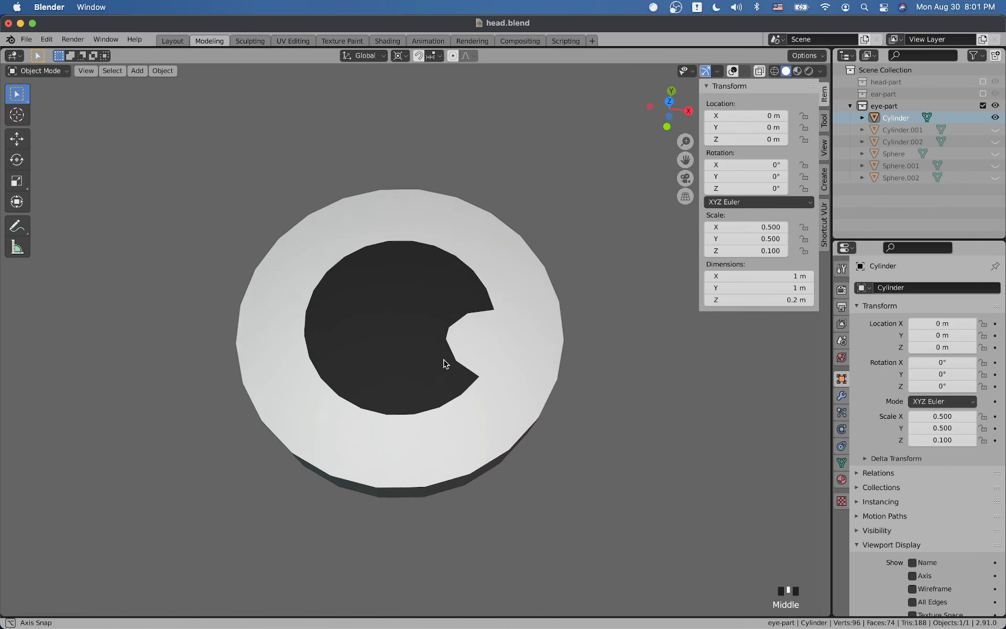
{"action": "key", "text": "Tab"}
{"action": "key", "text": "Tab"}
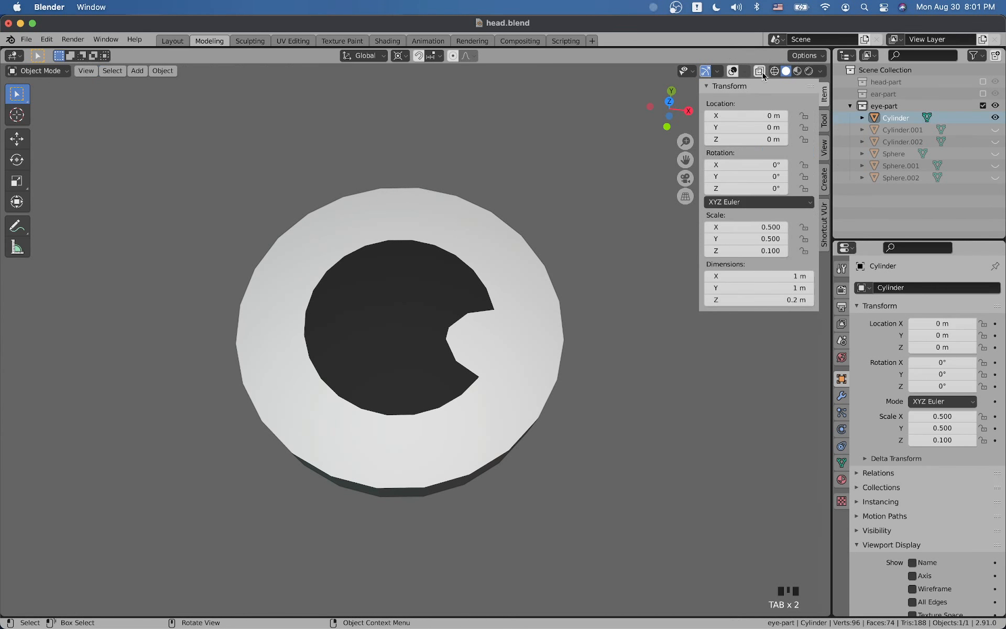
{"action": "left_click", "coordinate": [734, 71]}
{"action": "left_click", "coordinate": [471, 282]}
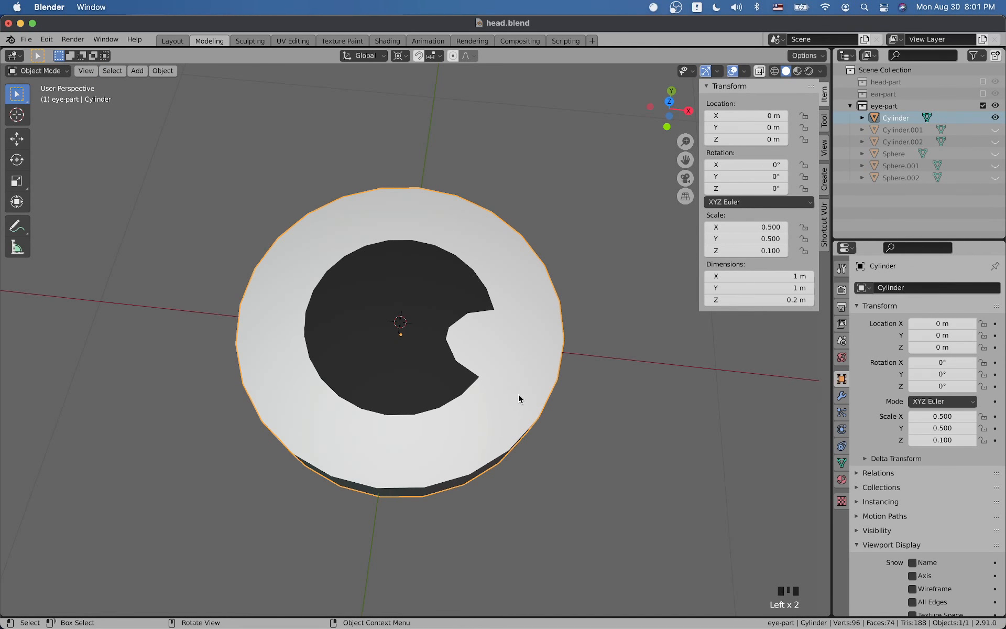
- In Edit Mode with nothing selected, knife-cut the pupil's central face from the ring's upper inner corner to the notch's upper inner vertex
{"action": "middle_click_drag", "start_coordinate": [517, 397], "coordinate": [498, 309]}
{"action": "key", "text": "Tab"}
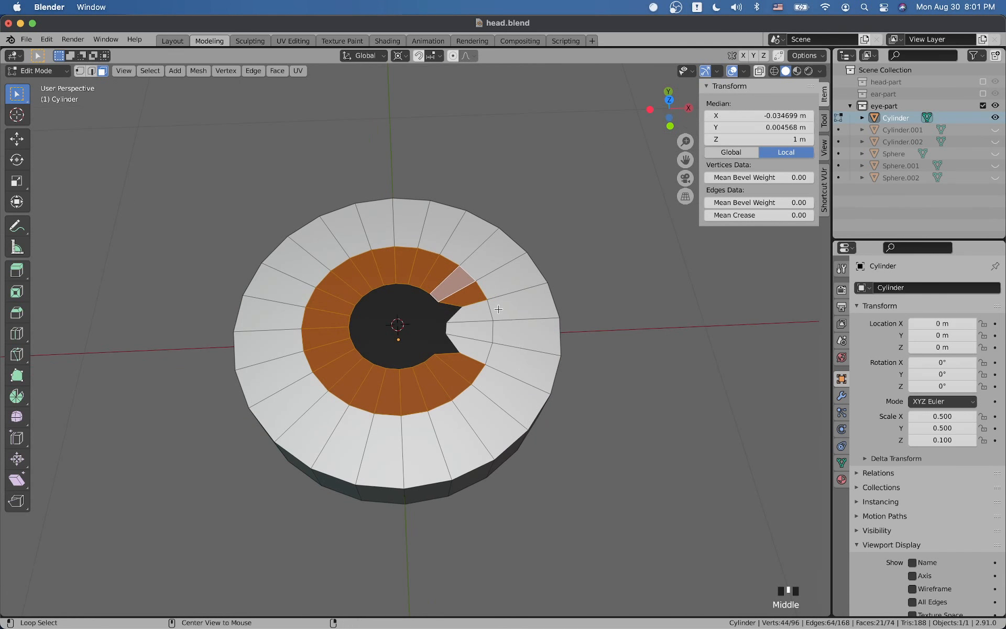
{"action": "key", "text": "alt+a"}
{"action": "scroll", "coordinate": [498, 309], "scroll_direction": "up", "scroll_amount": 2}
{"action": "scroll", "coordinate": [497, 314], "scroll_direction": "down", "scroll_amount": 1}
{"action": "scroll", "coordinate": [497, 314], "scroll_direction": "up", "scroll_amount": 2}
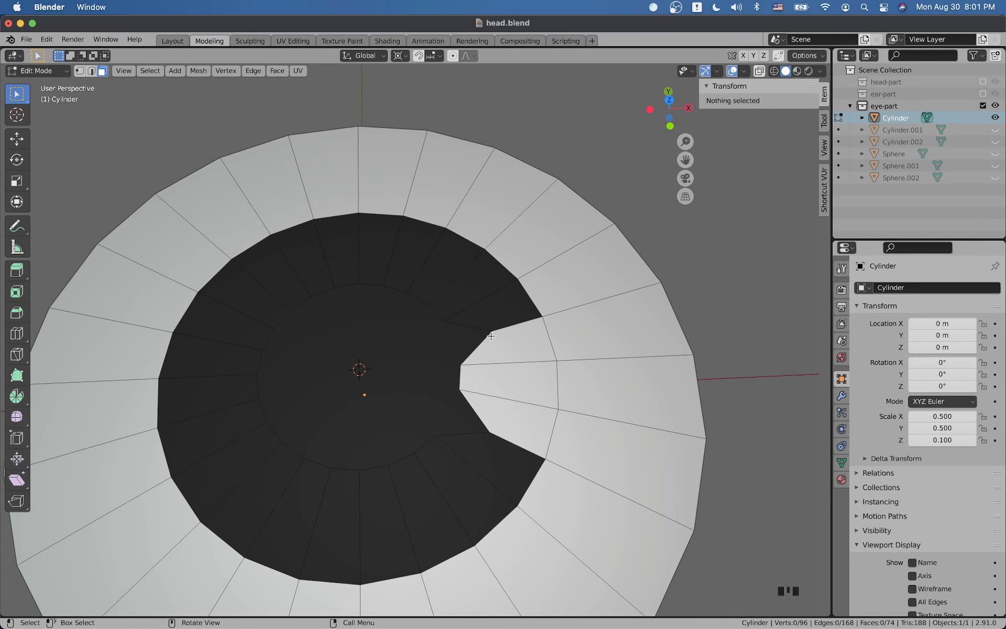
{"action": "key", "text": "k"}
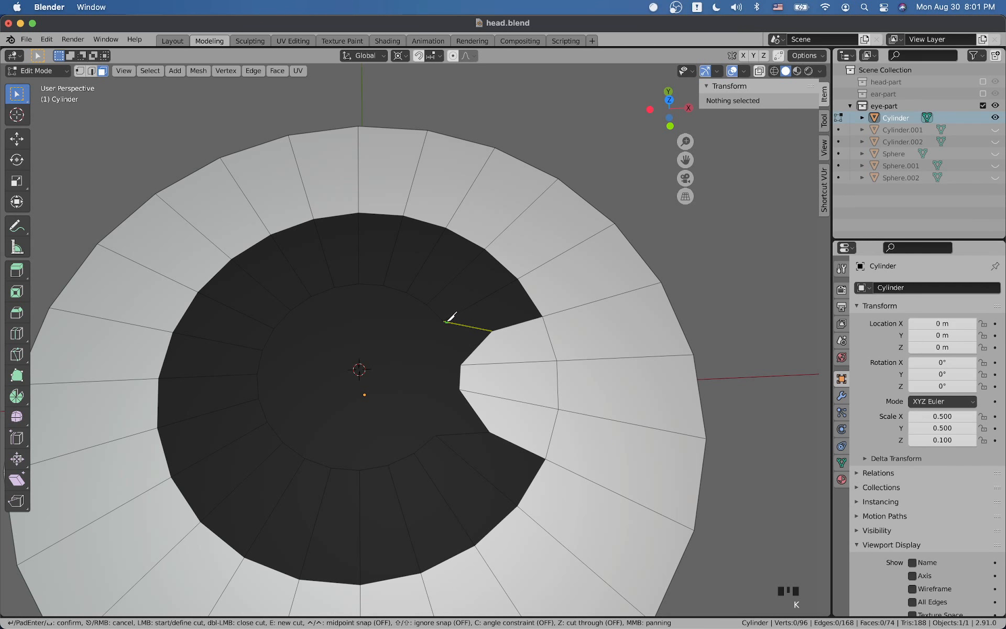
{"action": "left_click", "coordinate": [444, 321]}
{"action": "left_click", "coordinate": [461, 363]}
{"action": "key", "text": "Return"}
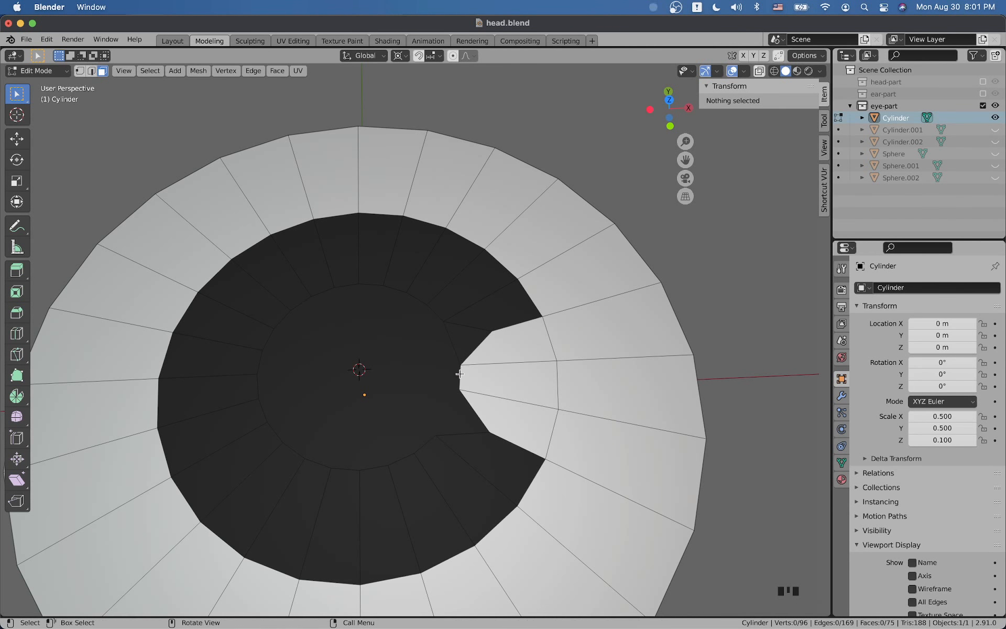
- Knife-cut the pupil's central face from the notch's lower inner vertex to the ring's lower inner corner
{"action": "key", "text": "k"}
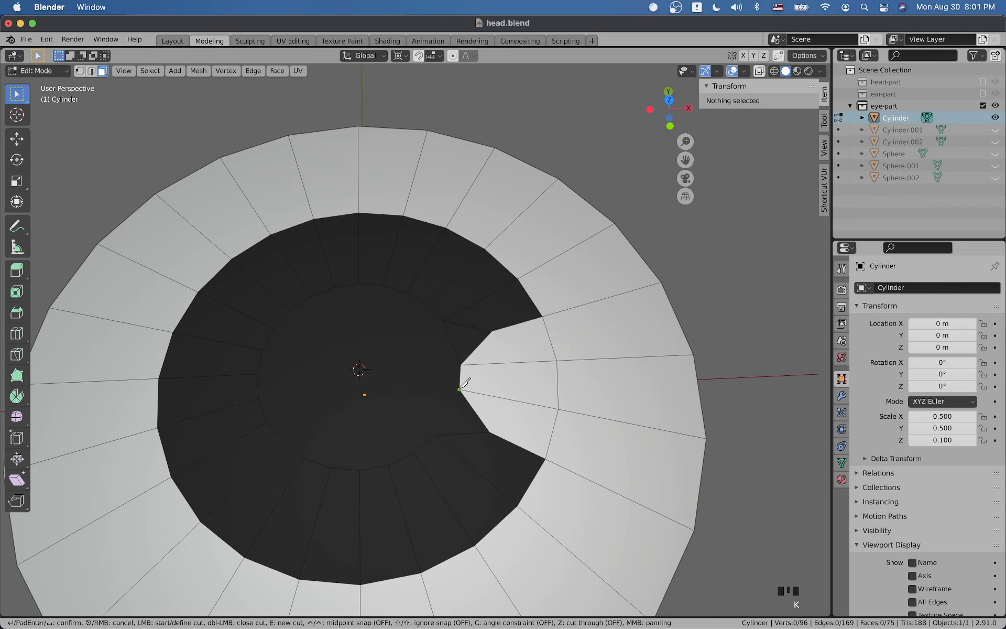
{"action": "left_click", "coordinate": [460, 389]}
{"action": "left_click", "coordinate": [436, 434]}
{"action": "key", "text": "Return"}
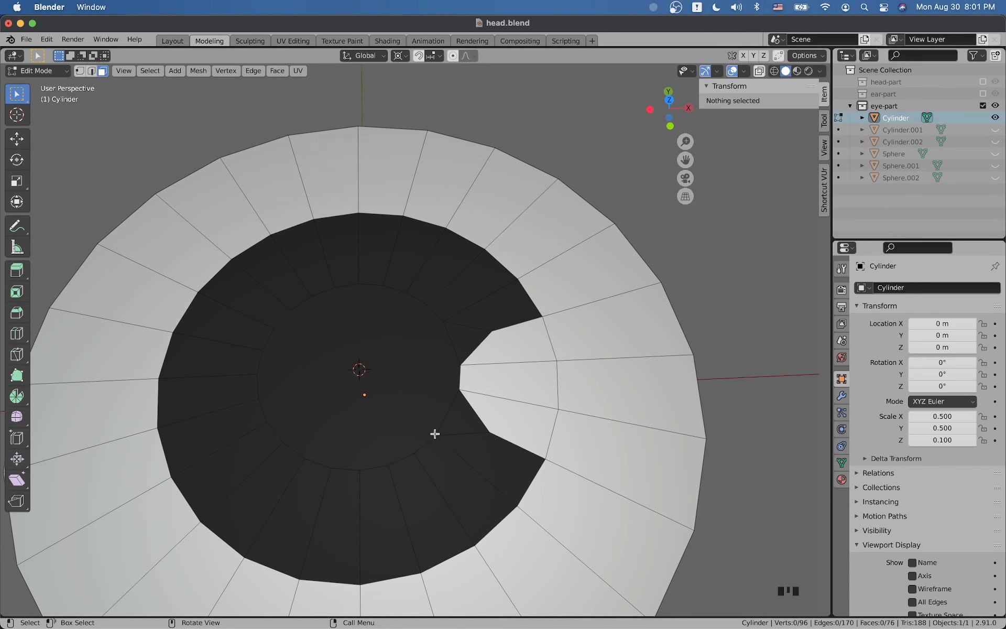
- Add two evenly spaced loop cuts around the white ring on the disc's top and clear the selection
{"action": "scroll", "coordinate": [440, 428], "scroll_direction": "down", "scroll_amount": 2}
{"action": "scroll", "coordinate": [466, 416], "scroll_direction": "down", "scroll_amount": 1}
{"action": "middle_click_drag", "start_coordinate": [467, 416], "coordinate": [524, 357]}
{"action": "key", "text": "ctrl+r"}
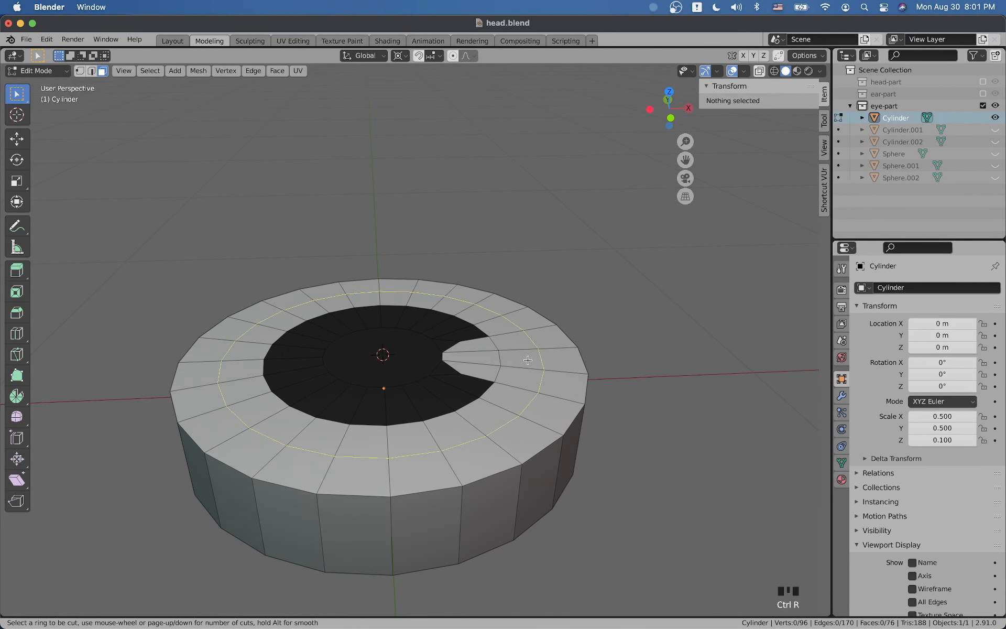
{"action": "scroll", "coordinate": [528, 360], "scroll_direction": "up", "scroll_amount": 1}
{"action": "scroll", "coordinate": [527, 360], "scroll_direction": "down", "scroll_amount": 1}
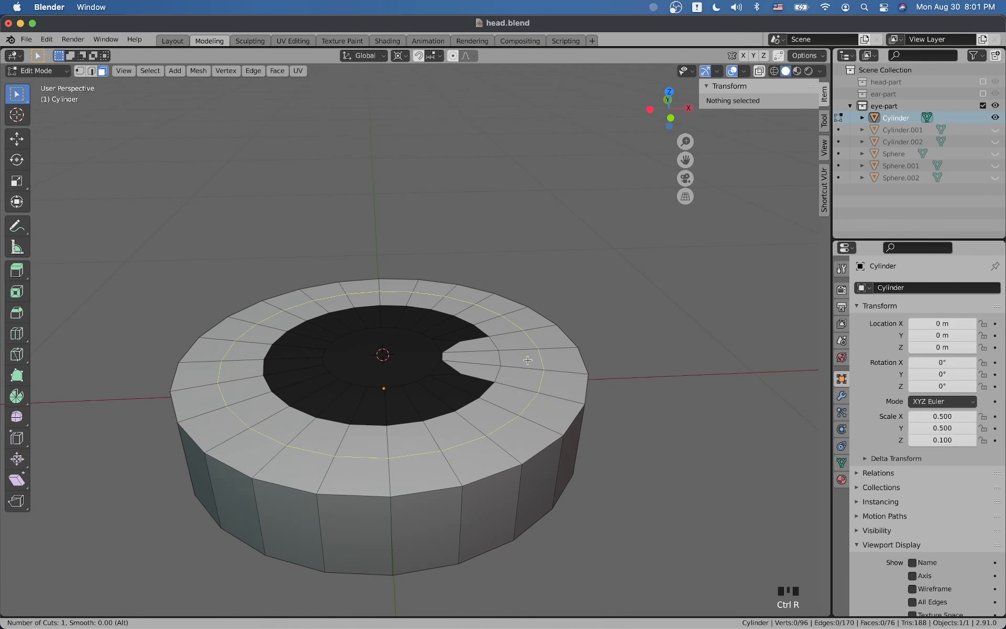
{"action": "scroll", "coordinate": [527, 359], "scroll_direction": "up", "scroll_amount": 1}
{"action": "left_click", "coordinate": [527, 360]}
{"action": "key", "text": "ctrl+r"}
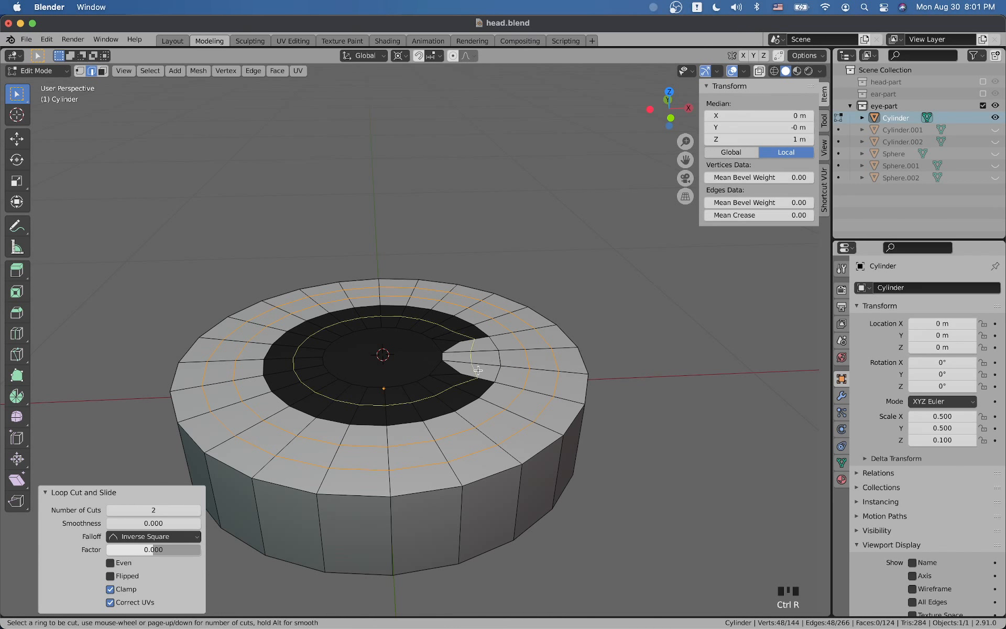
{"action": "middle_click_drag", "start_coordinate": [483, 407], "coordinate": [481, 389]}
{"action": "key", "text": "alt+a"}
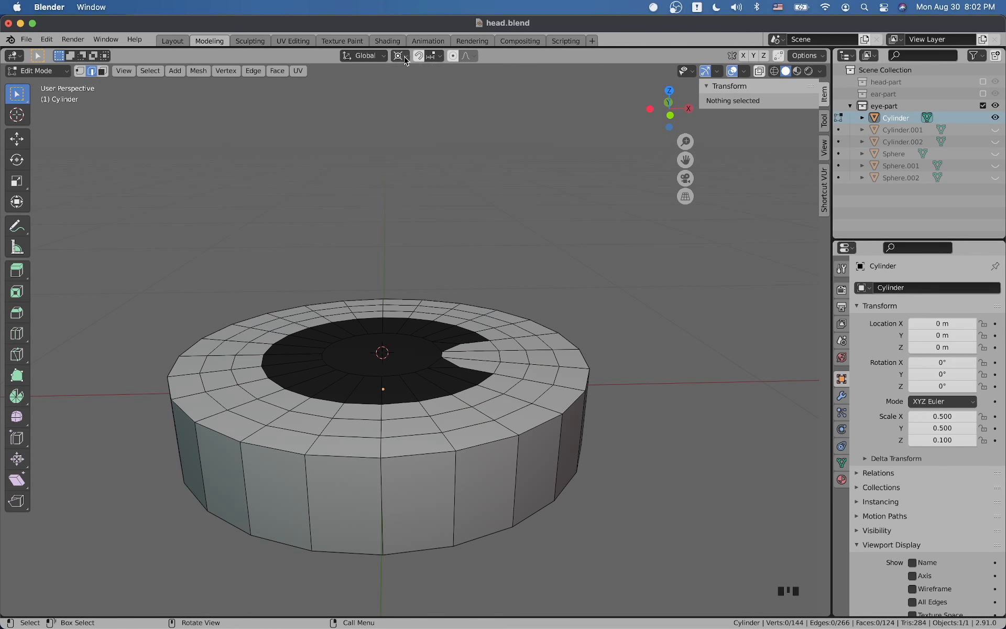
- Enable proportional editing and select the pupil's central face in face select mode
{"action": "left_click", "coordinate": [452, 59]}
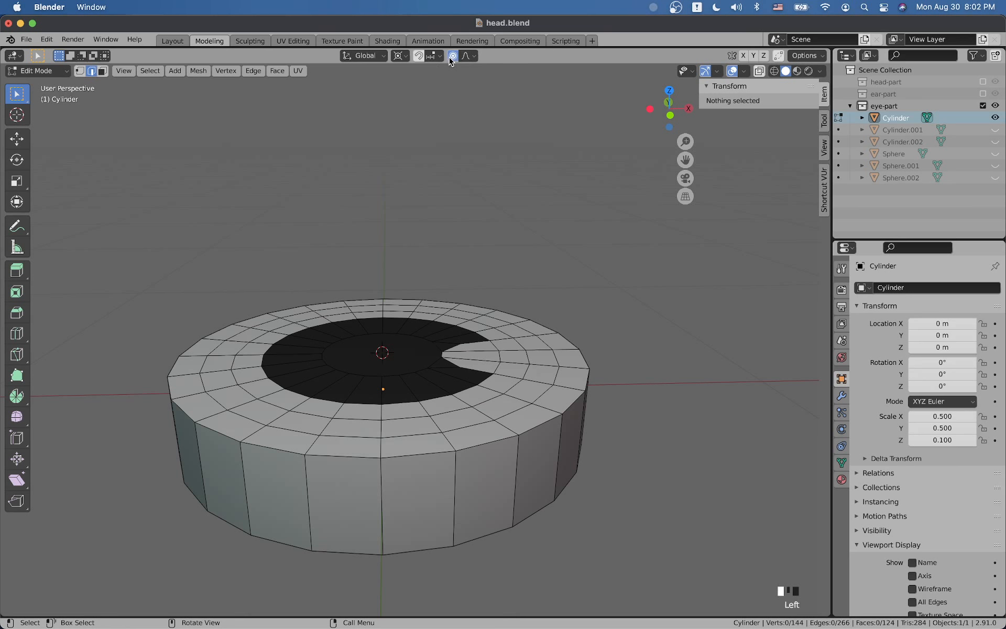
{"action": "left_click", "coordinate": [102, 70]}
{"action": "left_click", "coordinate": [394, 343]}
{"action": "middle_click_drag", "start_coordinate": [429, 469], "coordinate": [428, 455]}
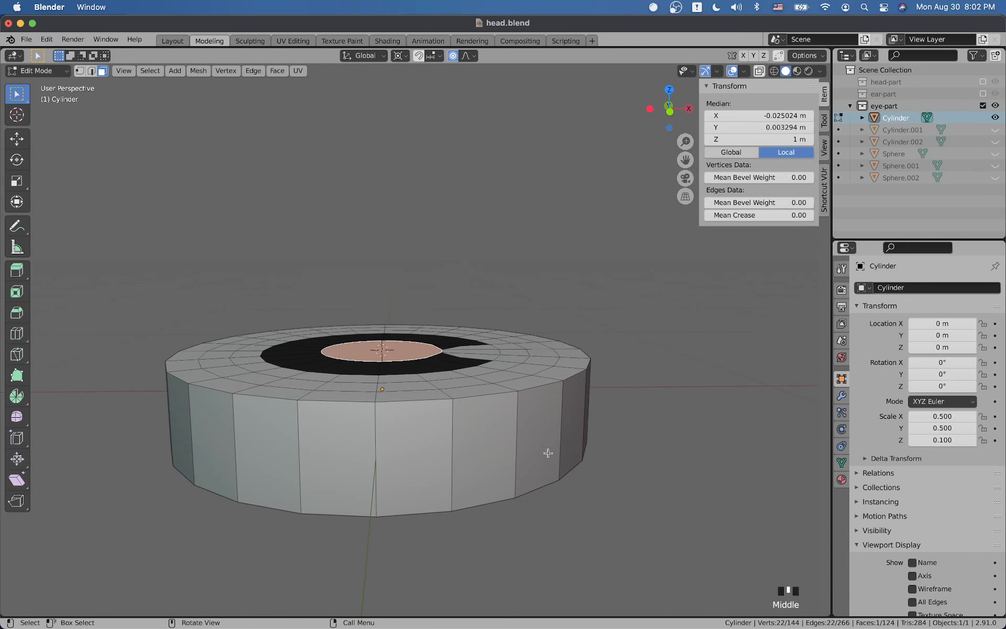
{"action": "key", "text": "g"}
{"action": "key", "text": "z"}
{"action": "scroll", "coordinate": [549, 418], "scroll_direction": "up", "scroll_amount": 3}
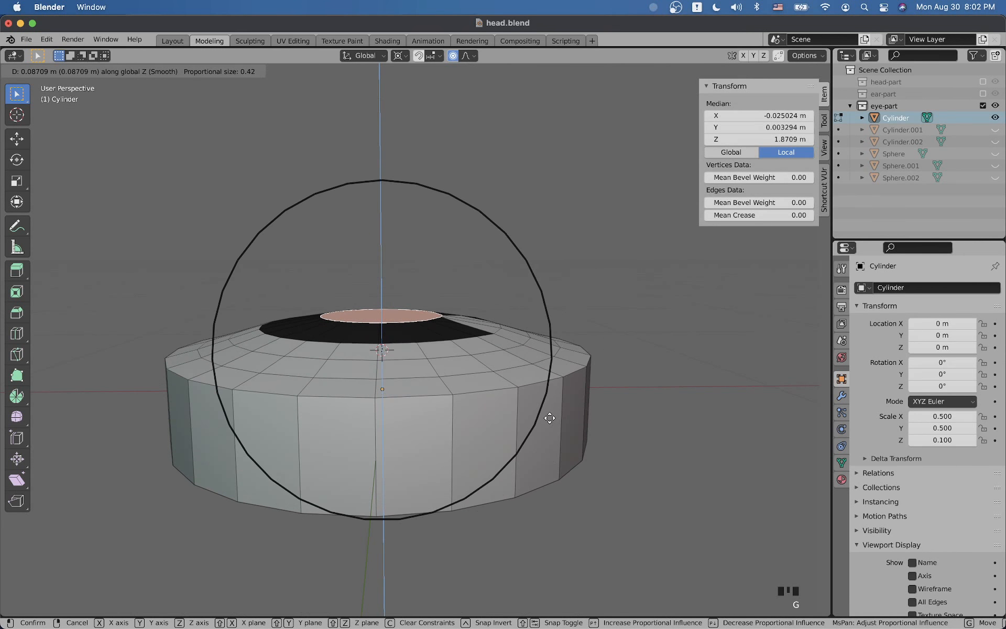
{"action": "scroll", "coordinate": [549, 417], "scroll_direction": "up", "scroll_amount": 2}
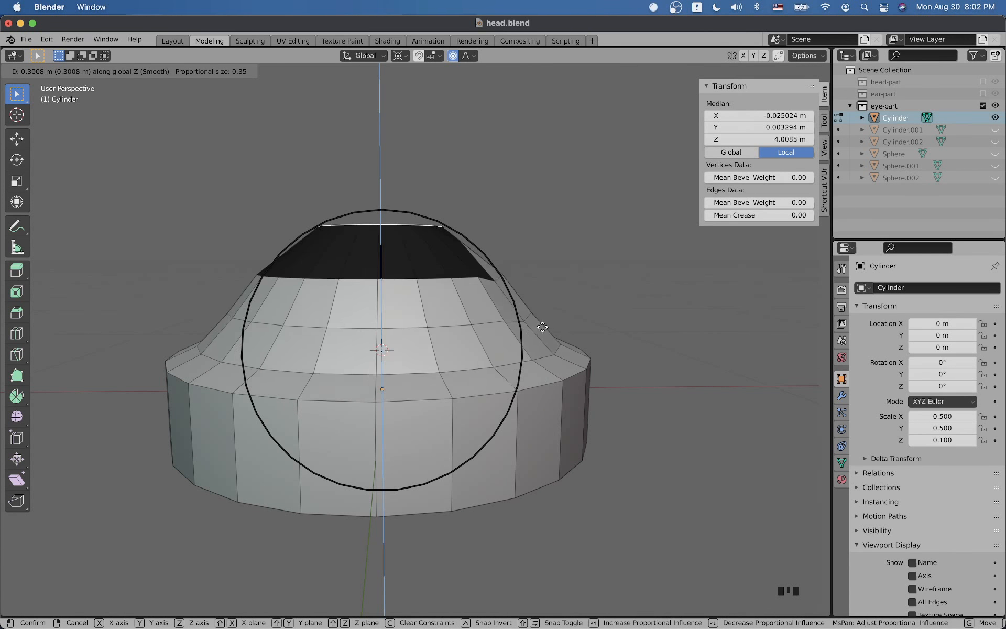
{"action": "scroll", "coordinate": [543, 364], "scroll_direction": "up", "scroll_amount": 2}
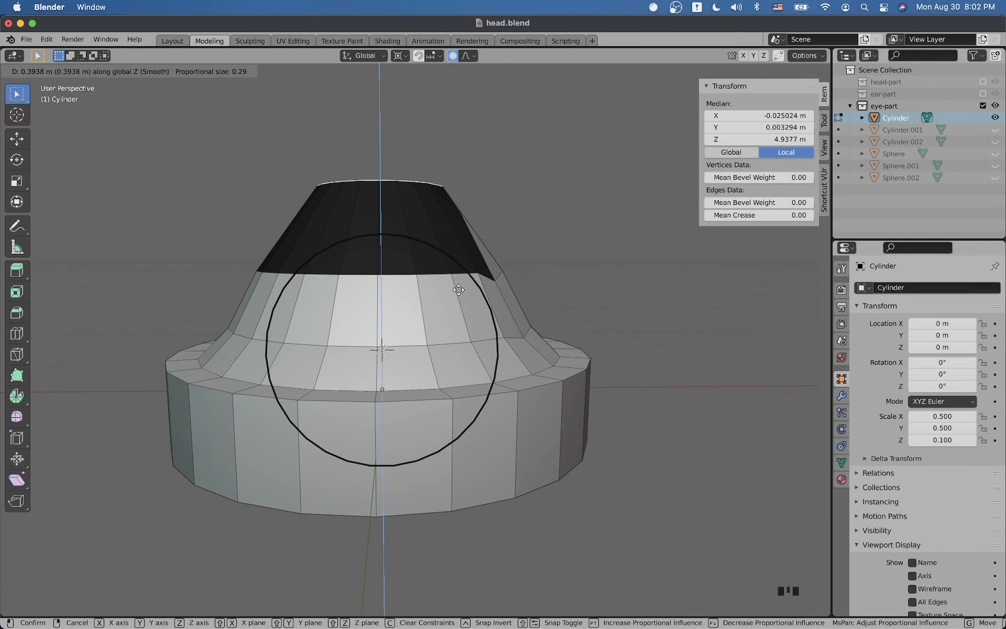
{"action": "key", "text": "Escape"}
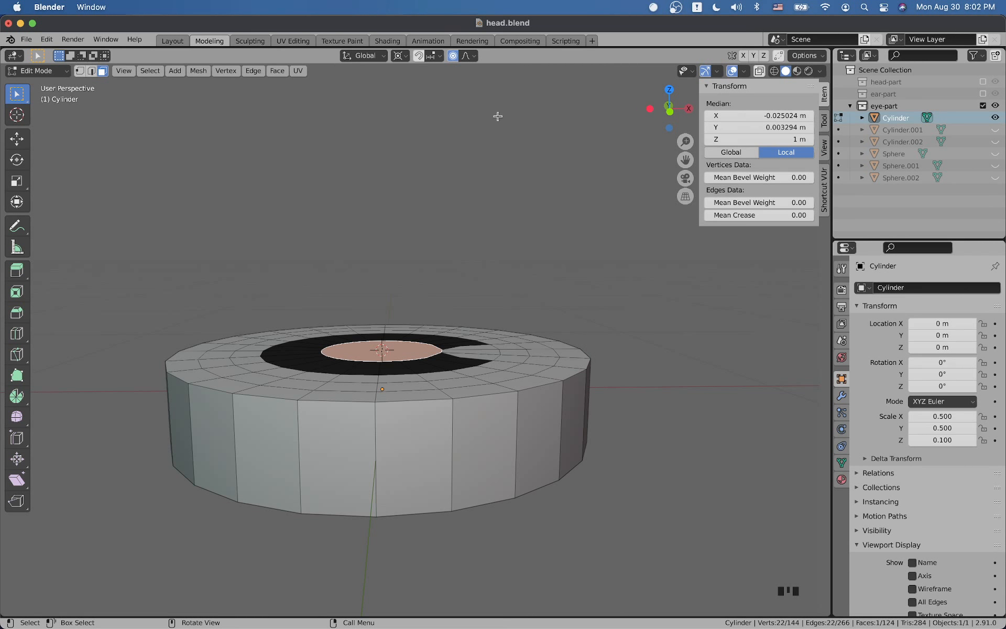
- Set the proportional falloff to Sphere and raise the pupil's central face about 0.123 m along Z with a proportional size of about 0.32
{"action": "left_click", "coordinate": [464, 56]}
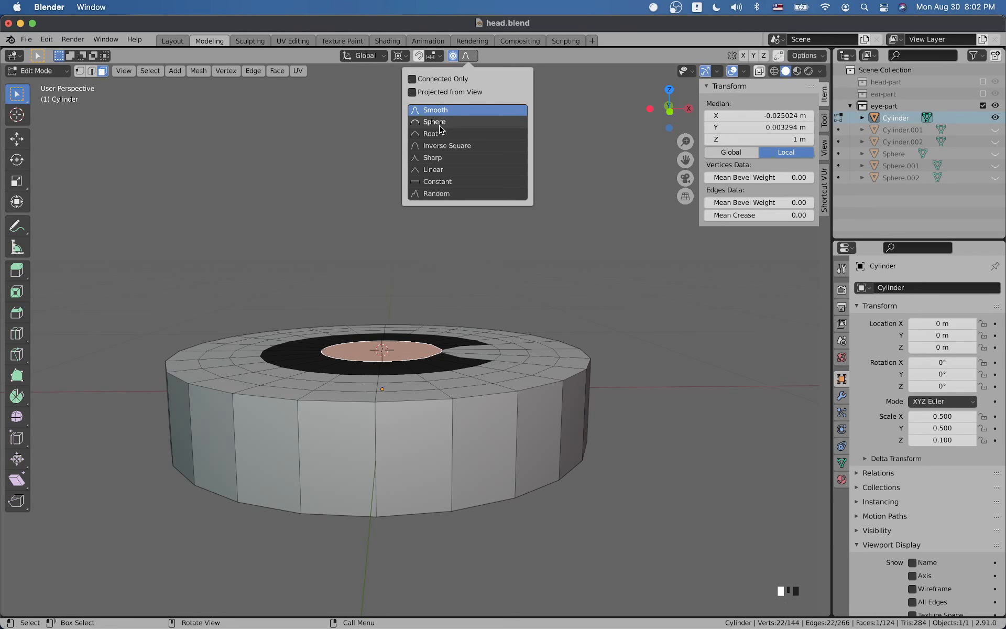
{"action": "left_click", "coordinate": [419, 123]}
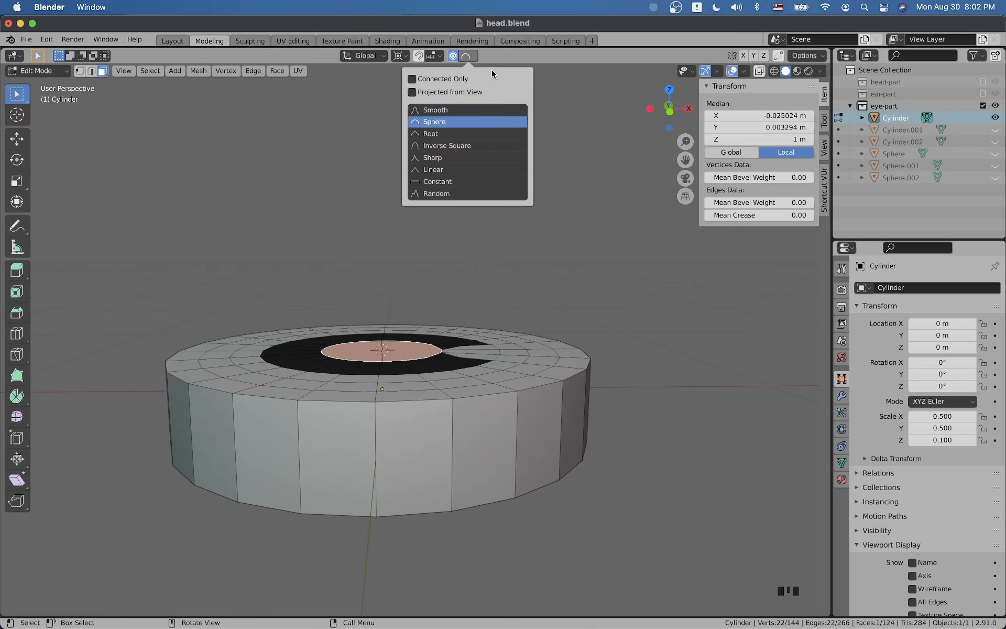
{"action": "key", "text": "g"}
{"action": "key", "text": "z"}
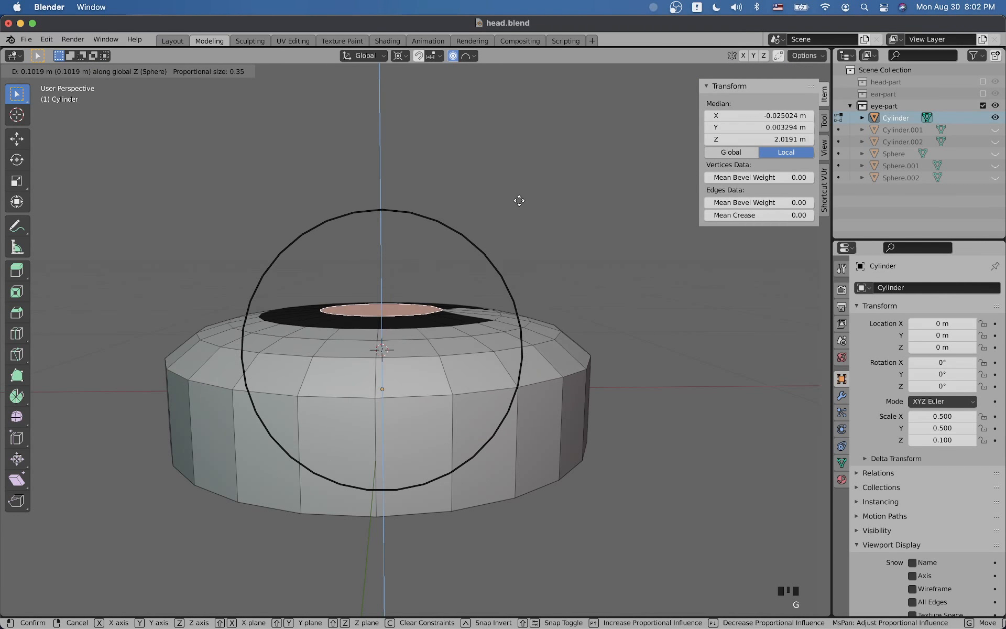
{"action": "scroll", "coordinate": [519, 199], "scroll_direction": "up", "scroll_amount": 1}
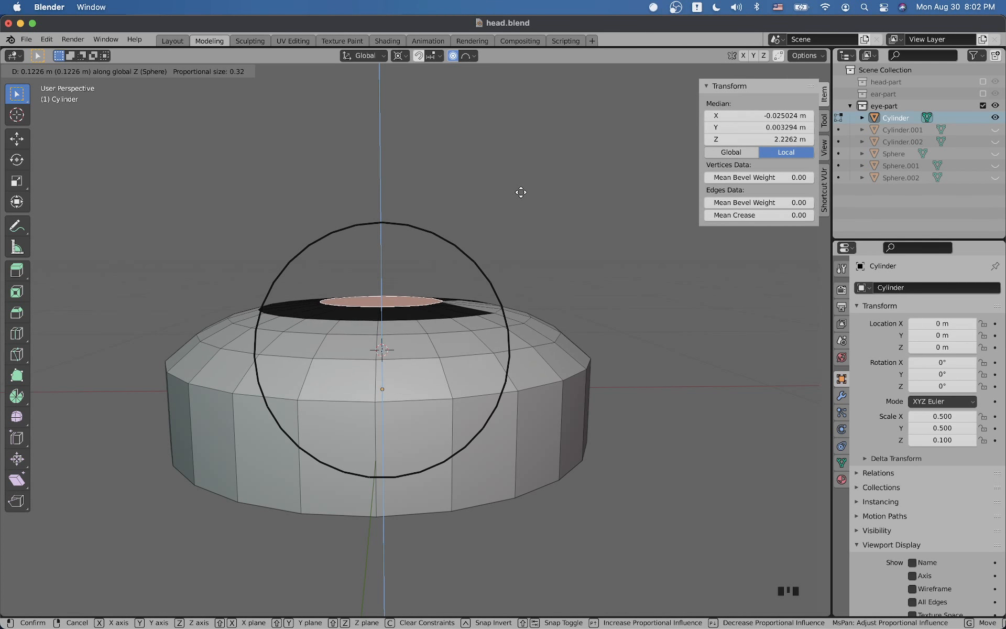
{"action": "left_click", "coordinate": [521, 193]}
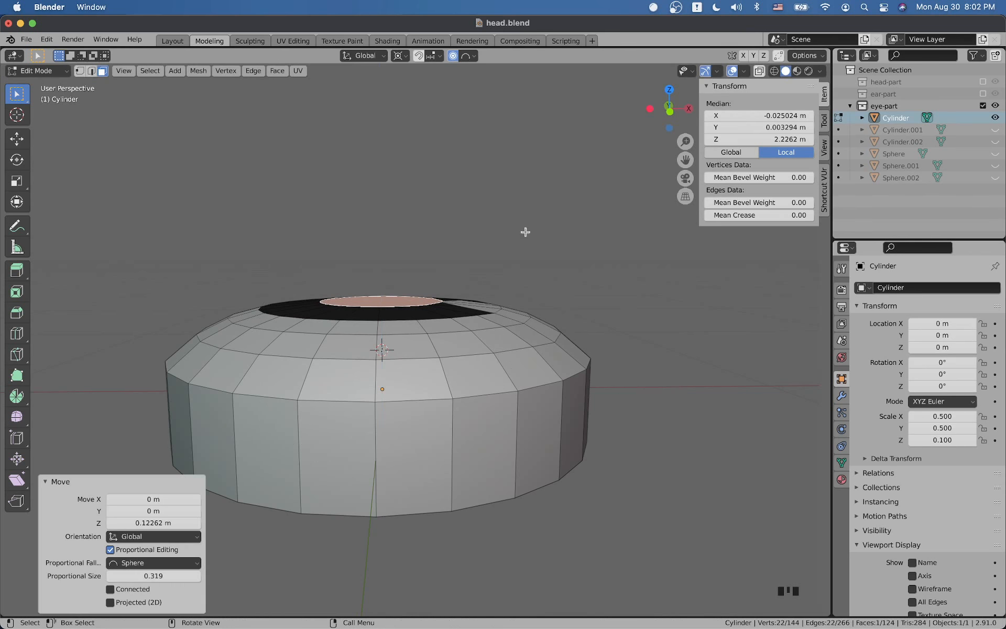
- Turn off proportional editing and switch to edge select mode
{"action": "left_click", "coordinate": [452, 55]}
{"action": "left_click", "coordinate": [91, 70]}
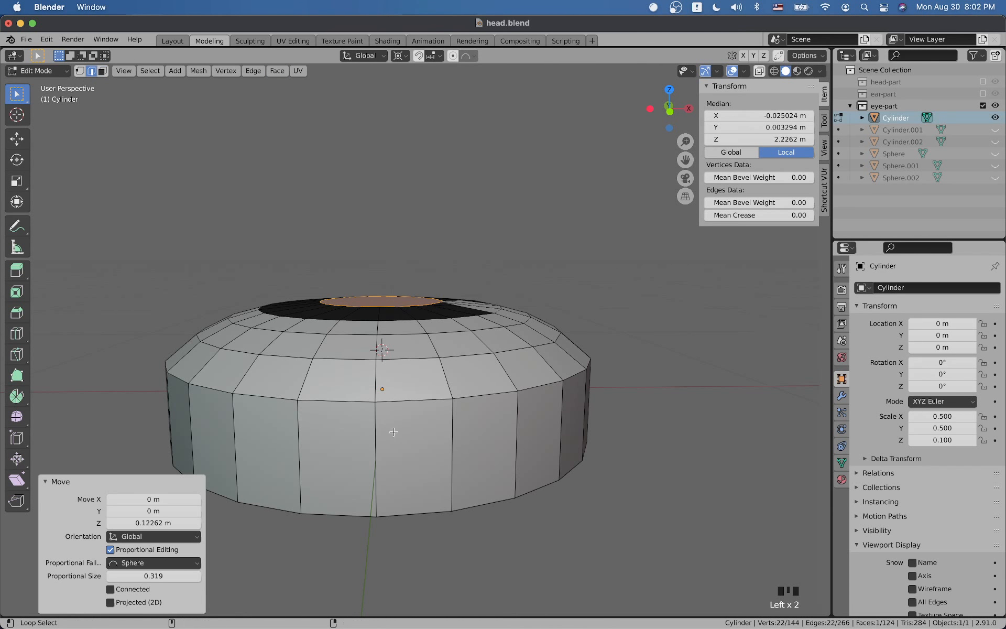
{"action": "left_click", "coordinate": [428, 502], "text": "alt+shift"}
{"action": "key", "text": "g"}
{"action": "key", "text": "z"}
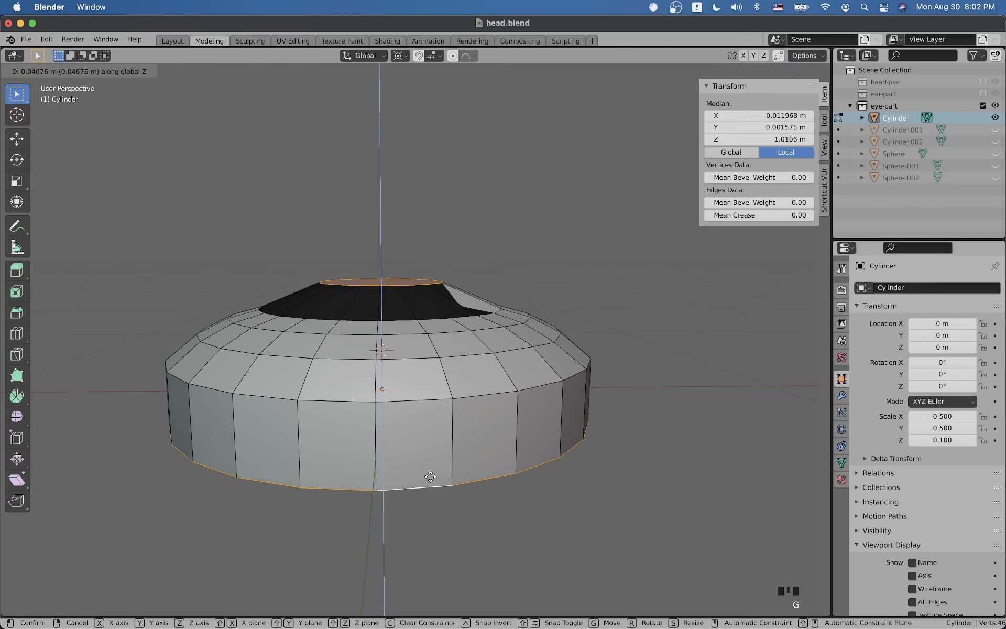
{"action": "right_click", "coordinate": [422, 443]}
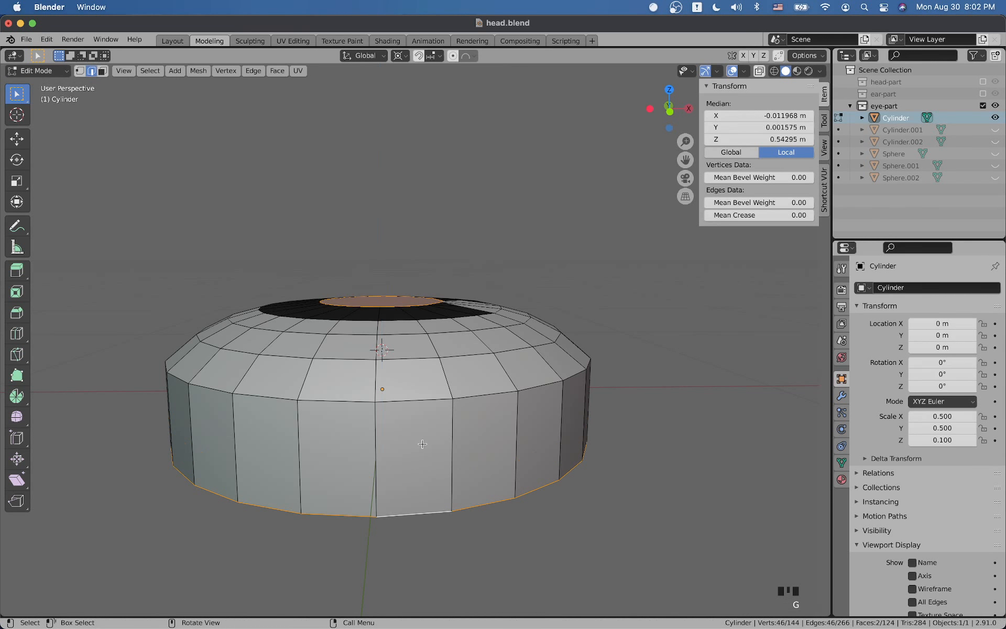
{"action": "left_click", "coordinate": [389, 299], "text": "shift"}
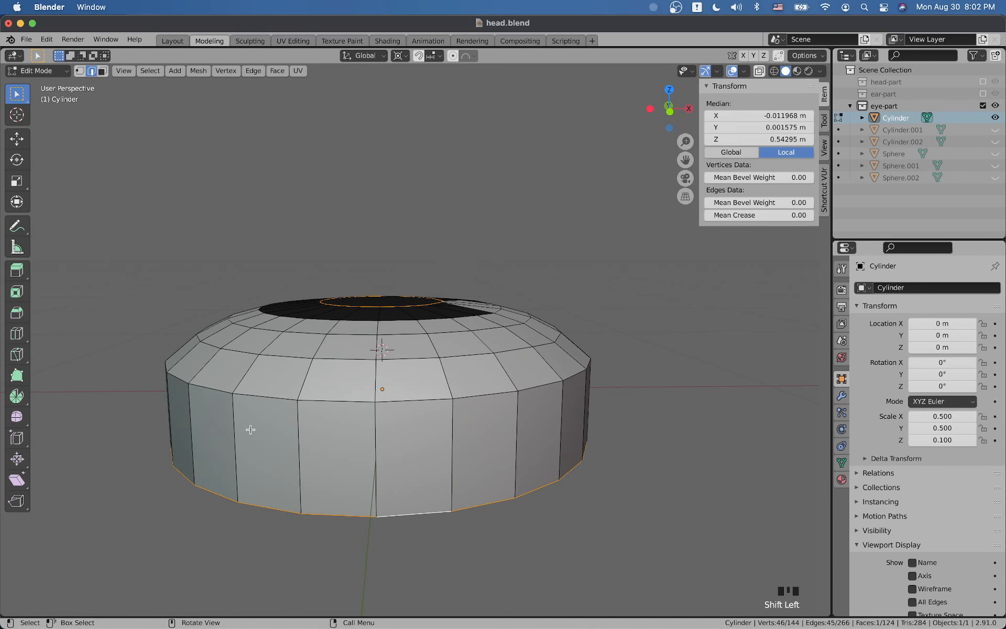
{"action": "left_click", "coordinate": [250, 484]}
- Select only the disc's bottom edge loop, raise it about 0.143 m along Z, and return to Object Mode
{"action": "key", "text": "alt+a"}
{"action": "left_click", "coordinate": [270, 509], "text": "alt+shift"}
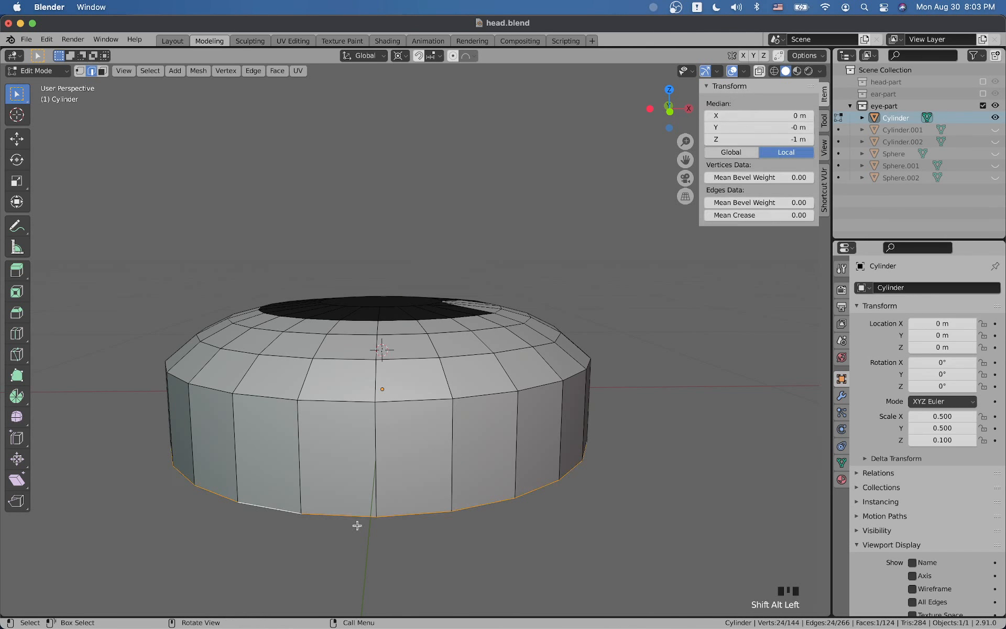
{"action": "key", "text": "g"}
{"action": "key", "text": "z"}
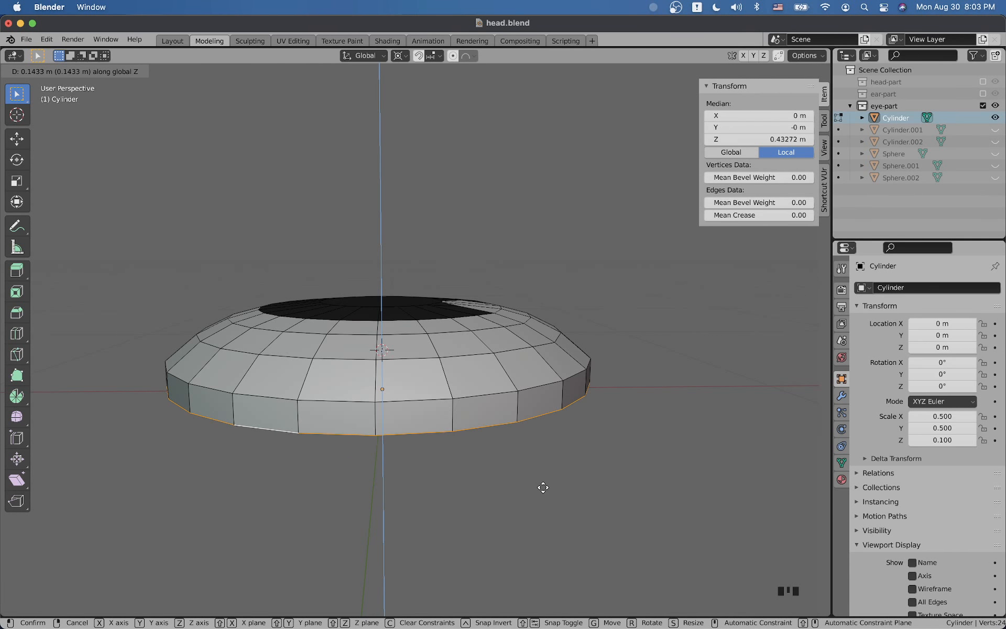
{"action": "left_click", "coordinate": [542, 487]}
{"action": "key", "text": "Tab"}
- Examine the domed eye and its notched pupil from above, close up and from afar, with the object deselected
{"action": "middle_click_drag", "start_coordinate": [412, 406], "coordinate": [476, 469]}
{"action": "scroll", "coordinate": [464, 370], "scroll_direction": "up", "scroll_amount": 2}
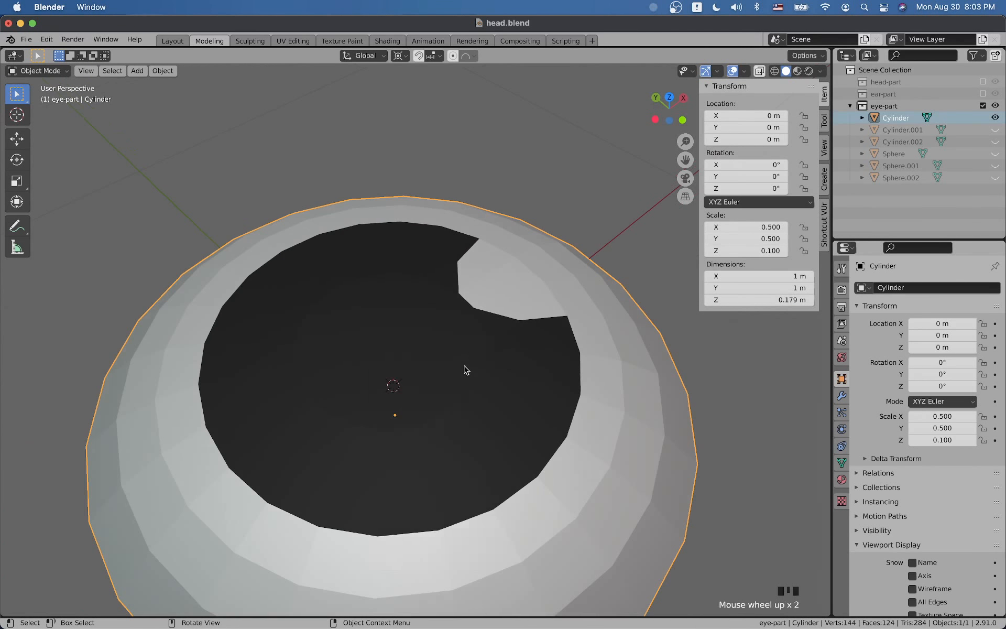
{"action": "right_click", "coordinate": [464, 370]}
{"action": "key", "text": "Escape"}
{"action": "scroll", "coordinate": [478, 449], "scroll_direction": "down", "scroll_amount": 6}
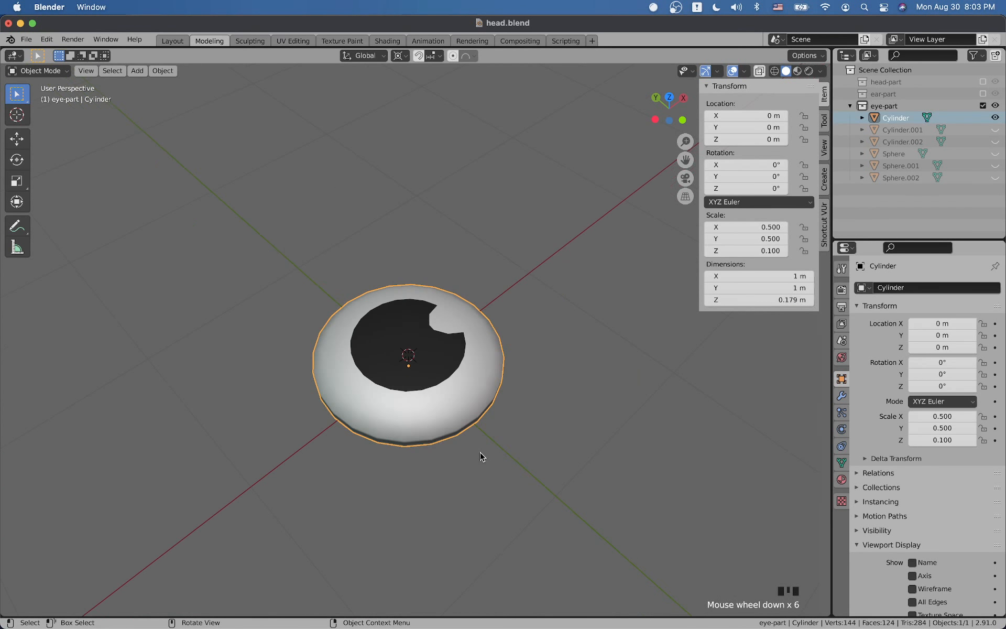
{"action": "scroll", "coordinate": [479, 452], "scroll_direction": "down", "scroll_amount": 3}
{"action": "left_click", "coordinate": [512, 426]}
{"action": "middle_click_drag", "start_coordinate": [512, 427], "coordinate": [465, 433]}
{"action": "scroll", "coordinate": [472, 462], "scroll_direction": "down", "scroll_amount": 4}
{"action": "scroll", "coordinate": [448, 401], "scroll_direction": "up", "scroll_amount": 2}
{"action": "scroll", "coordinate": [448, 401], "scroll_direction": "up", "scroll_amount": 2}
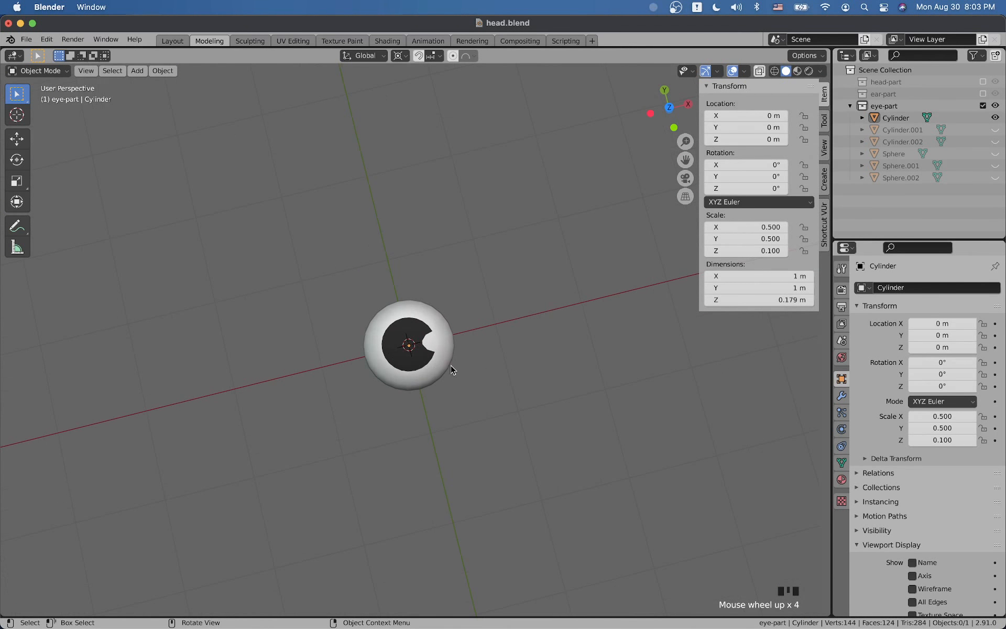
- Save the head.blend file
{"action": "key", "text": "super+s"}
{"action": "scroll", "coordinate": [453, 351], "scroll_direction": "up", "scroll_amount": 2}
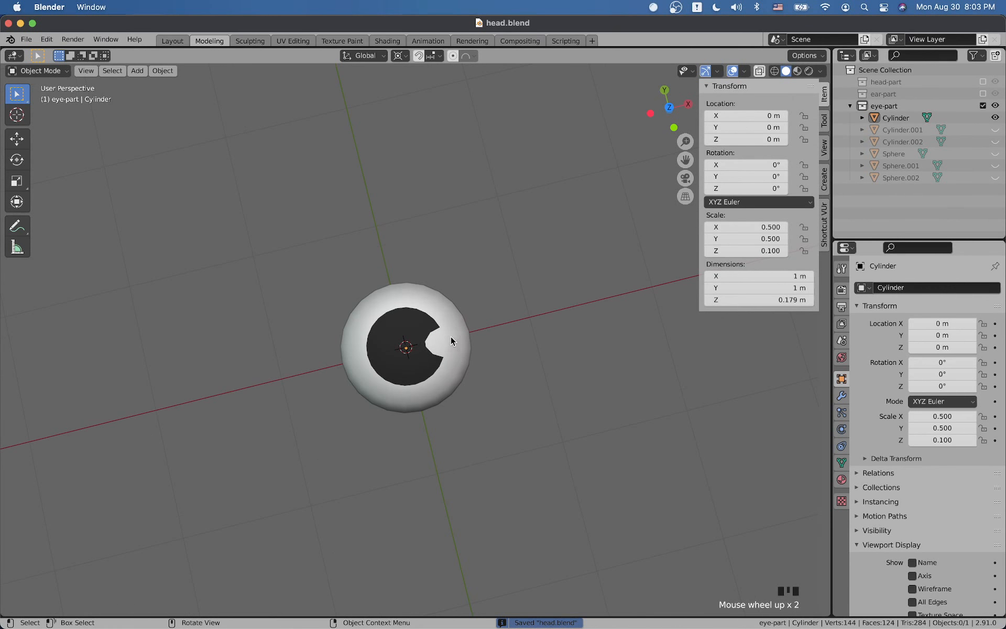
{"action": "scroll", "coordinate": [421, 341], "scroll_direction": "down", "scroll_amount": 2}
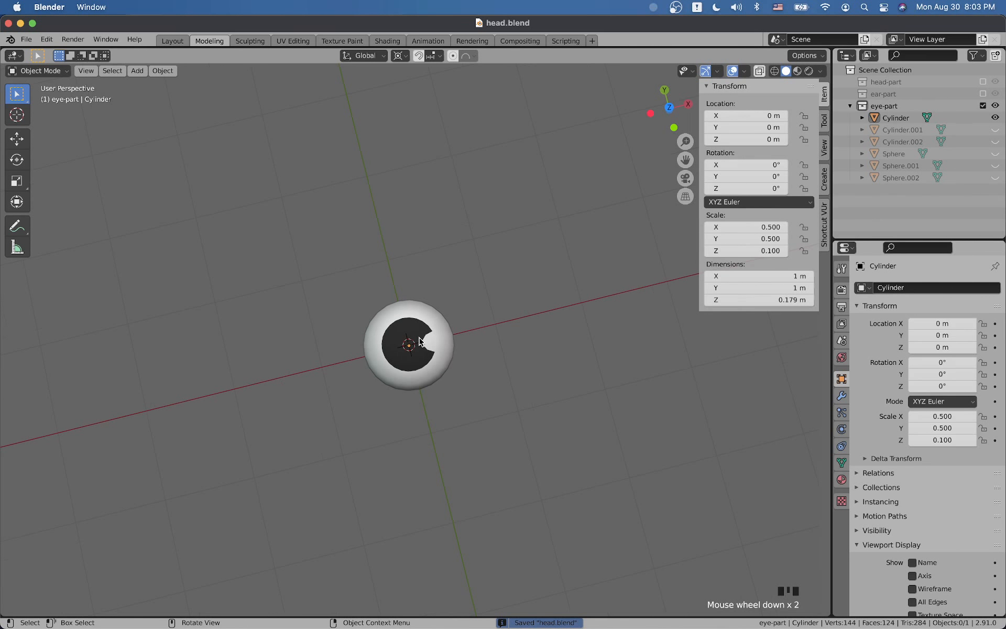
{"action": "scroll", "coordinate": [420, 341], "scroll_direction": "up", "scroll_amount": 3}
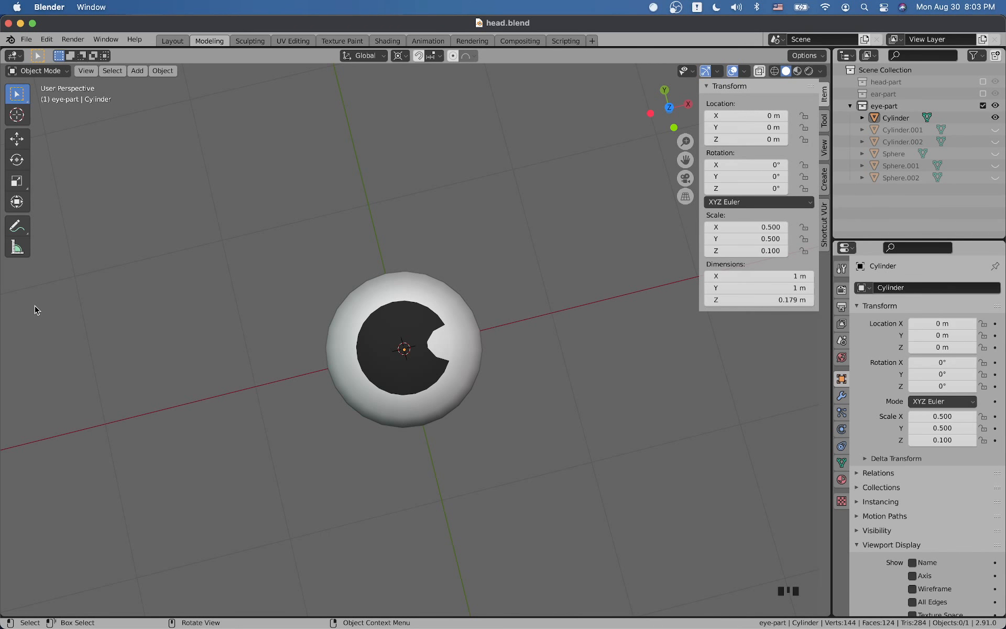
- Switch to Discord to check the messages in the no-mic channel
{"action": "mouse_move", "coordinate": [2, 312]}
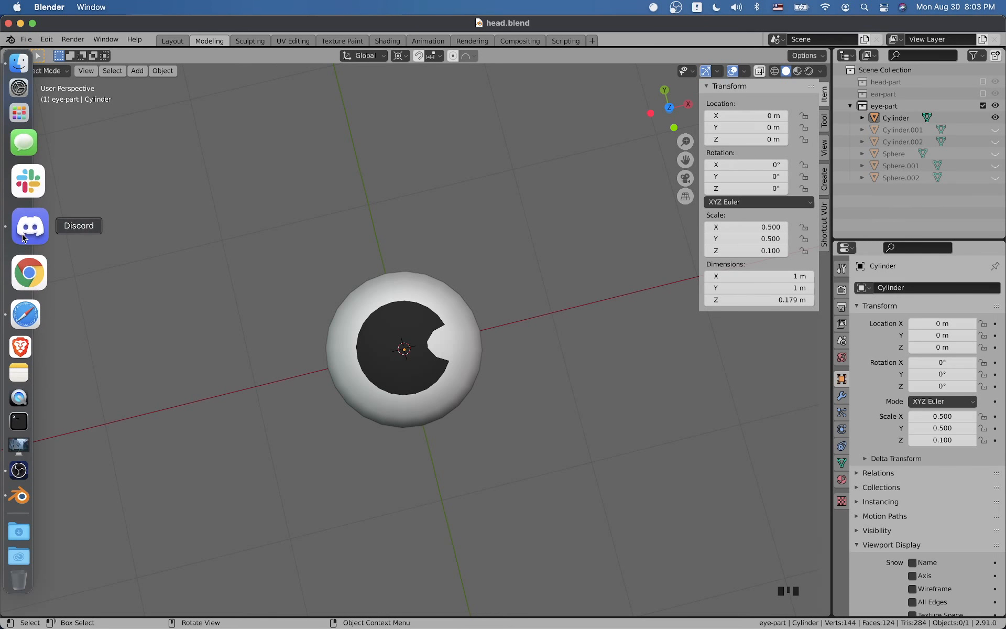
{"action": "left_click", "coordinate": [22, 238]}
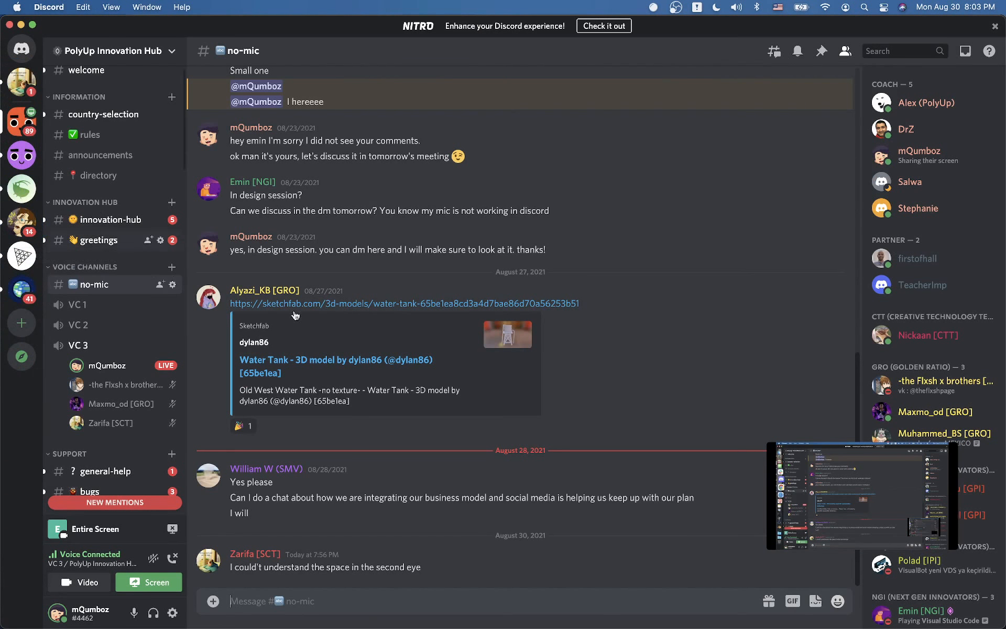